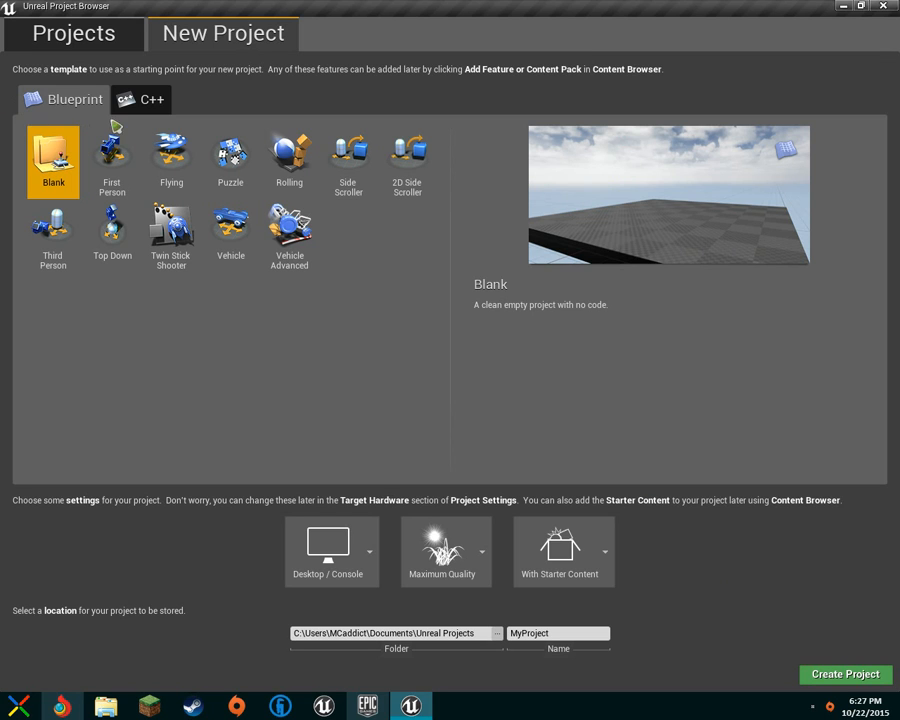
Choose the Third Person Blueprint template for the new project
{"action": "left_click", "coordinate": [112, 165]}
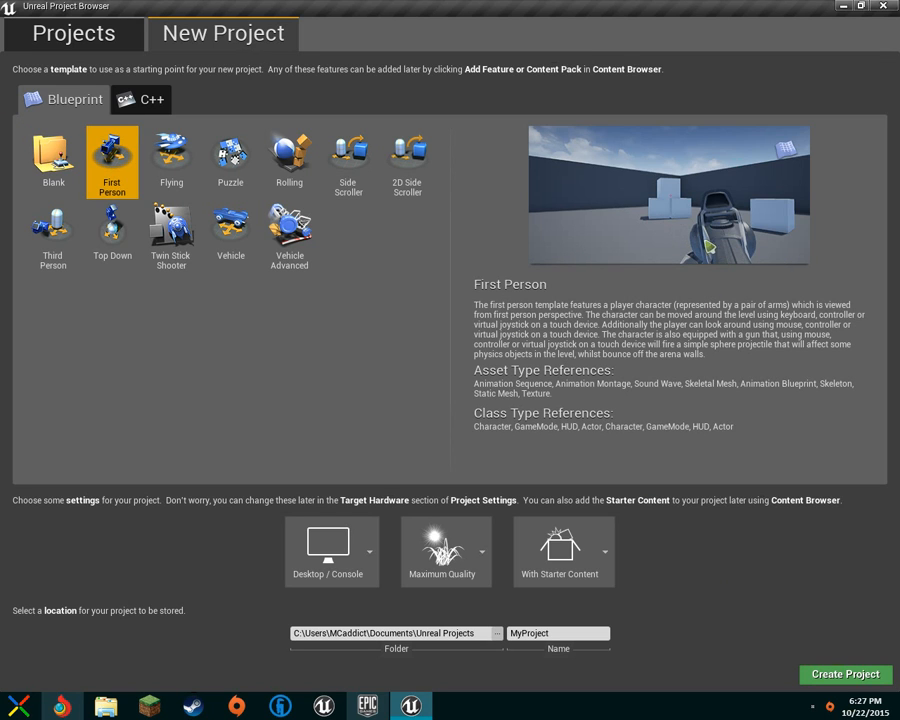
{"action": "left_click", "coordinate": [53, 250]}
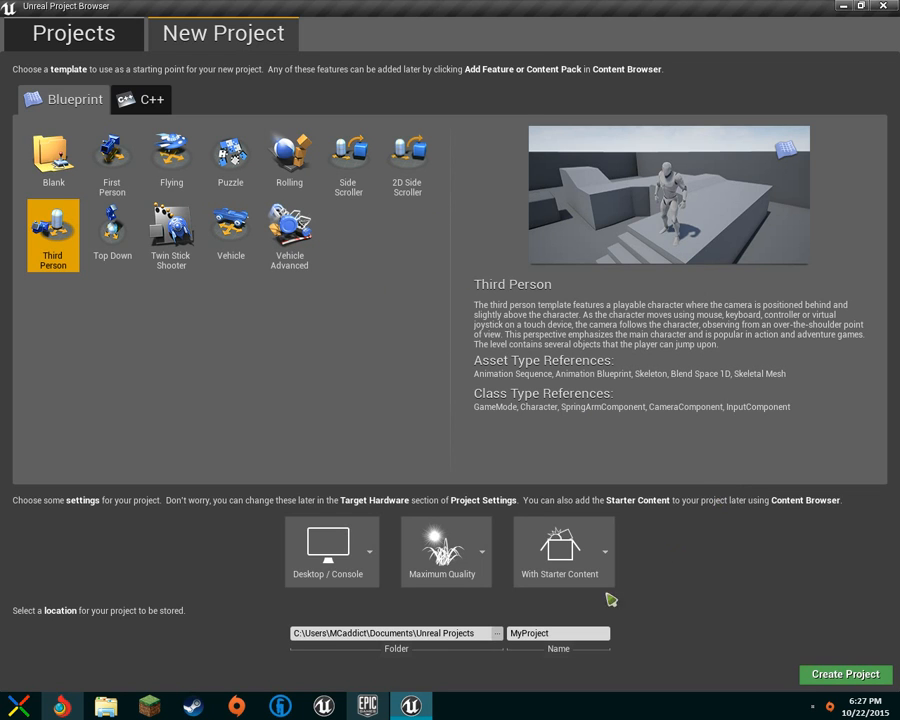
Try the starter content, quality and target hardware options, switching quality to Scalable 3D or 2D and back to Maximum Quality
{"action": "left_click", "coordinate": [600, 550]}
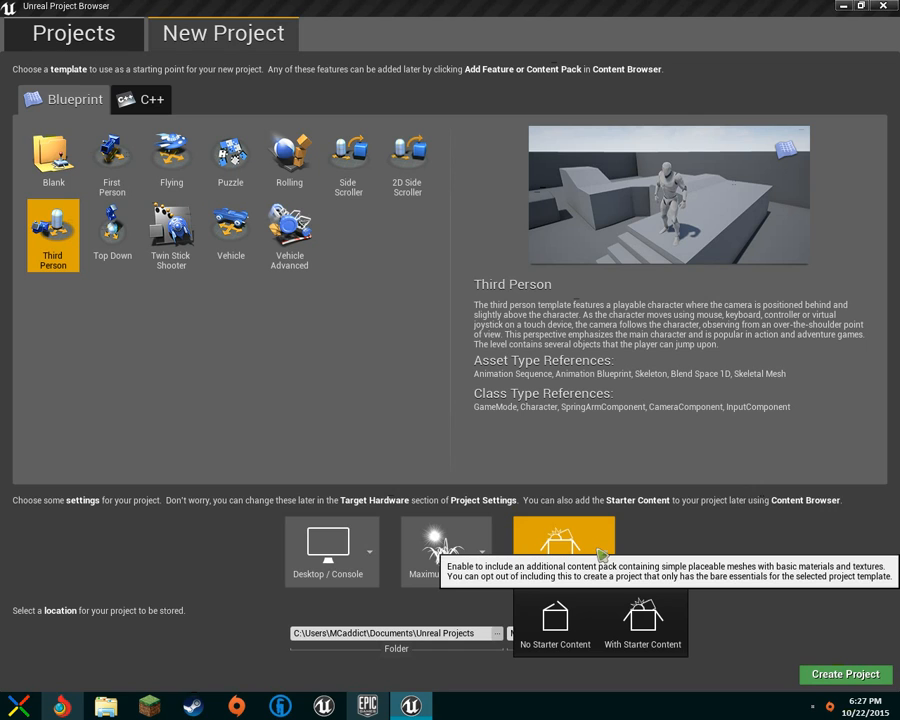
{"action": "left_click", "coordinate": [600, 548]}
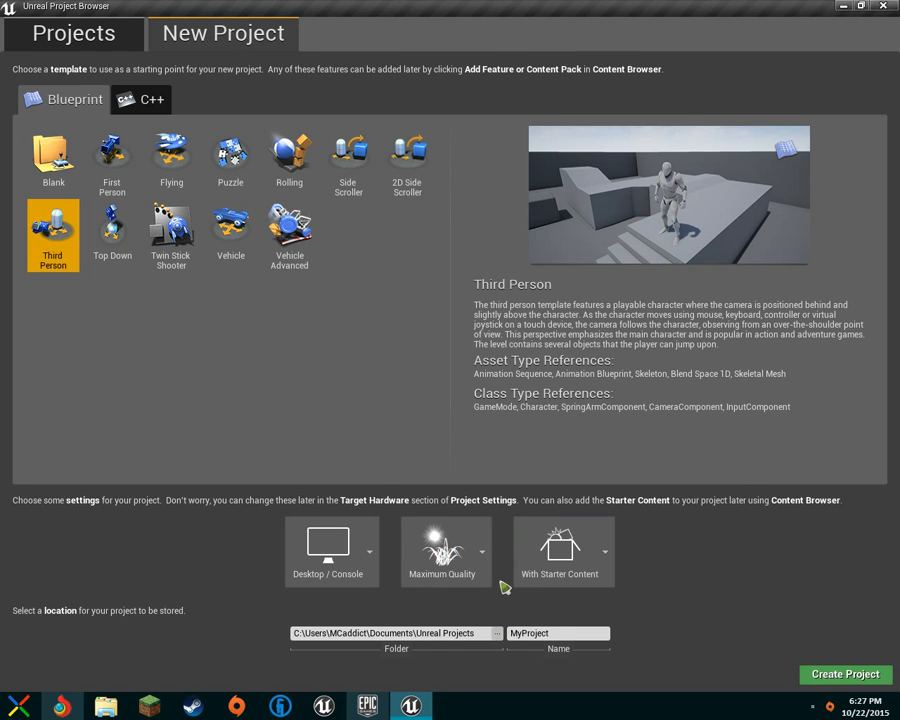
{"action": "left_click", "coordinate": [473, 563]}
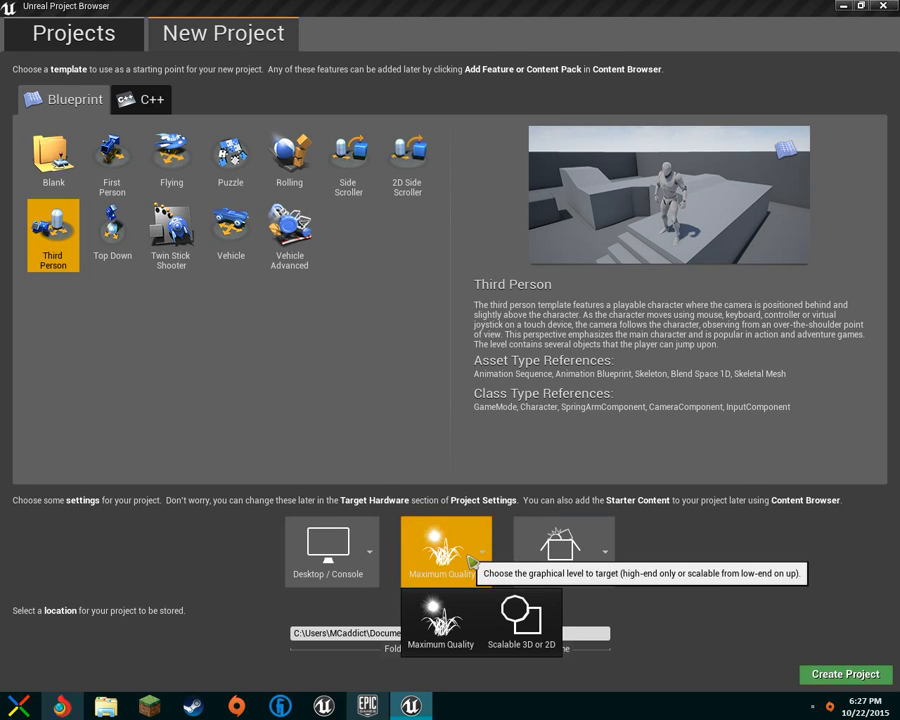
{"action": "left_click", "coordinate": [527, 648]}
{"action": "left_click", "coordinate": [452, 580]}
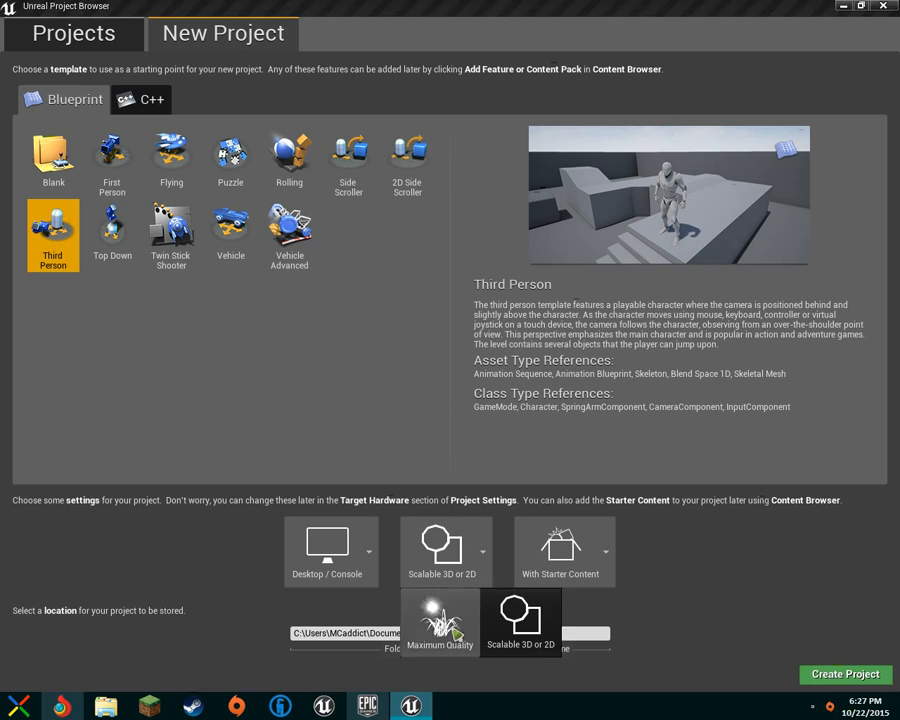
{"action": "left_click", "coordinate": [434, 628]}
{"action": "left_click", "coordinate": [561, 579]}
{"action": "left_click", "coordinate": [563, 571]}
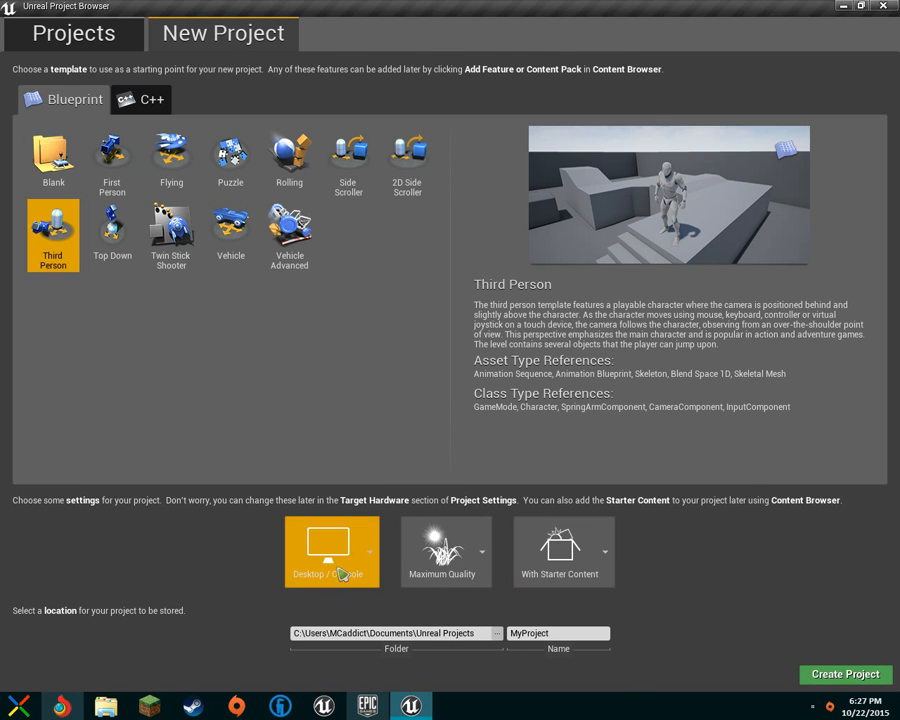
{"action": "left_click", "coordinate": [338, 569]}
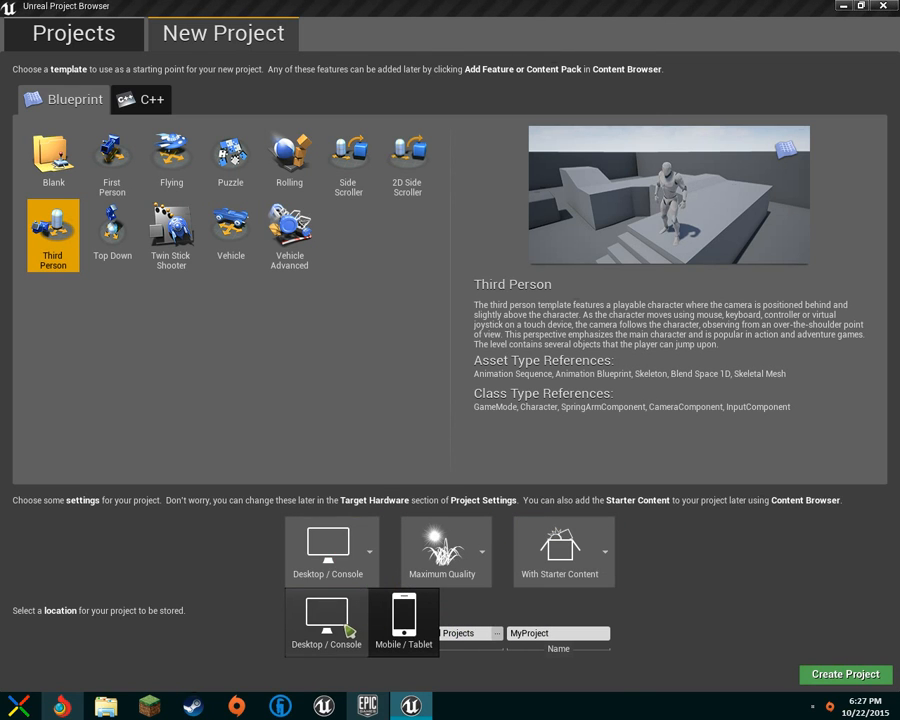
{"action": "left_click", "coordinate": [343, 597]}
{"action": "left_click", "coordinate": [340, 552]}
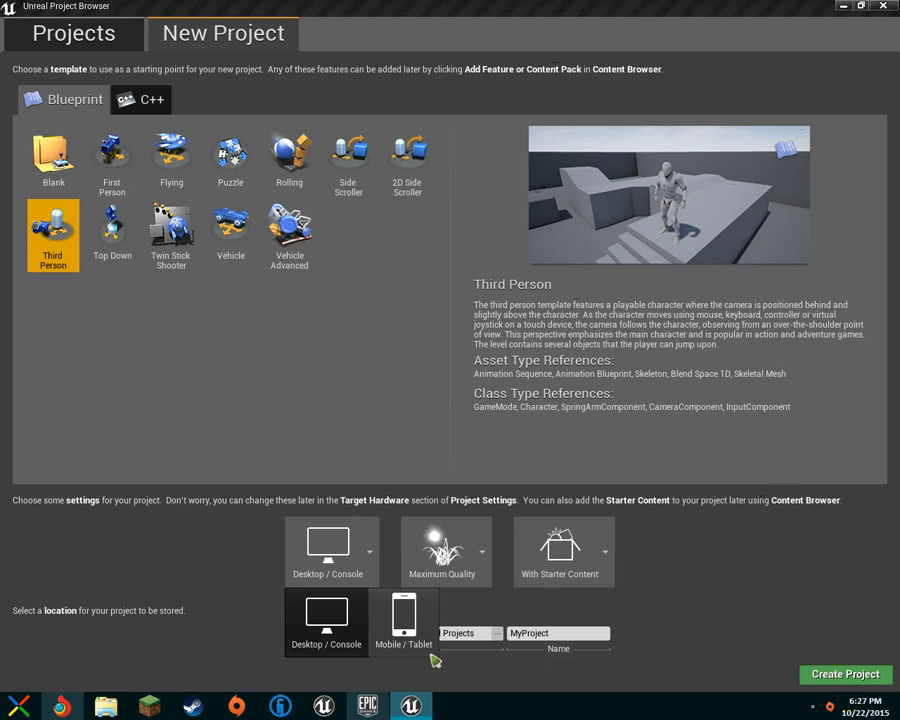
{"action": "left_click", "coordinate": [330, 562]}
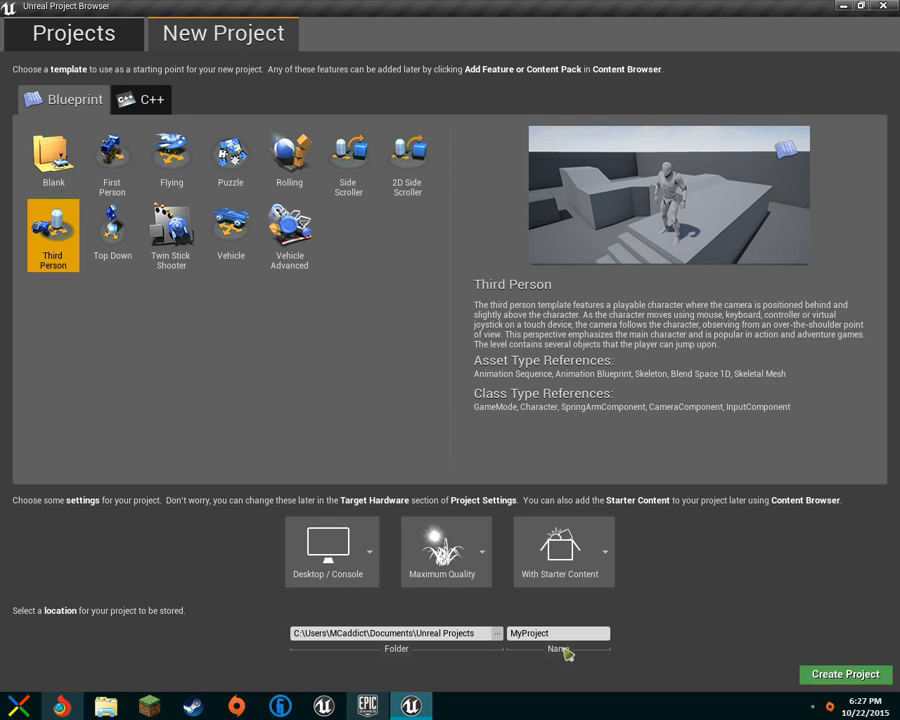
Name the project How_to_make_FPS and create it
{"action": "left_click", "coordinate": [515, 633]}
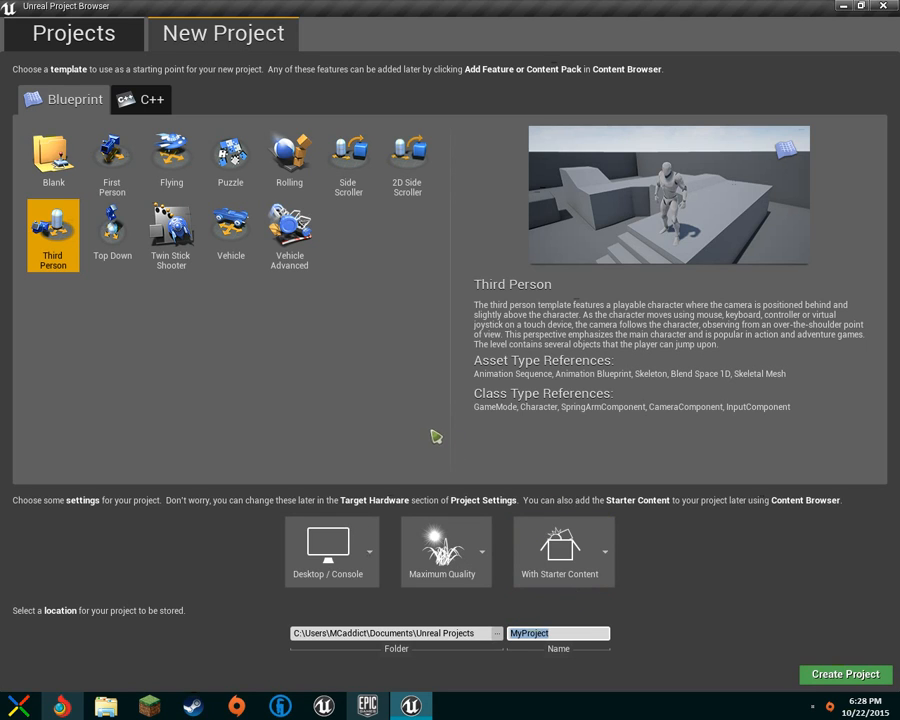
{"action": "left_click", "coordinate": [603, 631]}
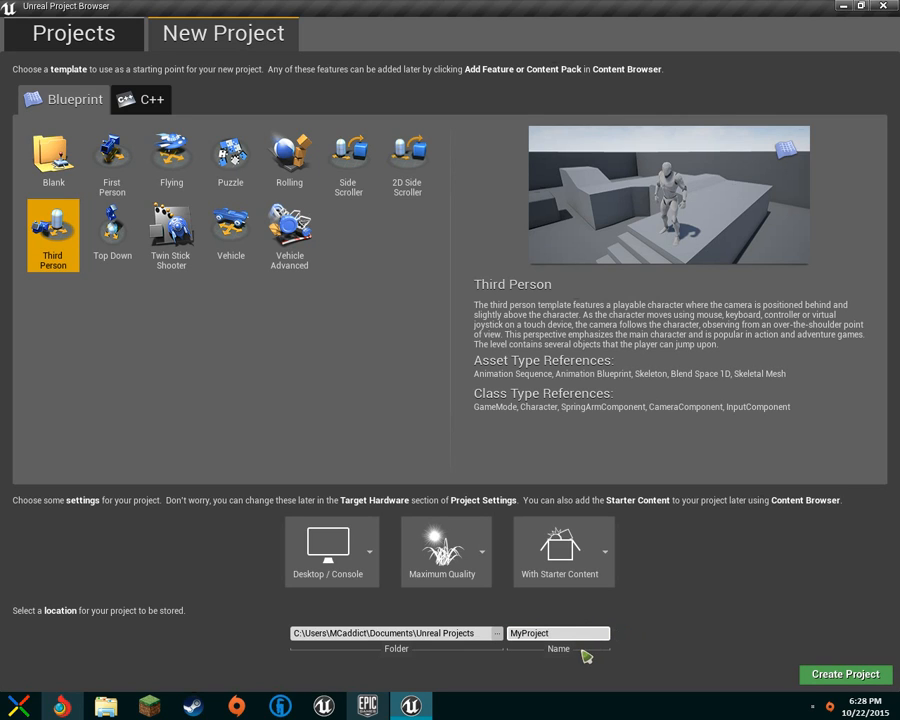
{"action": "left_click_drag", "start_coordinate": [569, 634], "coordinate": [472, 662]}
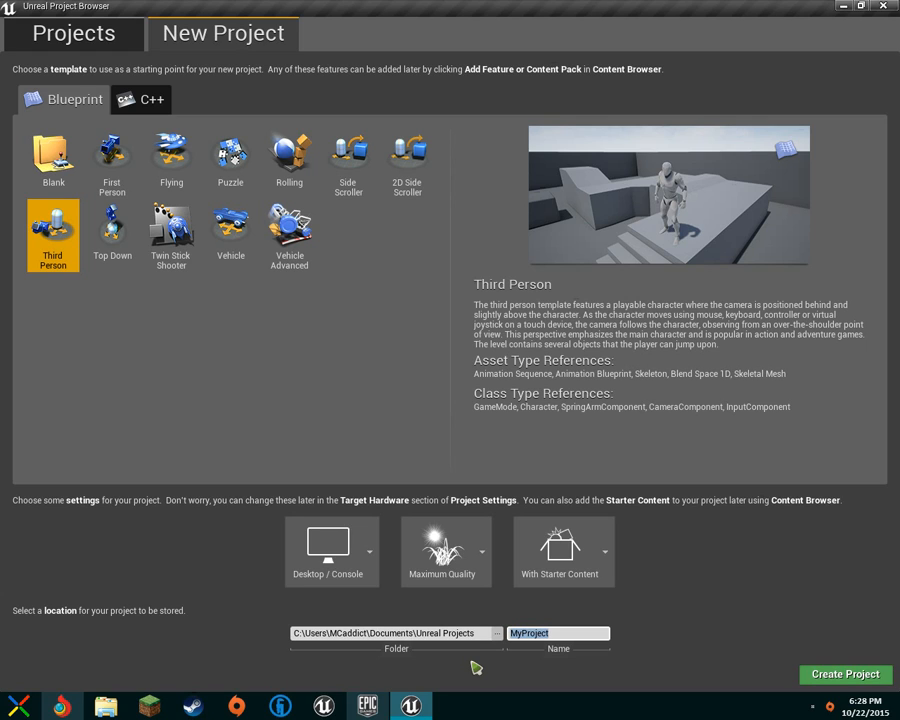
{"action": "type", "text": "W"}
{"action": "key", "text": "BackSpace"}
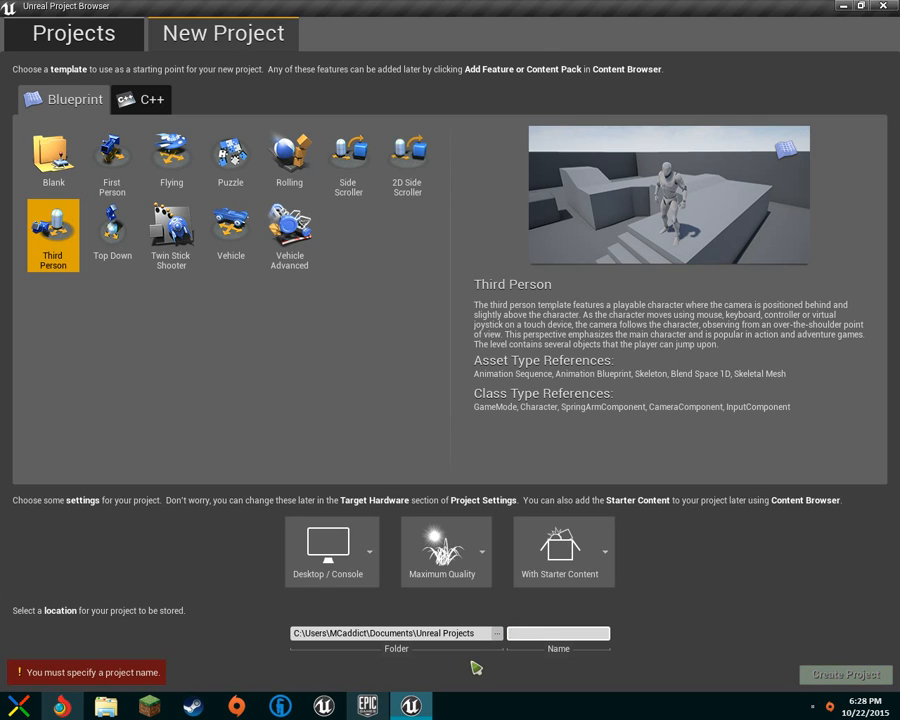
{"action": "type", "text": "How"}
{"action": "key", "text": "BackSpace"}
{"action": "type", "text": "_to_am"}
{"action": "key", "text": "BackSpace"}
{"action": "key", "text": "BackSpace"}
{"action": "type", "text": "make_FPS"}
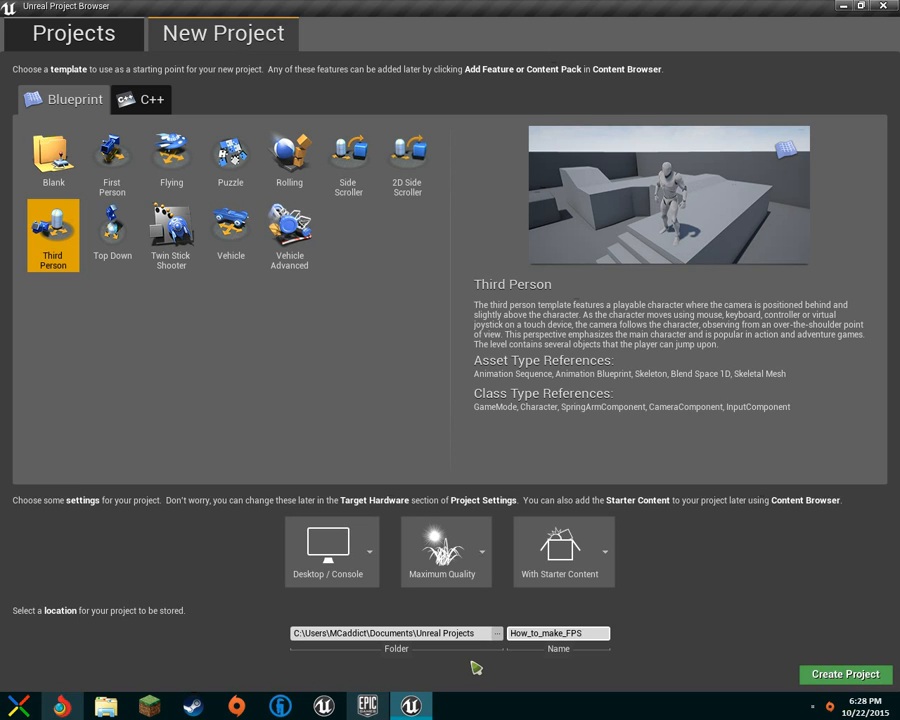
{"action": "left_click", "coordinate": [858, 672]}
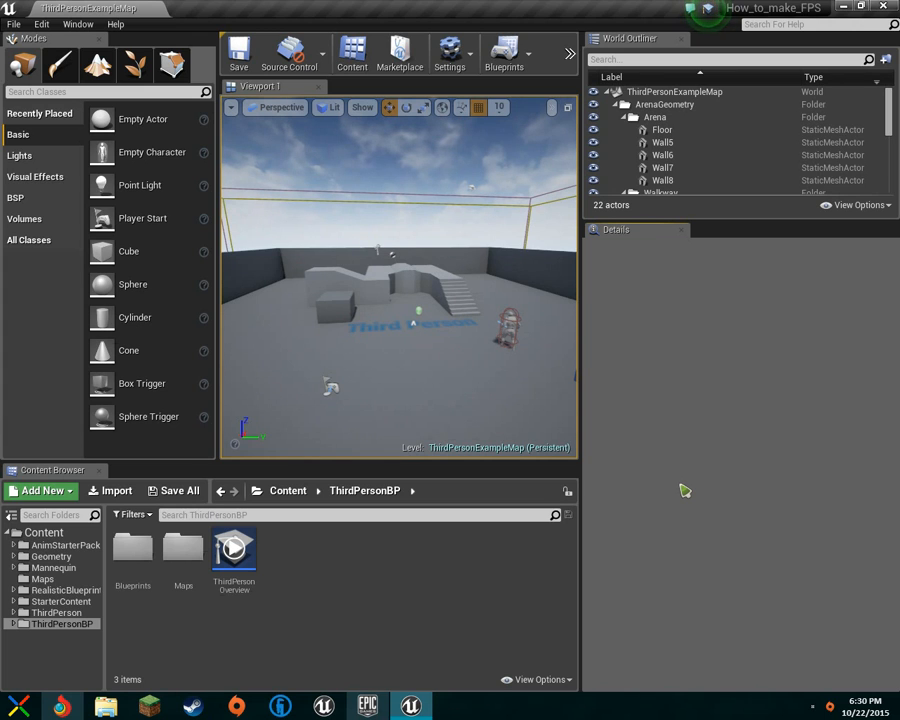
Enlarge the level viewport by narrowing the World Outliner, Details and Modes panels beside it
{"action": "left_click_drag", "start_coordinate": [583, 410], "coordinate": [768, 400]}
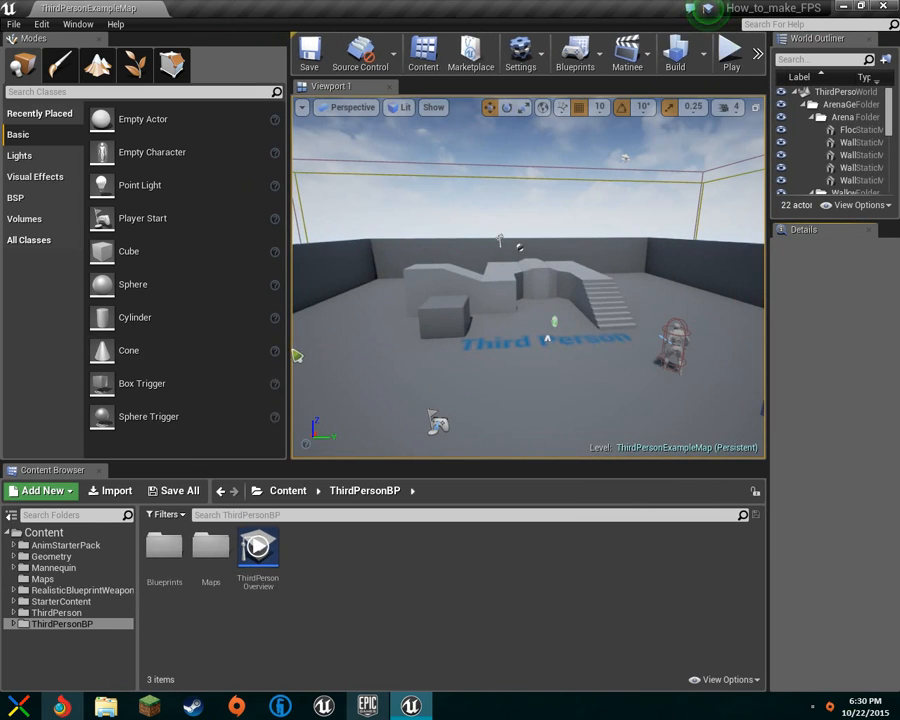
{"action": "left_click_drag", "start_coordinate": [297, 355], "coordinate": [163, 344]}
Delete the ThirdPersonCharacter actor from the level
{"action": "right_click_drag", "start_coordinate": [480, 194], "coordinate": [518, 236]}
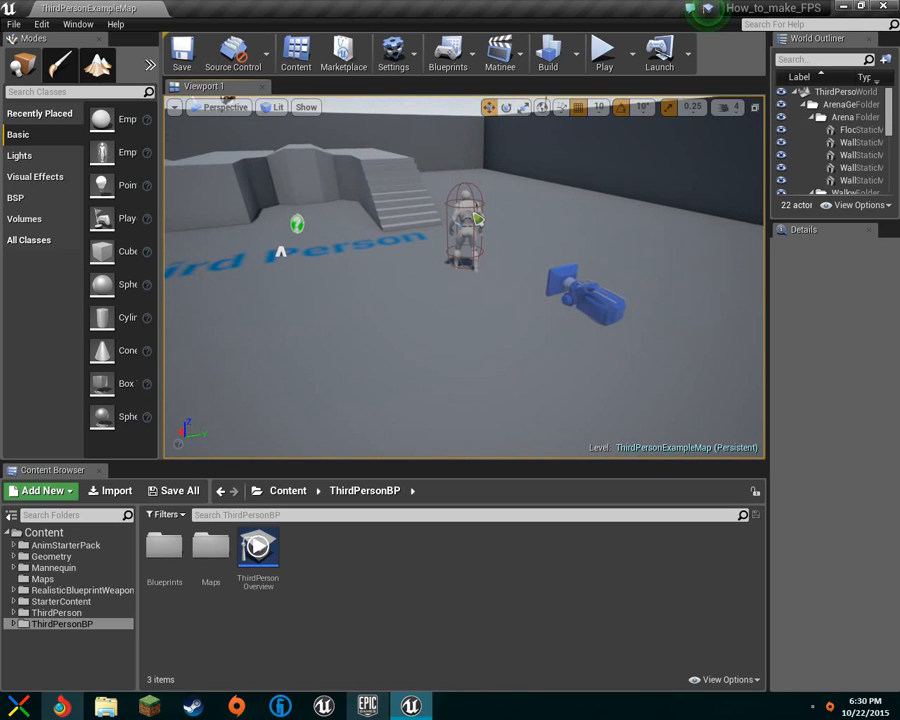
{"action": "left_click", "coordinate": [476, 222]}
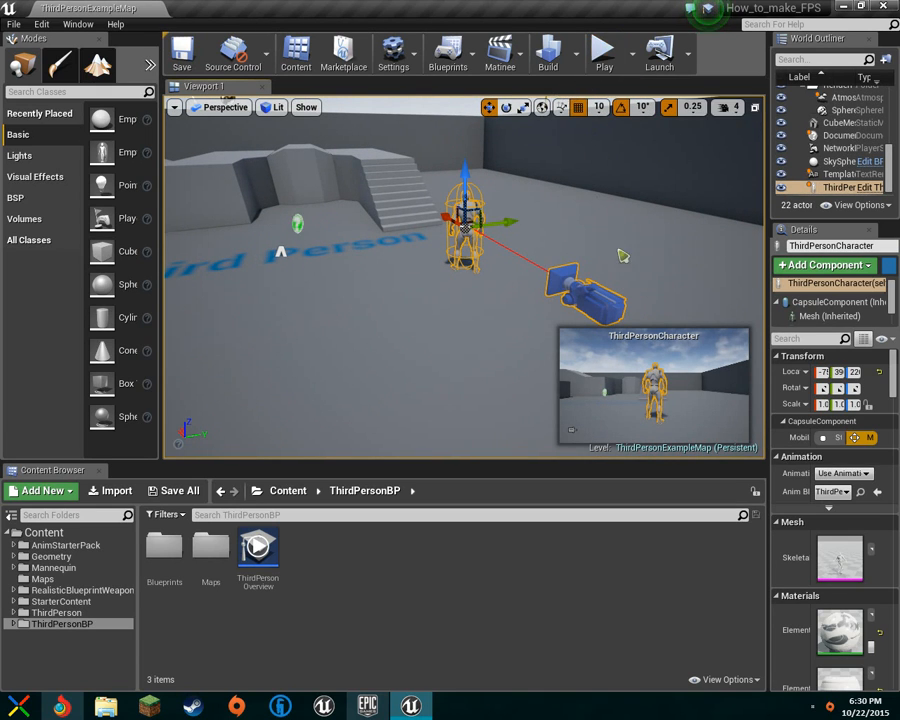
{"action": "key", "text": "Delete"}
{"action": "right_click_drag", "start_coordinate": [508, 245], "coordinate": [508, 247]}
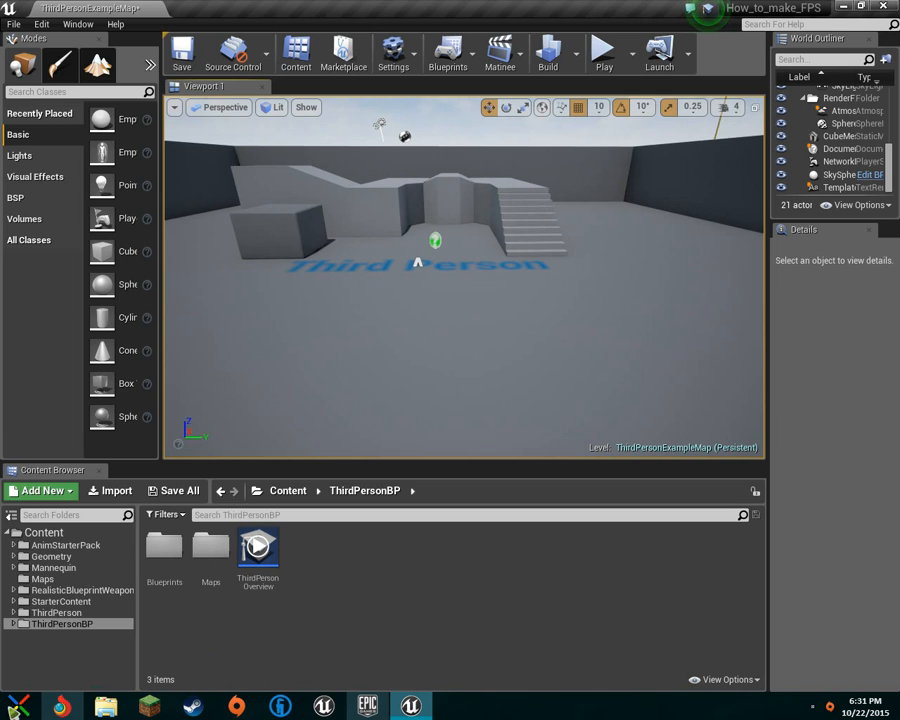
Examine the contents of the AnimStarterPack and RealisticBlueprintWeapons folders
{"action": "left_click", "coordinate": [99, 592]}
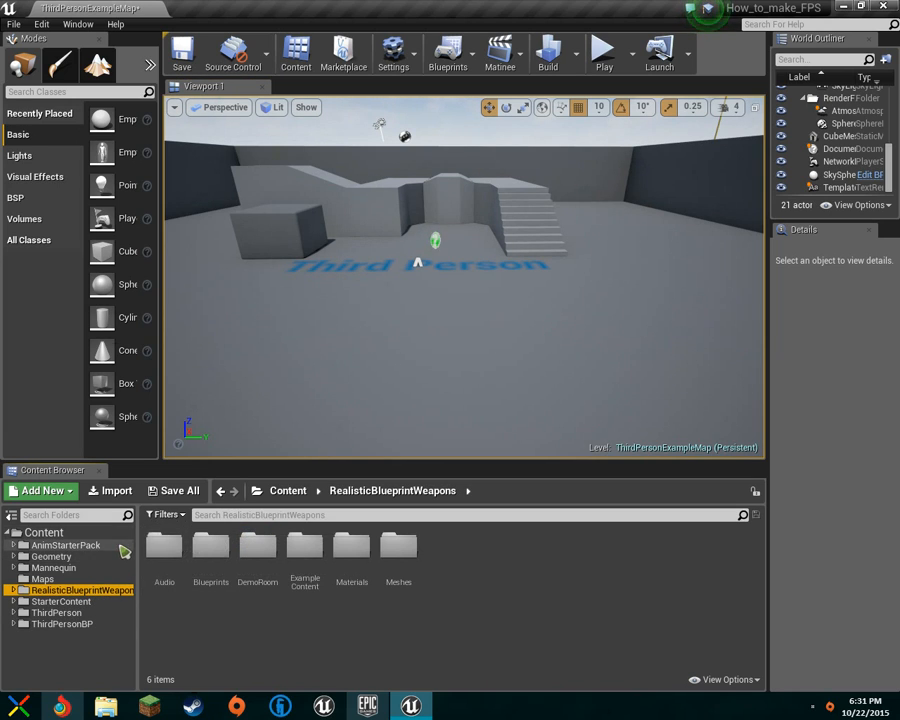
{"action": "left_click", "coordinate": [122, 549]}
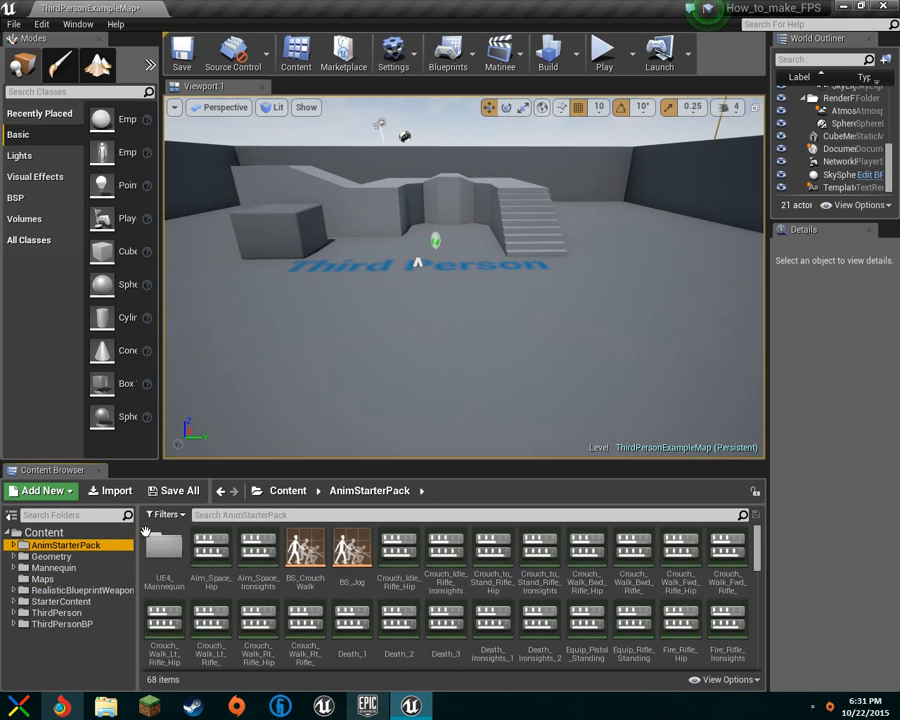
{"action": "scroll", "coordinate": [609, 650], "scroll_direction": "down", "scroll_amount": 5}
{"action": "scroll", "coordinate": [590, 645], "scroll_direction": "down", "scroll_amount": 1}
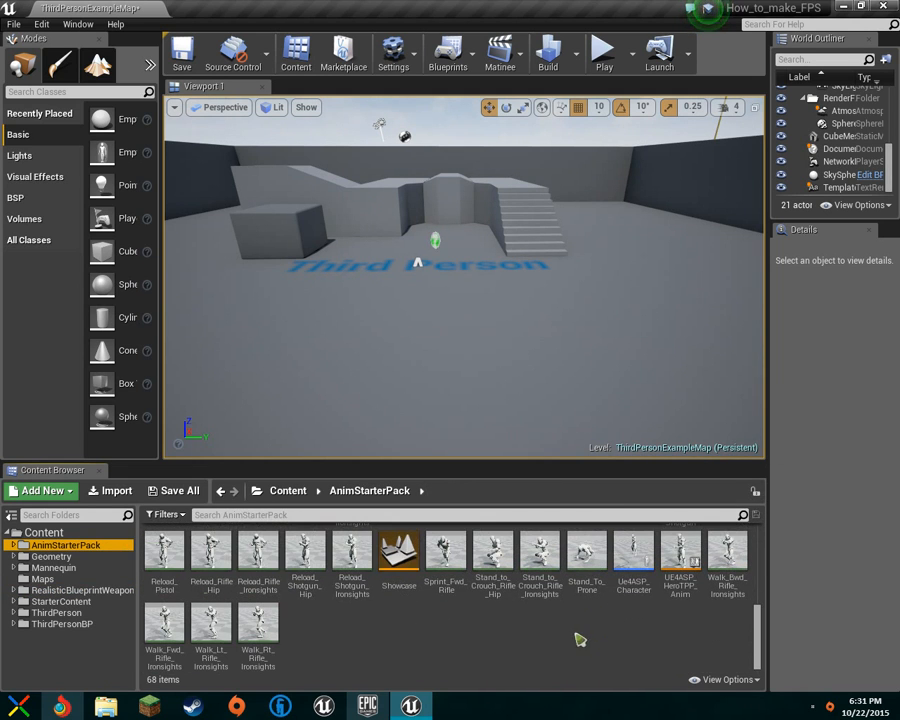
{"action": "scroll", "coordinate": [594, 639], "scroll_direction": "up", "scroll_amount": 6}
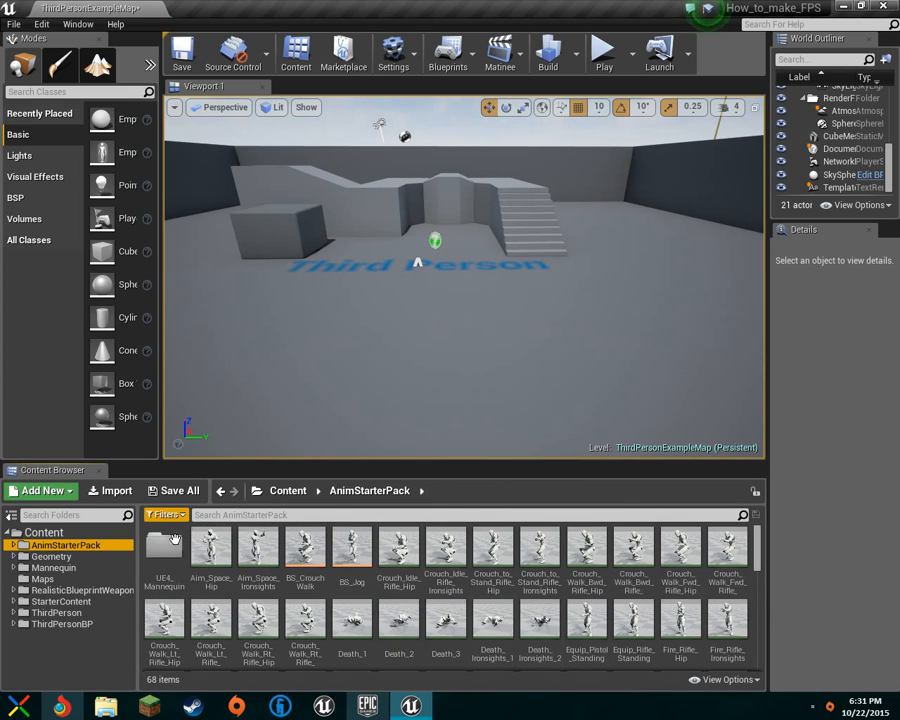
{"action": "left_click", "coordinate": [110, 590]}
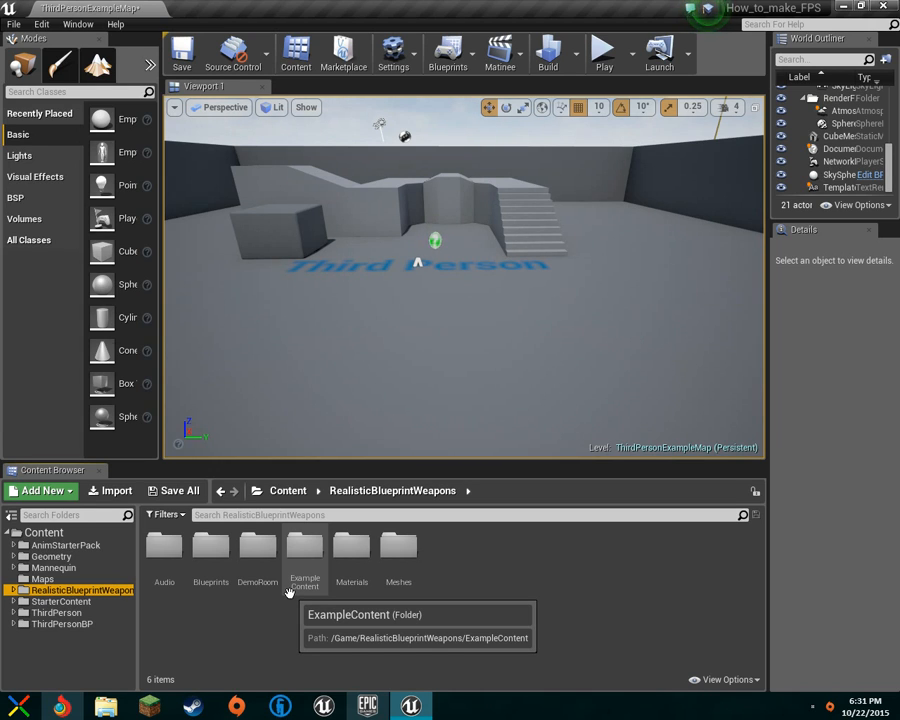
{"action": "left_click", "coordinate": [427, 611]}
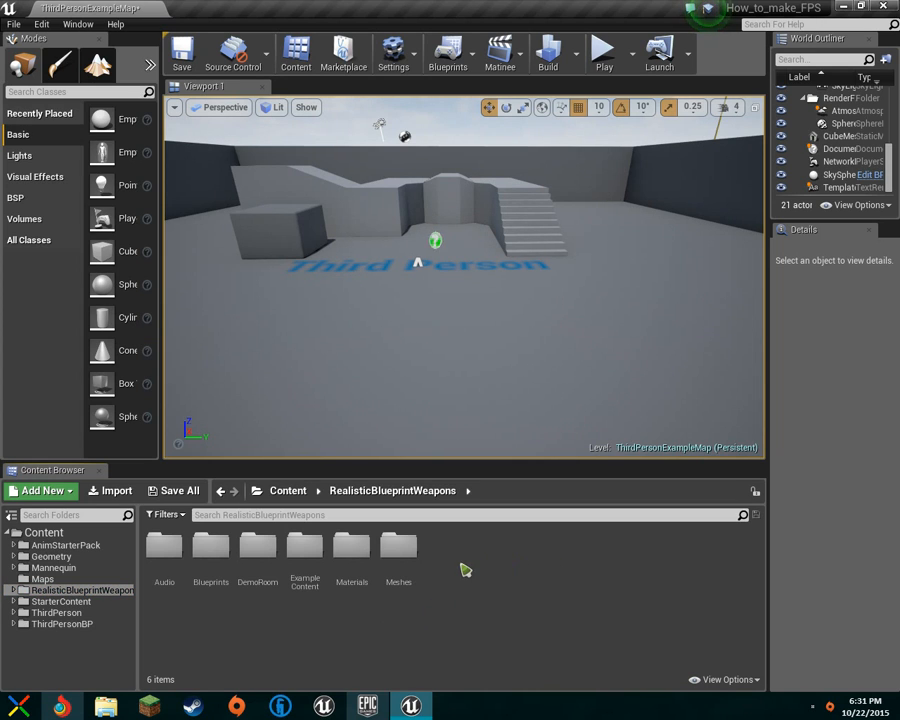
Inspect the MyCharacter blueprint and the other assets in the Blueprints folder of RealisticBlueprintWeapons
{"action": "left_click", "coordinate": [205, 546]}
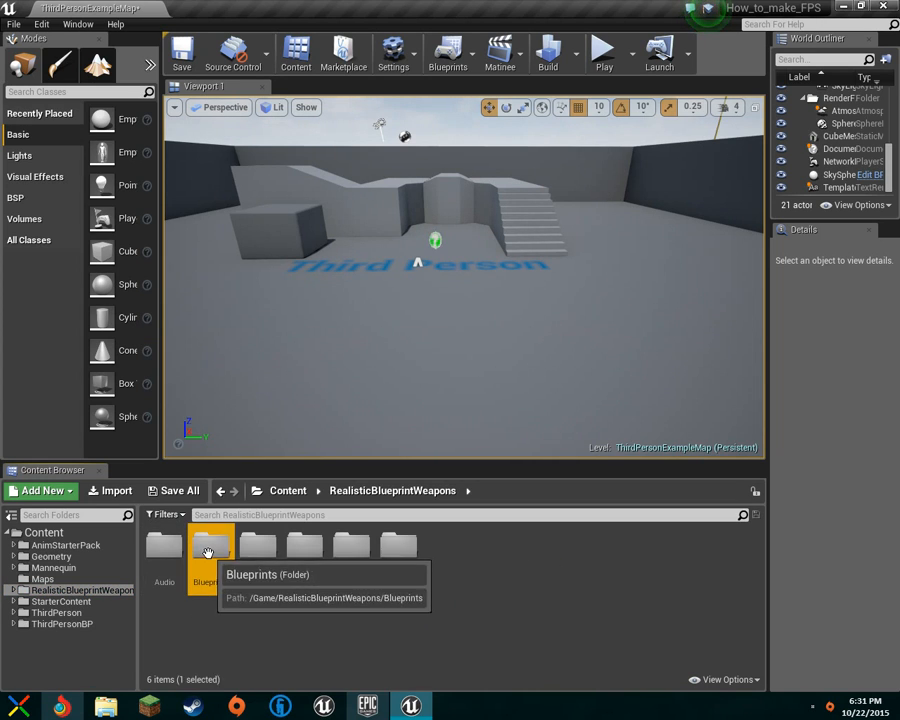
{"action": "double_click", "coordinate": [205, 546]}
{"action": "left_click", "coordinate": [257, 548]}
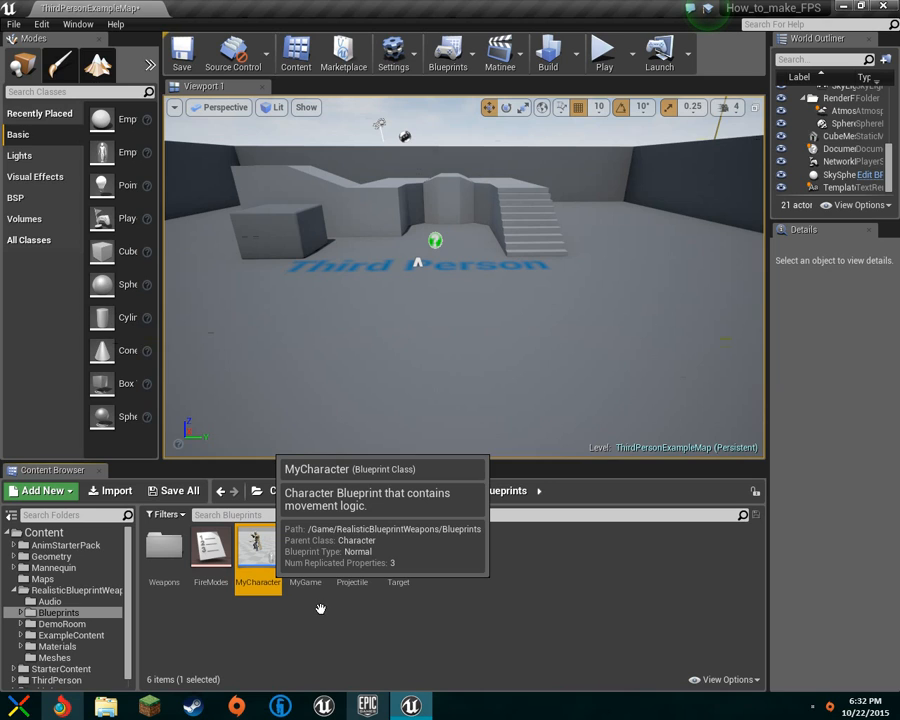
{"action": "right_click", "coordinate": [381, 637]}
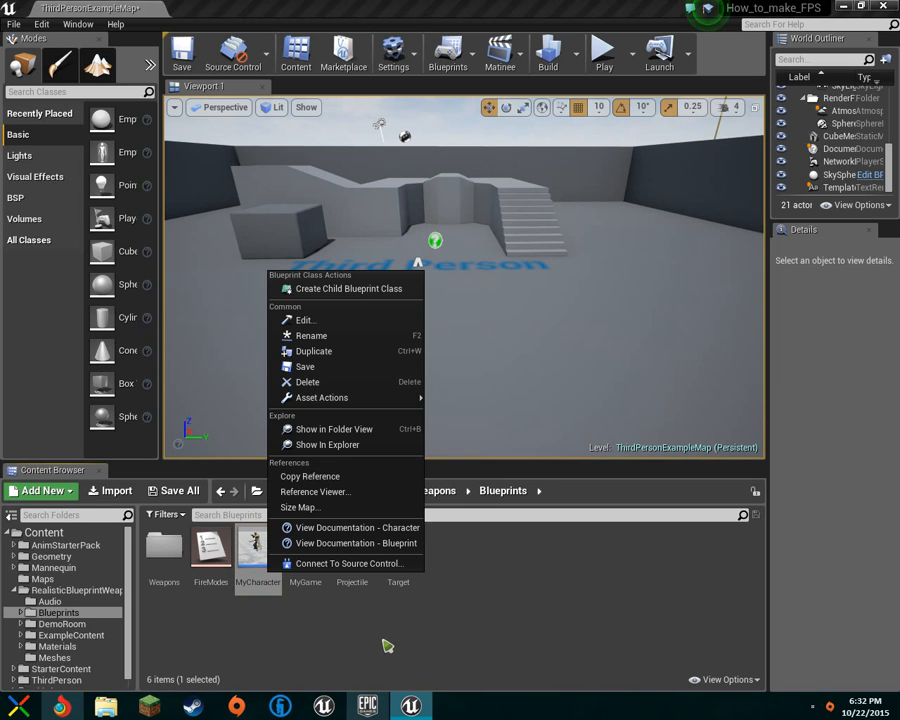
{"action": "left_click", "coordinate": [331, 643]}
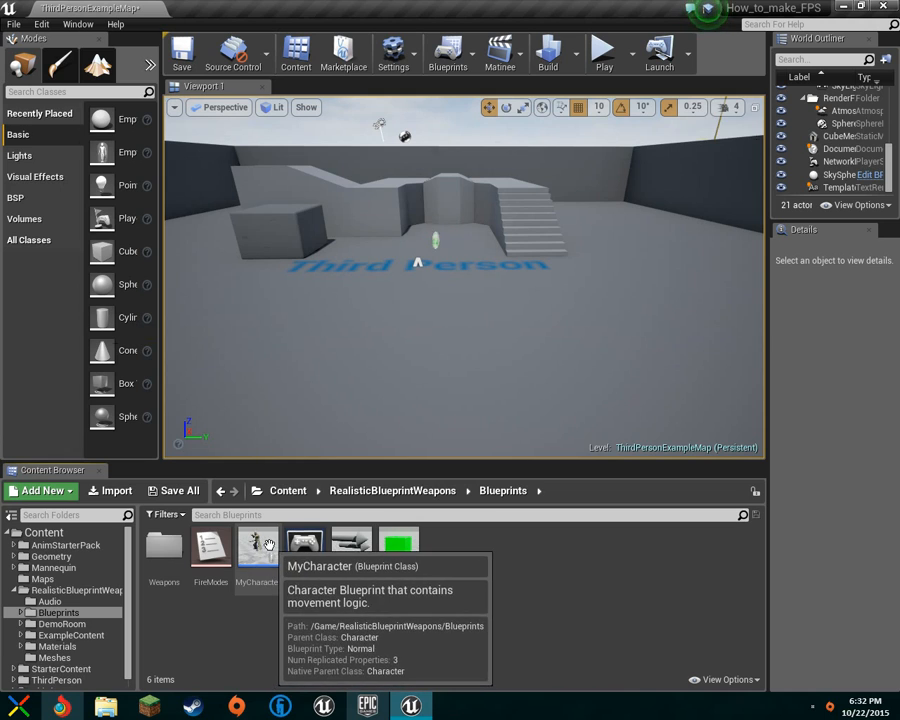
{"action": "left_click", "coordinate": [118, 613]}
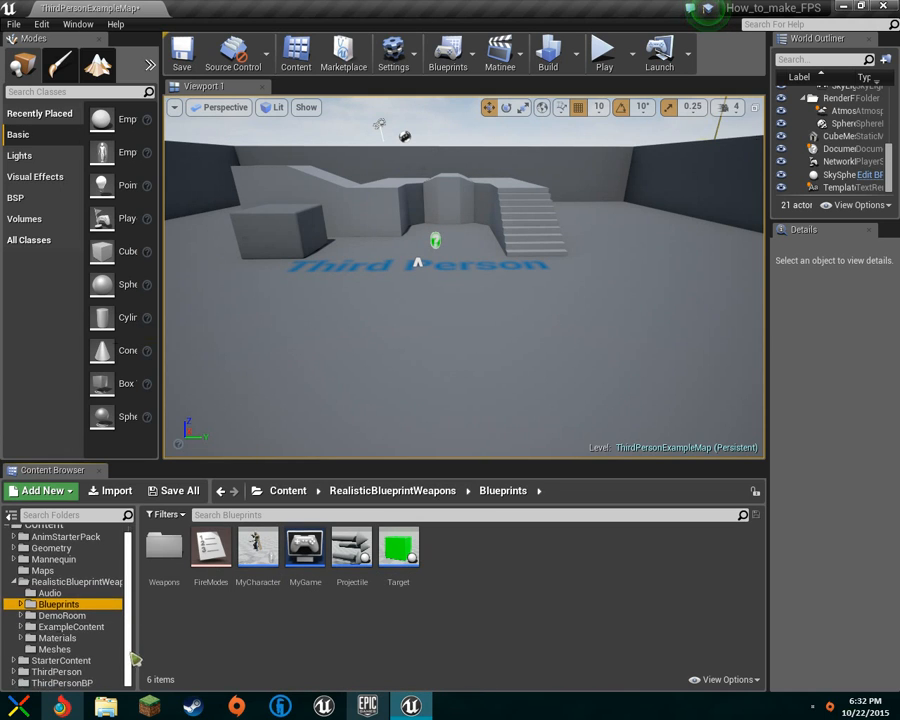
Create a new folder named Blueprints directly under the Content root
{"action": "left_click", "coordinate": [48, 536]}
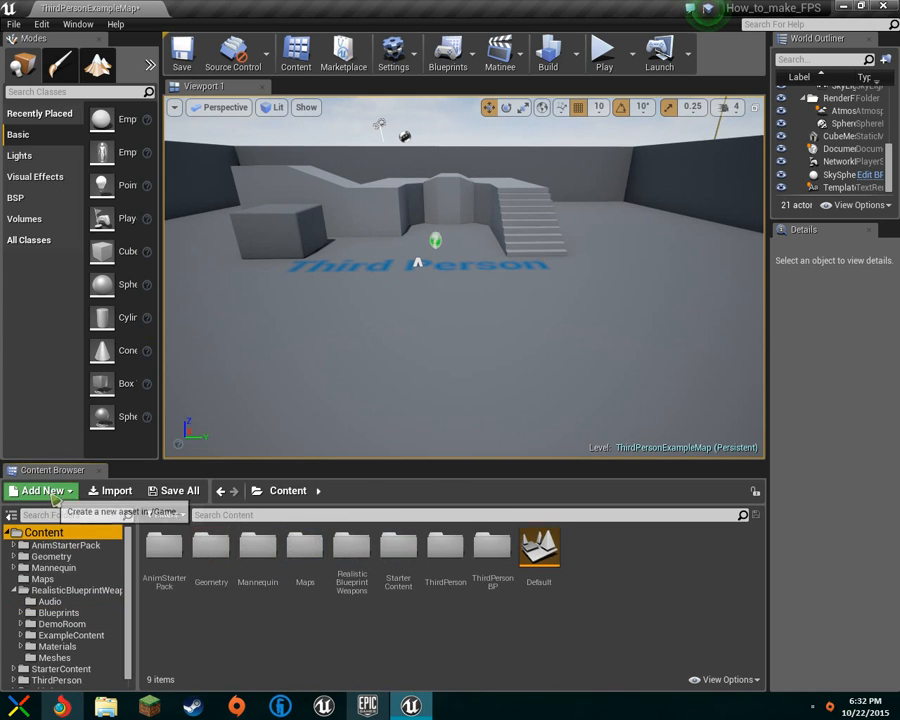
{"action": "left_click", "coordinate": [58, 492]}
{"action": "left_click", "coordinate": [55, 186]}
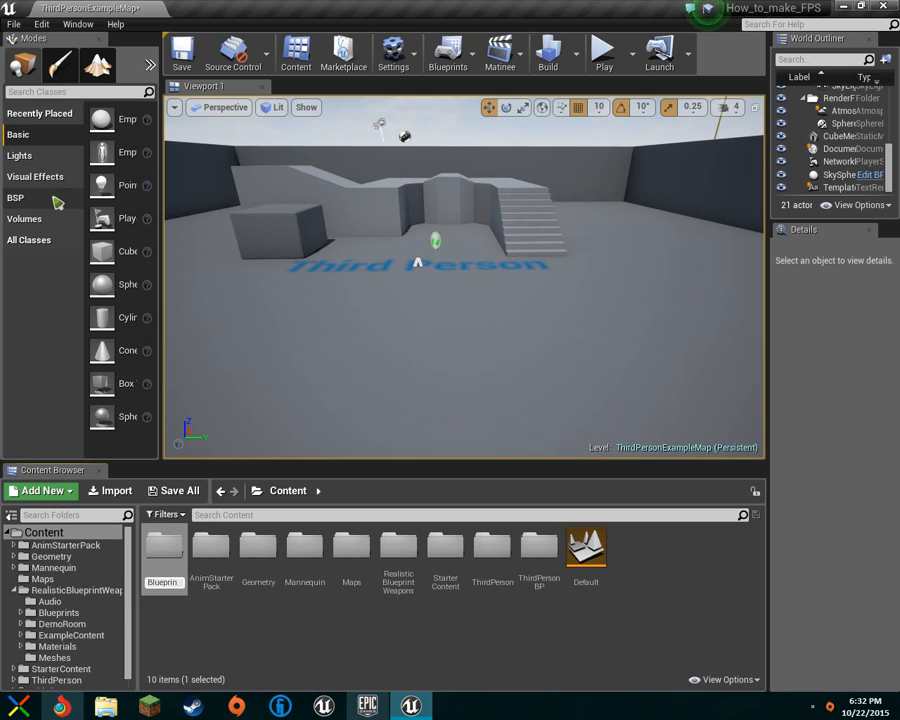
{"action": "key", "text": "Return"}
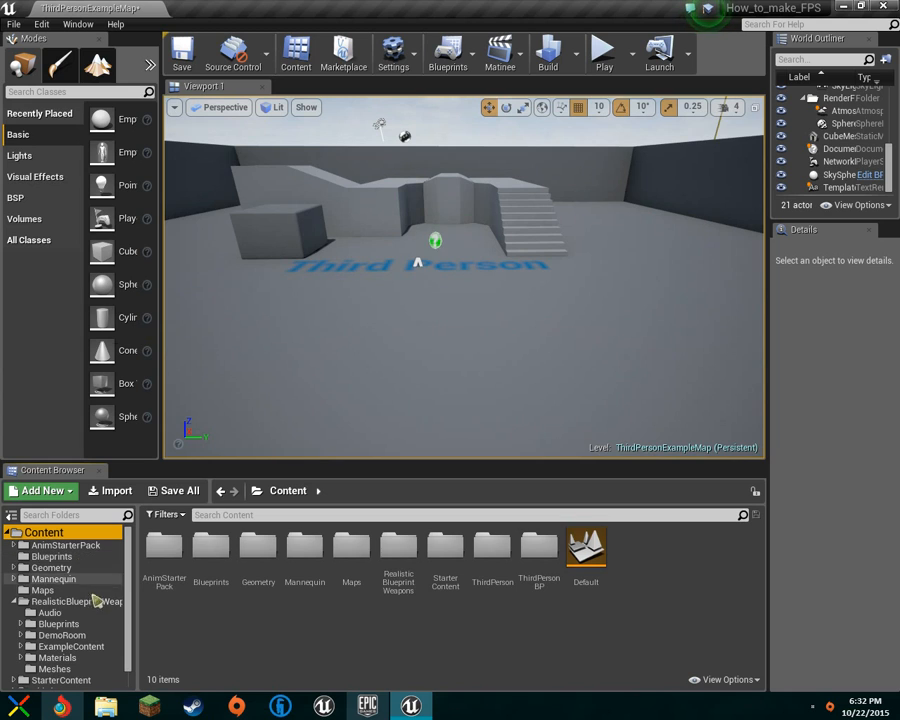
Copy MyCharacter from the Blueprints folder of RealisticBlueprintWeapons into the Blueprints folder under Content and save the copy
{"action": "left_click", "coordinate": [60, 623]}
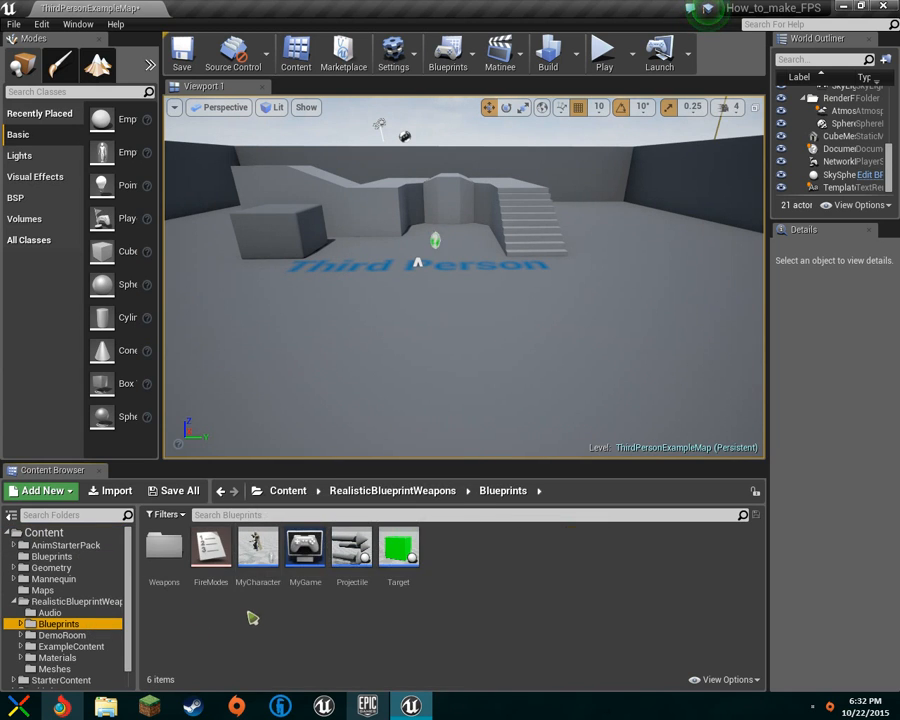
{"action": "double_click", "coordinate": [175, 553]}
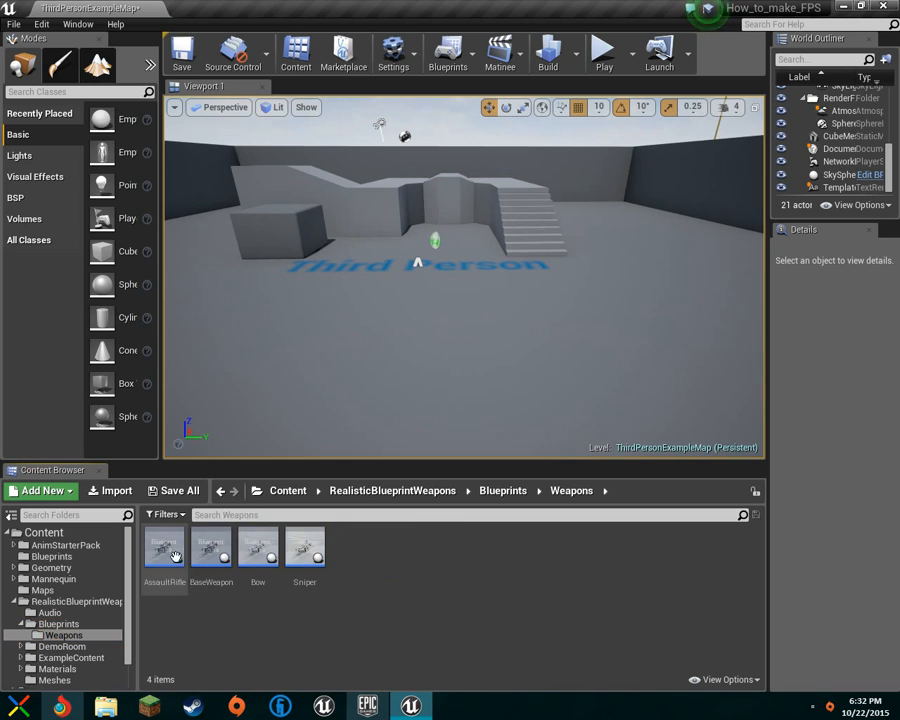
{"action": "left_click", "coordinate": [58, 624]}
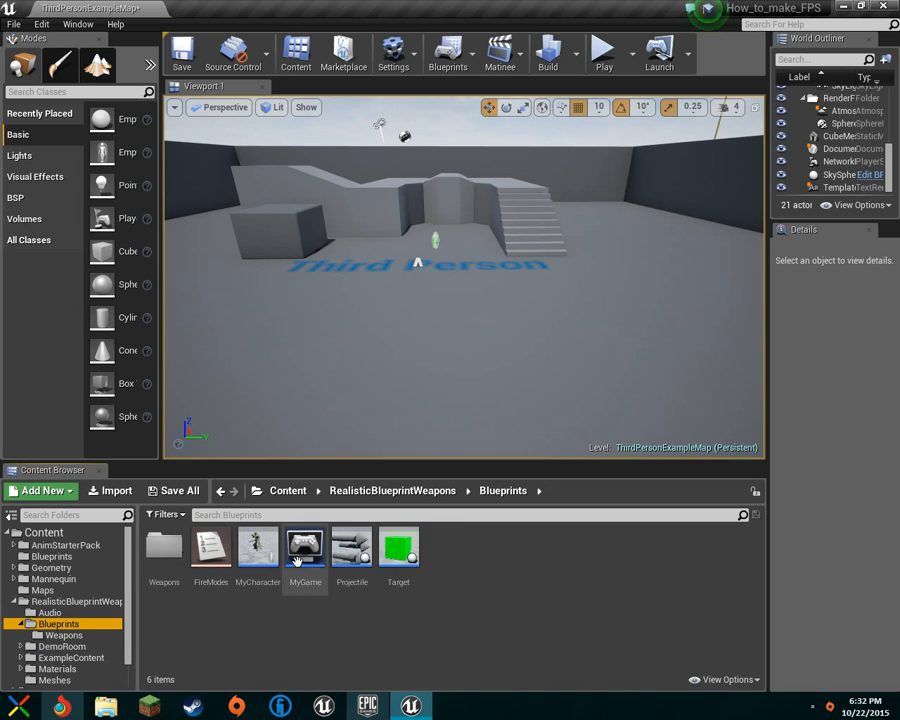
{"action": "left_click_drag", "start_coordinate": [258, 548], "coordinate": [73, 566]}
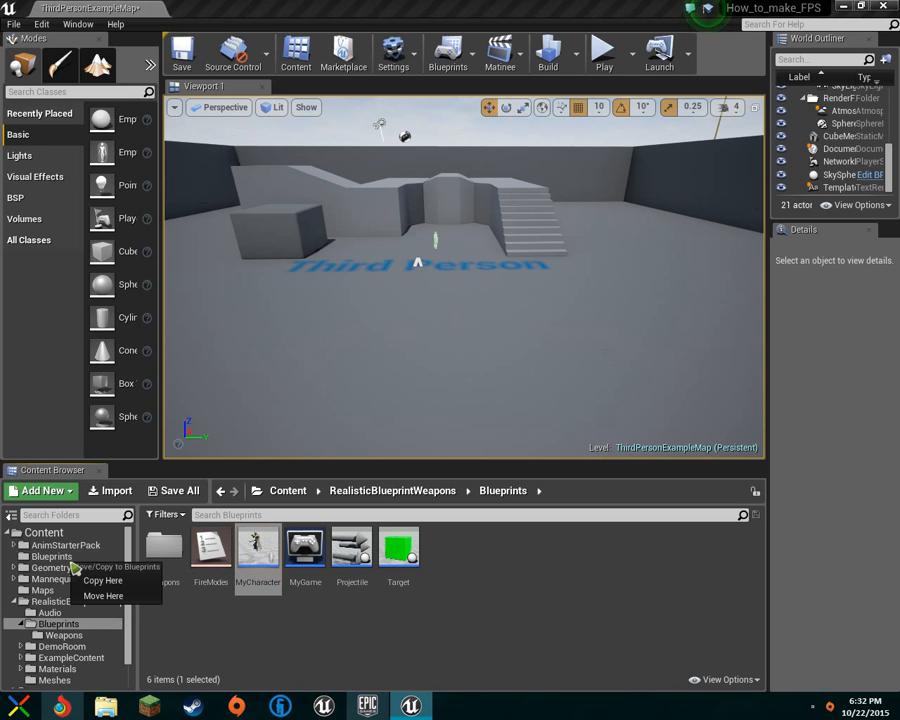
{"action": "left_click", "coordinate": [119, 586]}
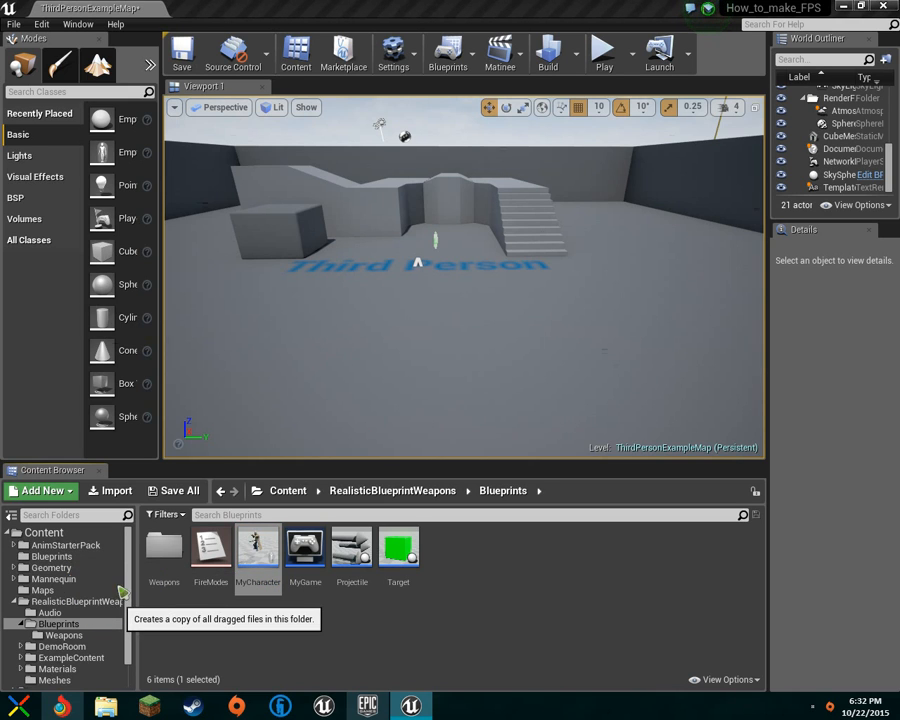
{"action": "left_click", "coordinate": [70, 557]}
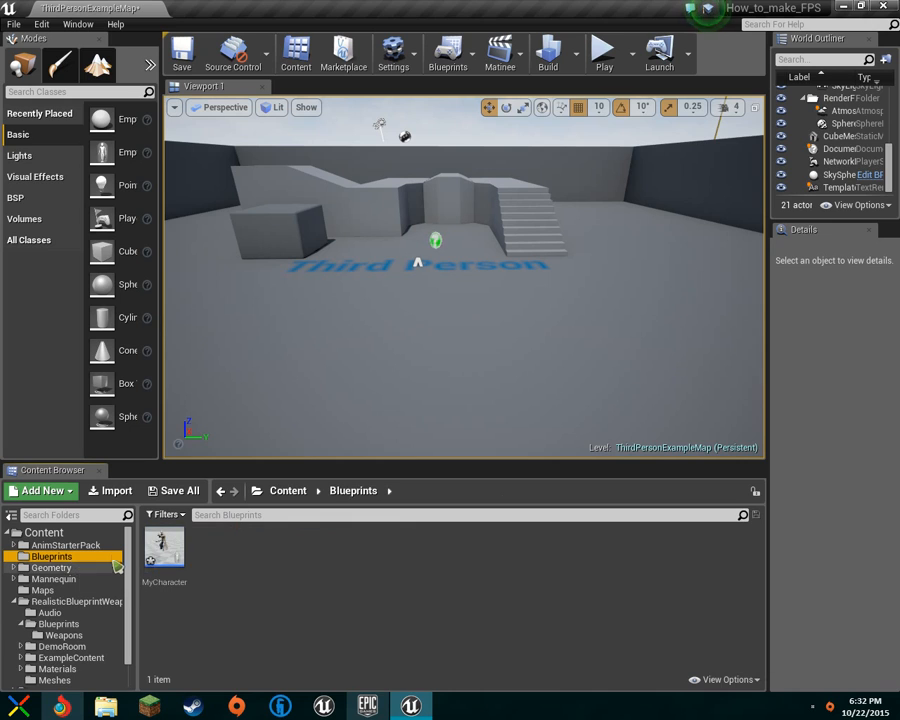
{"action": "key", "text": "ctrl+s"}
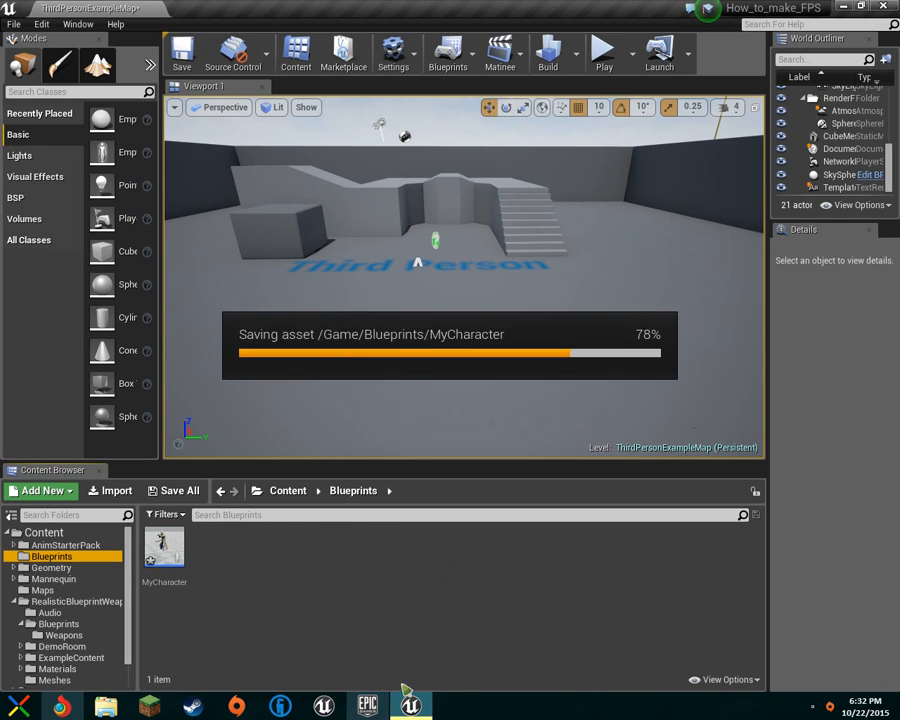
Open the copied MyCharacter blueprint and examine the overall layout of its event graph, from the bottom nodes up to Gamepad input
{"action": "double_click", "coordinate": [179, 580]}
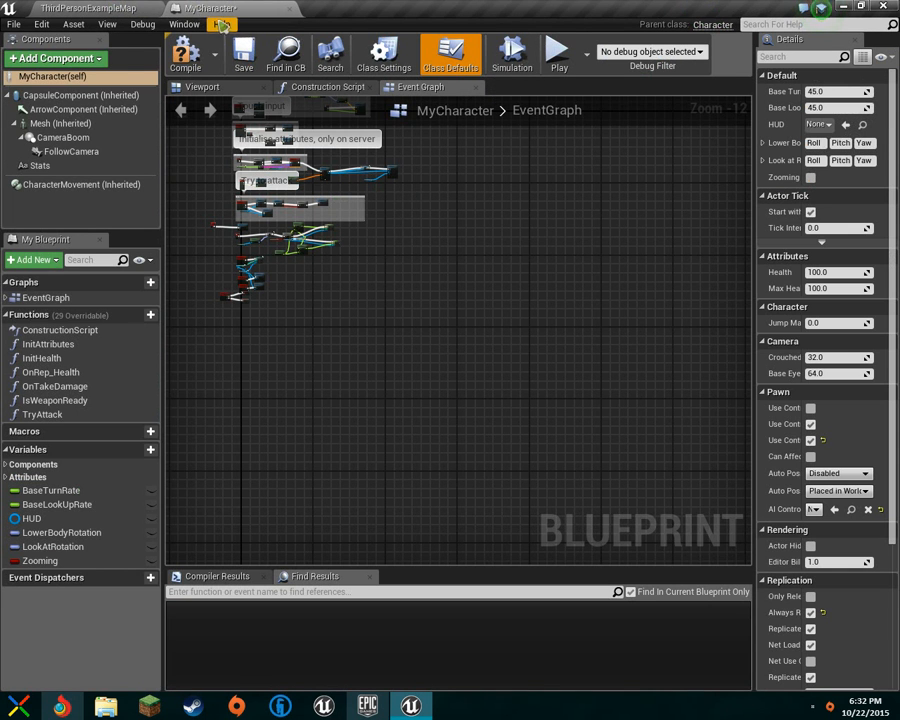
{"action": "left_click", "coordinate": [80, 8]}
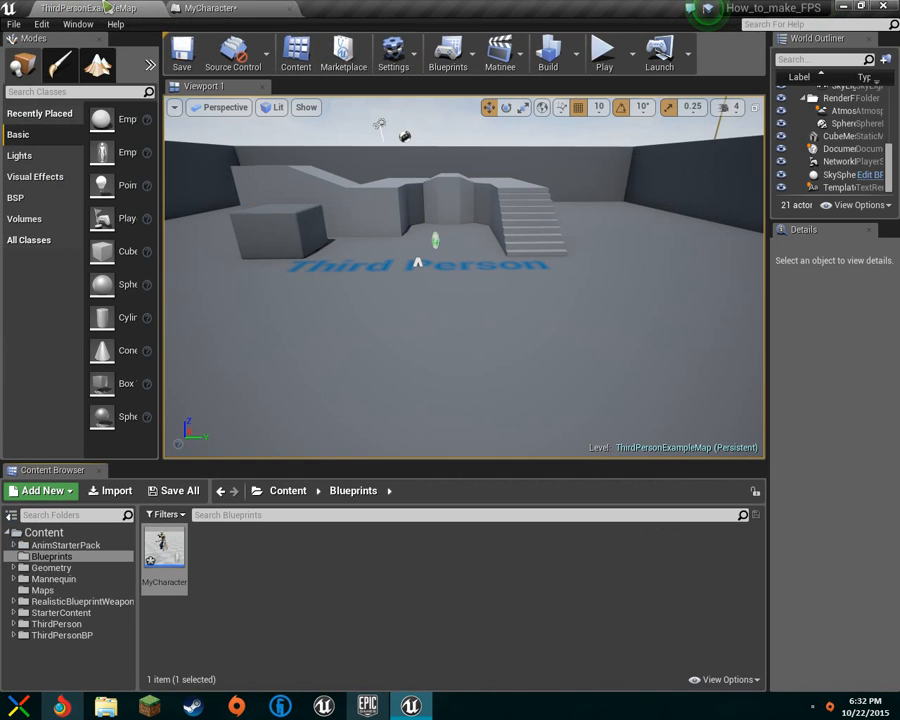
{"action": "left_click", "coordinate": [212, 8]}
{"action": "right_click_drag", "start_coordinate": [306, 290], "coordinate": [533, 358]}
{"action": "scroll", "coordinate": [416, 423], "scroll_direction": "up", "scroll_amount": 2}
{"action": "scroll", "coordinate": [540, 295], "scroll_direction": "up", "scroll_amount": 5}
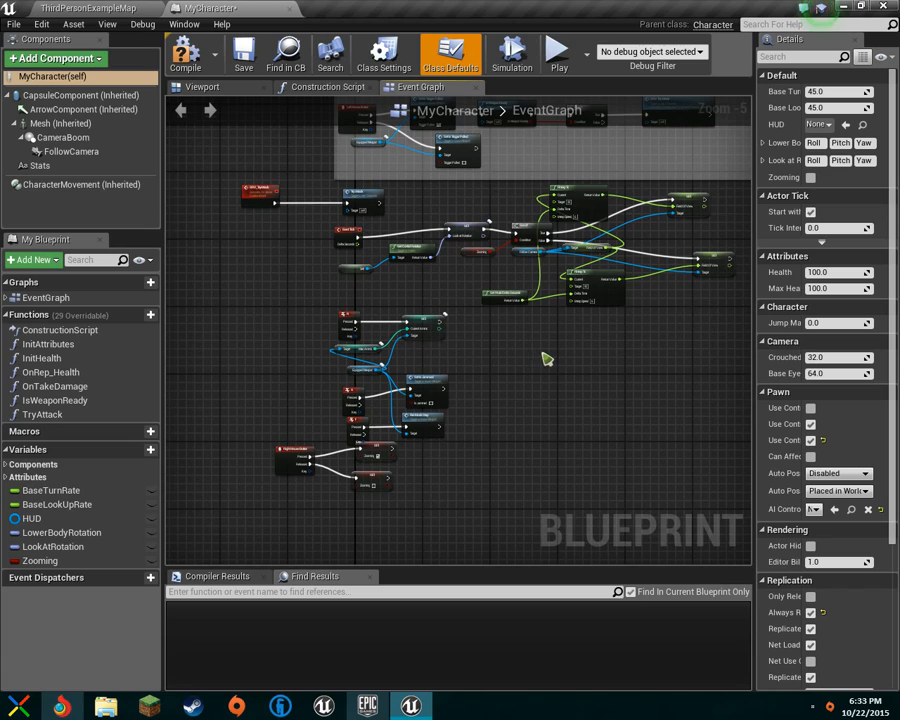
{"action": "scroll", "coordinate": [436, 423], "scroll_direction": "up", "scroll_amount": 3}
{"action": "right_click_drag", "start_coordinate": [440, 428], "coordinate": [564, 498]}
{"action": "scroll", "coordinate": [560, 345], "scroll_direction": "down", "scroll_amount": 3}
{"action": "right_click_drag", "start_coordinate": [579, 247], "coordinate": [458, 513]}
{"action": "scroll", "coordinate": [448, 328], "scroll_direction": "down", "scroll_amount": 4}
{"action": "right_click_drag", "start_coordinate": [419, 133], "coordinate": [399, 428]}
{"action": "scroll", "coordinate": [399, 428], "scroll_direction": "up", "scroll_amount": 7}
{"action": "scroll", "coordinate": [474, 418], "scroll_direction": "down", "scroll_amount": 4}
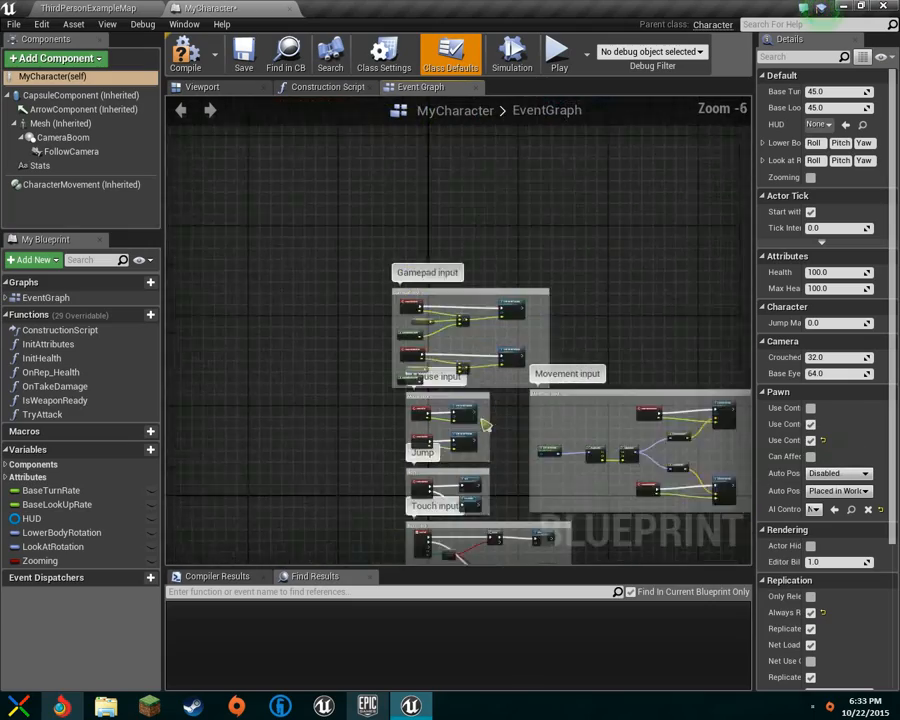
{"action": "scroll", "coordinate": [495, 460], "scroll_direction": "down", "scroll_amount": 1}
Examine the Jump and Movement input node groups in MyCharacter's event graph
{"action": "scroll", "coordinate": [504, 440], "scroll_direction": "up", "scroll_amount": 6}
{"action": "right_click_drag", "start_coordinate": [504, 428], "coordinate": [528, 526]}
{"action": "scroll", "coordinate": [493, 410], "scroll_direction": "down", "scroll_amount": 3}
{"action": "right_click_drag", "start_coordinate": [494, 410], "coordinate": [444, 402]}
{"action": "scroll", "coordinate": [444, 400], "scroll_direction": "up", "scroll_amount": 3}
{"action": "scroll", "coordinate": [305, 300], "scroll_direction": "up", "scroll_amount": 1}
{"action": "left_click", "coordinate": [343, 286]}
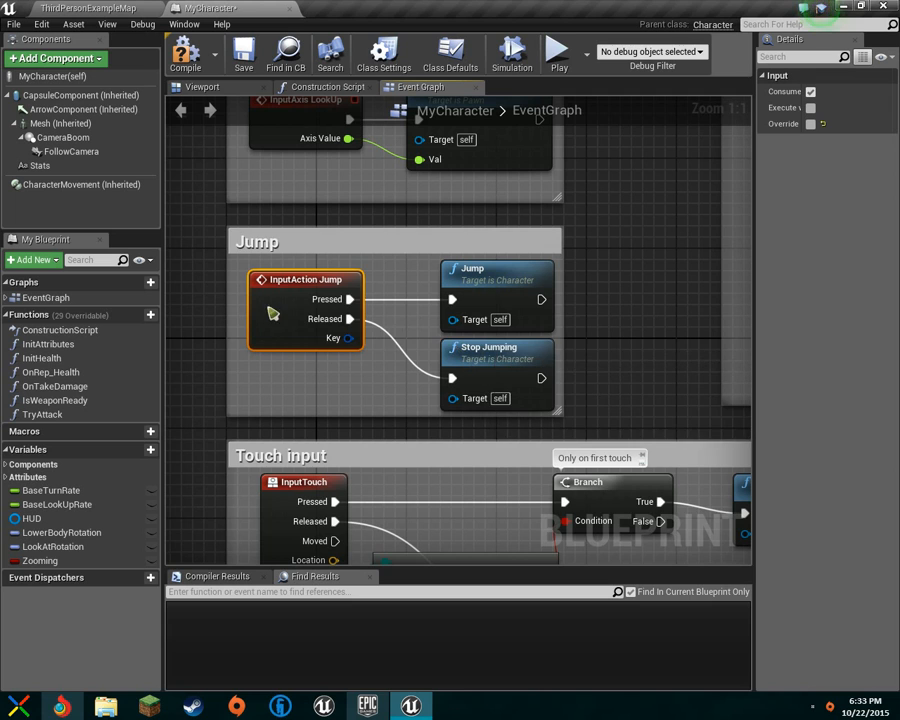
{"action": "right_click_drag", "start_coordinate": [627, 367], "coordinate": [247, 339]}
{"action": "scroll", "coordinate": [356, 366], "scroll_direction": "down", "scroll_amount": 4}
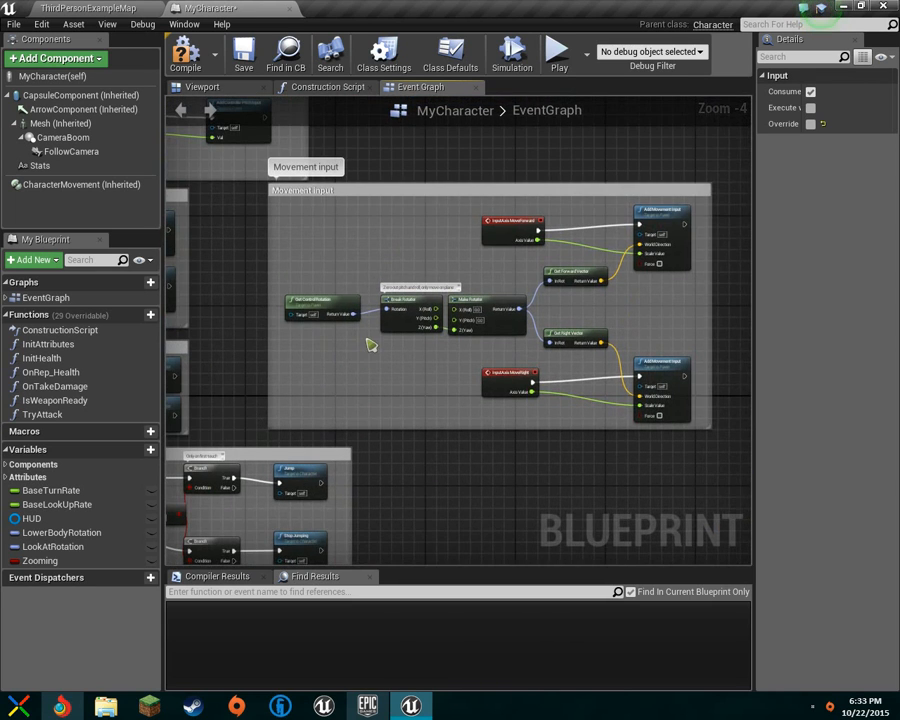
{"action": "scroll", "coordinate": [331, 370], "scroll_direction": "up", "scroll_amount": 2}
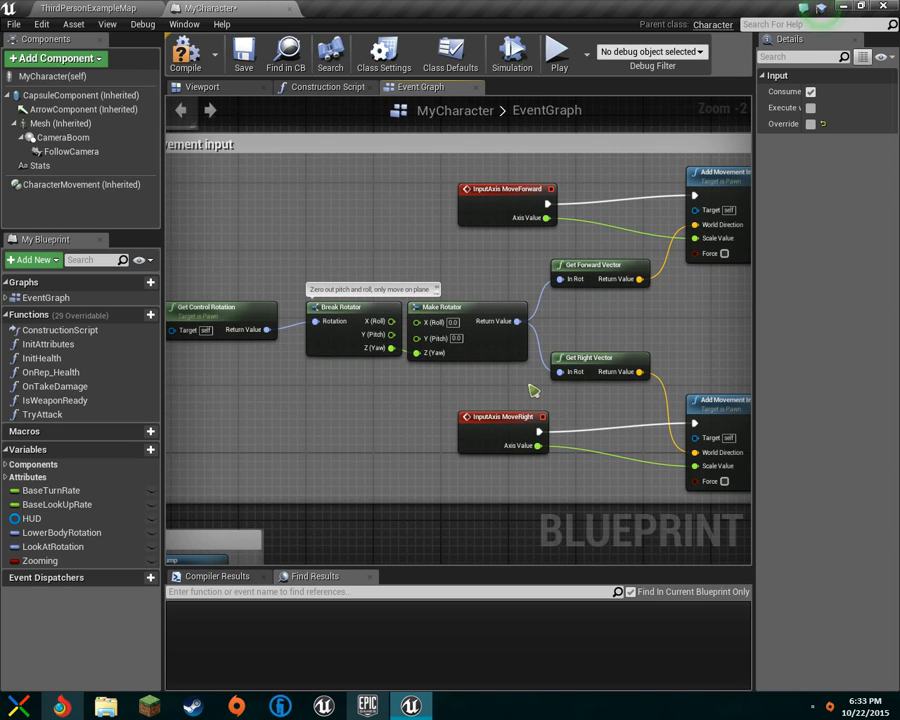
{"action": "right_click_drag", "start_coordinate": [512, 390], "coordinate": [378, 450]}
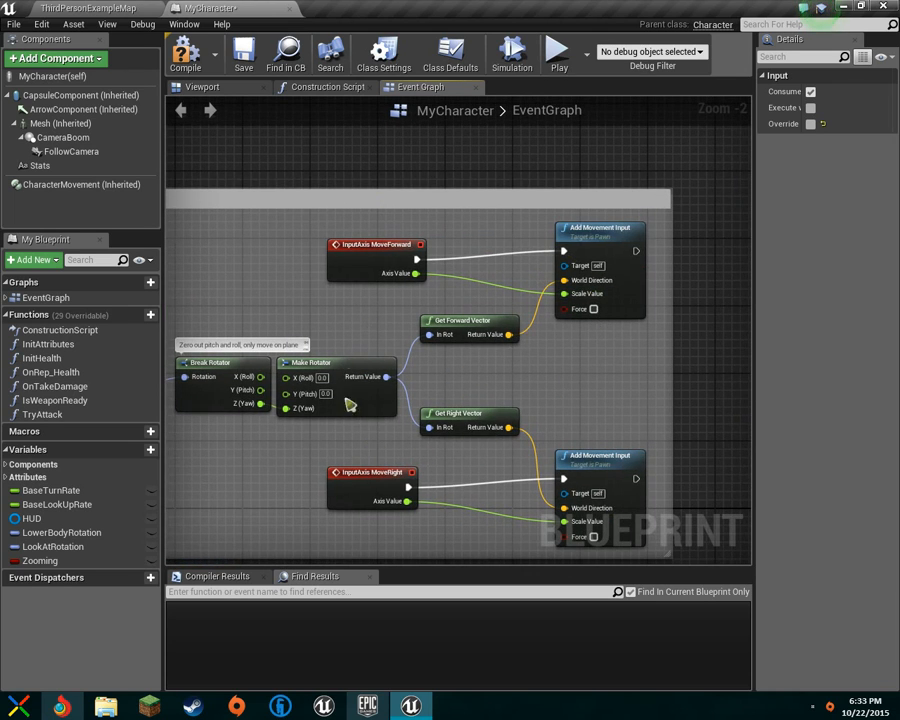
{"action": "right_click_drag", "start_coordinate": [490, 453], "coordinate": [483, 405]}
{"action": "right_click_drag", "start_coordinate": [235, 470], "coordinate": [297, 532]}
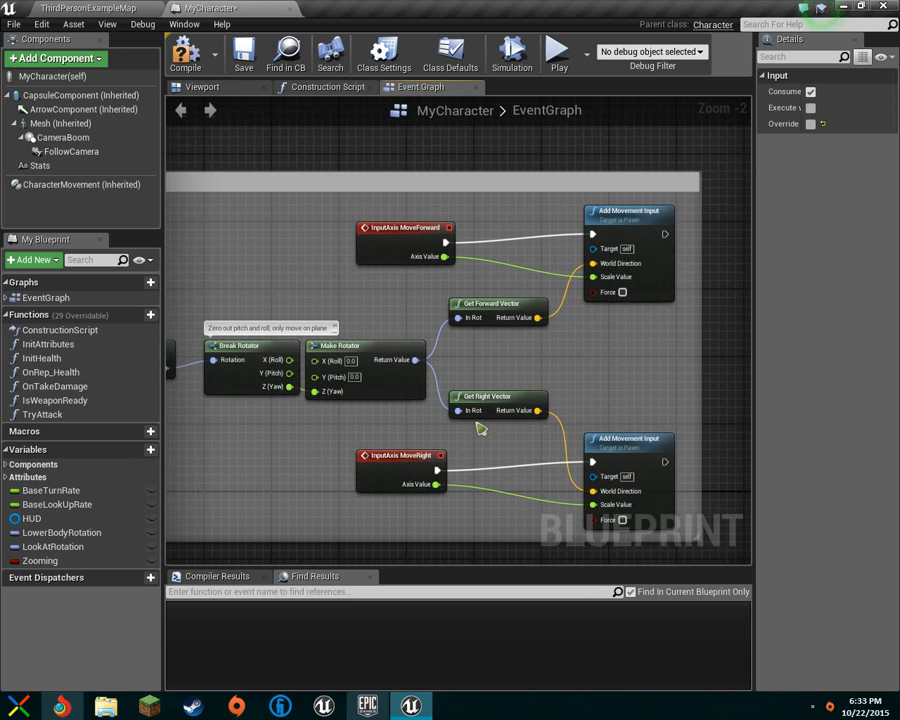
Examine the Touch input group and the group that initialises attributes on the server in the event graph
{"action": "right_click_drag", "start_coordinate": [349, 485], "coordinate": [600, 325]}
{"action": "right_click_drag", "start_coordinate": [422, 470], "coordinate": [583, 258]}
{"action": "right_click_drag", "start_coordinate": [443, 443], "coordinate": [621, 430]}
{"action": "left_click_drag", "start_coordinate": [226, 186], "coordinate": [660, 356]}
{"action": "left_click", "coordinate": [567, 400]}
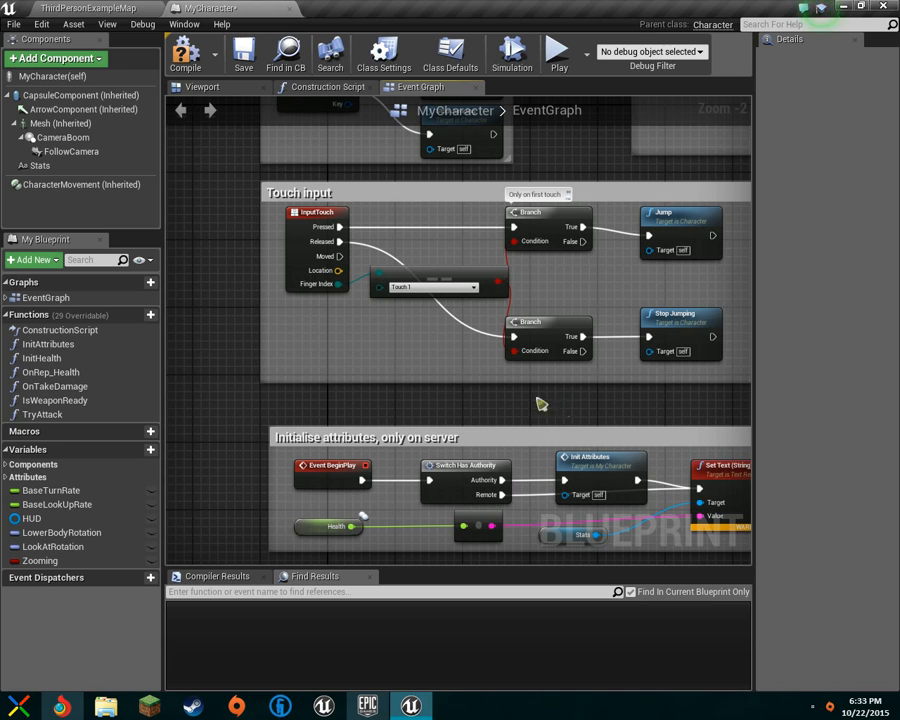
{"action": "right_click_drag", "start_coordinate": [570, 410], "coordinate": [455, 395]}
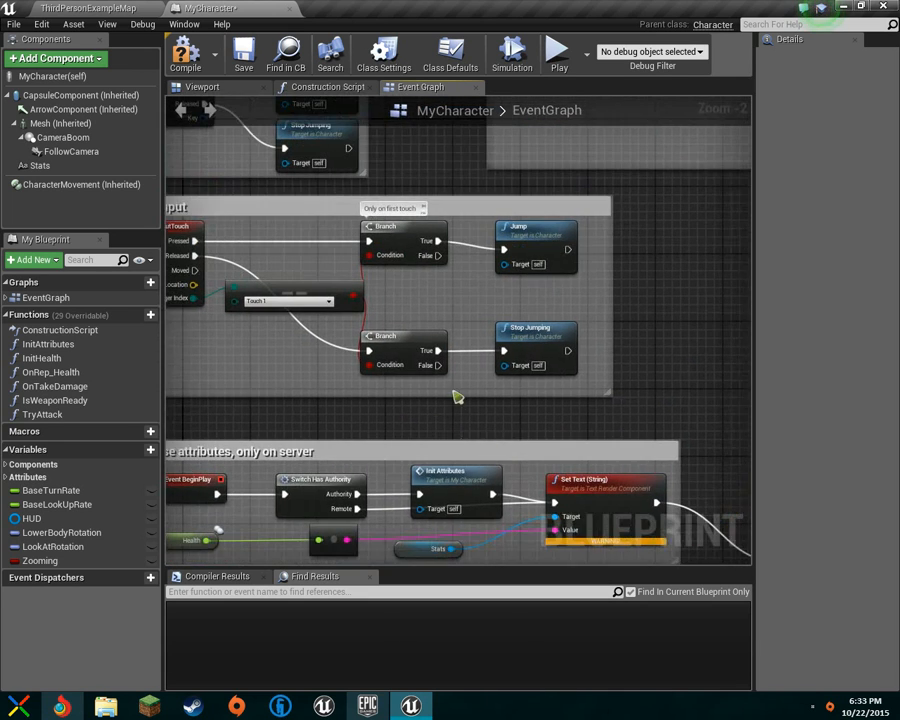
{"action": "right_click_drag", "start_coordinate": [256, 238], "coordinate": [388, 272]}
{"action": "left_click_drag", "start_coordinate": [226, 241], "coordinate": [610, 444]}
{"action": "left_click", "coordinate": [610, 444]}
{"action": "right_click_drag", "start_coordinate": [610, 444], "coordinate": [532, 189]}
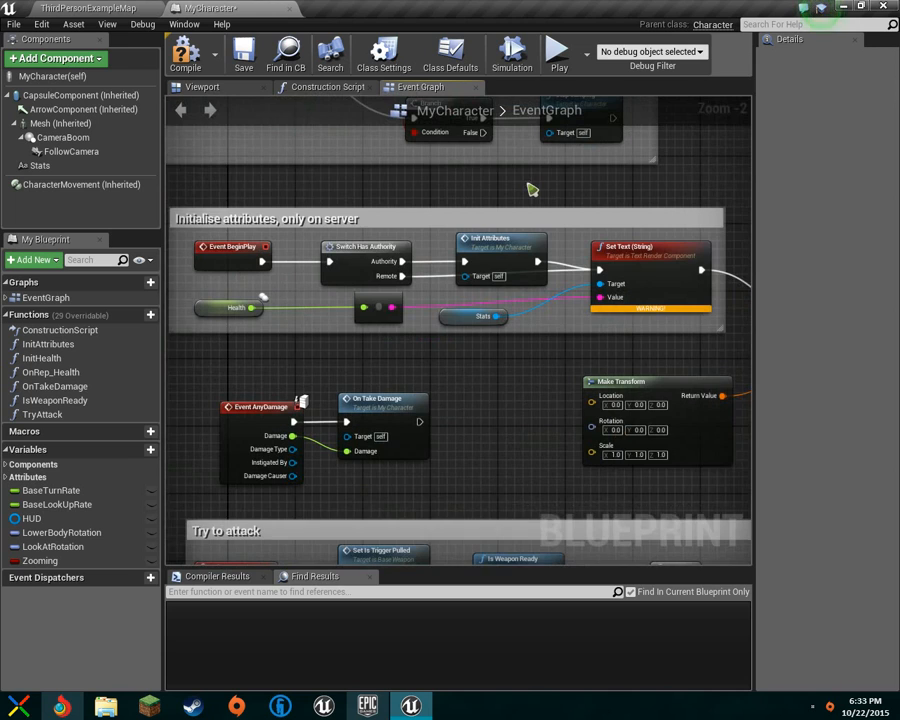
{"action": "scroll", "coordinate": [532, 189], "scroll_direction": "down", "scroll_amount": 1}
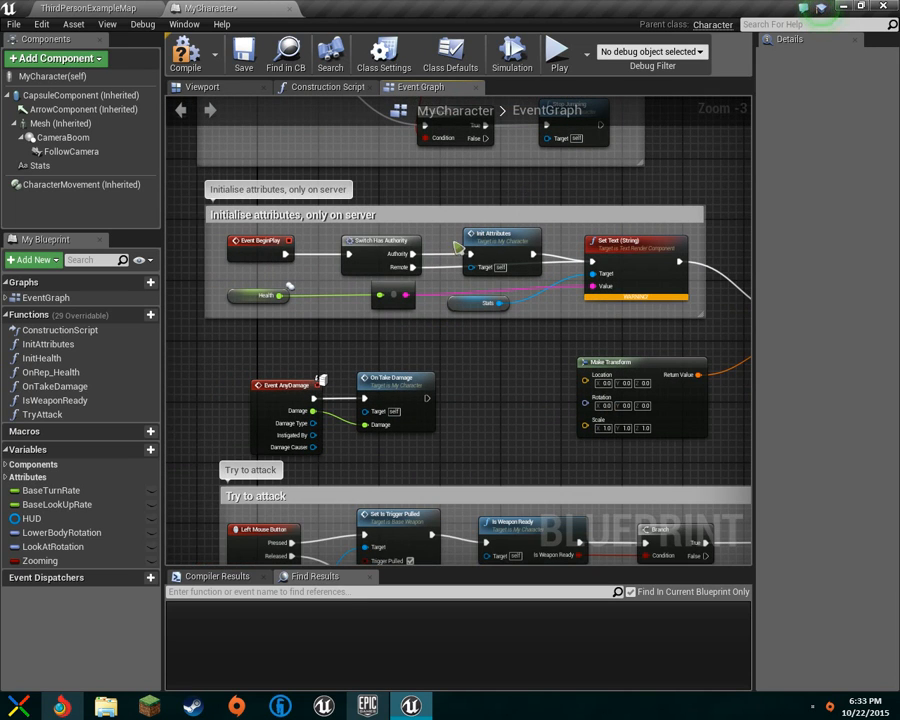
{"action": "left_click_drag", "start_coordinate": [193, 213], "coordinate": [400, 193]}
{"action": "left_click", "coordinate": [410, 197]}
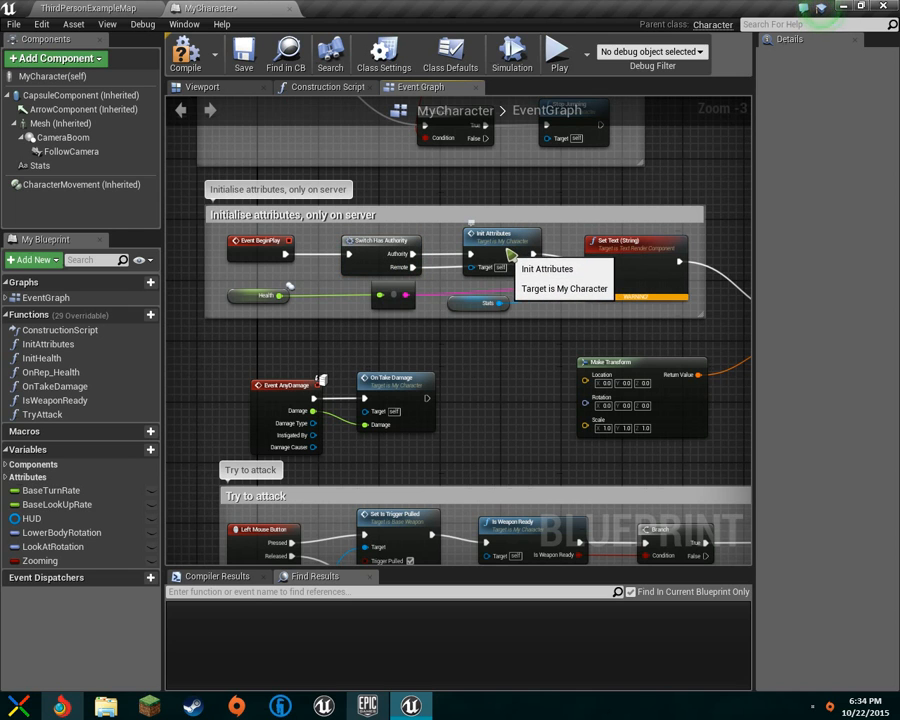
Inspect the Init Attributes function and the Init Health function it calls, and select OnRep_Health in the function list
{"action": "double_click", "coordinate": [506, 243]}
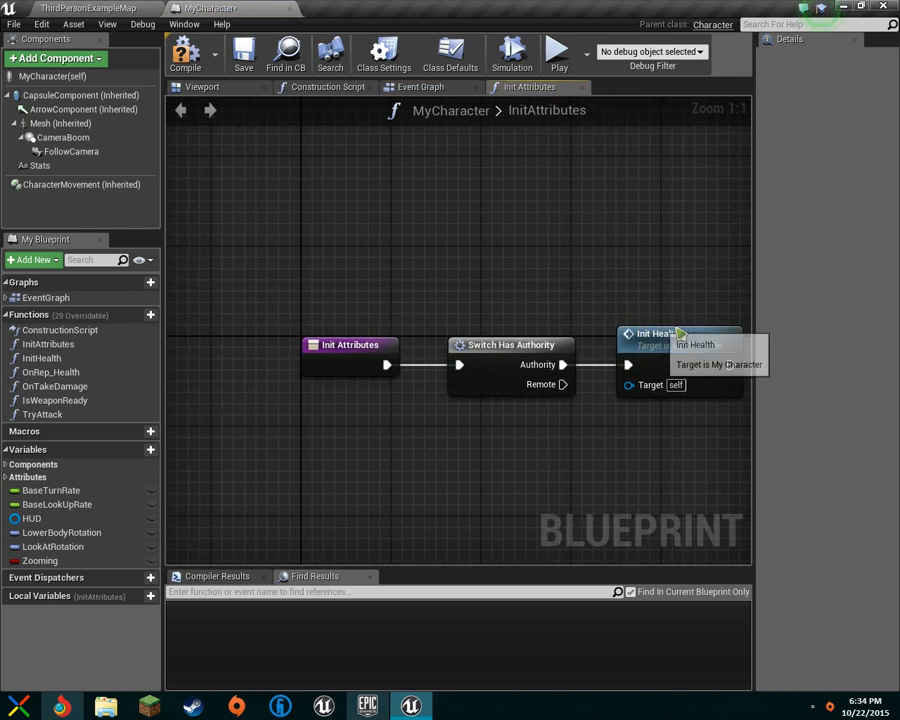
{"action": "double_click", "coordinate": [657, 345]}
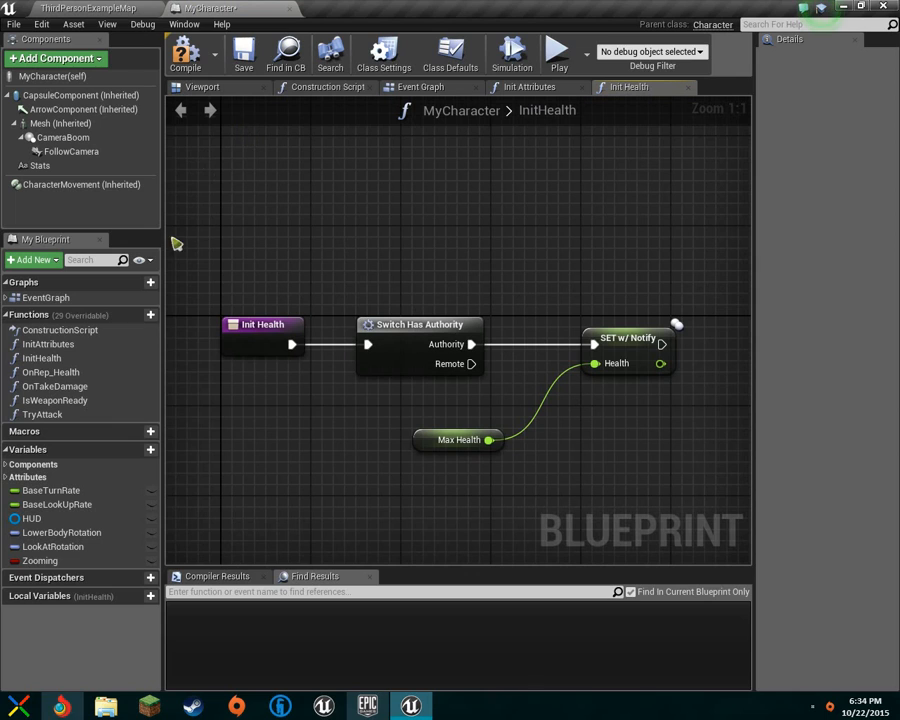
{"action": "left_click", "coordinate": [104, 373]}
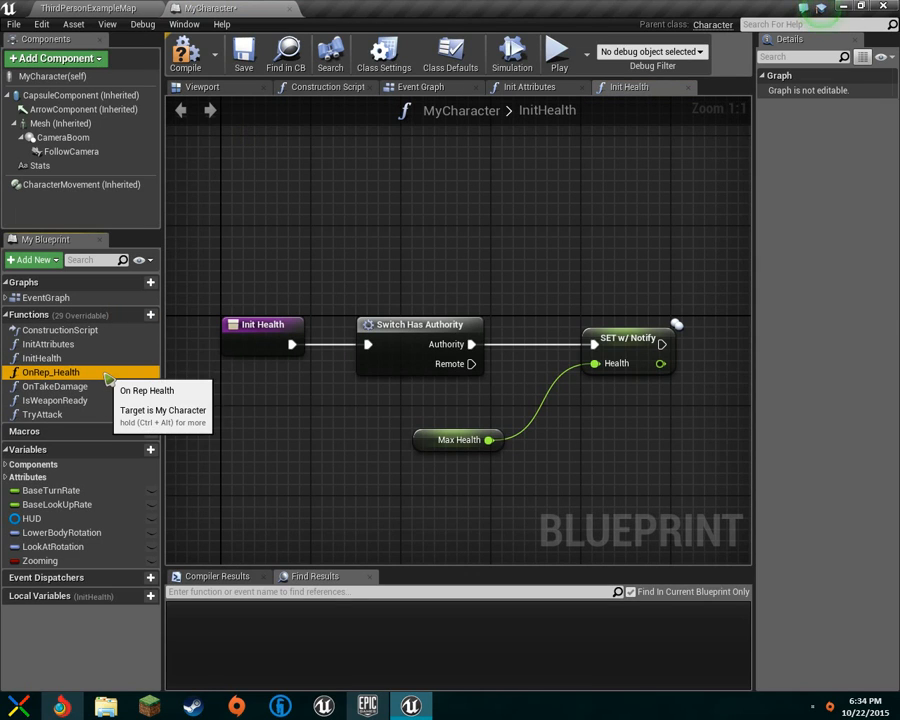
View the MyCharacter model from the front in the blueprint's 3D preview and turn off its Realtime option
{"action": "left_click", "coordinate": [237, 88]}
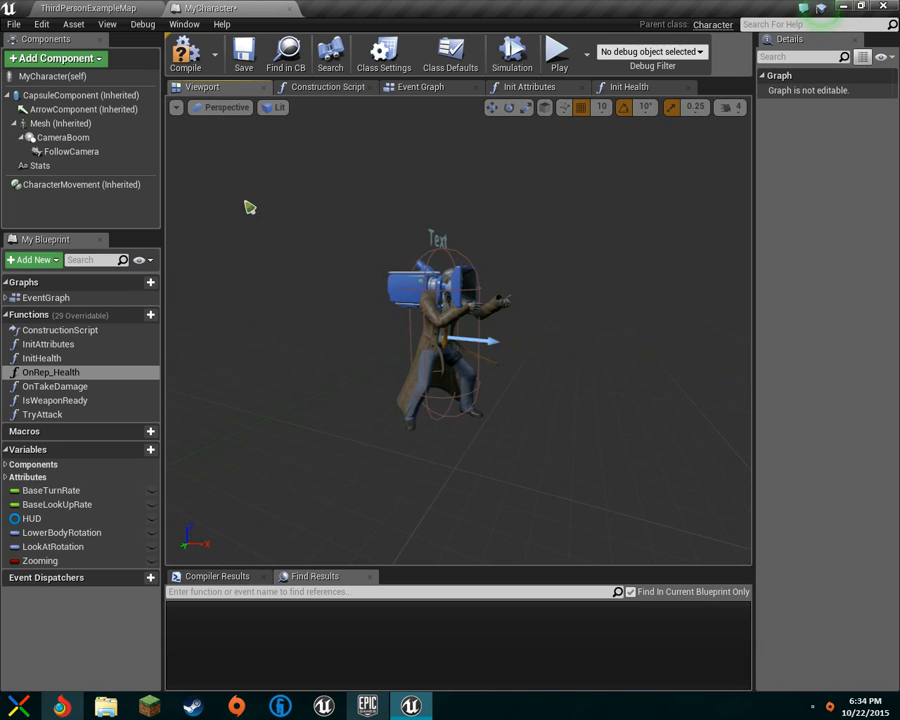
{"action": "right_click_drag", "start_coordinate": [458, 335], "coordinate": [260, 325]}
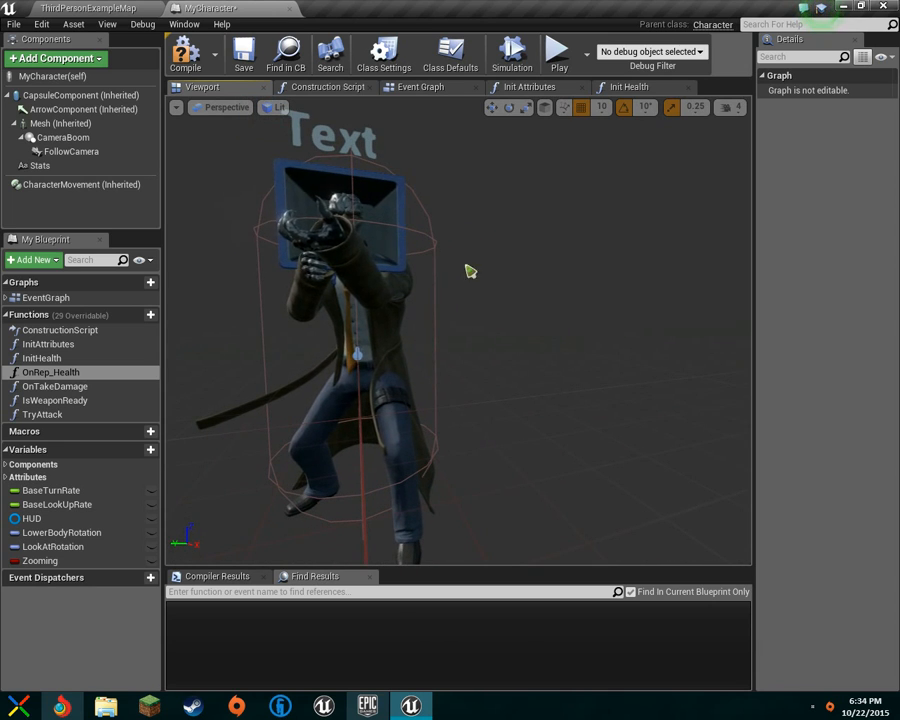
{"action": "left_click", "coordinate": [176, 107]}
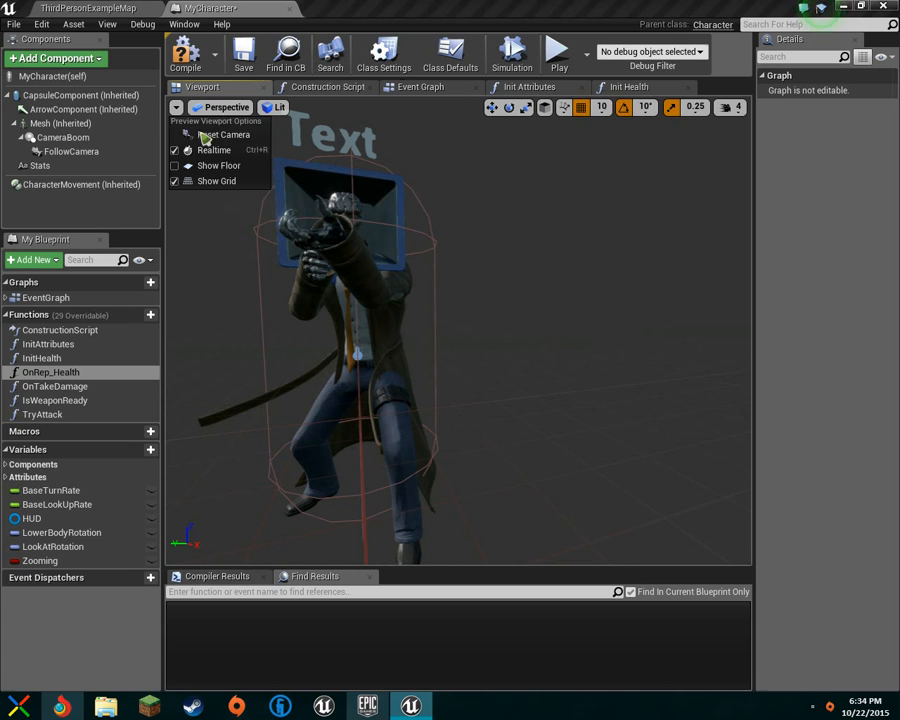
{"action": "left_click", "coordinate": [195, 150]}
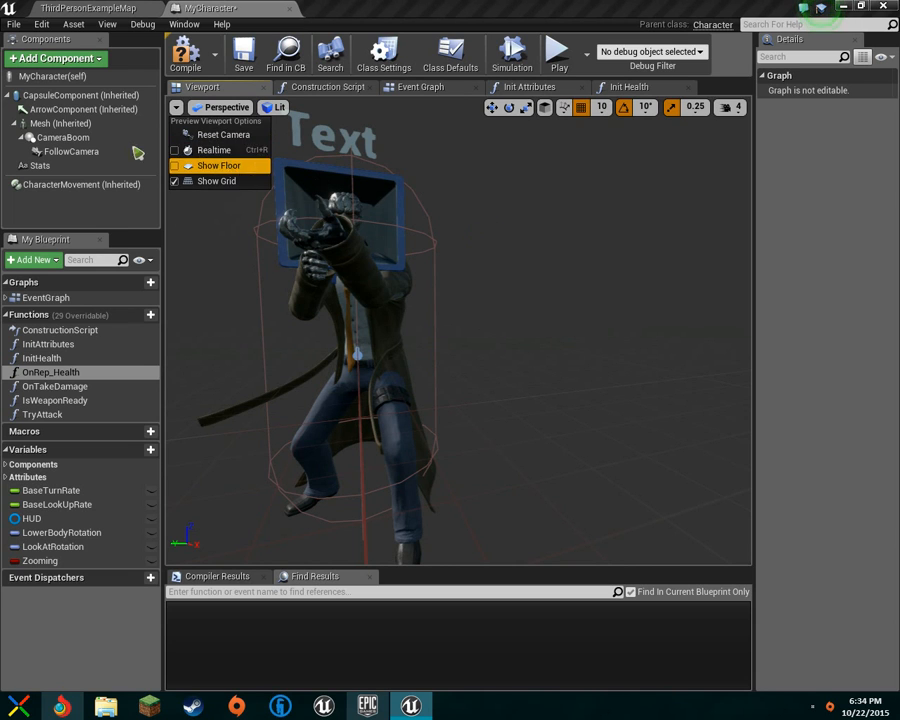
Set the Mesh component's skeletal mesh to AnimStarterPack's SK_Mannequin and its animation blueprint to UE4ASP_HeroTPP_AnimBlueprint
{"action": "left_click", "coordinate": [88, 124]}
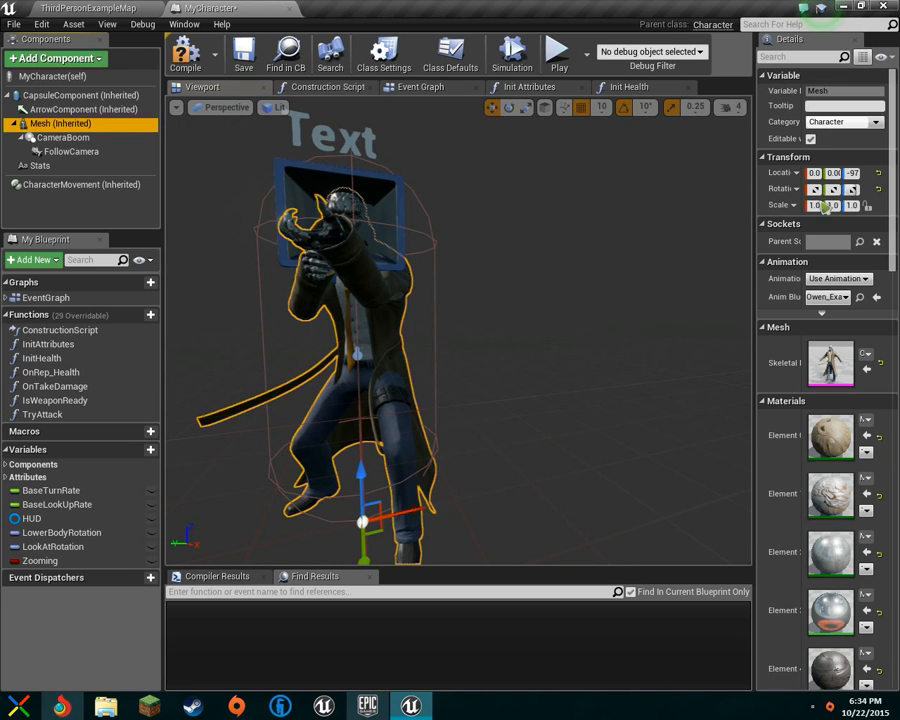
{"action": "left_click", "coordinate": [866, 353]}
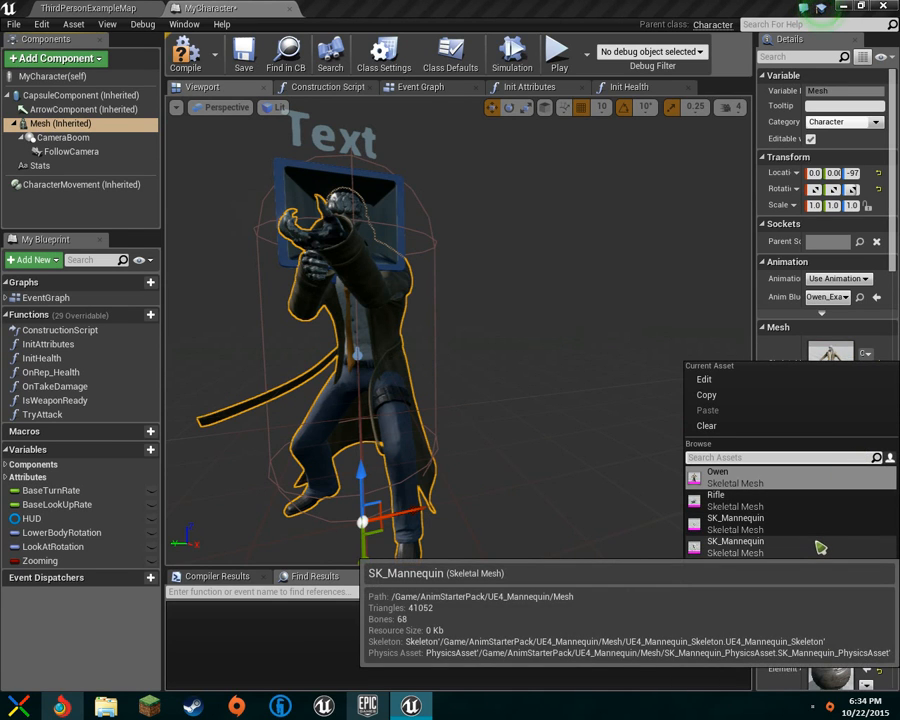
{"action": "left_click", "coordinate": [820, 547]}
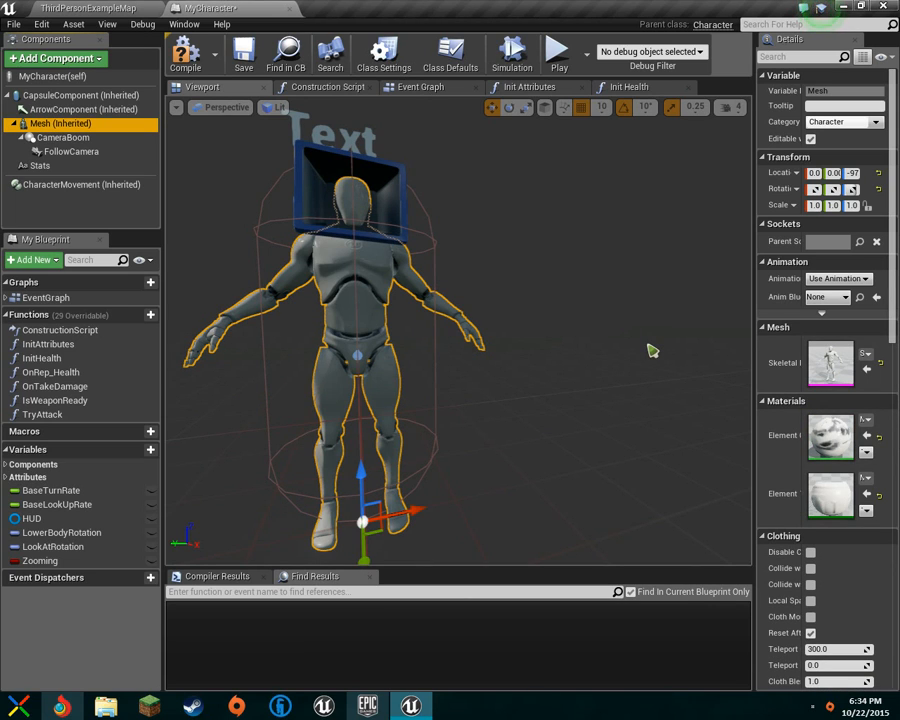
{"action": "left_click", "coordinate": [830, 298]}
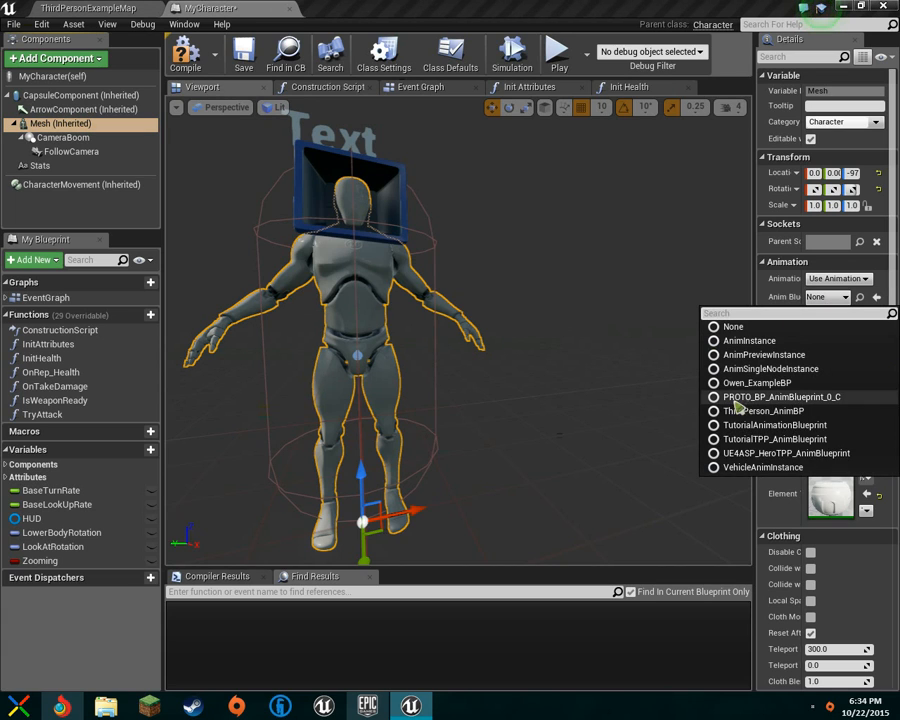
{"action": "left_click", "coordinate": [864, 455]}
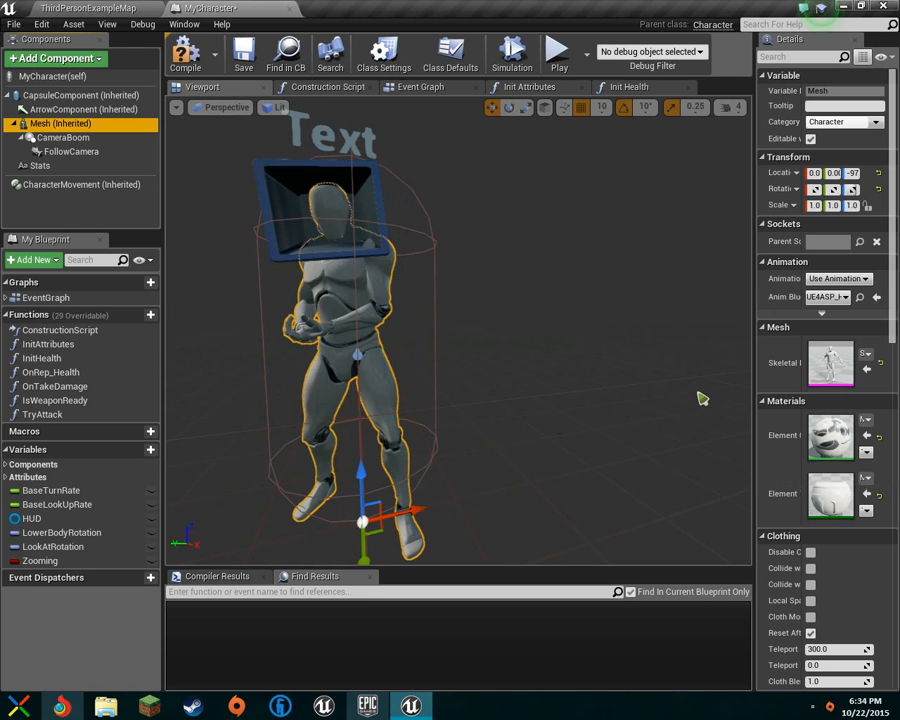
{"action": "right_click_drag", "start_coordinate": [458, 330], "coordinate": [550, 330]}
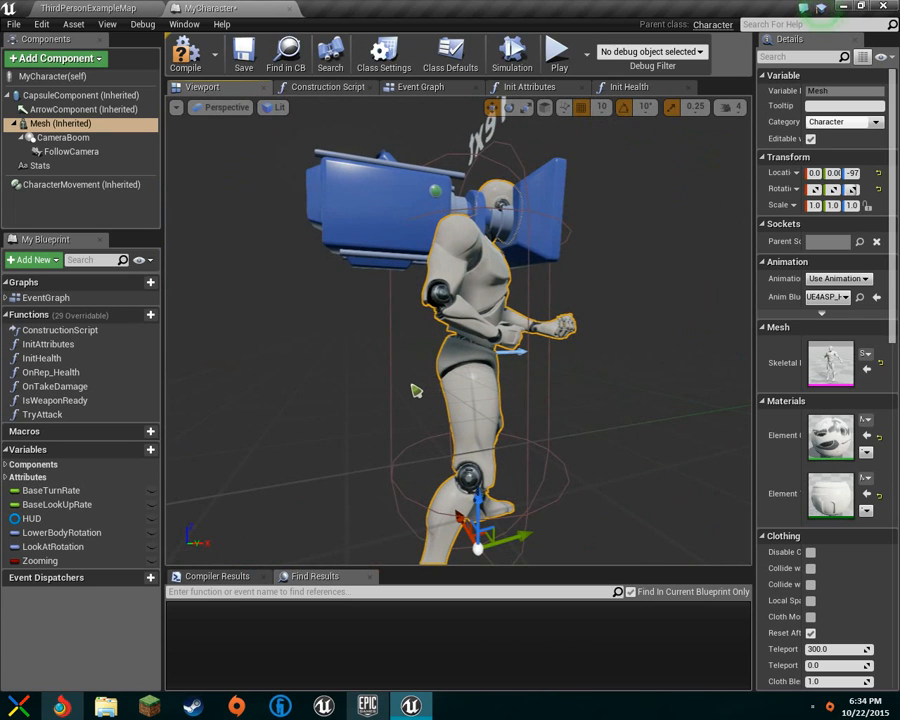
{"action": "scroll", "coordinate": [606, 282], "scroll_direction": "up", "scroll_amount": 2}
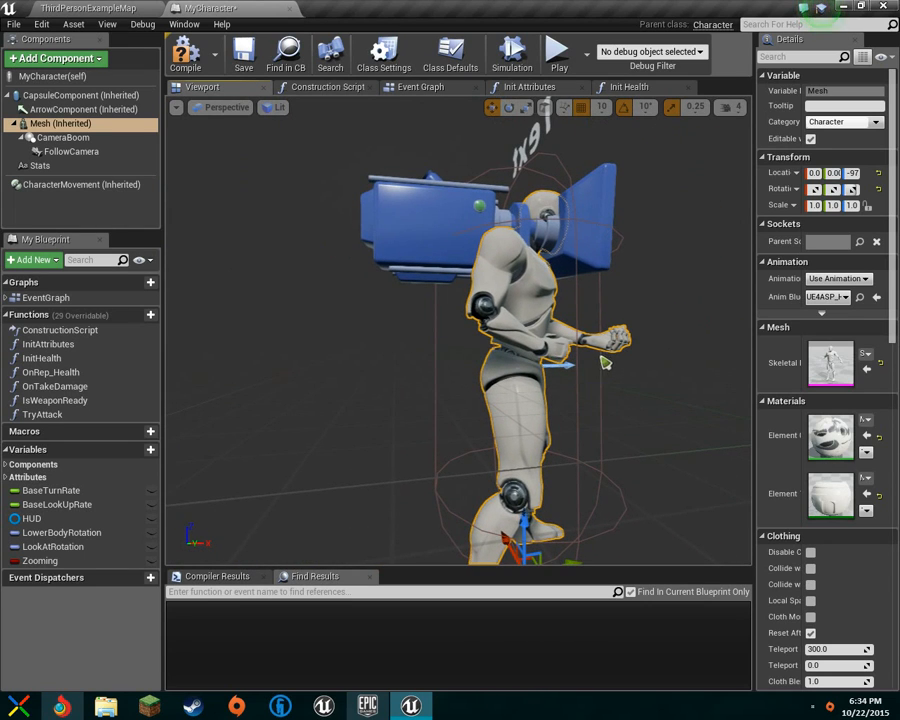
Compile the MyCharacter blueprint and reselect its Mesh component to check the mannequin model
{"action": "right_click_drag", "start_coordinate": [475, 311], "coordinate": [400, 313]}
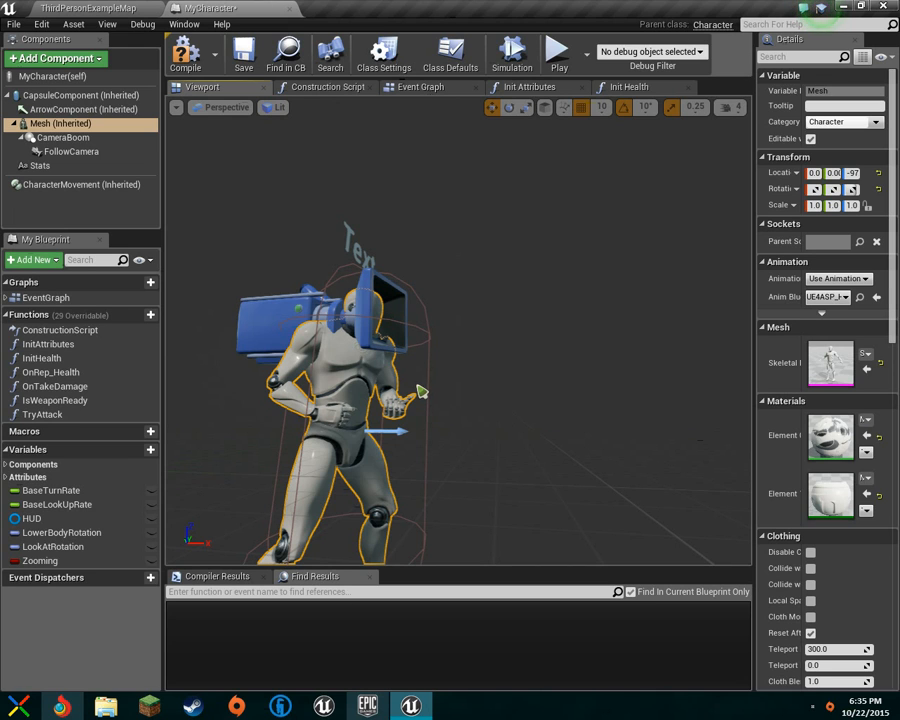
{"action": "mouse_move", "coordinate": [333, 352]}
{"action": "right_mouse_down"}
{"action": "mouse_move", "coordinate": [420, 390]}
{"action": "mouse_move", "coordinate": [300, 365]}
{"action": "mouse_move", "coordinate": [360, 370]}
{"action": "mouse_move", "coordinate": [285, 368]}
{"action": "mouse_move", "coordinate": [337, 369]}
{"action": "mouse_move", "coordinate": [319, 347]}
{"action": "mouse_move", "coordinate": [236, 329]}
{"action": "mouse_move", "coordinate": [333, 350]}
{"action": "right_mouse_up"}
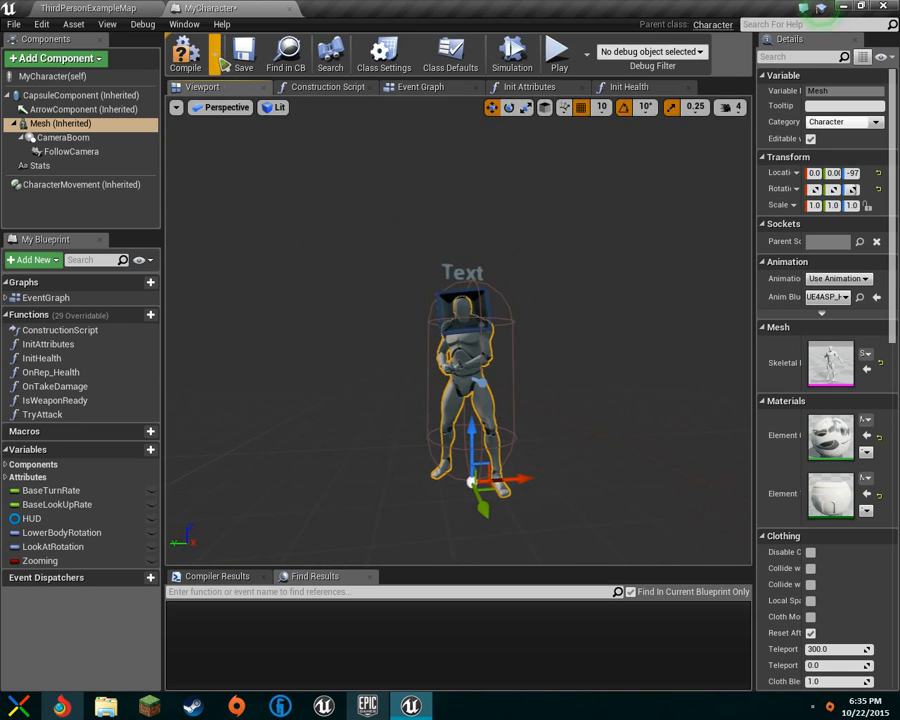
{"action": "left_click", "coordinate": [186, 52]}
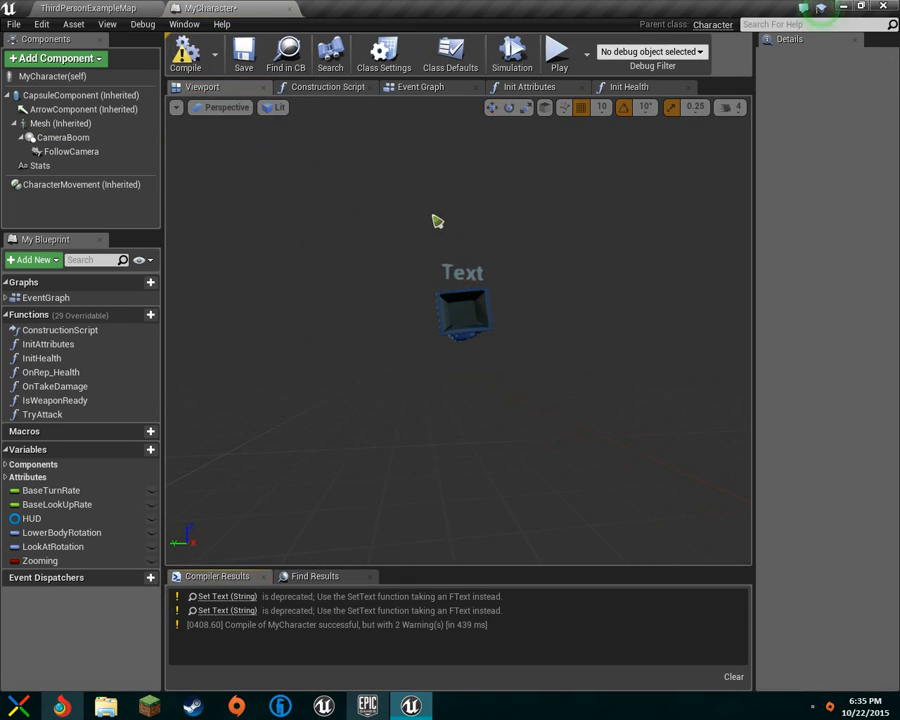
{"action": "left_click", "coordinate": [100, 123]}
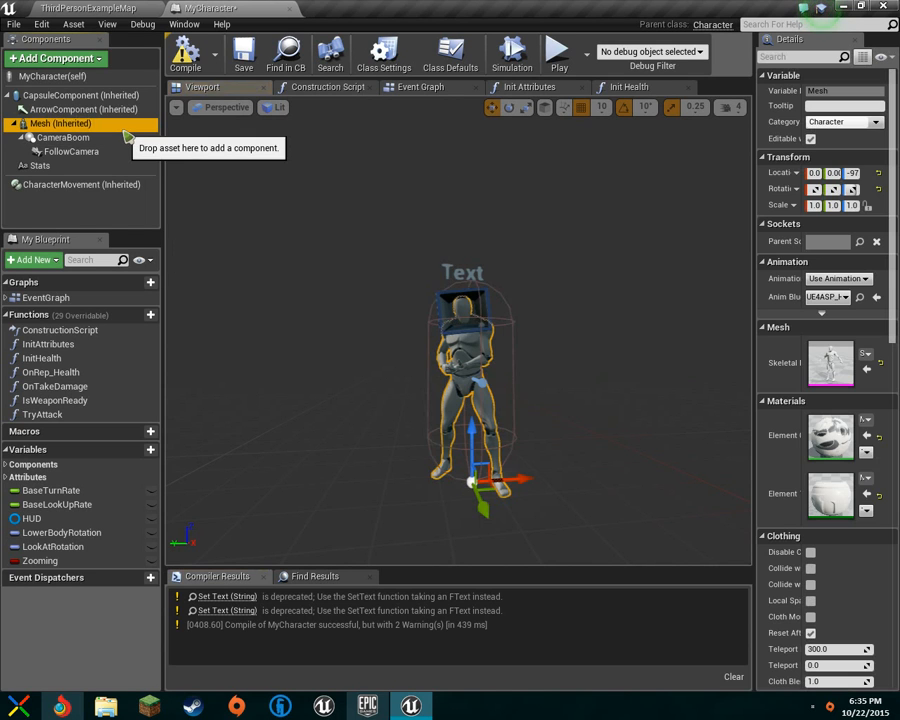
{"action": "left_click", "coordinate": [106, 136]}
{"action": "left_click", "coordinate": [106, 124]}
Reparent FollowCamera directly under Mesh and delete the CameraBoom component
{"action": "right_click_drag", "start_coordinate": [418, 263], "coordinate": [466, 262]}
{"action": "left_click", "coordinate": [72, 137]}
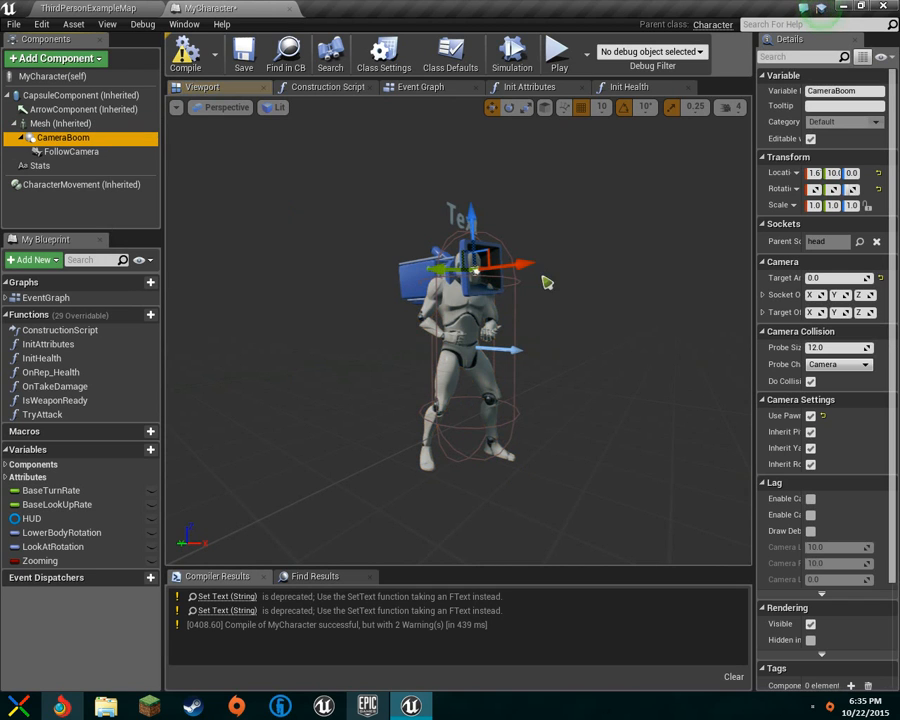
{"action": "left_click", "coordinate": [92, 152]}
{"action": "left_click_drag", "start_coordinate": [92, 152], "coordinate": [58, 124]}
{"action": "left_click", "coordinate": [70, 138]}
{"action": "key", "text": "Delete"}
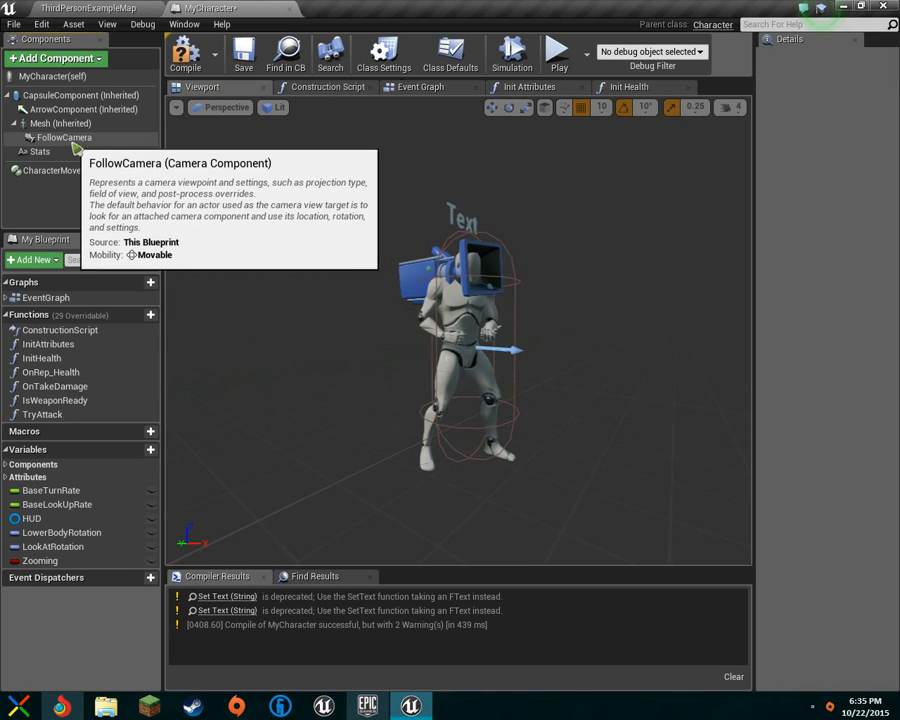
Rename FollowCamera to Camera and attach it to the mesh's head socket
{"action": "left_click", "coordinate": [72, 141]}
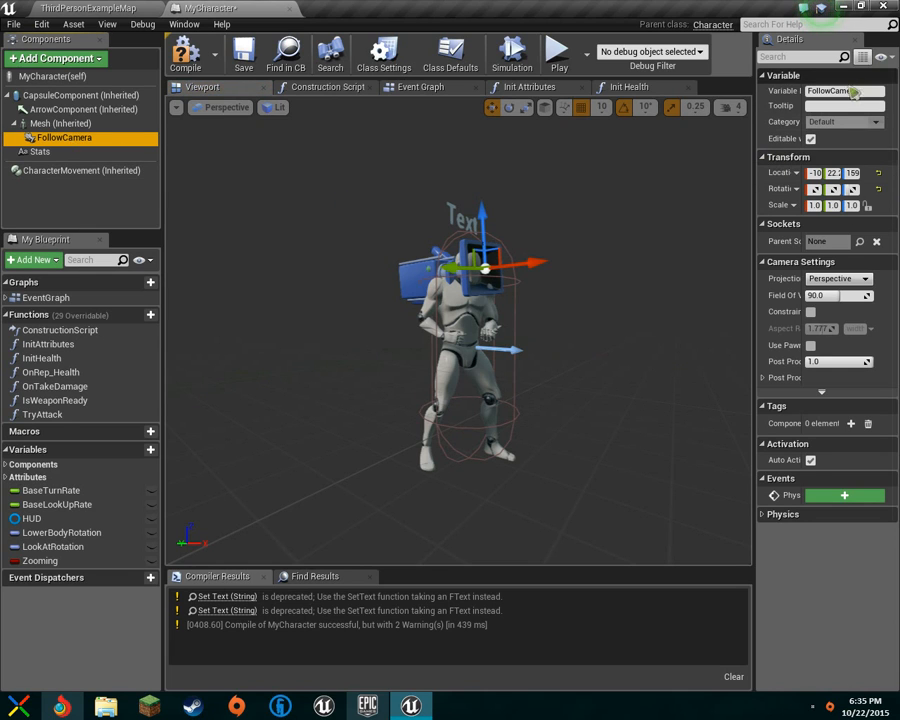
{"action": "left_click", "coordinate": [833, 91]}
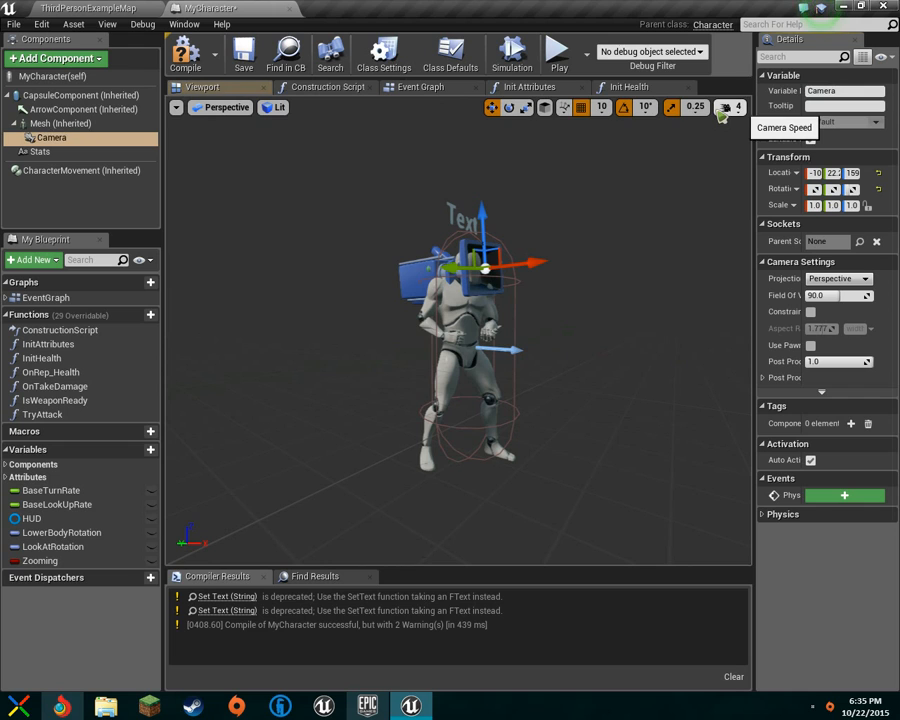
{"action": "left_click", "coordinate": [859, 241]}
{"action": "scroll", "coordinate": [825, 395], "scroll_direction": "down", "scroll_amount": 14}
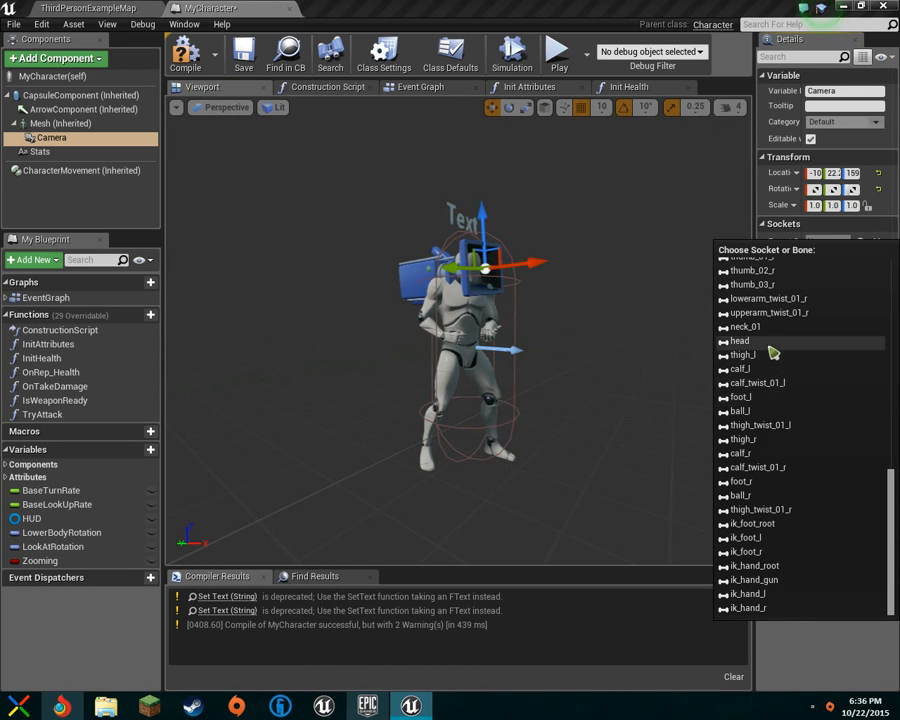
{"action": "left_click", "coordinate": [770, 341]}
Set the Camera's location to 0, 0, 0 and its rotation to X 0, Y 0, Z 90 degrees
{"action": "left_click", "coordinate": [816, 172]}
{"action": "type", "text": "0"}
{"action": "key", "text": "Tab"}
{"action": "type", "text": "0"}
{"action": "key", "text": "Tab"}
{"action": "type", "text": "0"}
{"action": "key", "text": "Return"}
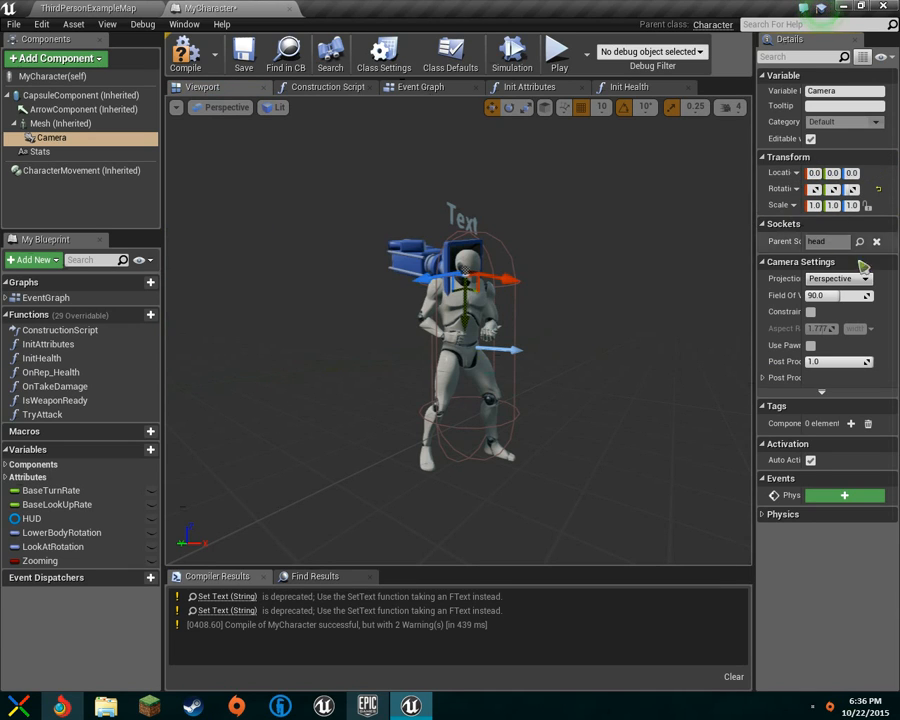
{"action": "left_click_drag", "start_coordinate": [758, 286], "coordinate": [541, 293]}
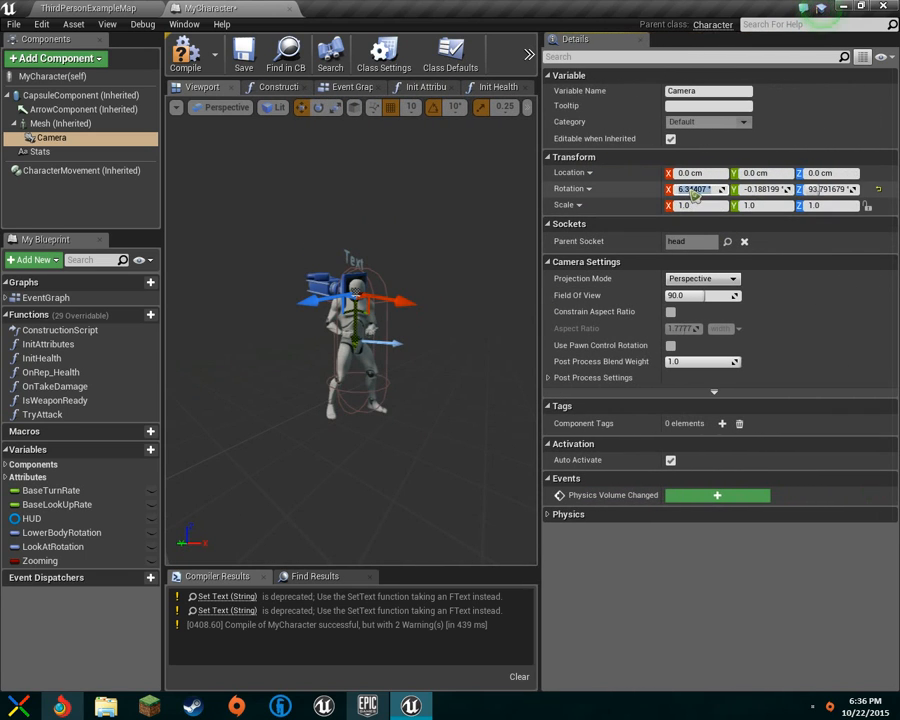
{"action": "type", "text": "0"}
{"action": "key", "text": "Tab"}
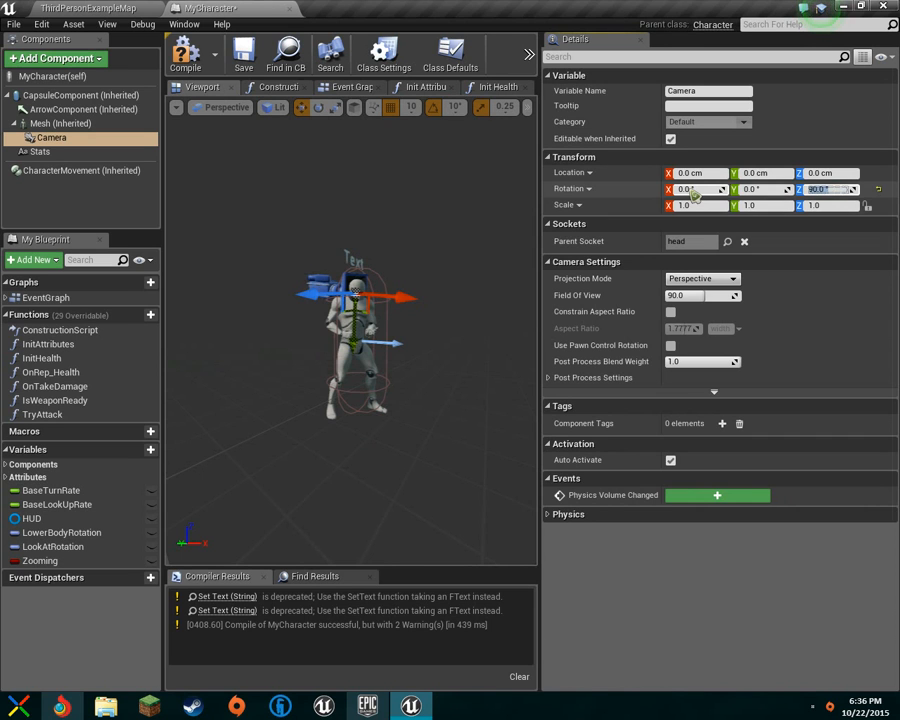
Move the Camera forward out of the mannequin's head with grid snapping off, to a Y location of about 16.6 cm
{"action": "key", "text": "w"}
{"action": "right_click_drag", "start_coordinate": [440, 300], "coordinate": [414, 344]}
{"action": "key", "text": "a"}
{"action": "key", "text": "s"}
{"action": "key", "text": "w"}
{"action": "key", "text": "d"}
{"action": "key", "text": "w"}
{"action": "key", "text": "a"}
{"action": "key", "text": "s"}
{"action": "key", "text": "a"}
{"action": "key", "text": "w"}
{"action": "key", "text": "w"}
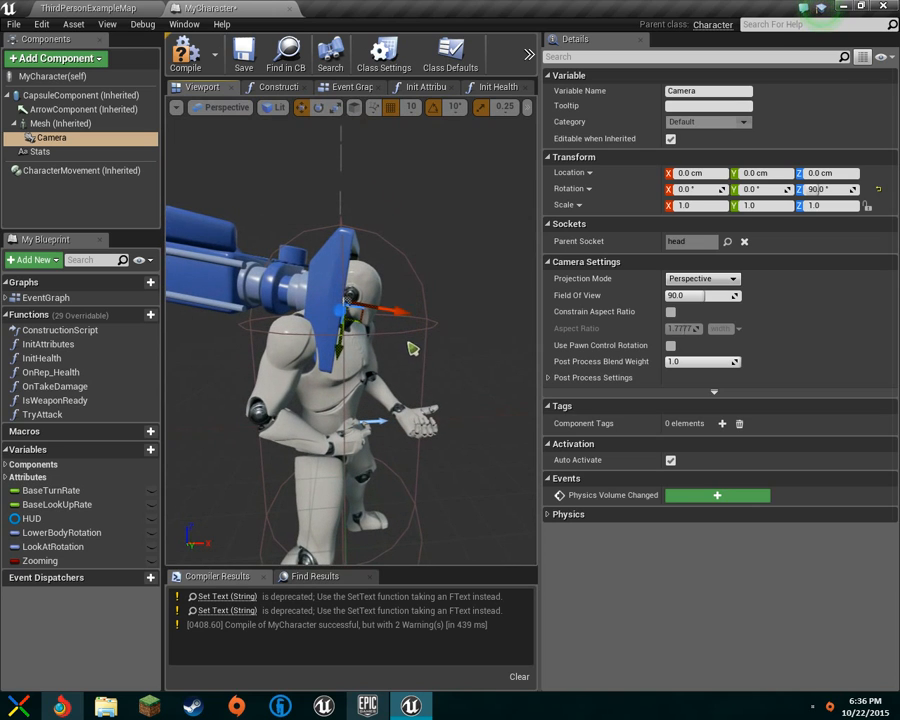
{"action": "left_click_drag", "start_coordinate": [411, 312], "coordinate": [432, 314]}
{"action": "mouse_move", "coordinate": [432, 314]}
{"action": "right_mouse_down"}
{"action": "mouse_move", "coordinate": [414, 312]}
{"action": "mouse_move", "coordinate": [441, 325]}
{"action": "right_mouse_up"}
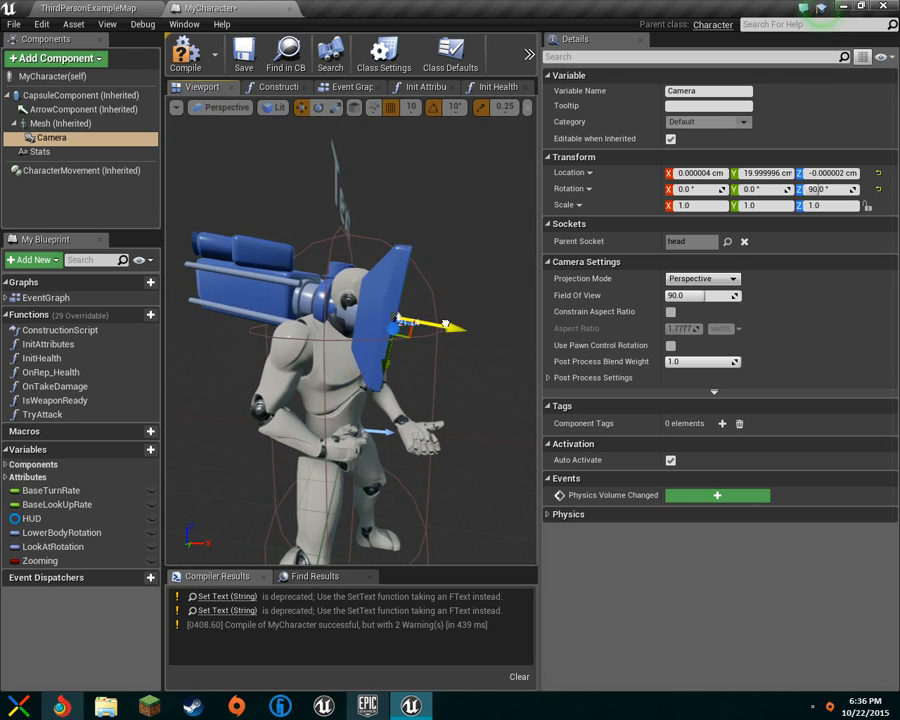
{"action": "left_click_drag", "start_coordinate": [441, 321], "coordinate": [446, 322]}
{"action": "right_click_drag", "start_coordinate": [445, 321], "coordinate": [400, 325]}
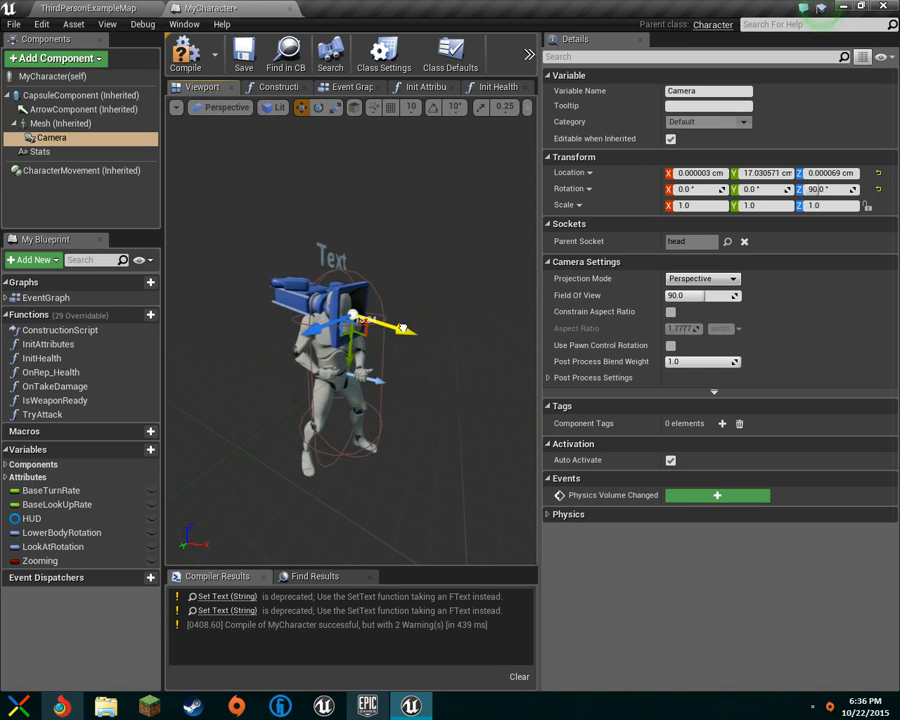
{"action": "left_click_drag", "start_coordinate": [400, 330], "coordinate": [470, 330], "text": "alt"}
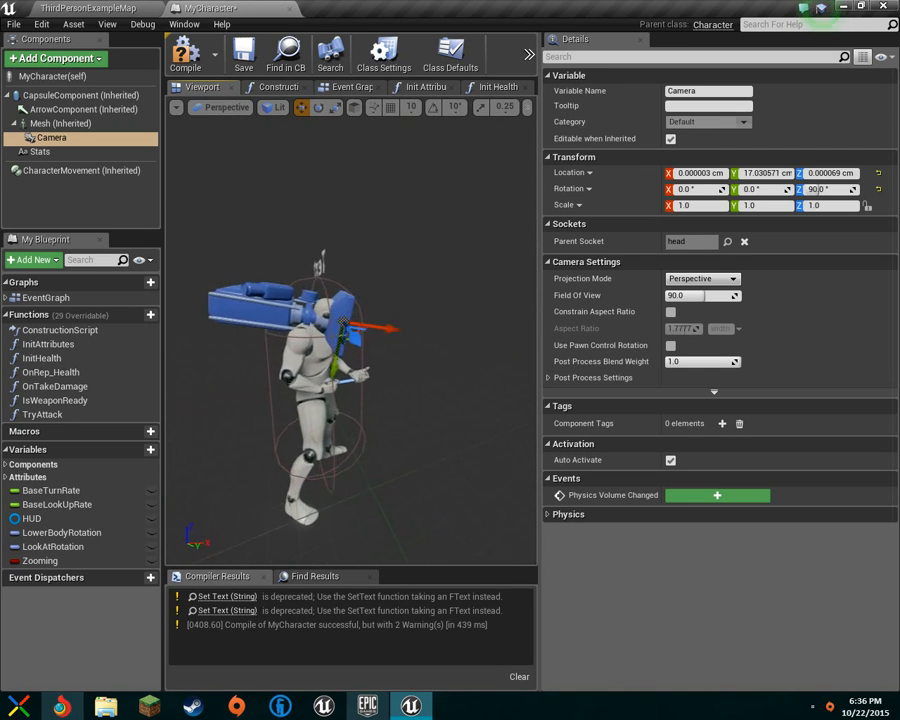
{"action": "scroll", "coordinate": [351, 335], "scroll_direction": "up", "scroll_amount": 8}
{"action": "left_click_drag", "start_coordinate": [351, 335], "coordinate": [370, 355]}
{"action": "mouse_move", "coordinate": [398, 403]}
{"action": "left_mouse_down"}
{"action": "mouse_move", "coordinate": [390, 400]}
{"action": "mouse_move", "coordinate": [398, 399]}
{"action": "left_mouse_up"}
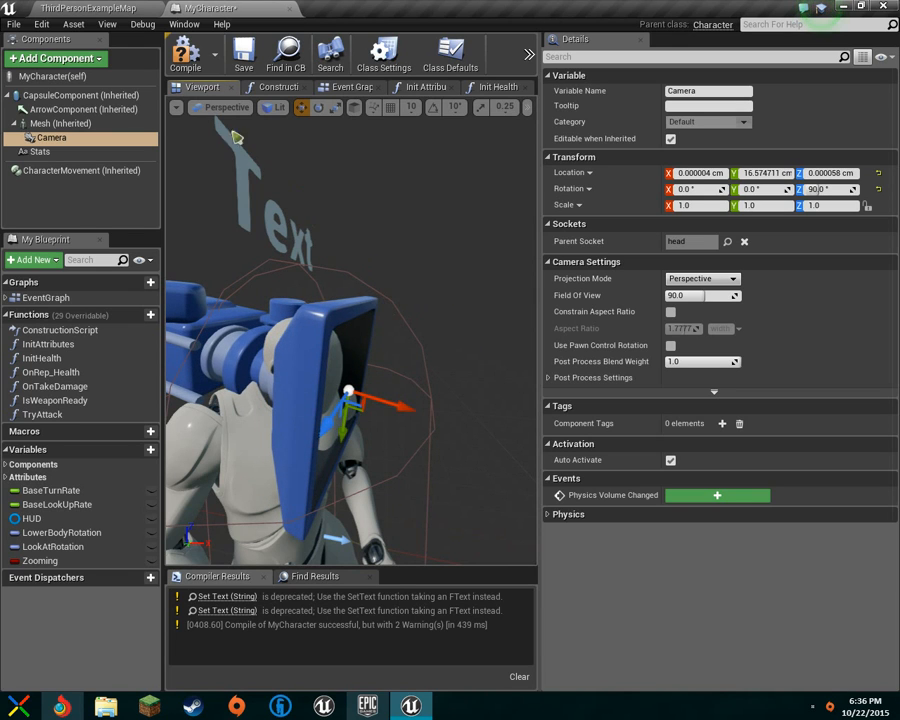
Compile the blueprint and check the Camera's placement and Physics settings
{"action": "left_click", "coordinate": [185, 52]}
{"action": "left_click_drag", "start_coordinate": [388, 352], "coordinate": [410, 352]}
{"action": "right_click_drag", "start_coordinate": [466, 306], "coordinate": [466, 322]}
{"action": "key", "text": "s"}
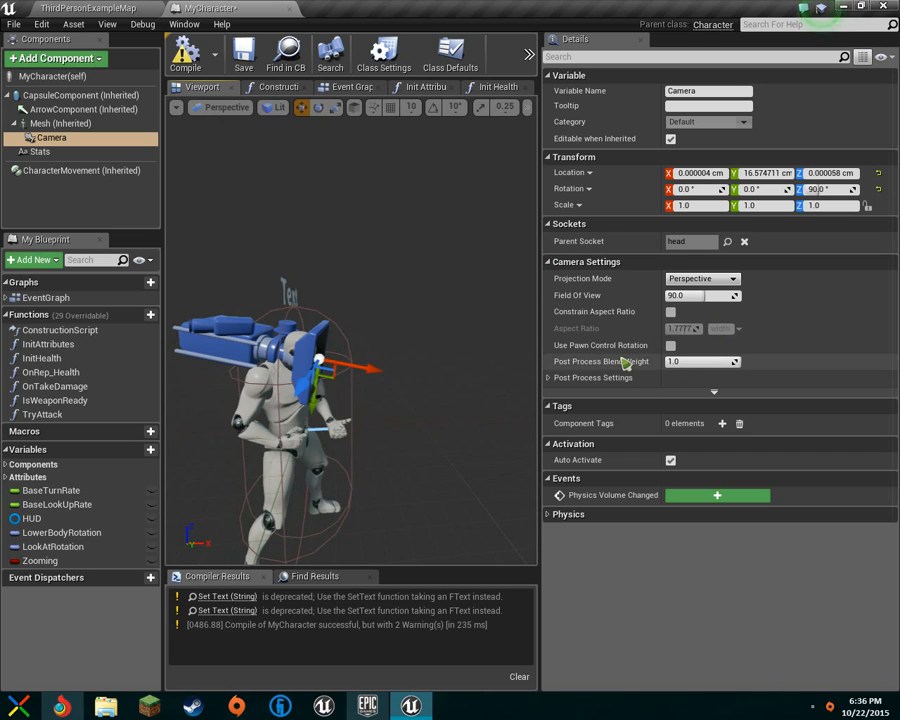
{"action": "left_click", "coordinate": [578, 515]}
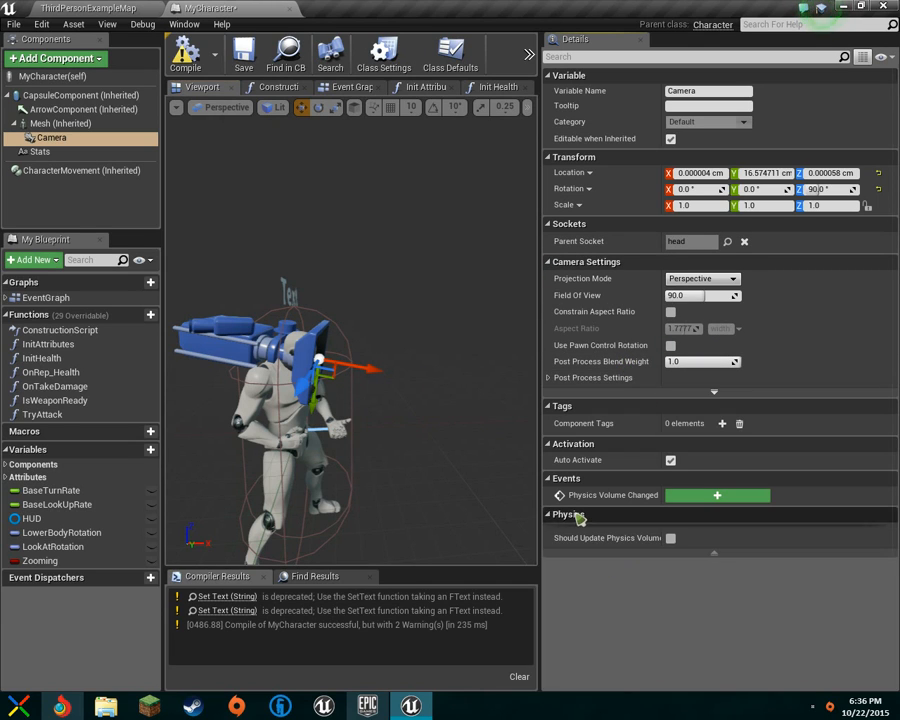
{"action": "left_click", "coordinate": [578, 515]}
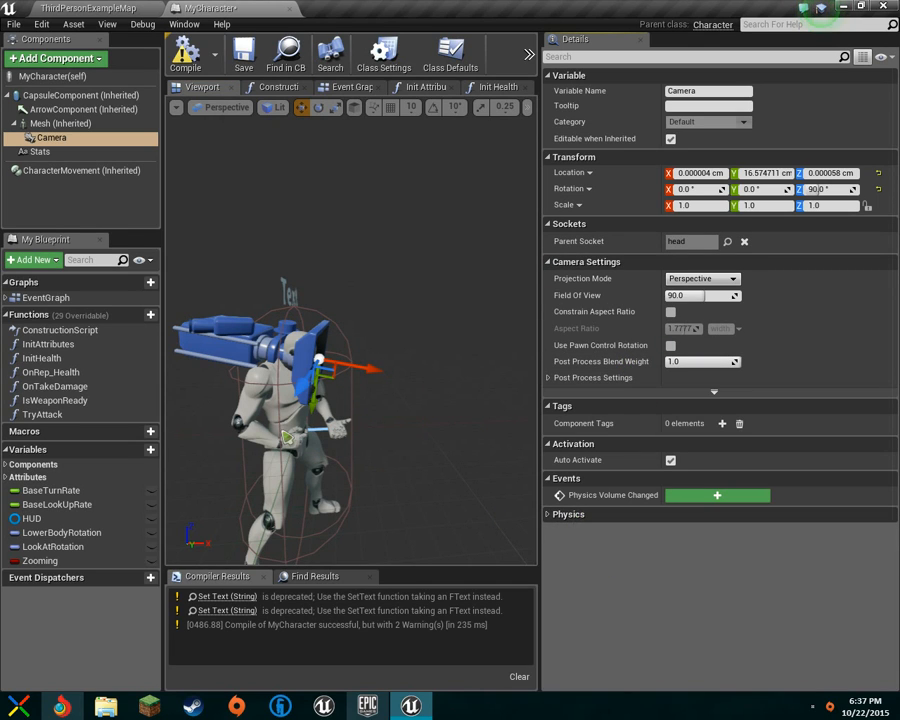
Examine the graphs of the InitAttributes, InitHealth, OnRep_Health and OnTakeDamage functions one after another
{"action": "left_click", "coordinate": [126, 400]}
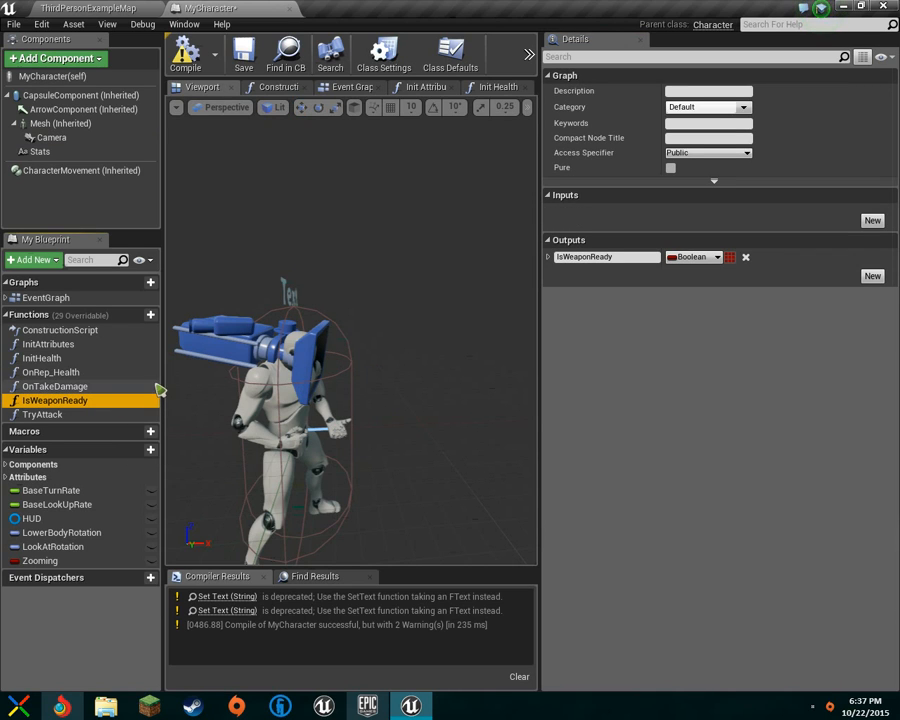
{"action": "left_click", "coordinate": [88, 386]}
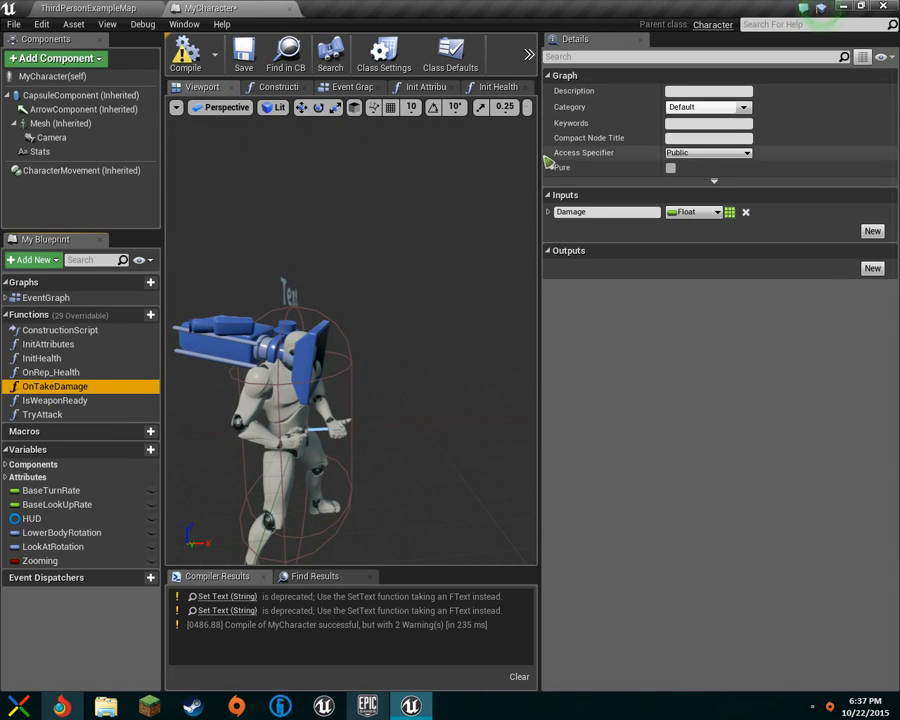
{"action": "left_click_drag", "start_coordinate": [541, 169], "coordinate": [740, 240]}
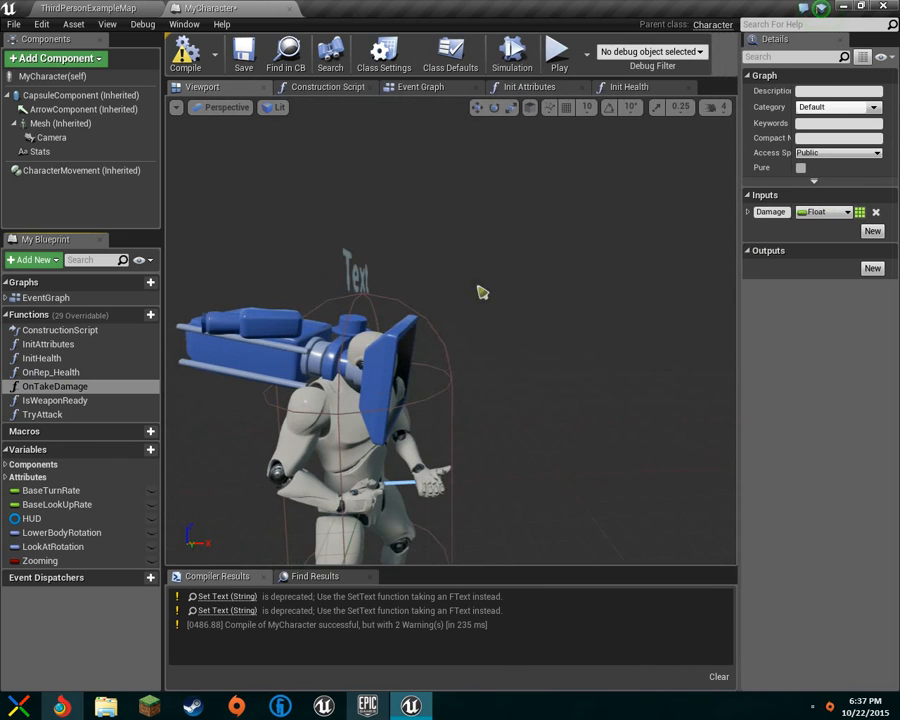
{"action": "left_click", "coordinate": [90, 400]}
{"action": "double_click", "coordinate": [49, 346]}
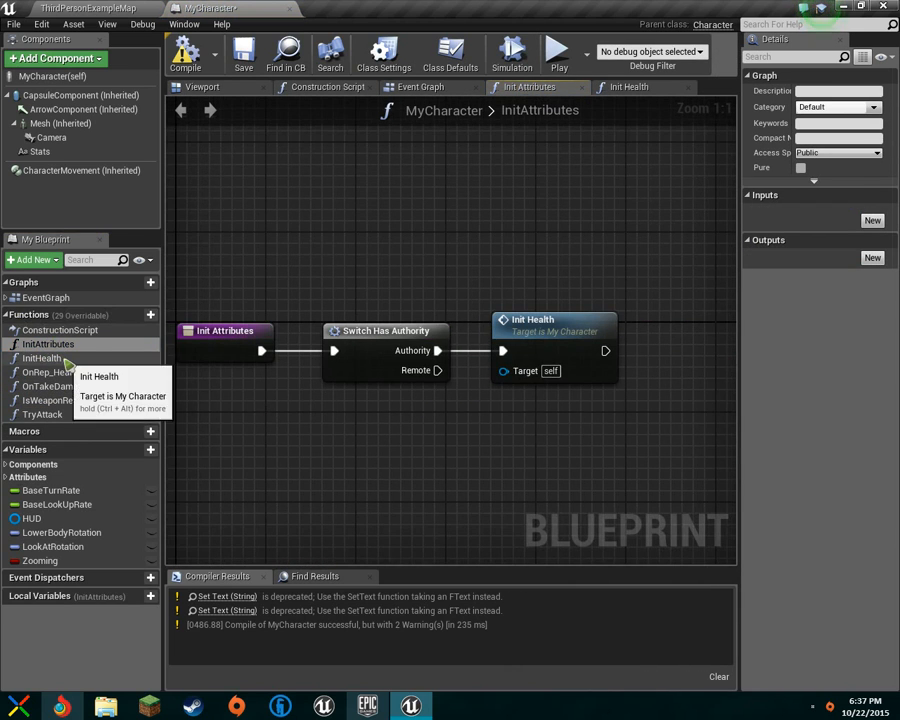
{"action": "double_click", "coordinate": [58, 357]}
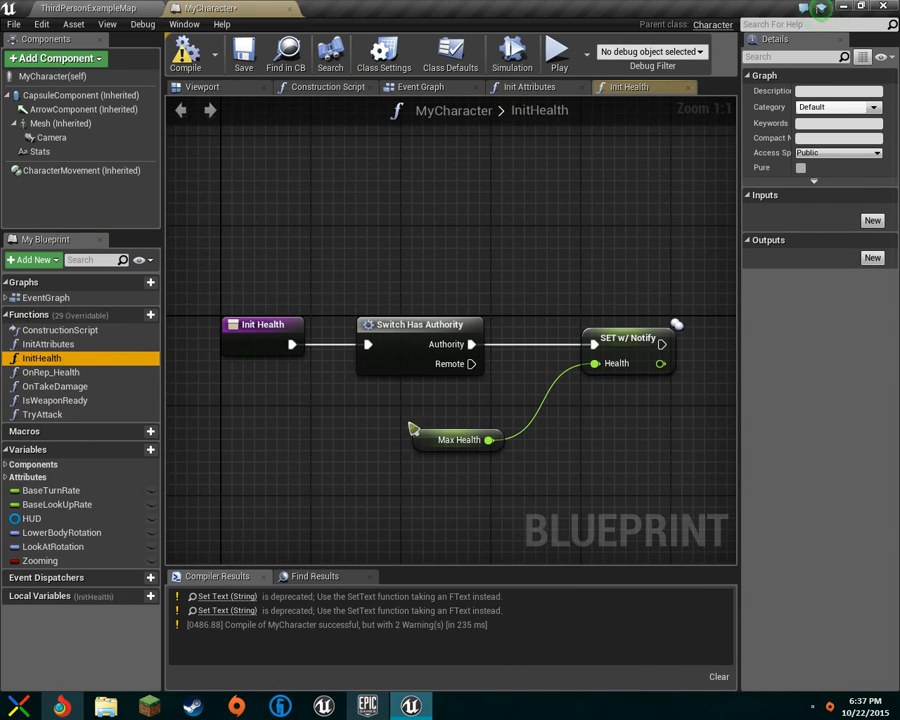
{"action": "double_click", "coordinate": [110, 375]}
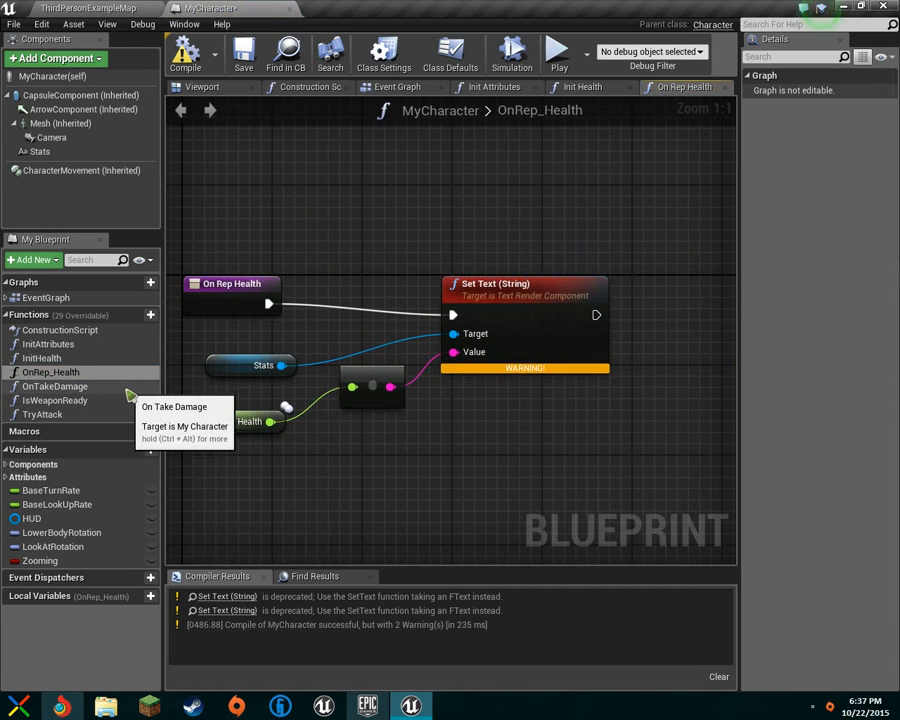
{"action": "double_click", "coordinate": [128, 389]}
{"action": "right_click_drag", "start_coordinate": [376, 448], "coordinate": [262, 459]}
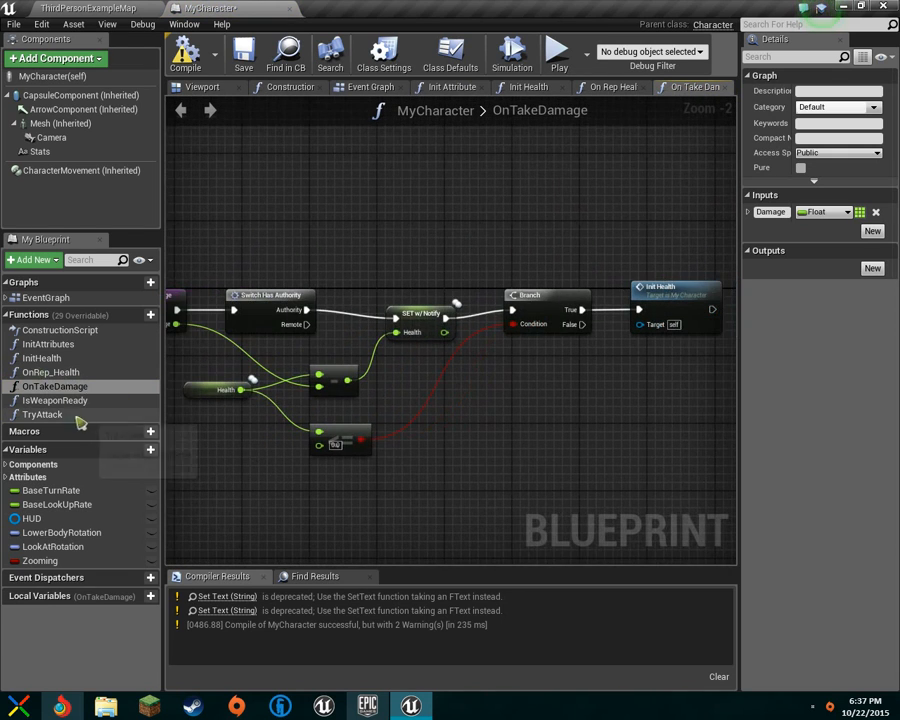
Inspect the IsWeaponReady function's graph and its return node
{"action": "double_click", "coordinate": [55, 400]}
{"action": "right_click_drag", "start_coordinate": [315, 408], "coordinate": [289, 418]}
{"action": "right_click_drag", "start_coordinate": [446, 386], "coordinate": [421, 364]}
{"action": "scroll", "coordinate": [372, 390], "scroll_direction": "down", "scroll_amount": 4}
{"action": "scroll", "coordinate": [394, 388], "scroll_direction": "up", "scroll_amount": 4}
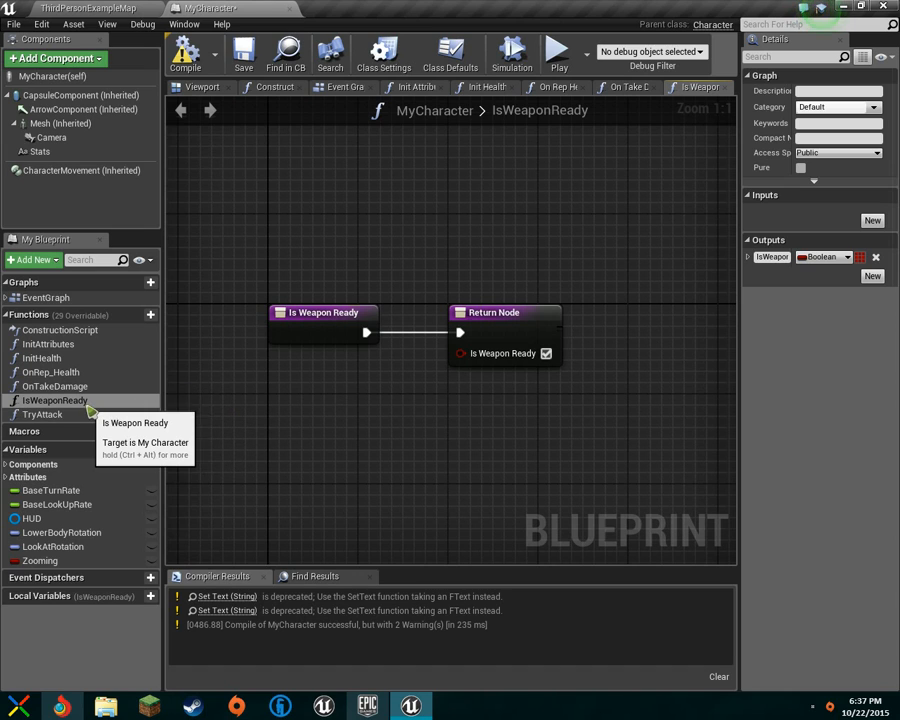
Expand the Components and Attributes variable categories and rename the Attributes category to "Attributes\"
{"action": "left_click", "coordinate": [32, 477]}
{"action": "left_click", "coordinate": [47, 478]}
{"action": "left_click", "coordinate": [52, 464]}
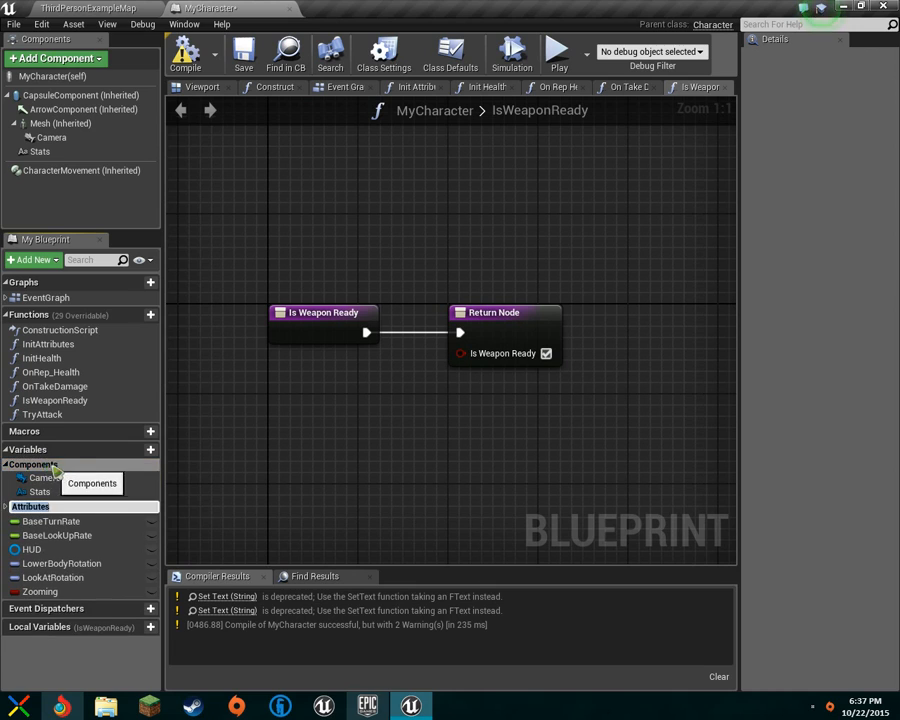
{"action": "left_click", "coordinate": [72, 513]}
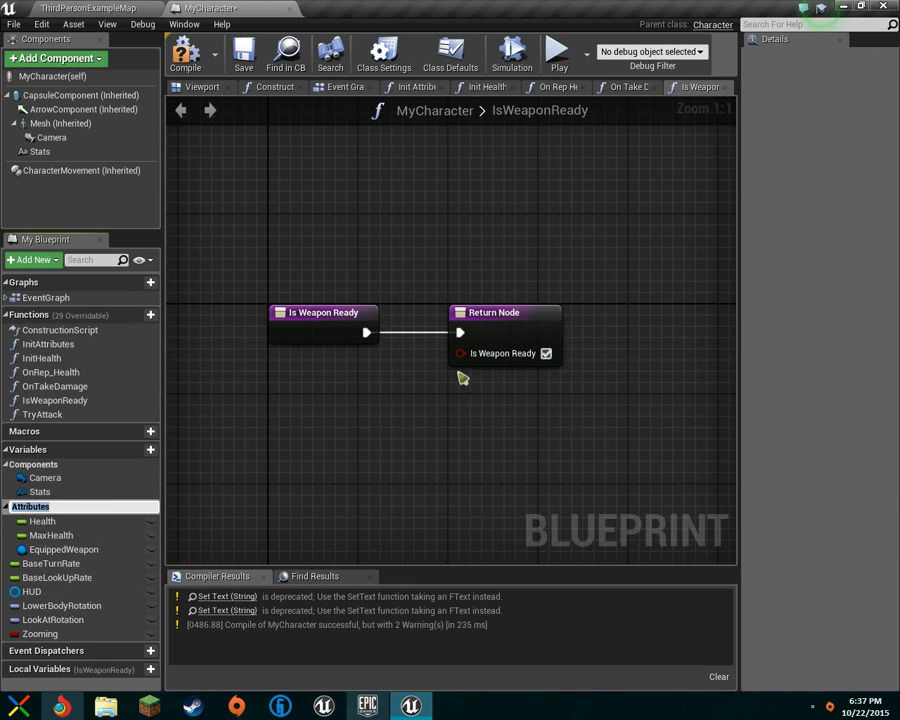
{"action": "key", "text": "Return"}
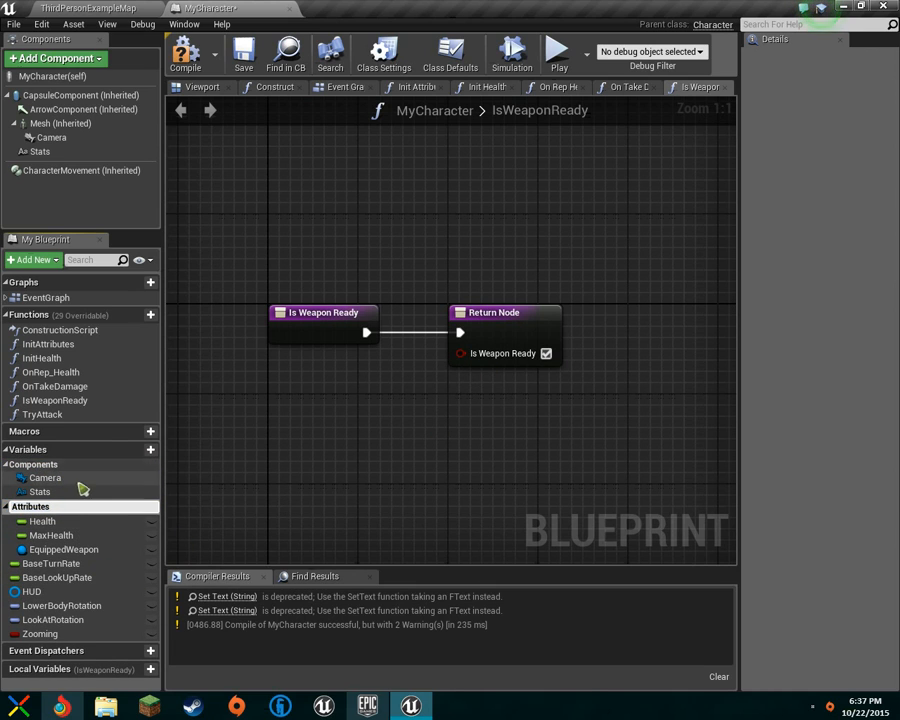
{"action": "left_click", "coordinate": [484, 350]}
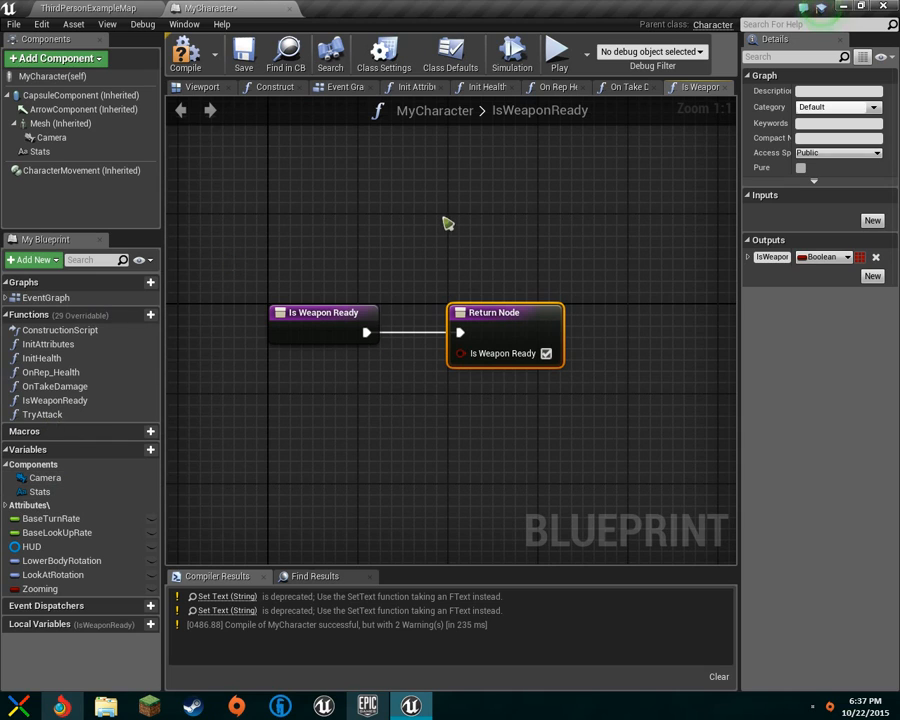
Delete the IsWeaponReady and OnTakeDamage functions, and select OnRep_Health in the function list
{"action": "left_click", "coordinate": [100, 399]}
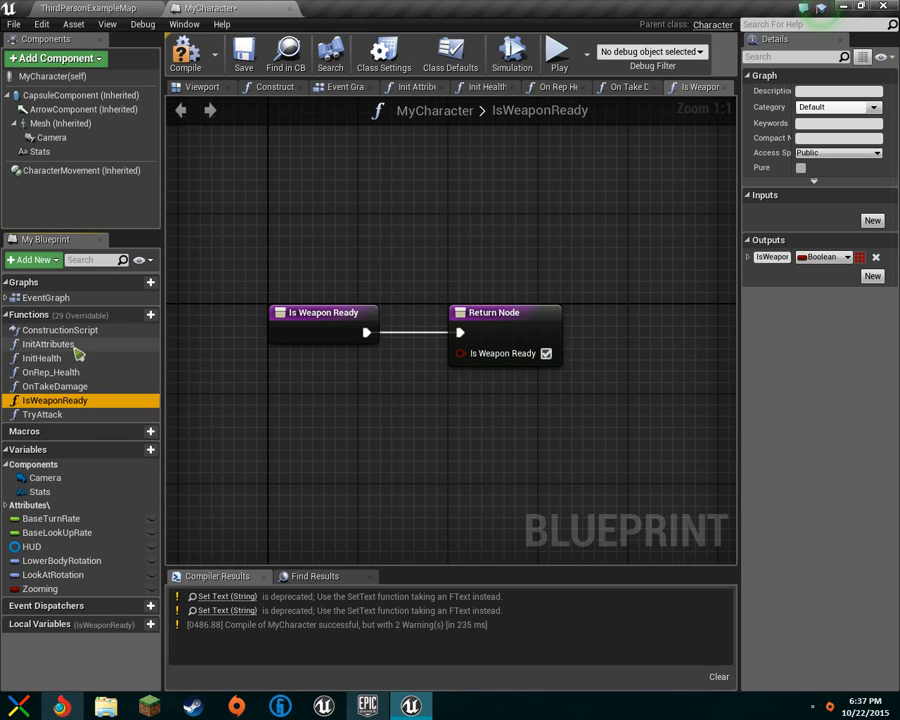
{"action": "left_click", "coordinate": [77, 350]}
{"action": "left_click", "coordinate": [58, 402]}
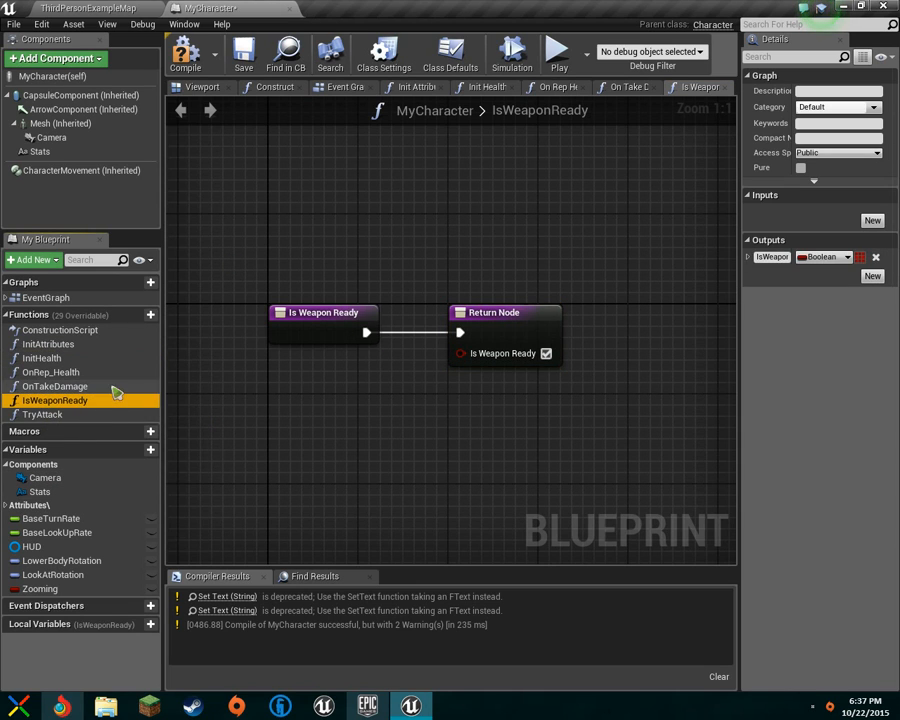
{"action": "left_click", "coordinate": [114, 387]}
{"action": "left_click", "coordinate": [72, 372]}
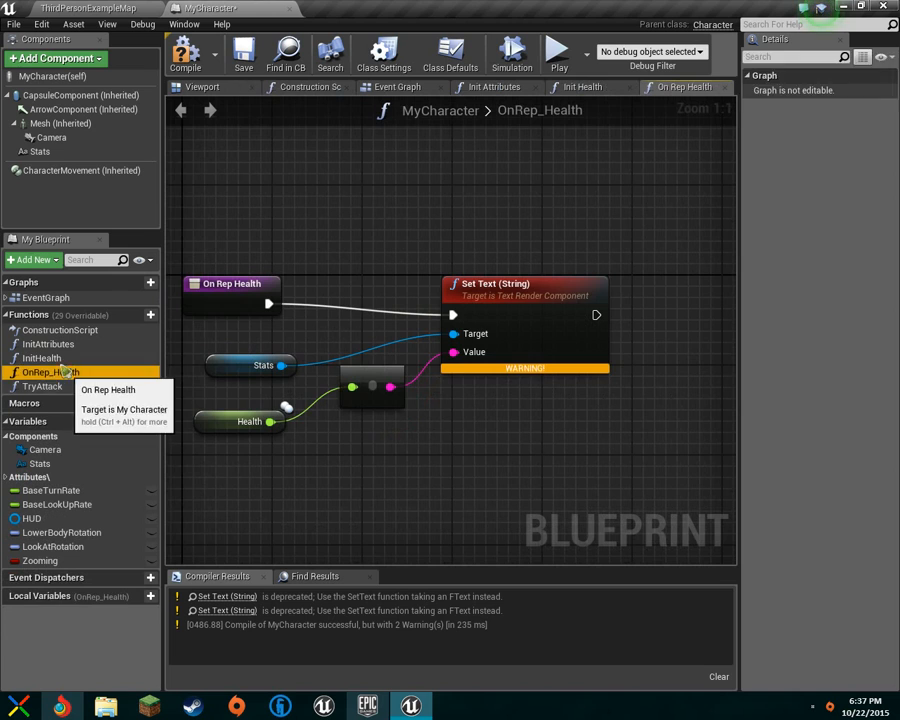
Delete the OnRep_Health, InitHealth and InitAttributes functions and compile the blueprint
{"action": "key", "text": "Delete"}
{"action": "left_click", "coordinate": [64, 357]}
{"action": "key", "text": "Delete"}
{"action": "left_click", "coordinate": [68, 342]}
{"action": "key", "text": "Delete"}
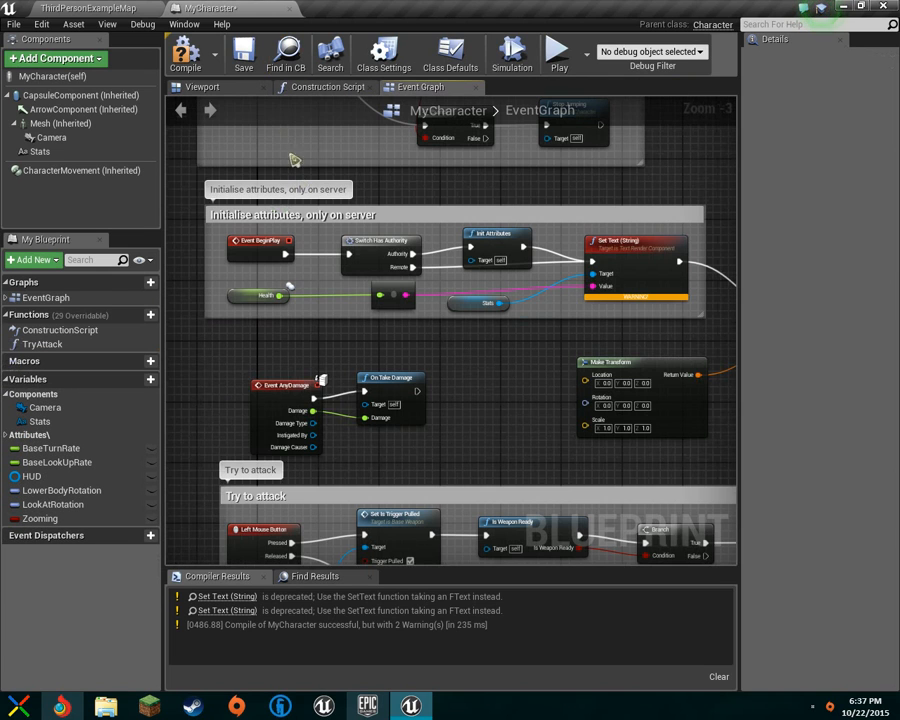
{"action": "left_click", "coordinate": [184, 56]}
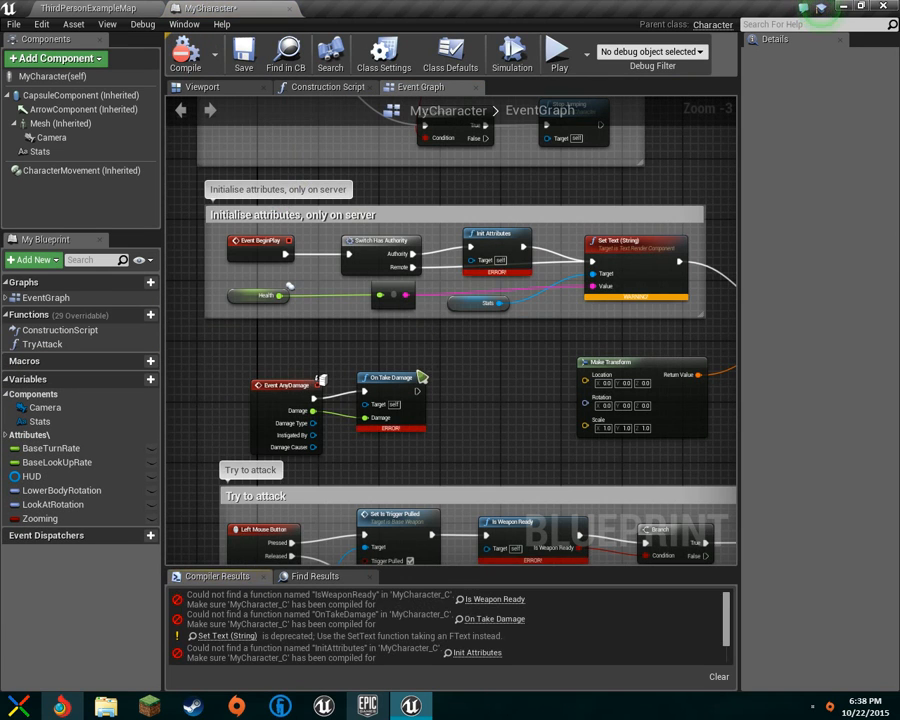
Delete the Is Weapon Ready node in the "Try to attack" group and wire the first Set Is Trigger Pulled straight to the Branch
{"action": "scroll", "coordinate": [421, 377], "scroll_direction": "down", "scroll_amount": 8}
{"action": "scroll", "coordinate": [390, 378], "scroll_direction": "up", "scroll_amount": 7}
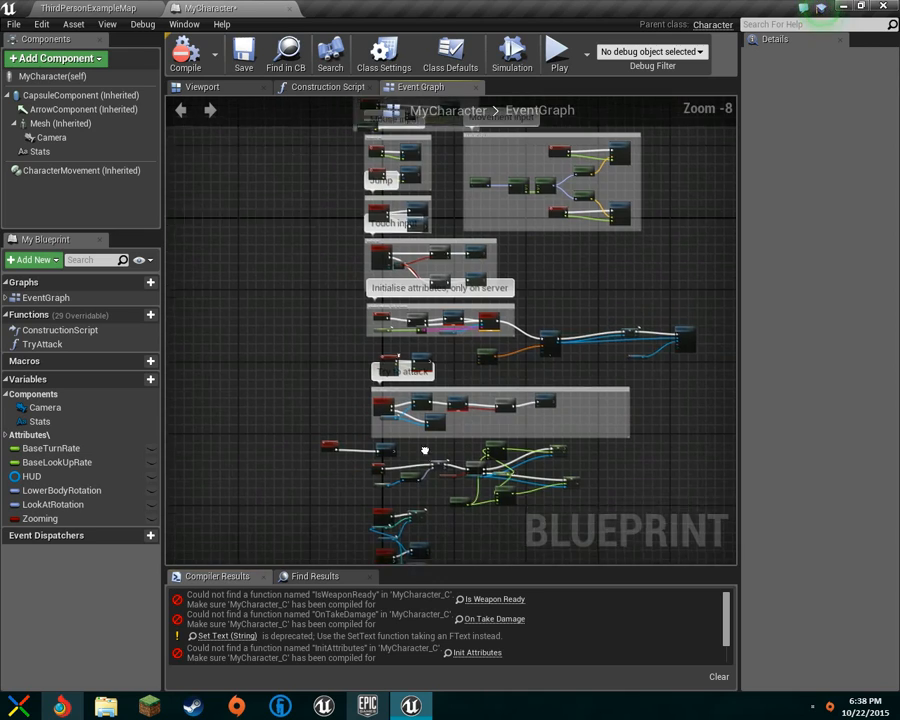
{"action": "right_click_drag", "start_coordinate": [528, 267], "coordinate": [408, 417]}
{"action": "left_click_drag", "start_coordinate": [576, 316], "coordinate": [522, 385]}
{"action": "left_click_drag", "start_coordinate": [679, 396], "coordinate": [582, 447]}
{"action": "right_click_drag", "start_coordinate": [484, 370], "coordinate": [712, 443]}
{"action": "scroll", "coordinate": [421, 334], "scroll_direction": "up", "scroll_amount": 2}
{"action": "right_click_drag", "start_coordinate": [423, 335], "coordinate": [343, 455]}
{"action": "scroll", "coordinate": [503, 430], "scroll_direction": "down", "scroll_amount": 1}
{"action": "right_click_drag", "start_coordinate": [503, 430], "coordinate": [352, 472]}
{"action": "right_click_drag", "start_coordinate": [490, 402], "coordinate": [440, 371]}
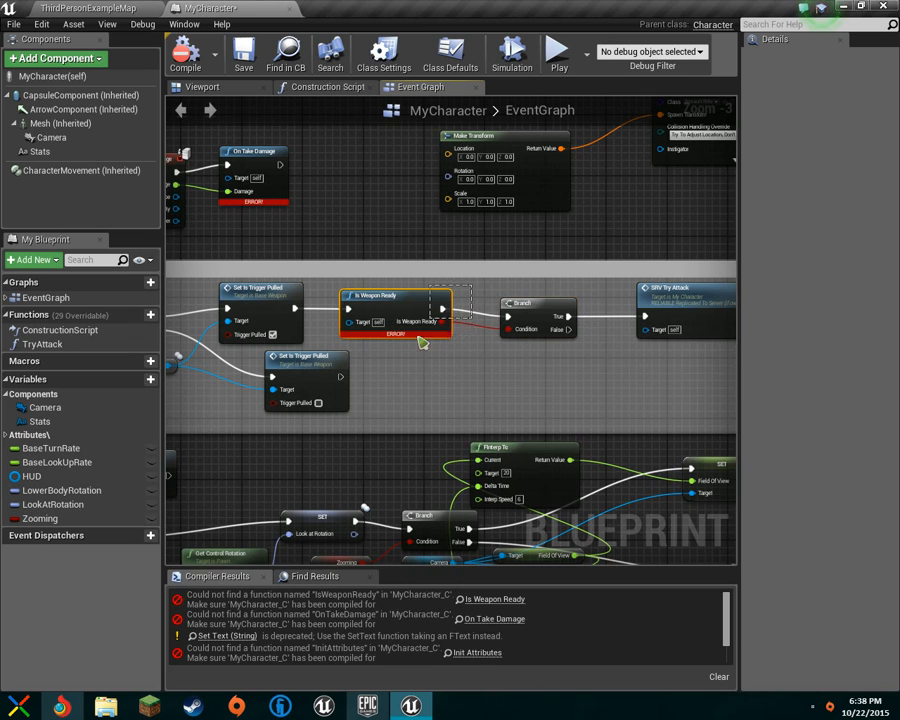
{"action": "key", "text": "Delete"}
{"action": "left_click_drag", "start_coordinate": [509, 318], "coordinate": [297, 308]}
Move the Branch and SRV Try Attack nodes closer to the Set Is Trigger Pulled node
{"action": "left_click_drag", "start_coordinate": [655, 339], "coordinate": [655, 339]}
{"action": "left_click_drag", "start_coordinate": [664, 305], "coordinate": [577, 303]}
{"action": "right_click_drag", "start_coordinate": [536, 376], "coordinate": [689, 362]}
{"action": "left_click", "coordinate": [524, 310]}
Delete the Event AnyDamage and On Take Damage nodes from the Event Graph
{"action": "right_click_drag", "start_coordinate": [518, 226], "coordinate": [472, 373]}
{"action": "left_click_drag", "start_coordinate": [473, 354], "coordinate": [250, 358]}
{"action": "left_click_drag", "start_coordinate": [455, 316], "coordinate": [240, 380]}
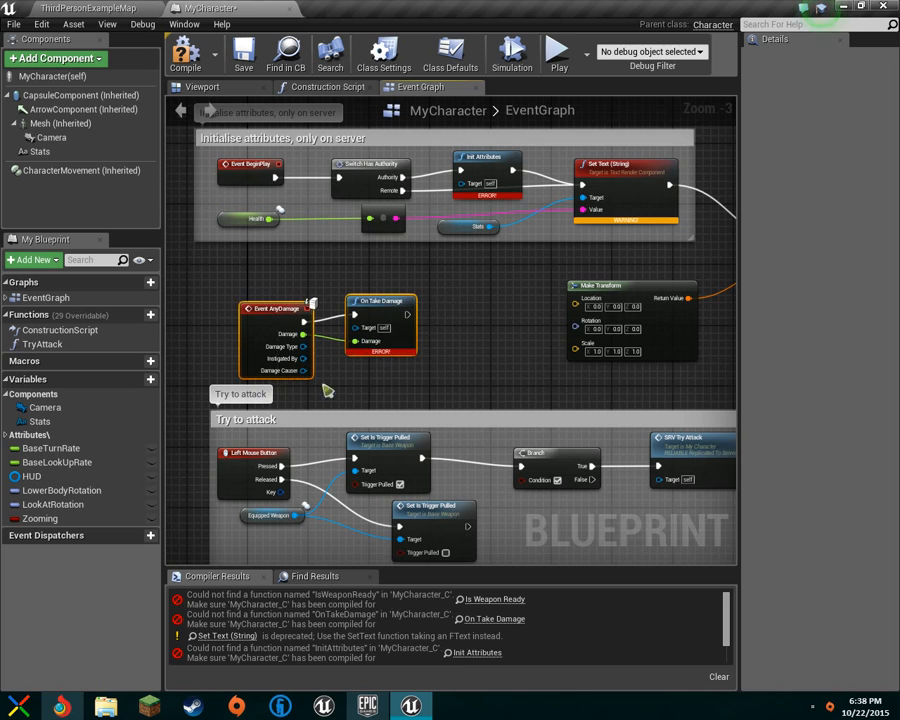
{"action": "key", "text": "Delete"}
Delete the Switch Has Authority, Init Attributes, Set Text, Health, Stats and conversion nodes from the "Initialise attributes, only on server" group
{"action": "right_click_drag", "start_coordinate": [452, 337], "coordinate": [250, 376]}
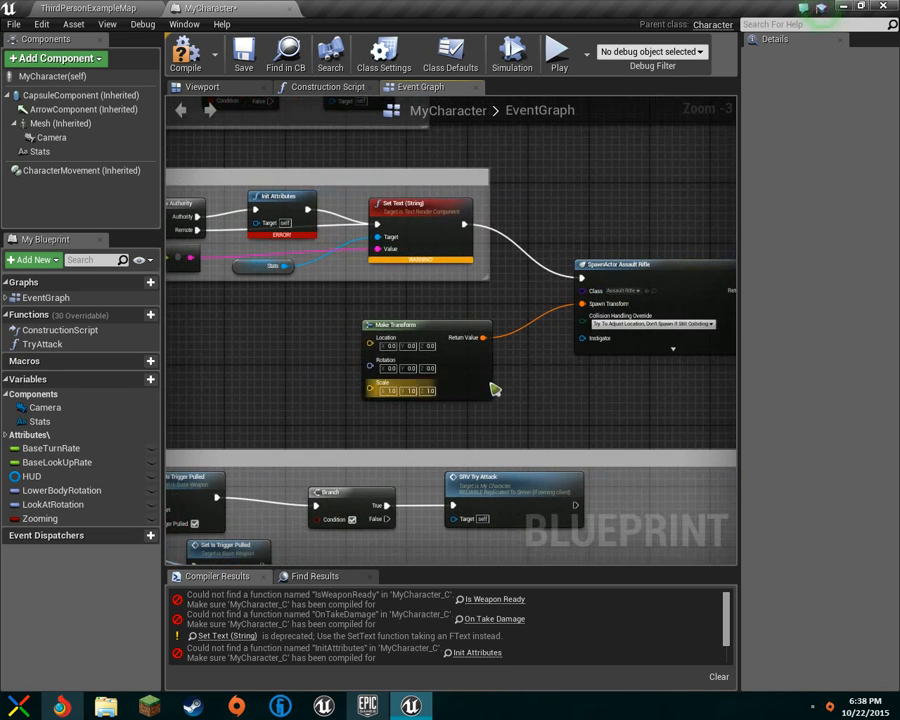
{"action": "right_click_drag", "start_coordinate": [589, 377], "coordinate": [641, 372]}
{"action": "mouse_move", "coordinate": [300, 288]}
{"action": "right_mouse_down"}
{"action": "mouse_move", "coordinate": [372, 418]}
{"action": "mouse_move", "coordinate": [367, 402]}
{"action": "right_mouse_up"}
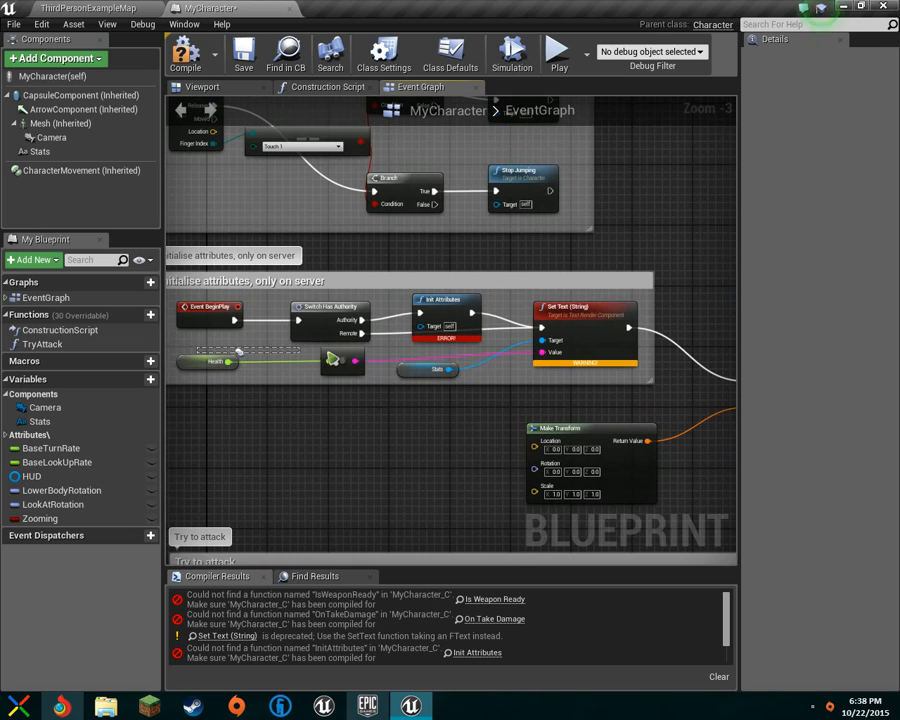
{"action": "left_click_drag", "start_coordinate": [575, 372], "coordinate": [576, 372]}
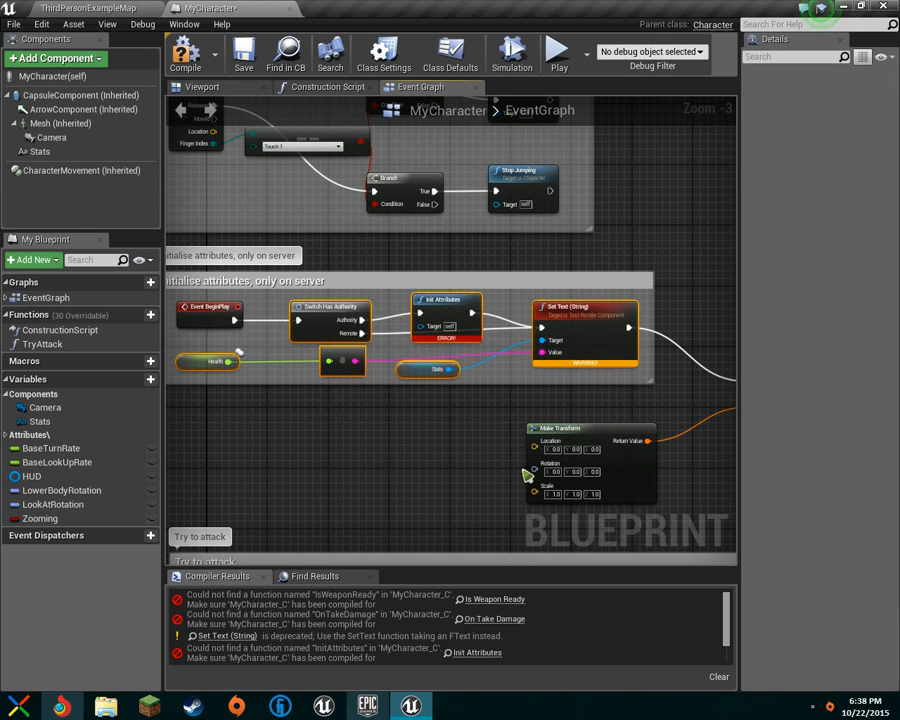
{"action": "key", "text": "Delete"}
Widen the "Initialise attributes, only on server" comment box so it covers the SpawnActor Assault Rifle nodes
{"action": "mouse_move", "coordinate": [527, 472]}
{"action": "right_mouse_down"}
{"action": "mouse_move", "coordinate": [174, 410]}
{"action": "mouse_move", "coordinate": [180, 370]}
{"action": "mouse_move", "coordinate": [709, 425]}
{"action": "mouse_move", "coordinate": [331, 319]}
{"action": "mouse_move", "coordinate": [405, 212]}
{"action": "right_mouse_up"}
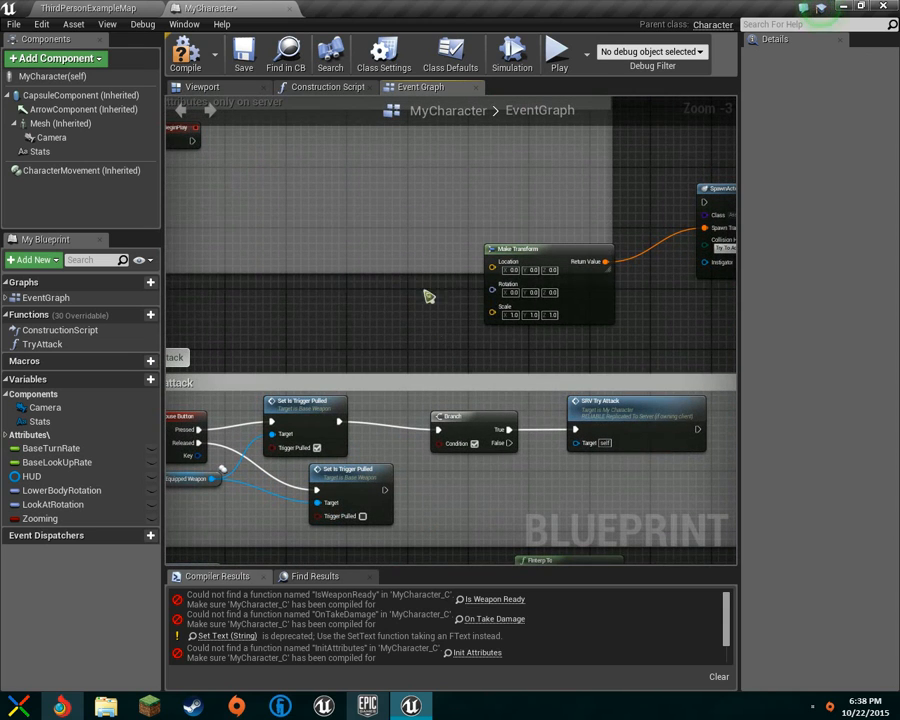
{"action": "right_click_drag", "start_coordinate": [458, 358], "coordinate": [402, 395]}
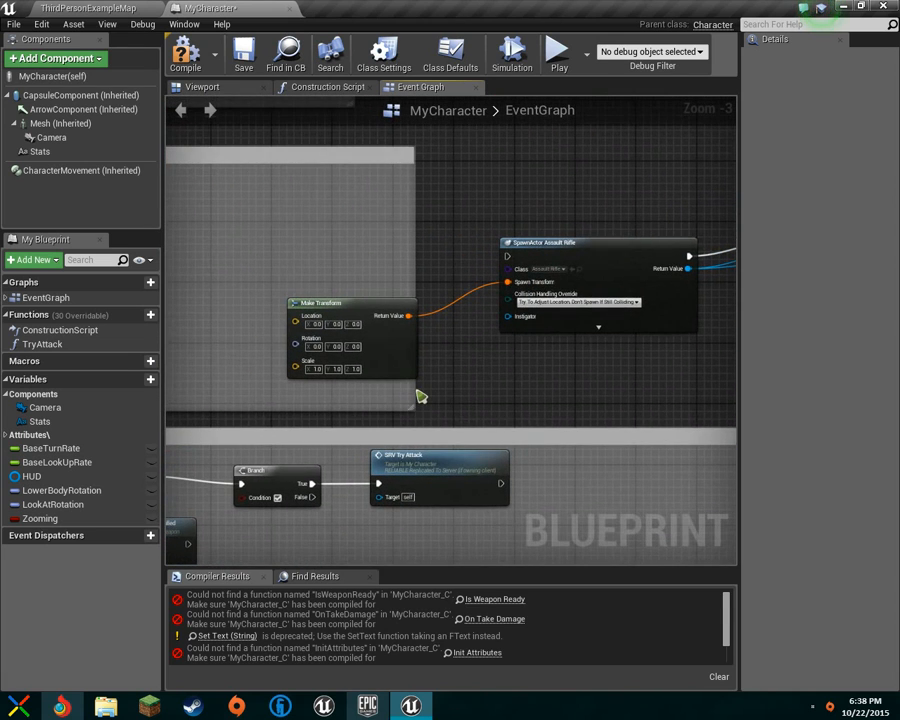
{"action": "left_click_drag", "start_coordinate": [416, 398], "coordinate": [758, 412]}
{"action": "right_click_drag", "start_coordinate": [416, 388], "coordinate": [436, 373]}
Move the Make Transform and SpawnActor Assault Rifle nodes beside Event BeginPlay and connect Event BeginPlay to SpawnActor
{"action": "left_click_drag", "start_coordinate": [300, 225], "coordinate": [644, 380]}
{"action": "right_click_drag", "start_coordinate": [648, 385], "coordinate": [618, 331]}
{"action": "right_click_drag", "start_coordinate": [394, 253], "coordinate": [650, 340]}
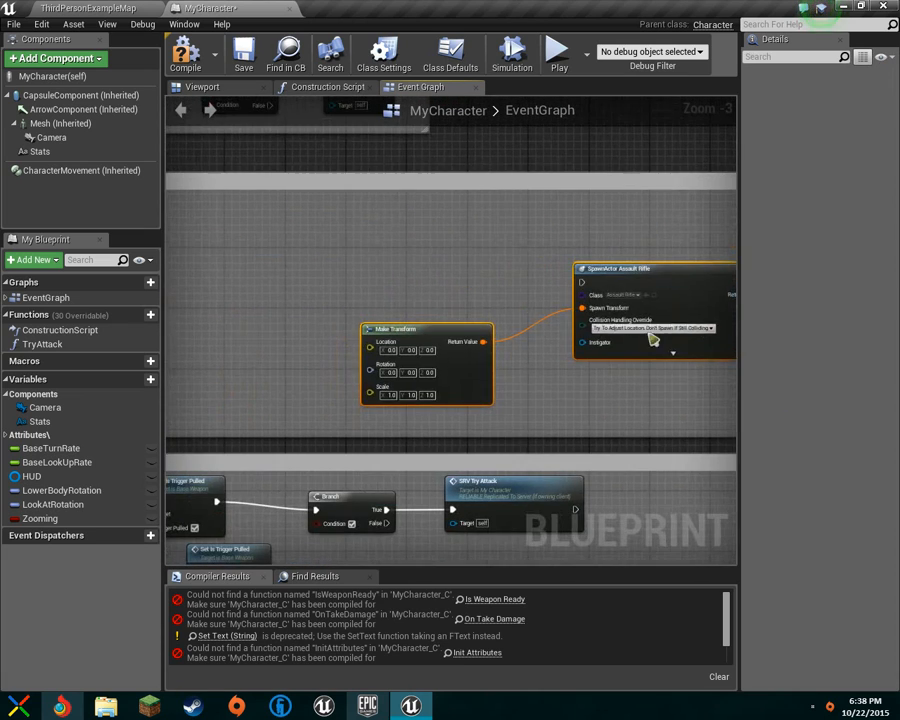
{"action": "right_click_drag", "start_coordinate": [630, 275], "coordinate": [416, 237]}
{"action": "left_click_drag", "start_coordinate": [416, 237], "coordinate": [356, 245]}
{"action": "right_click_drag", "start_coordinate": [387, 309], "coordinate": [613, 337]}
{"action": "left_click_drag", "start_coordinate": [633, 271], "coordinate": [523, 257]}
{"action": "right_click_drag", "start_coordinate": [562, 334], "coordinate": [513, 377]}
{"action": "left_click_drag", "start_coordinate": [247, 292], "coordinate": [380, 299]}
Move the Equipped Weapon SET, Mesh and AttachActorToComponent nodes closer to the SpawnActor node
{"action": "right_click_drag", "start_coordinate": [515, 378], "coordinate": [281, 322]}
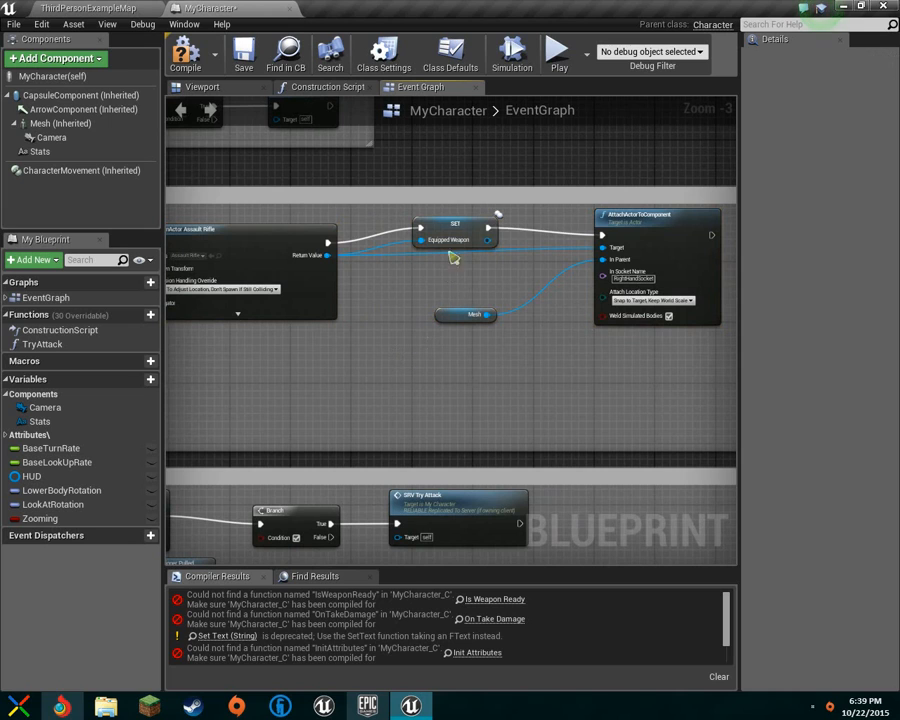
{"action": "left_click_drag", "start_coordinate": [450, 225], "coordinate": [383, 244]}
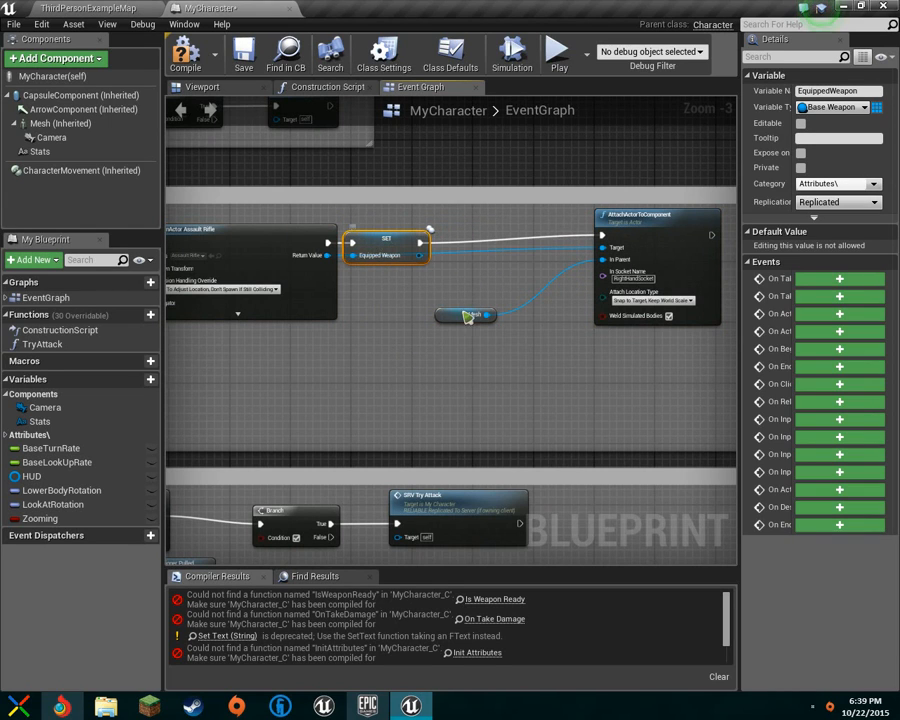
{"action": "left_click", "coordinate": [657, 233]}
{"action": "left_click", "coordinate": [470, 315], "text": "ctrl"}
{"action": "left_click_drag", "start_coordinate": [645, 221], "coordinate": [500, 228]}
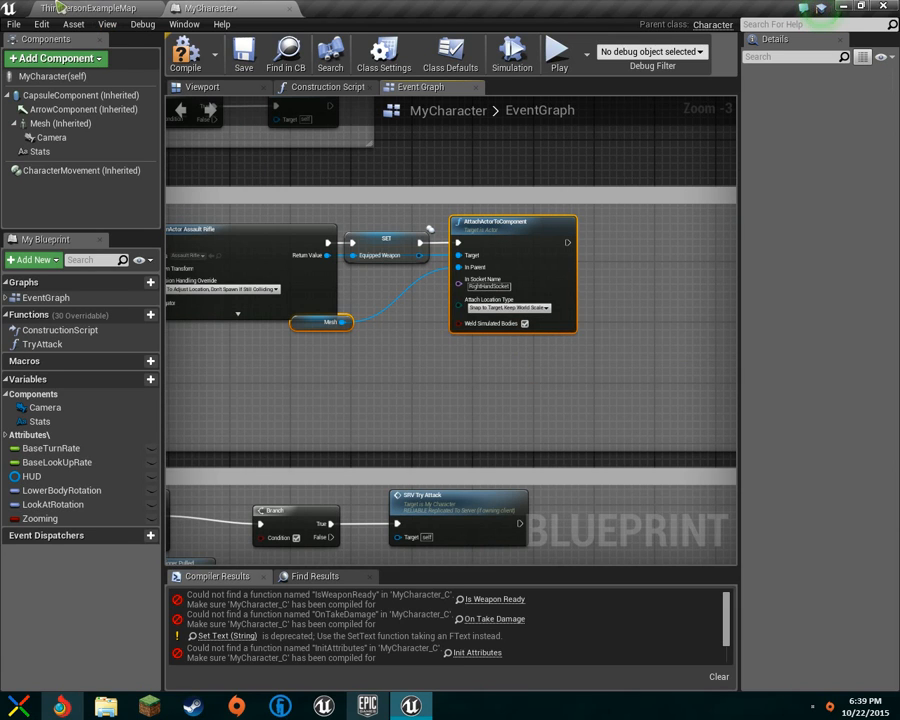
Compile the blueprint and jump to the Is Weapon Ready node reported in the compile error
{"action": "left_click", "coordinate": [185, 48]}
{"action": "scroll", "coordinate": [430, 229], "scroll_direction": "down", "scroll_amount": 5}
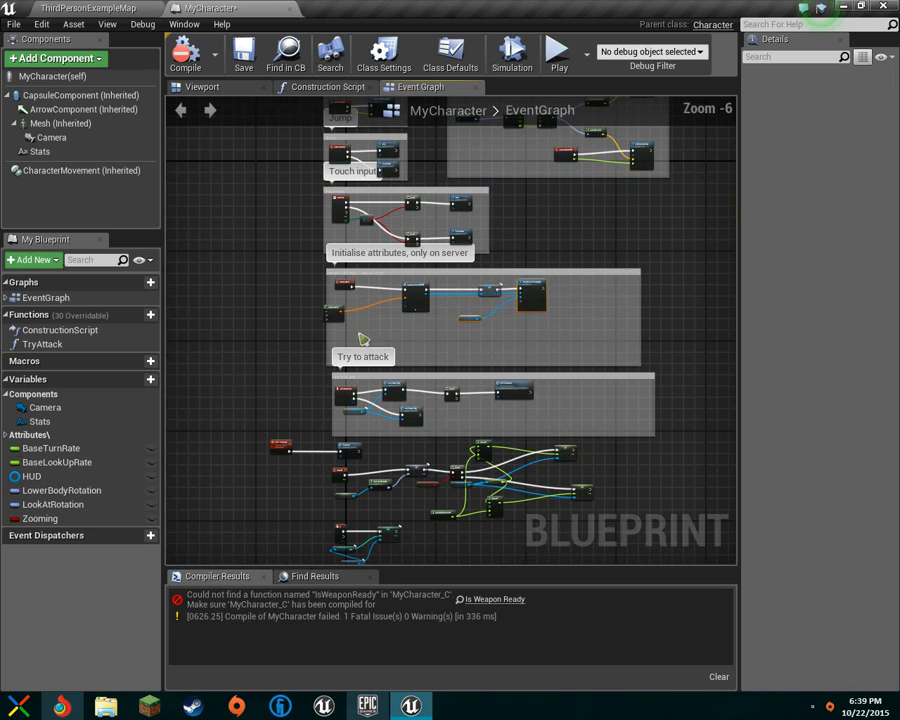
{"action": "scroll", "coordinate": [410, 400], "scroll_direction": "up", "scroll_amount": 2}
{"action": "right_click_drag", "start_coordinate": [408, 399], "coordinate": [370, 500]}
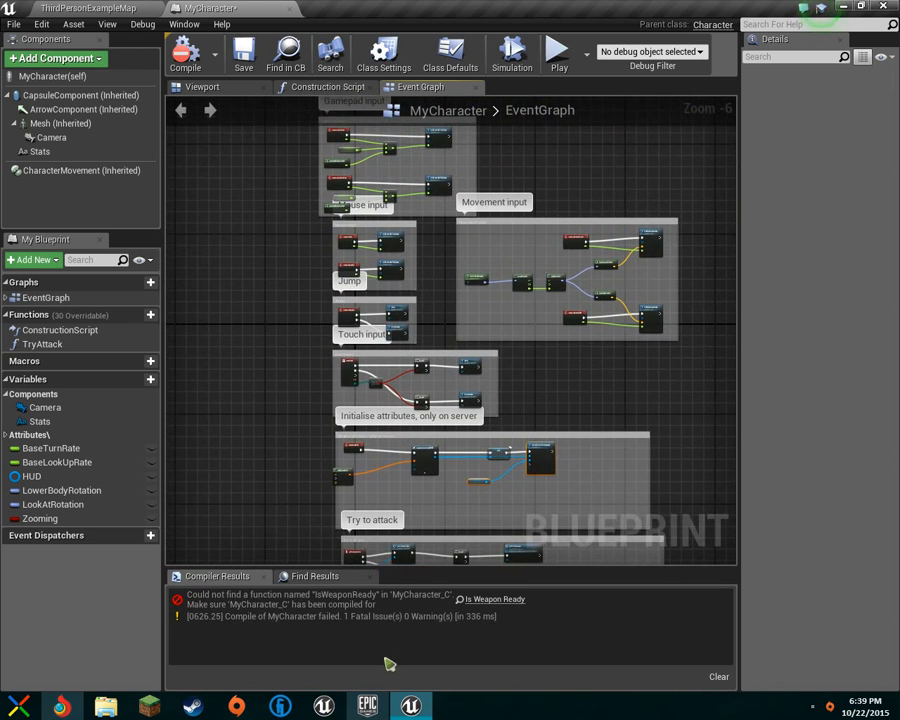
{"action": "left_click", "coordinate": [417, 601]}
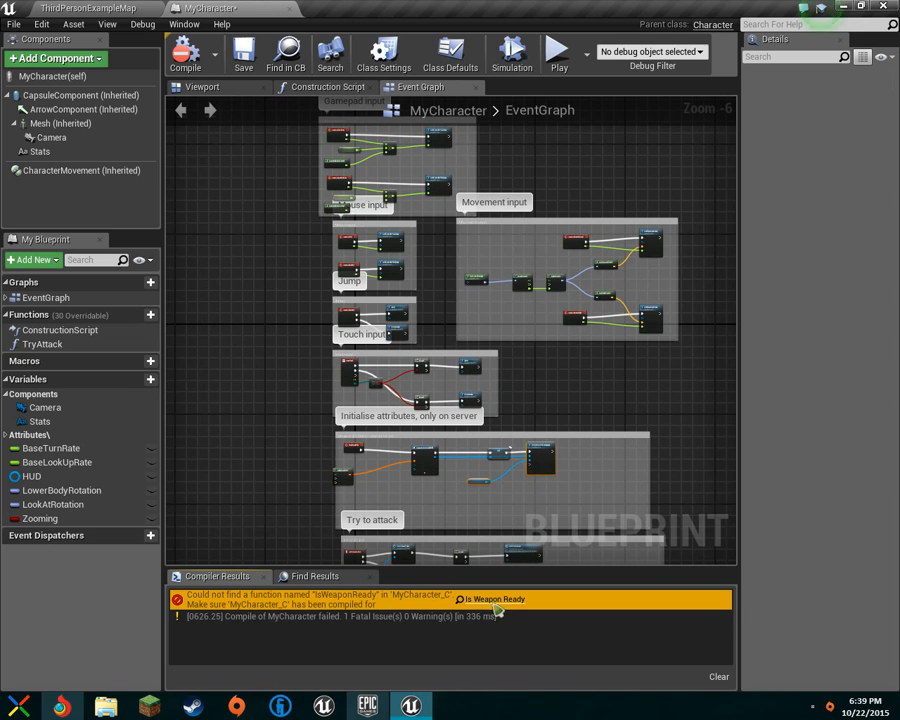
{"action": "double_click", "coordinate": [326, 604]}
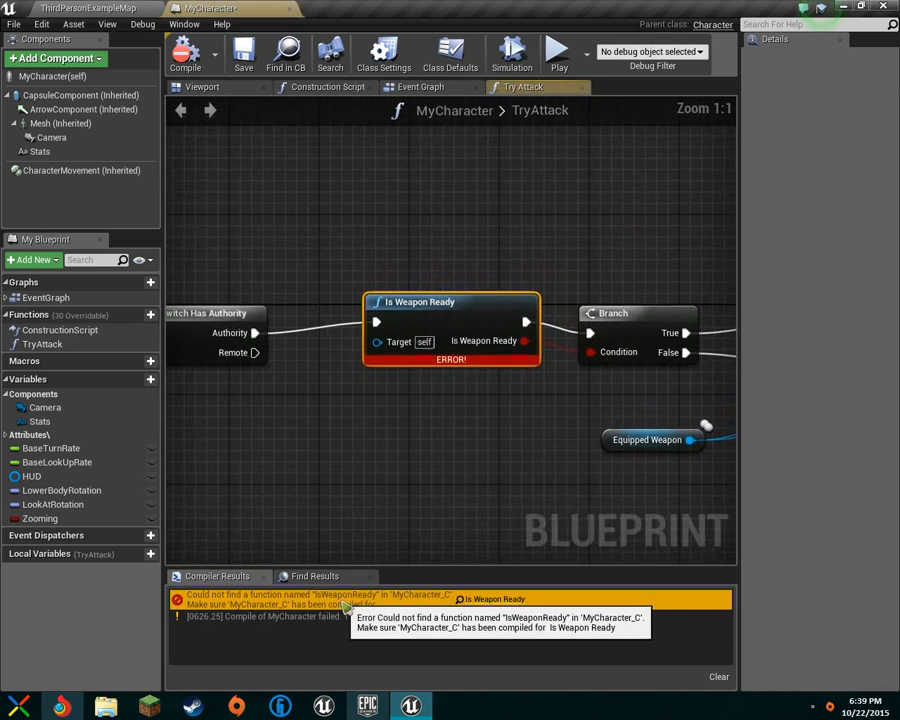
Connect Switch Has Authority's Authority output to the Branch and delete the Is Weapon Ready node from TryAttack
{"action": "scroll", "coordinate": [388, 516], "scroll_direction": "down", "scroll_amount": 2}
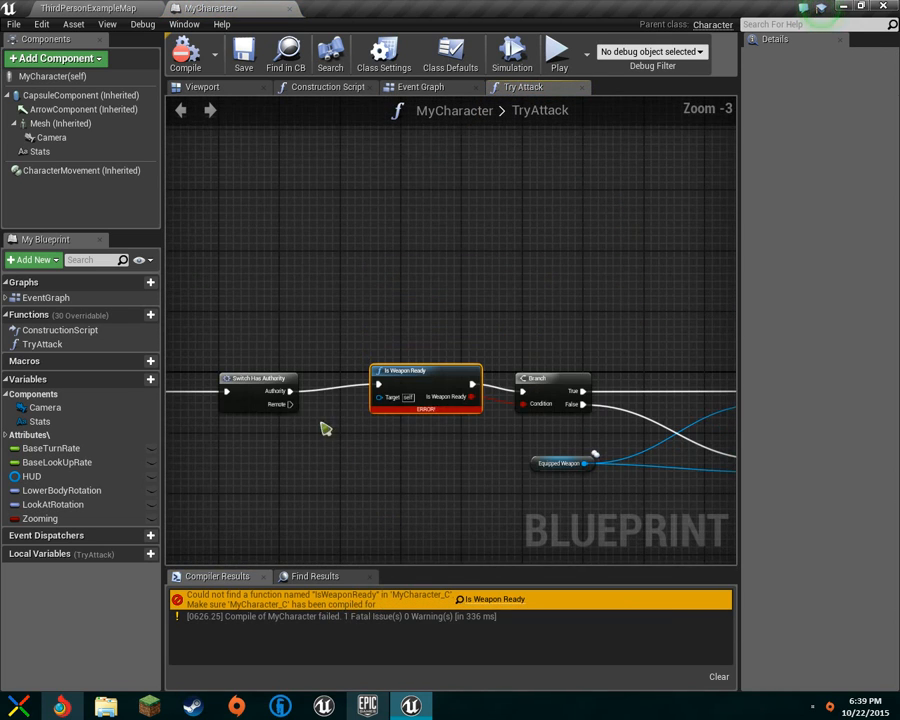
{"action": "left_click_drag", "start_coordinate": [290, 398], "coordinate": [522, 392]}
{"action": "key", "text": "Delete"}
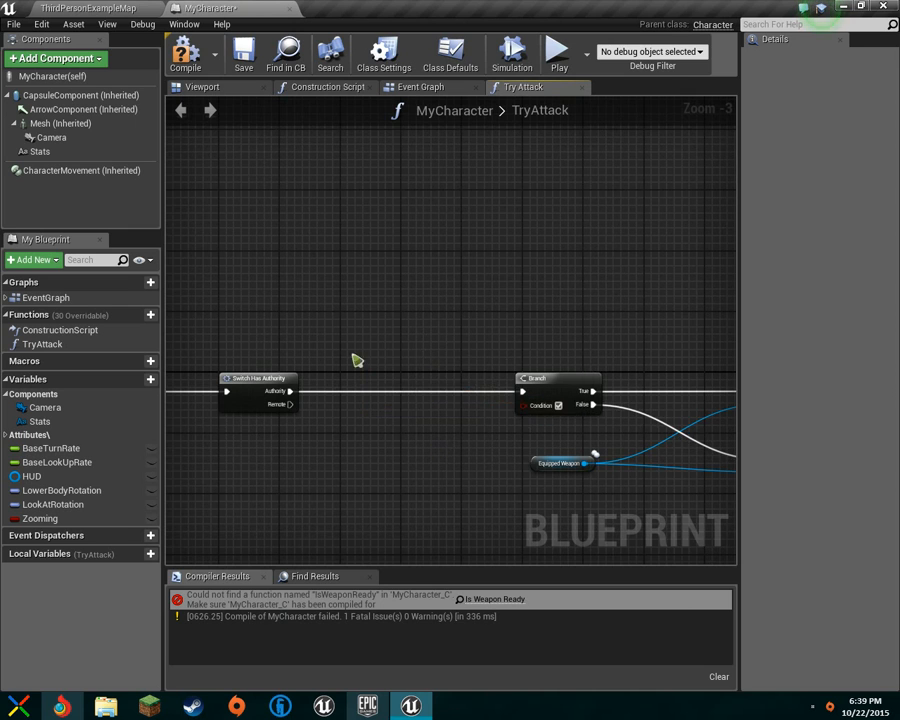
Move the Switch Has Authority node closer to the Branch node in TryAttack
{"action": "scroll", "coordinate": [440, 360], "scroll_direction": "down", "scroll_amount": 2}
{"action": "left_click_drag", "start_coordinate": [338, 362], "coordinate": [428, 362]}
{"action": "scroll", "coordinate": [444, 400], "scroll_direction": "up", "scroll_amount": 4}
{"action": "right_click_drag", "start_coordinate": [445, 400], "coordinate": [323, 424]}
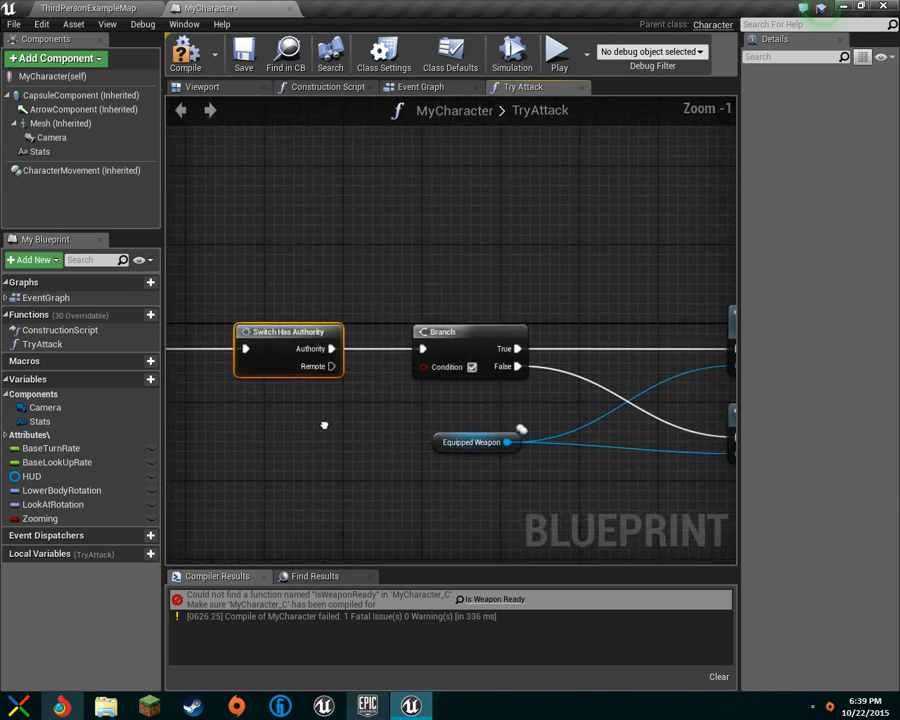
{"action": "right_click_drag", "start_coordinate": [437, 381], "coordinate": [556, 341]}
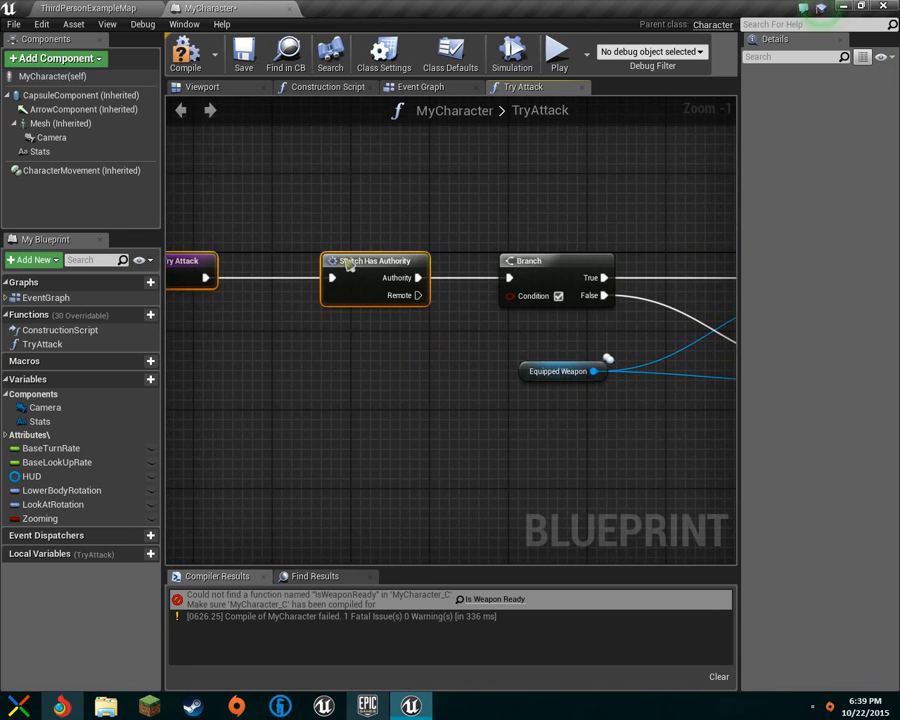
{"action": "scroll", "coordinate": [368, 366], "scroll_direction": "down", "scroll_amount": 1}
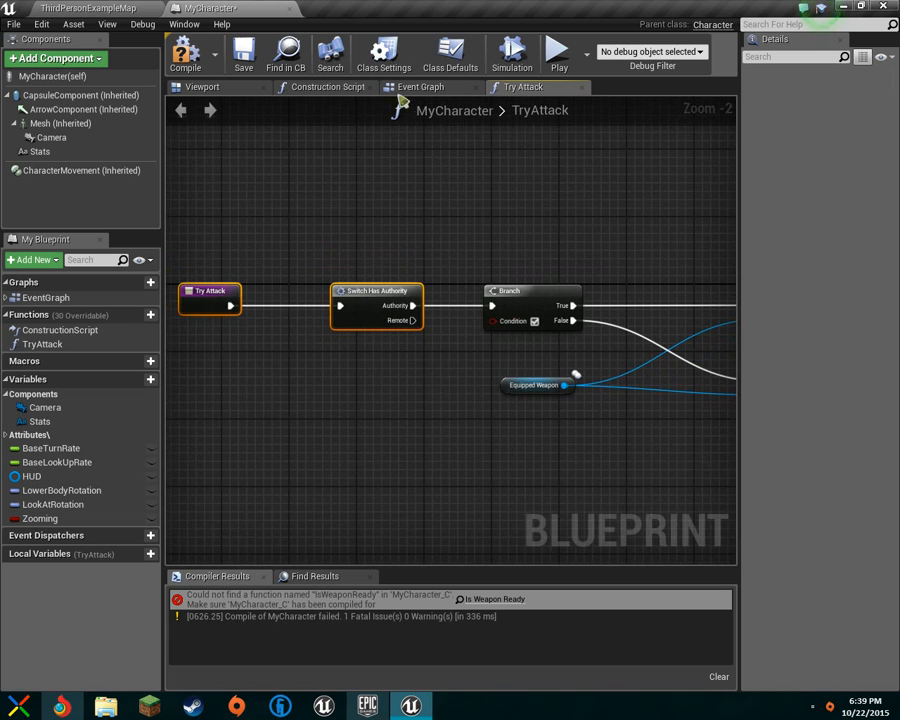
Review the weapon spawning and "Try to attack" node groups in the Event Graph
{"action": "left_click", "coordinate": [428, 87]}
{"action": "scroll", "coordinate": [426, 322], "scroll_direction": "up", "scroll_amount": 3}
{"action": "right_click_drag", "start_coordinate": [442, 362], "coordinate": [440, 181]}
{"action": "right_click_drag", "start_coordinate": [404, 388], "coordinate": [393, 151]}
{"action": "scroll", "coordinate": [404, 220], "scroll_direction": "down", "scroll_amount": 1}
{"action": "right_click_drag", "start_coordinate": [415, 309], "coordinate": [405, 250]}
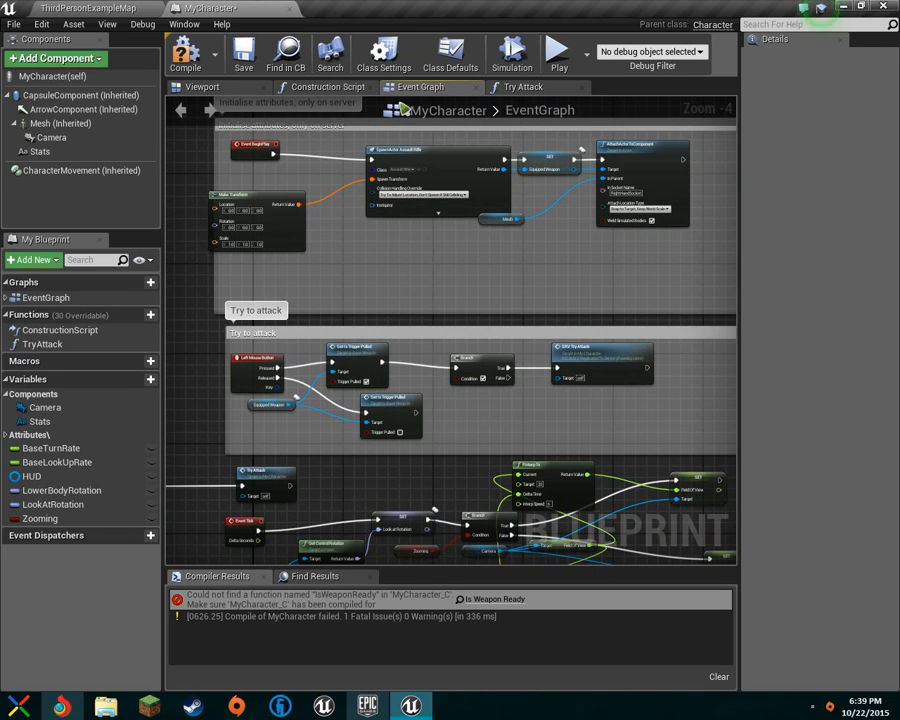
Move the Branch, Switch Has Authority and Try Attack nodes closer to SRV Fire in the TryAttack function
{"action": "left_click", "coordinate": [520, 87]}
{"action": "right_click_drag", "start_coordinate": [500, 303], "coordinate": [425, 243]}
{"action": "left_click_drag", "start_coordinate": [355, 298], "coordinate": [584, 305]}
{"action": "left_click_drag", "start_coordinate": [550, 251], "coordinate": [670, 251]}
{"action": "right_click_drag", "start_coordinate": [682, 249], "coordinate": [401, 218]}
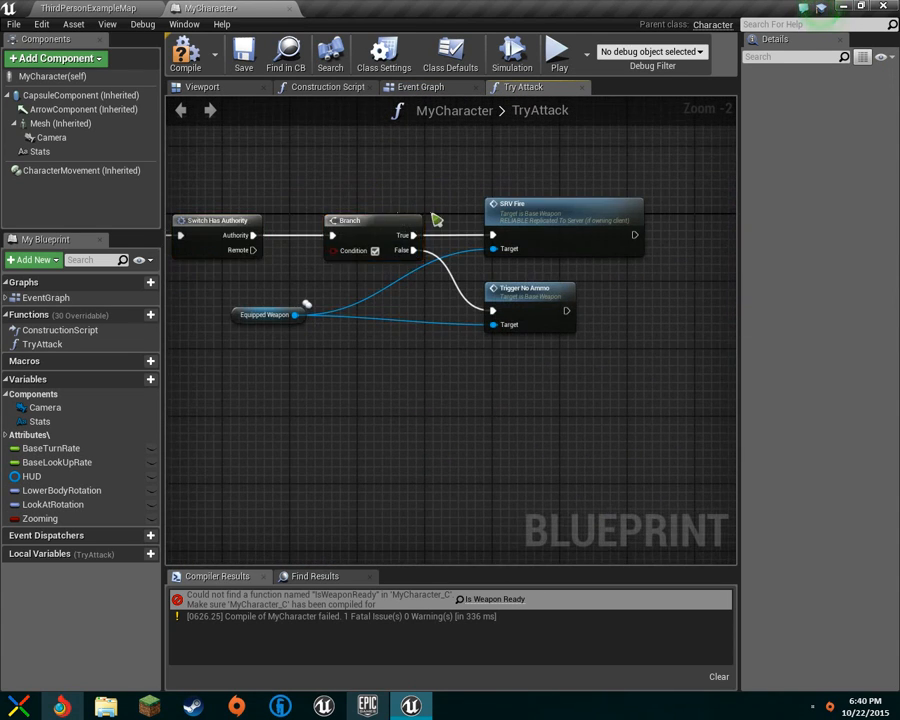
{"action": "right_click_drag", "start_coordinate": [271, 142], "coordinate": [340, 185]}
{"action": "left_click_drag", "start_coordinate": [305, 258], "coordinate": [355, 259]}
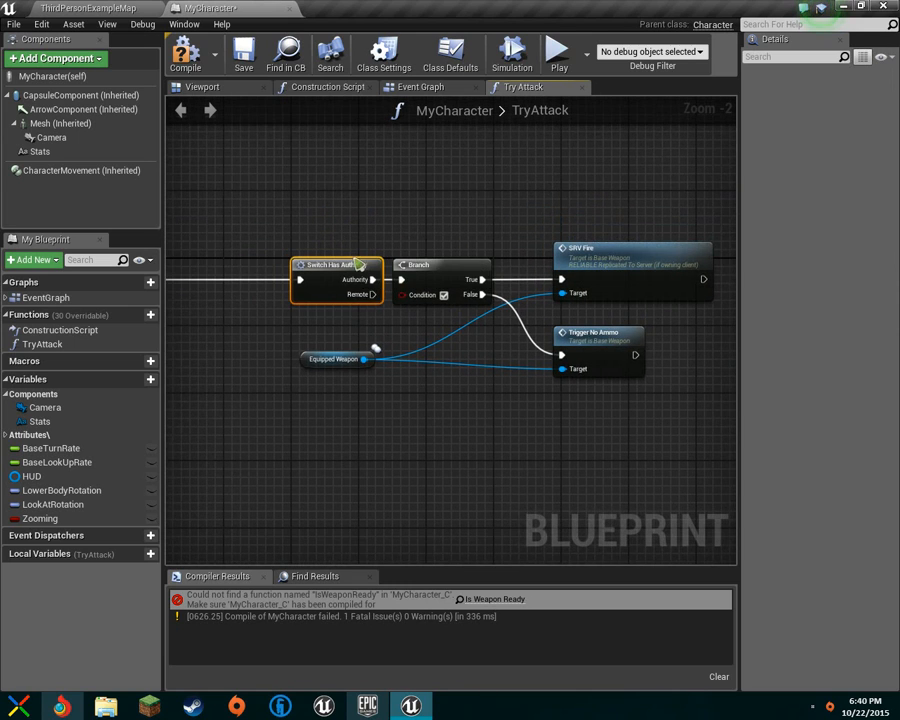
{"action": "right_click_drag", "start_coordinate": [205, 285], "coordinate": [341, 303]}
{"action": "left_click_drag", "start_coordinate": [270, 287], "coordinate": [378, 288]}
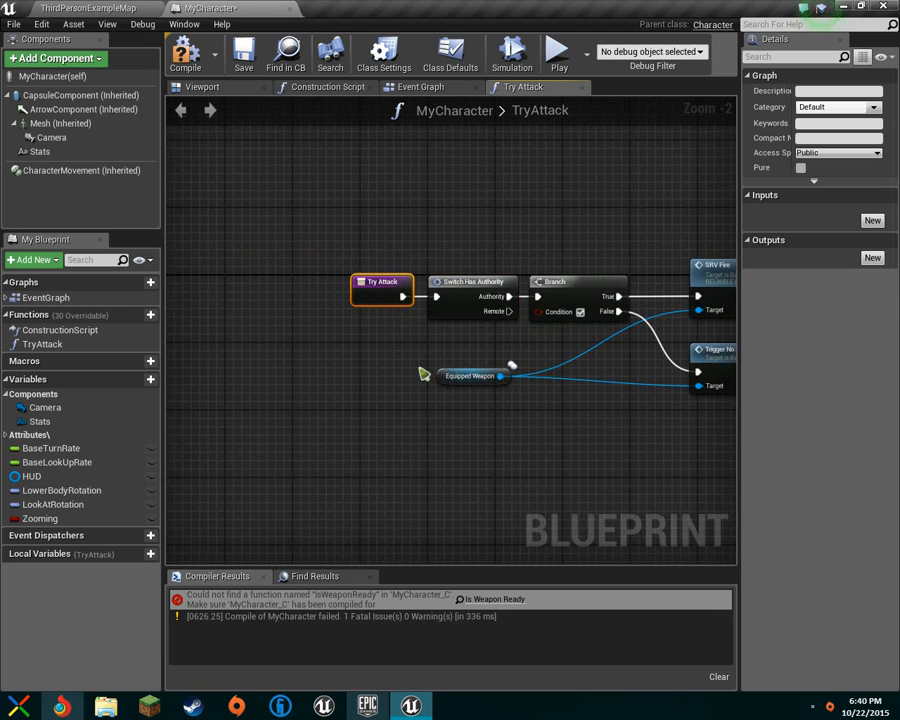
Fine-tune the spacing between the Try Attack, Switch Has Authority and Branch nodes, and compile the blueprint
{"action": "right_click_drag", "start_coordinate": [416, 354], "coordinate": [396, 336]}
{"action": "left_click_drag", "start_coordinate": [380, 245], "coordinate": [401, 256]}
{"action": "mouse_move", "coordinate": [377, 301]}
{"action": "right_mouse_down"}
{"action": "mouse_move", "coordinate": [364, 313]}
{"action": "mouse_move", "coordinate": [360, 301]}
{"action": "right_mouse_up"}
{"action": "left_click_drag", "start_coordinate": [428, 273], "coordinate": [430, 275]}
{"action": "left_click_drag", "start_coordinate": [431, 261], "coordinate": [416, 260]}
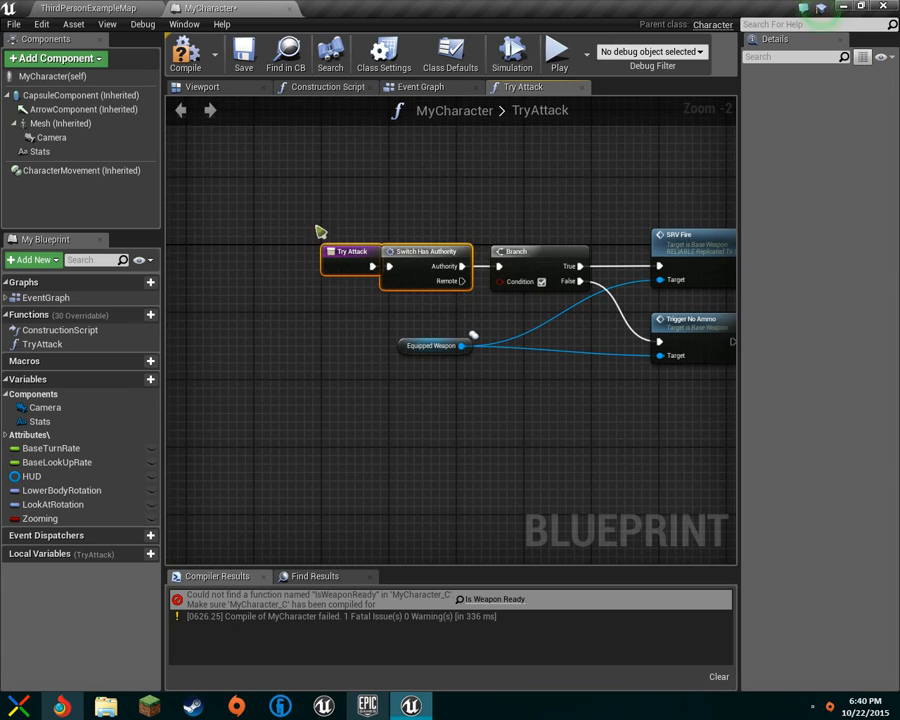
{"action": "left_click", "coordinate": [357, 254]}
{"action": "left_click_drag", "start_coordinate": [357, 254], "coordinate": [340, 254]}
{"action": "right_click_drag", "start_coordinate": [321, 297], "coordinate": [355, 311]}
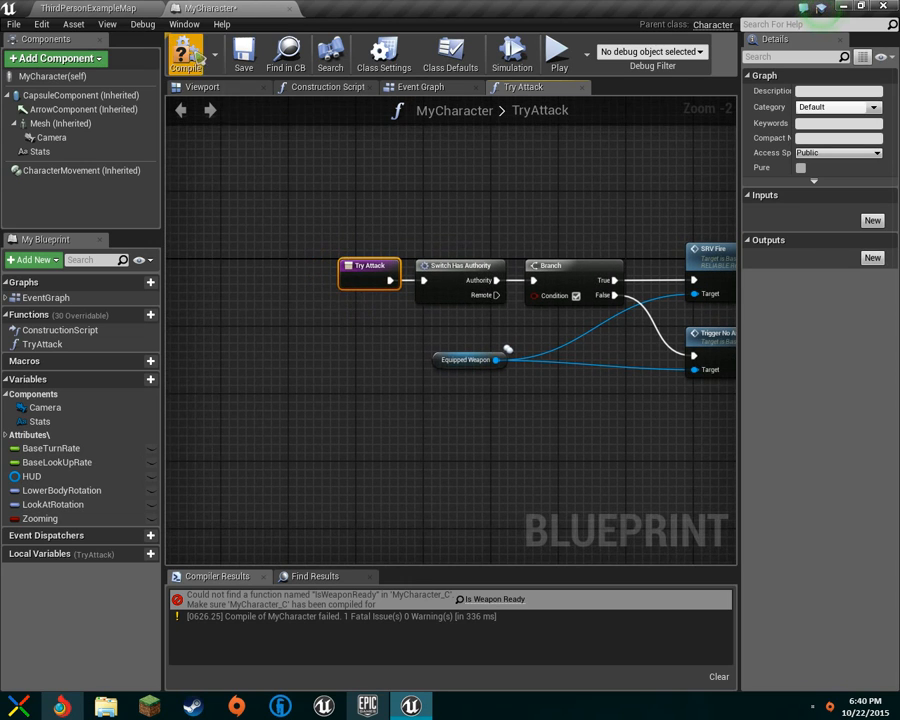
{"action": "left_click", "coordinate": [200, 63]}
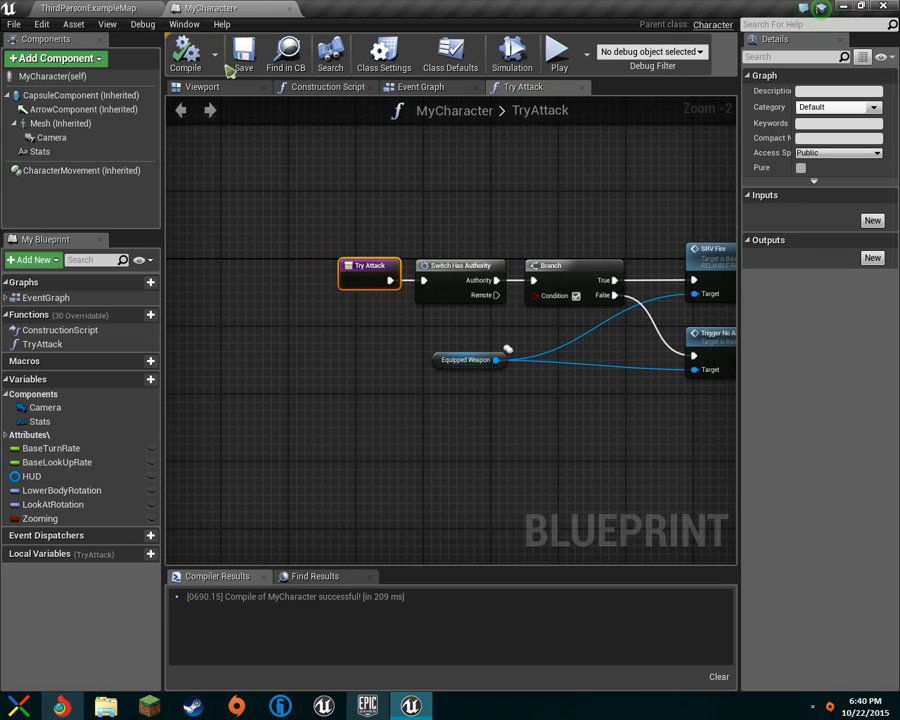
Open the ThirdPersonGameMode blueprint from the ThirdPersonBP Blueprints folder and check the available Default Pawn Class options
{"action": "left_click", "coordinate": [127, 7]}
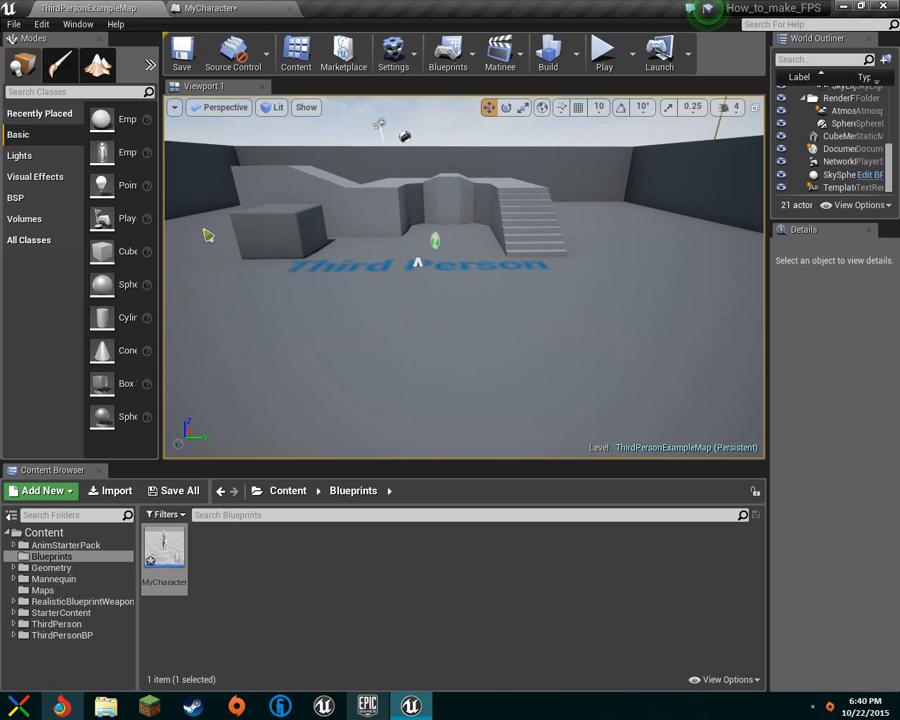
{"action": "left_click", "coordinate": [393, 52]}
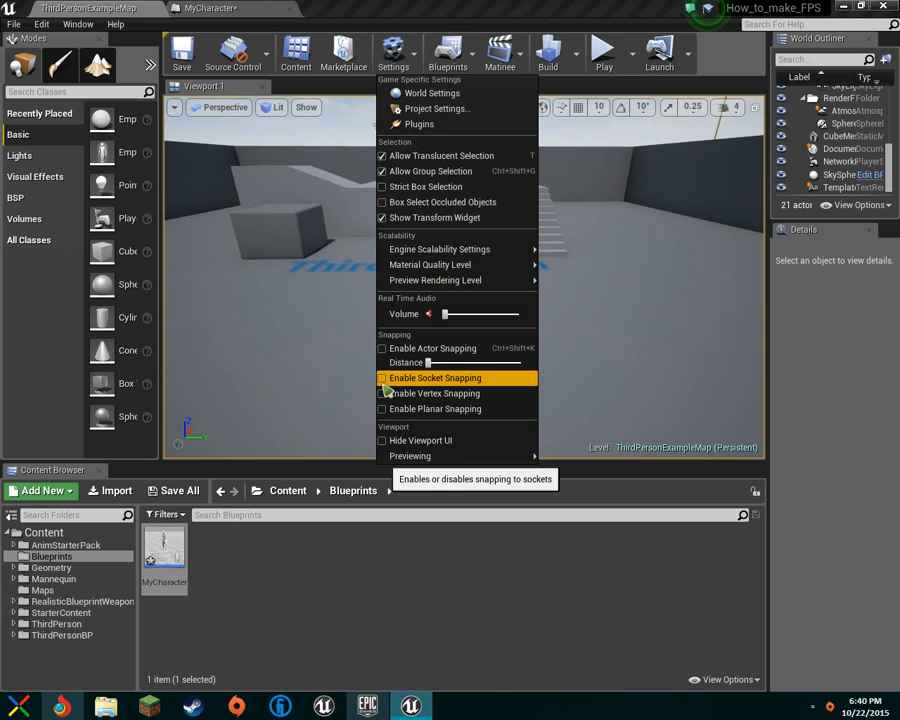
{"action": "left_click", "coordinate": [415, 562]}
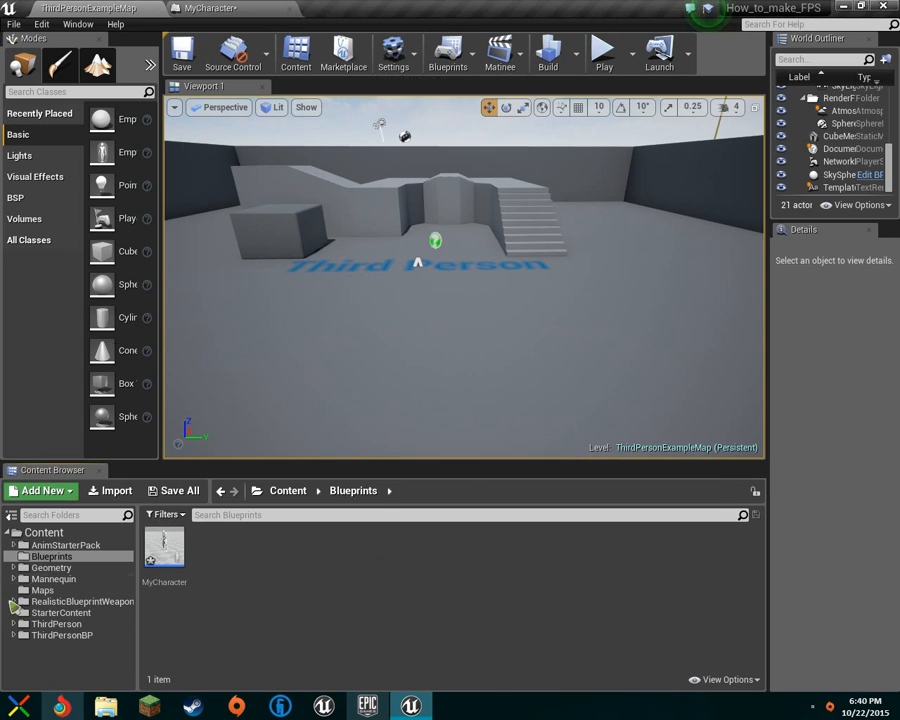
{"action": "double_click", "coordinate": [60, 636]}
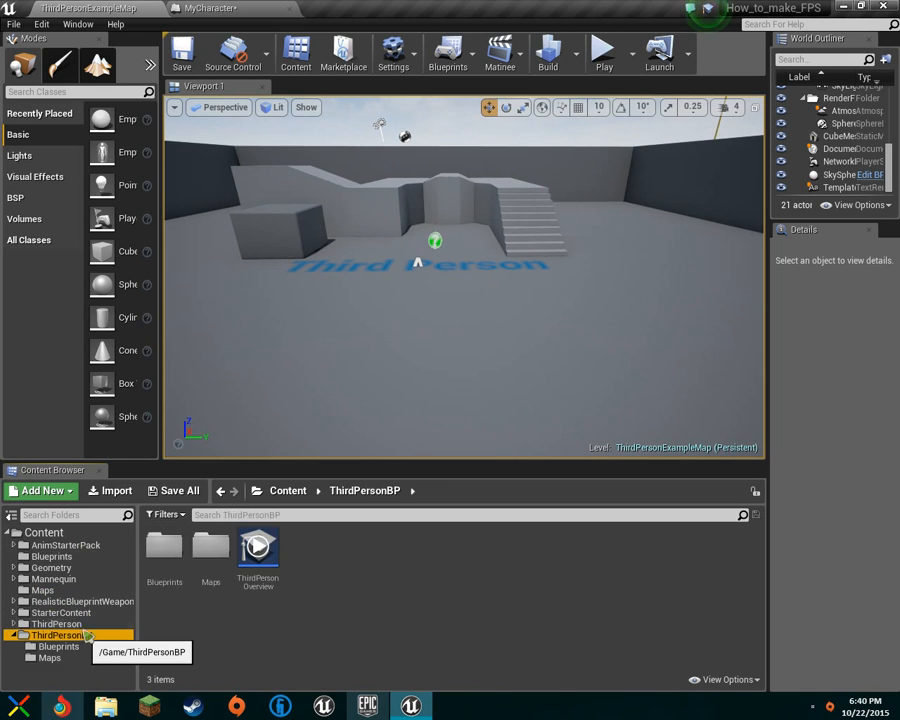
{"action": "double_click", "coordinate": [60, 624]}
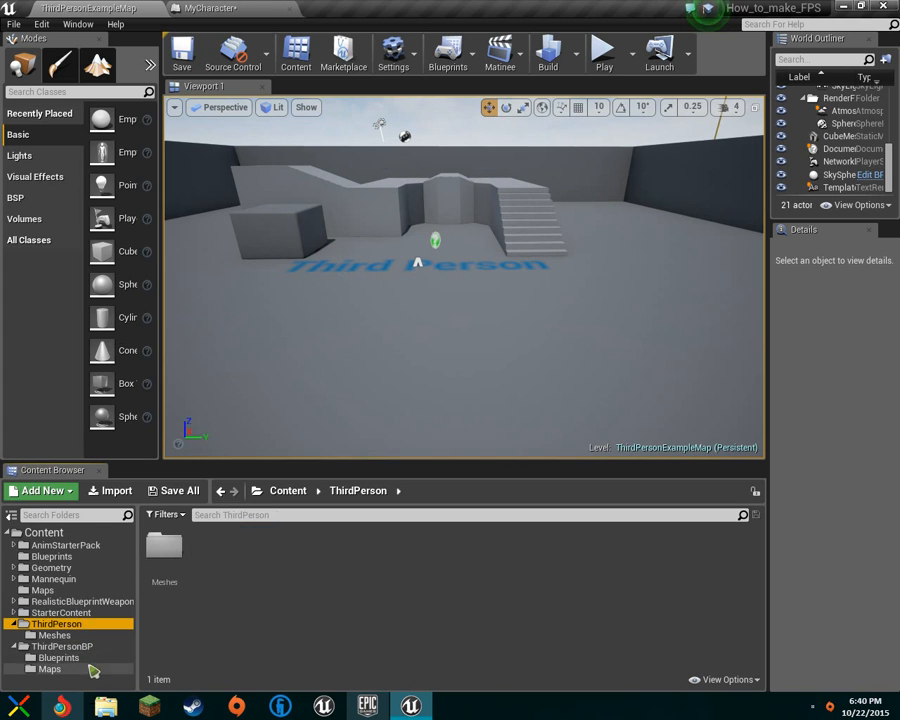
{"action": "left_click", "coordinate": [88, 668]}
{"action": "left_click", "coordinate": [86, 657]}
{"action": "double_click", "coordinate": [222, 578]}
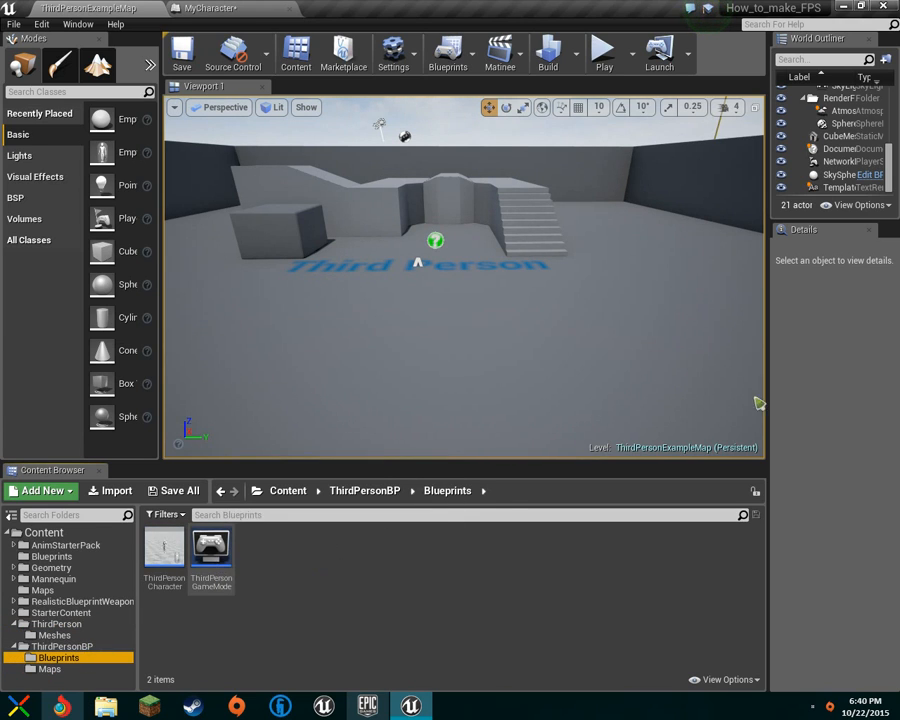
{"action": "left_click", "coordinate": [343, 372]}
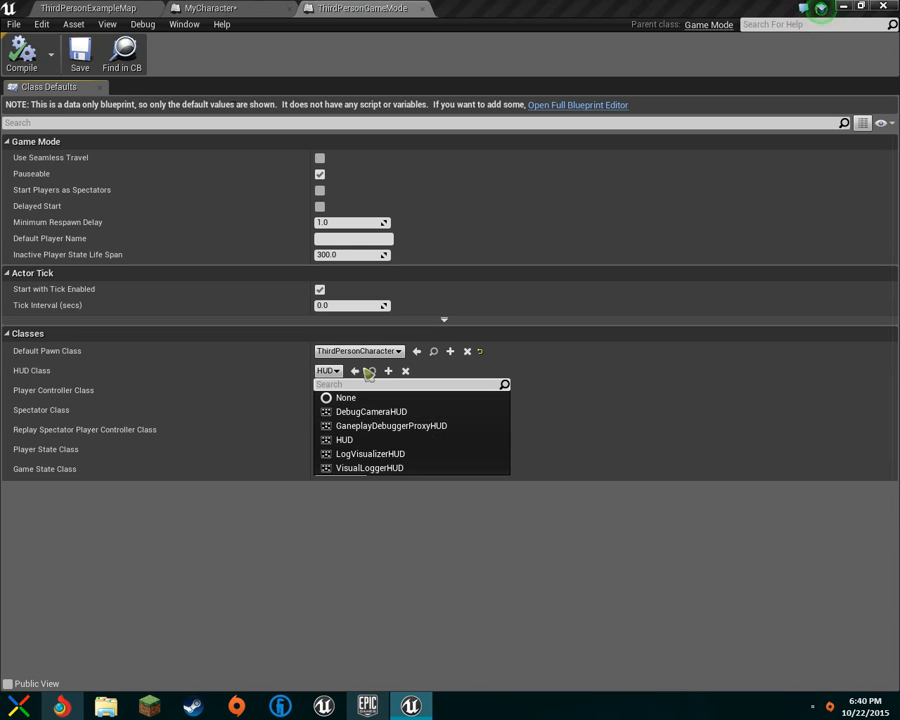
{"action": "left_click", "coordinate": [399, 351]}
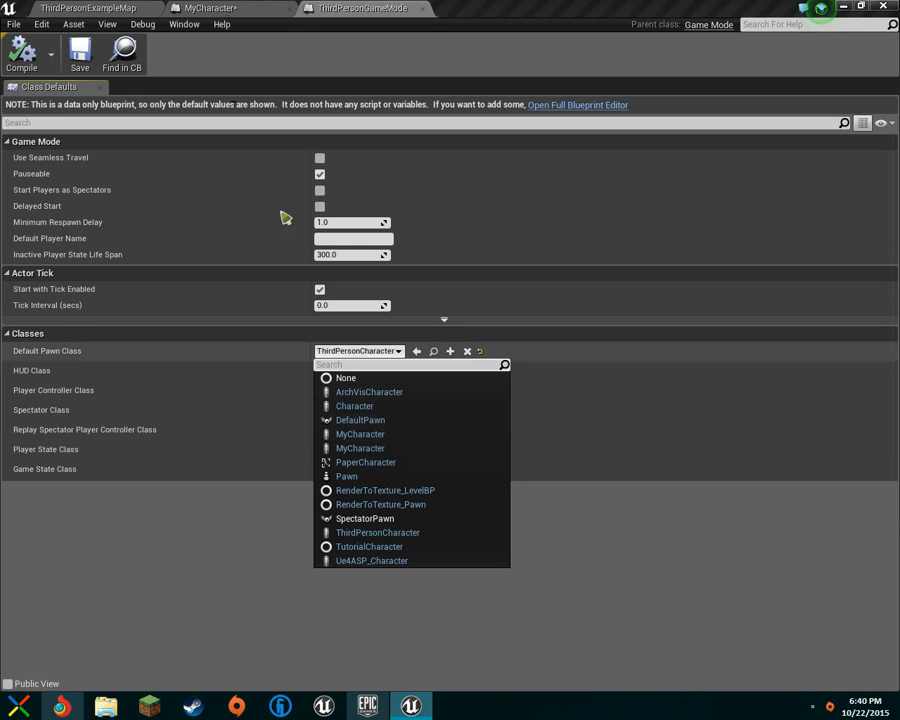
Rename the MyCharacter blueprint in the Content Blueprints folder as BroDude
{"action": "left_click", "coordinate": [121, 7]}
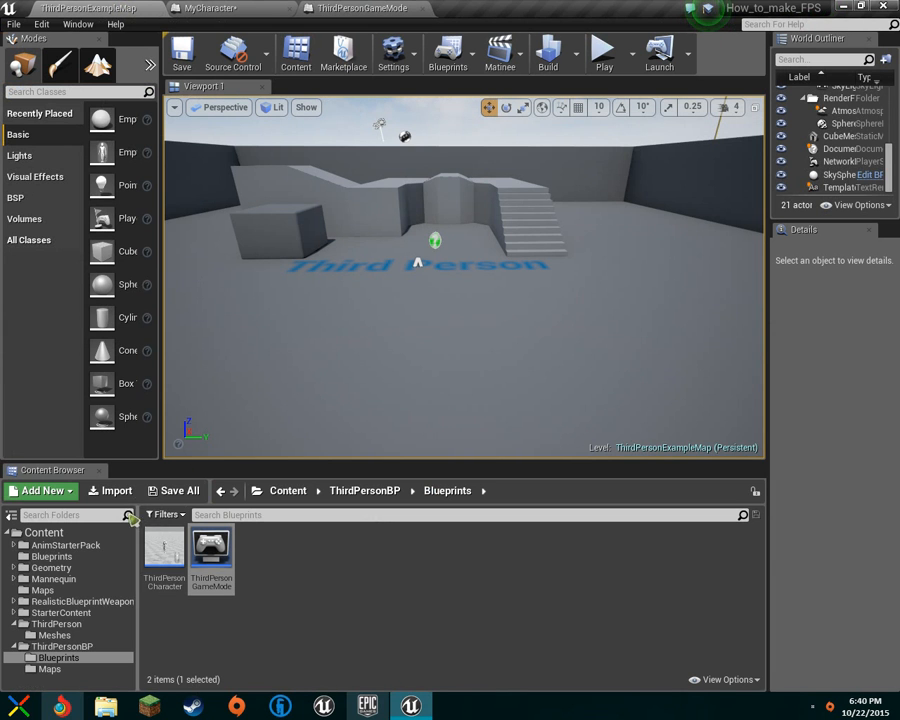
{"action": "left_click", "coordinate": [84, 556]}
{"action": "left_click", "coordinate": [174, 566]}
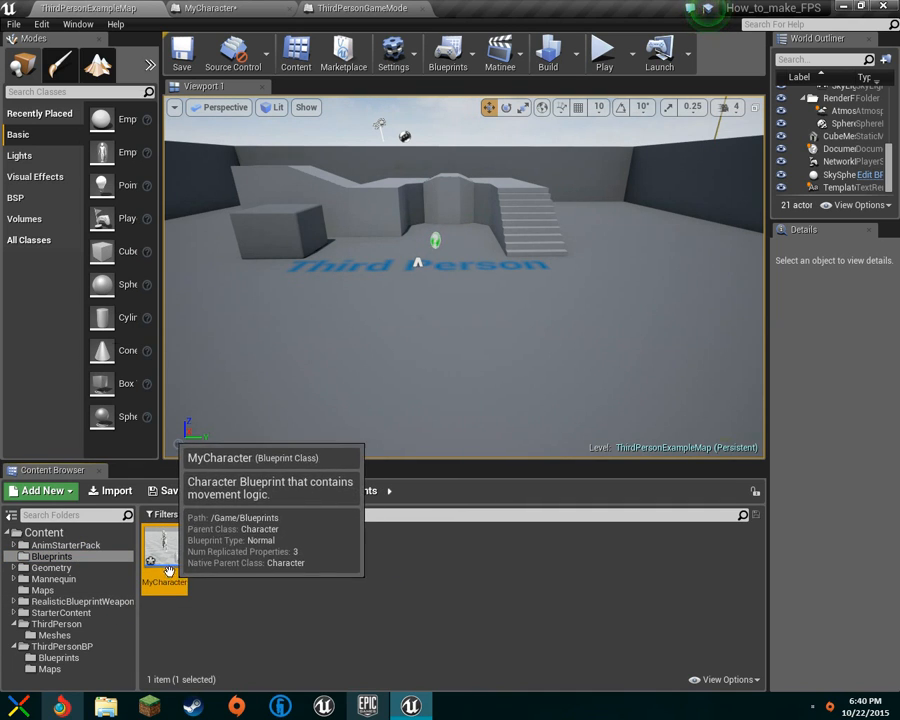
{"action": "right_click", "coordinate": [167, 573]}
{"action": "left_click", "coordinate": [249, 345]}
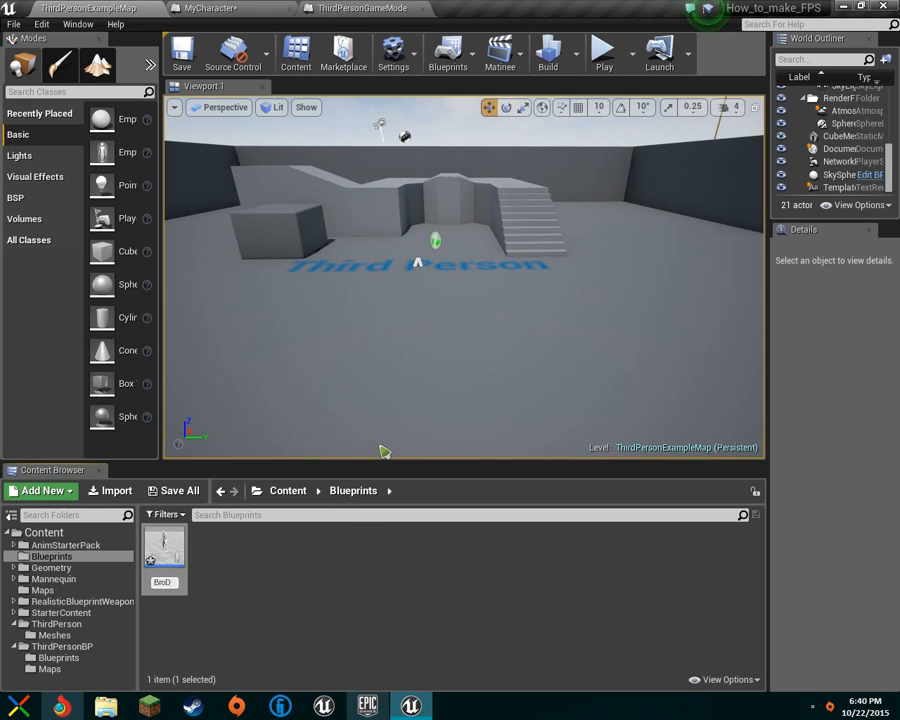
{"action": "key", "text": "Return"}
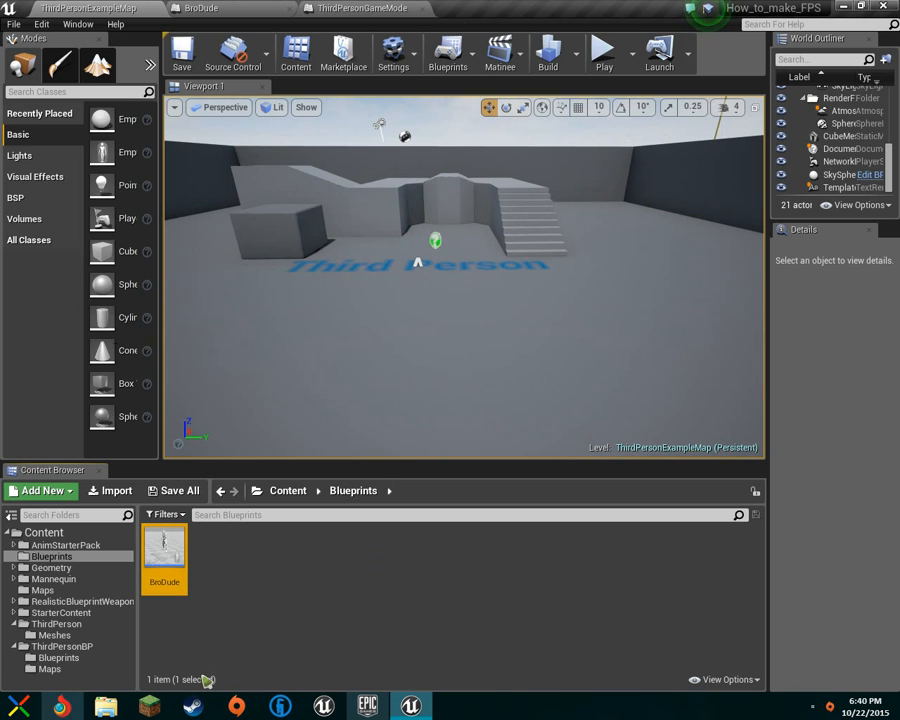
Set ThirdPersonGameMode's Default Pawn Class to BroDude, compile the game mode and close it
{"action": "left_click", "coordinate": [360, 8]}
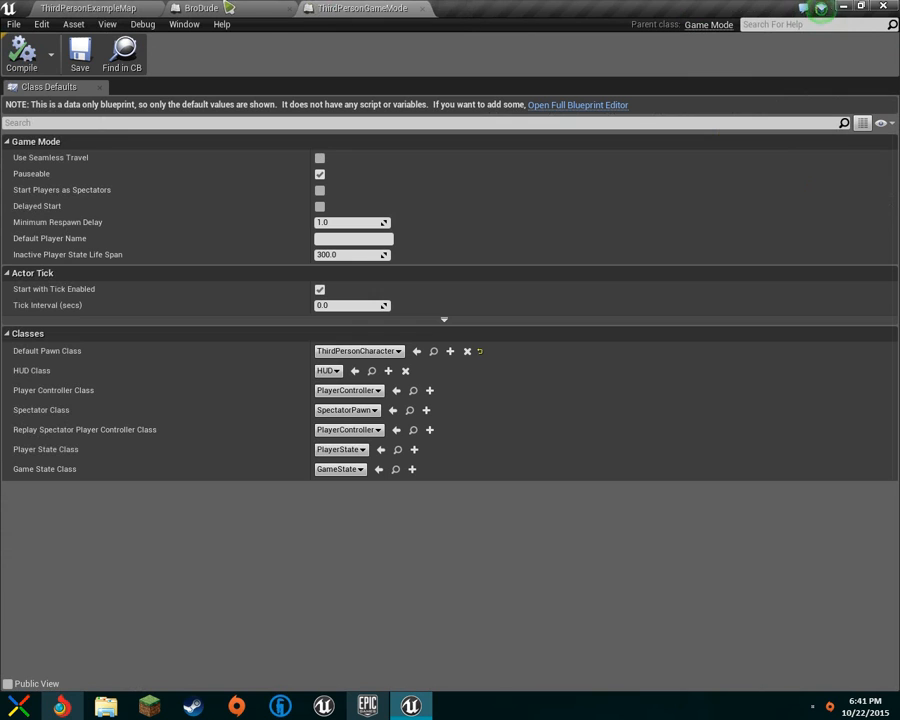
{"action": "left_click", "coordinate": [368, 351]}
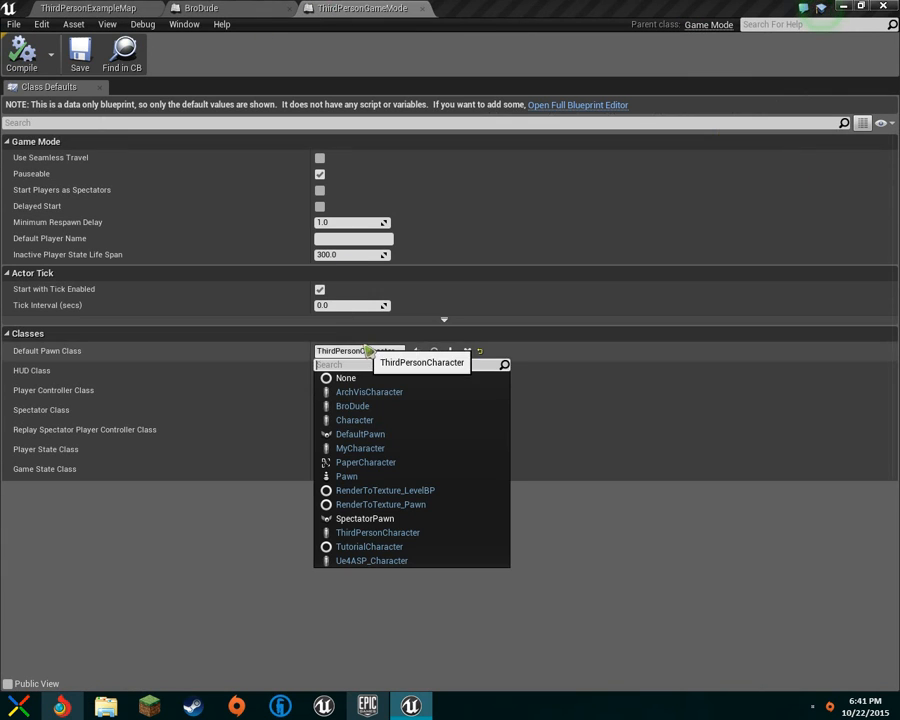
{"action": "left_click", "coordinate": [393, 407]}
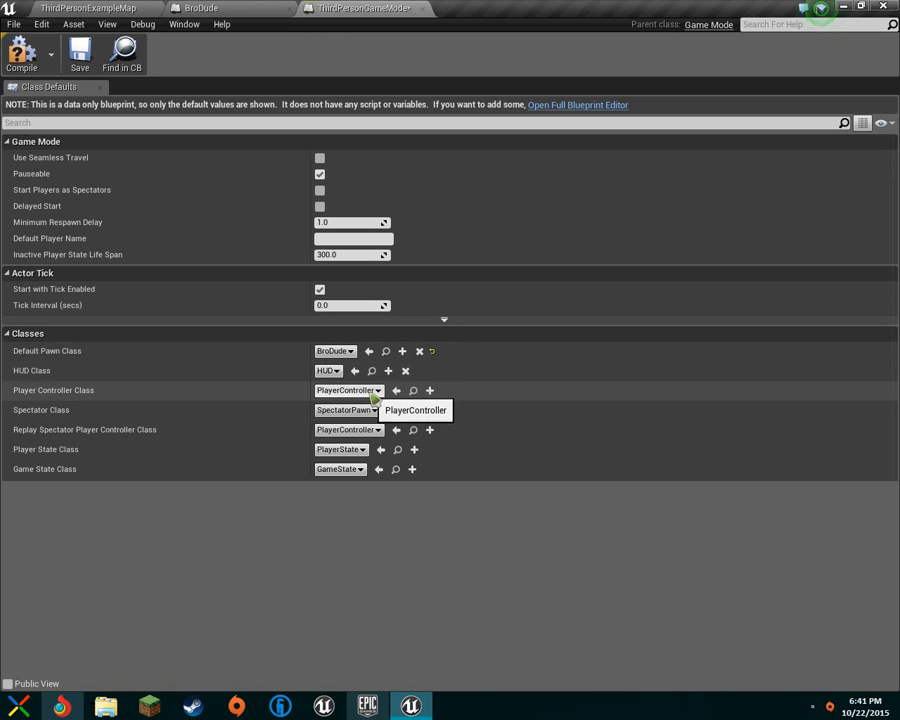
{"action": "left_click", "coordinate": [366, 393]}
{"action": "left_click", "coordinate": [366, 393]}
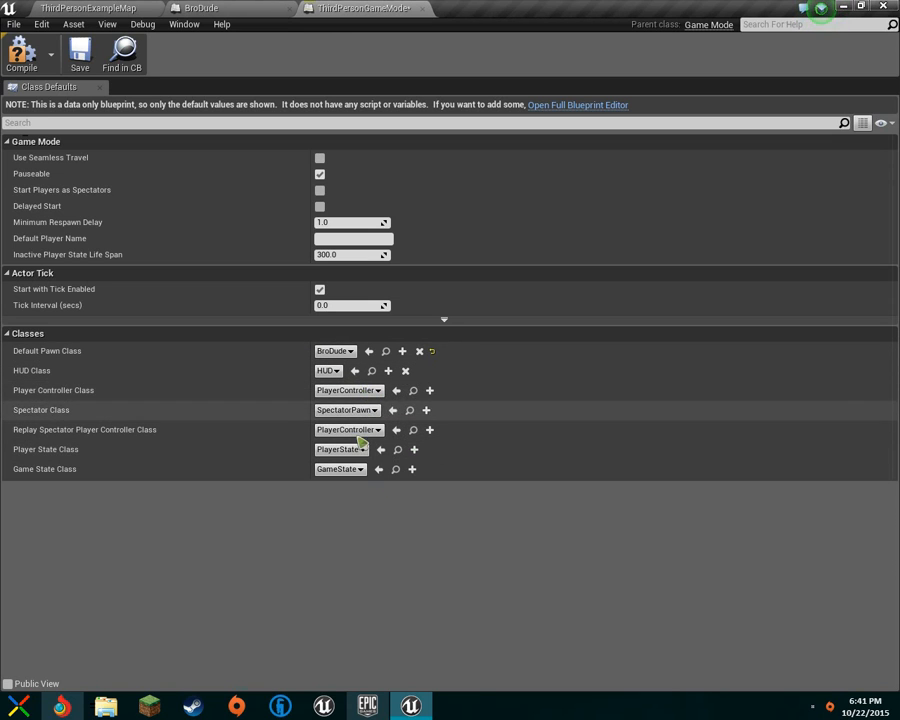
{"action": "left_click", "coordinate": [24, 55]}
{"action": "left_click", "coordinate": [424, 8]}
Close BroDude's Construction Script graph and inspect the character model with its camera in the blueprint viewport
{"action": "right_click_drag", "start_coordinate": [455, 180], "coordinate": [327, 183]}
{"action": "scroll", "coordinate": [390, 217], "scroll_direction": "down", "scroll_amount": 2}
{"action": "right_click_drag", "start_coordinate": [390, 217], "coordinate": [404, 380]}
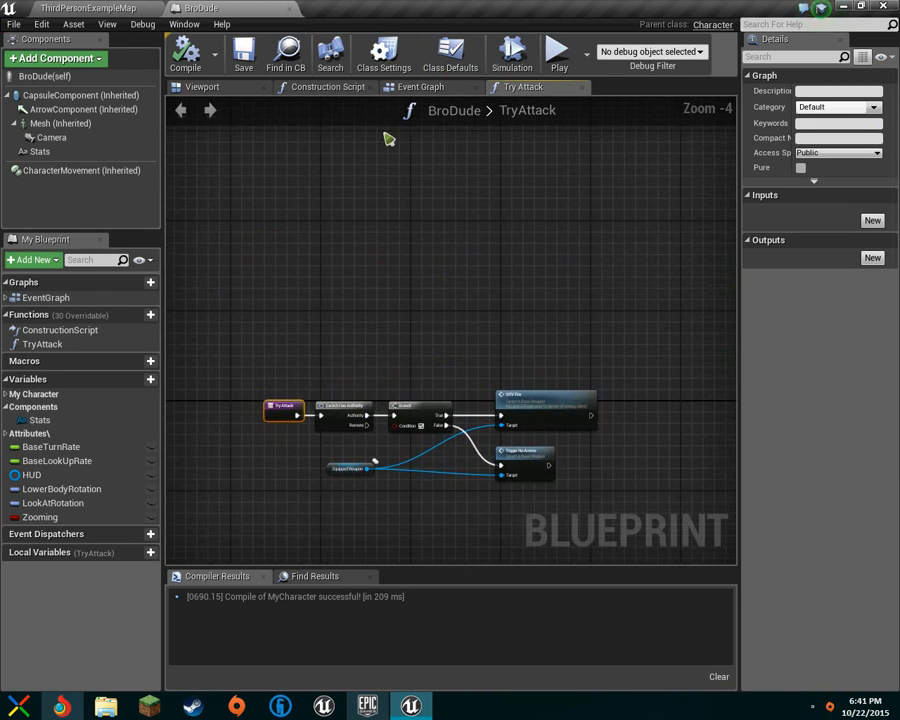
{"action": "left_click", "coordinate": [320, 88]}
{"action": "left_click", "coordinate": [370, 87]}
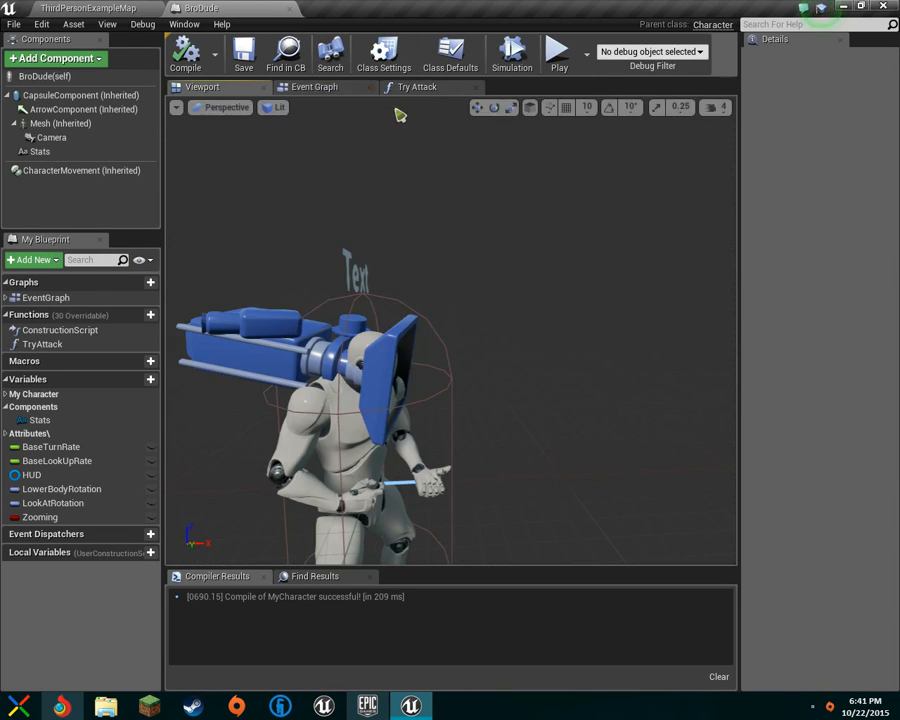
{"action": "right_click_drag", "start_coordinate": [343, 249], "coordinate": [290, 305]}
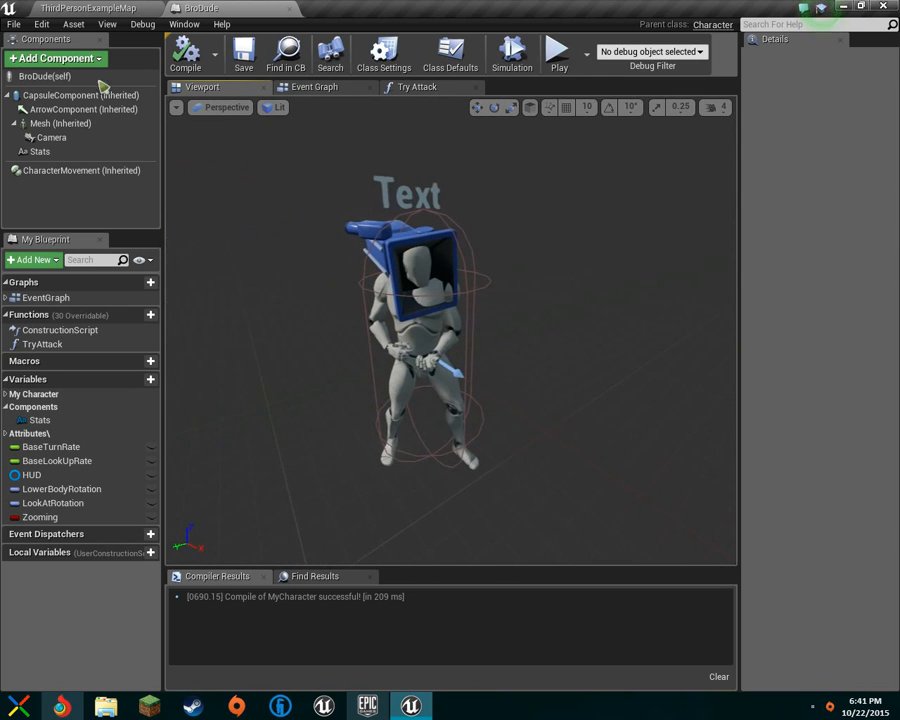
Play-test ThirdPersonExampleMap with the BroDude character and stop the session
{"action": "left_click", "coordinate": [85, 7]}
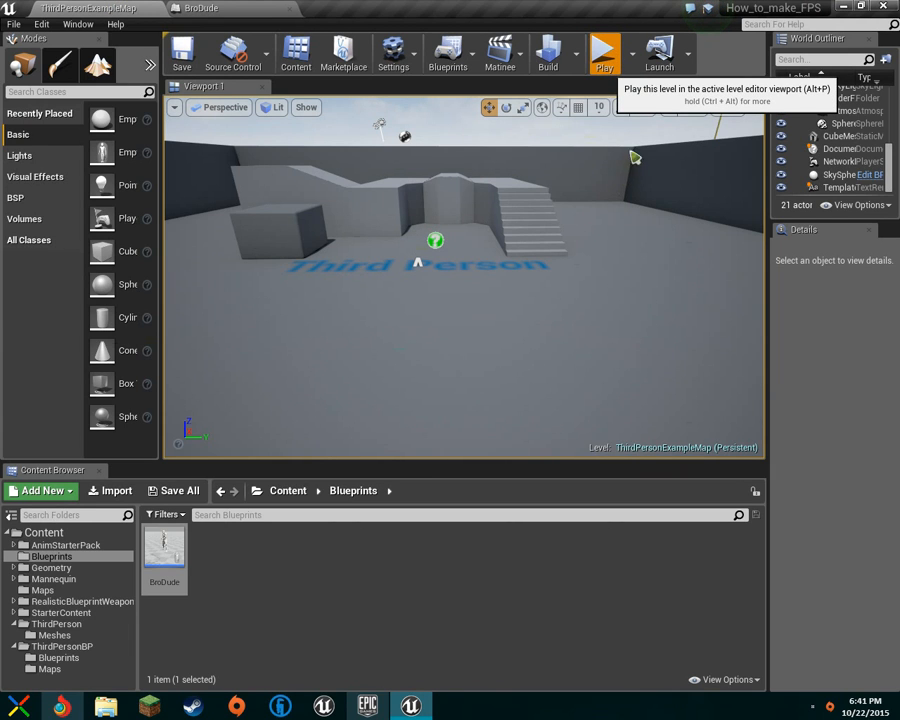
{"action": "left_click", "coordinate": [604, 55]}
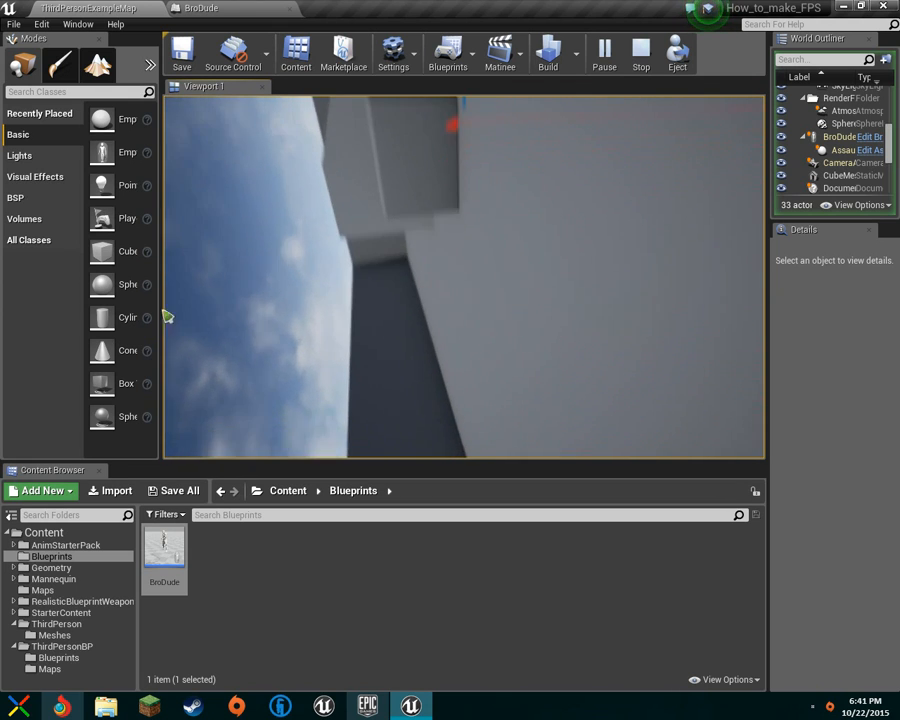
{"action": "key", "text": "Escape"}
Try different yaw and roll rotations on BroDude's Camera component, and compile the blueprint
{"action": "right_click_drag", "start_coordinate": [450, 330], "coordinate": [420, 320]}
{"action": "left_click", "coordinate": [480, 260]}
{"action": "right_click_drag", "start_coordinate": [480, 260], "coordinate": [350, 290]}
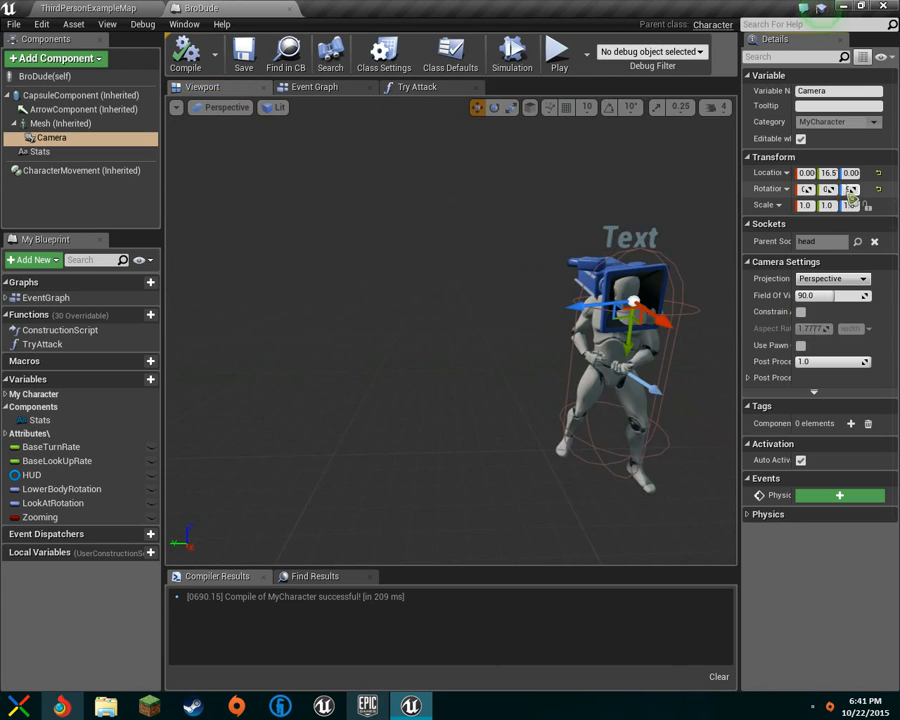
{"action": "left_click_drag", "start_coordinate": [849, 190], "coordinate": [830, 190]}
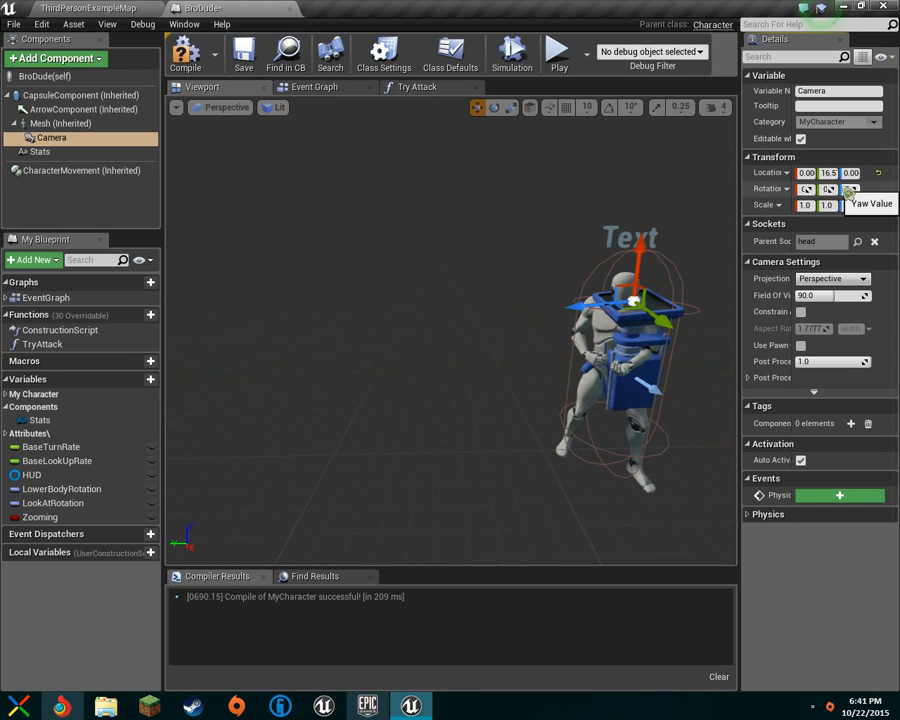
{"action": "left_click_drag", "start_coordinate": [849, 190], "coordinate": [880, 190]}
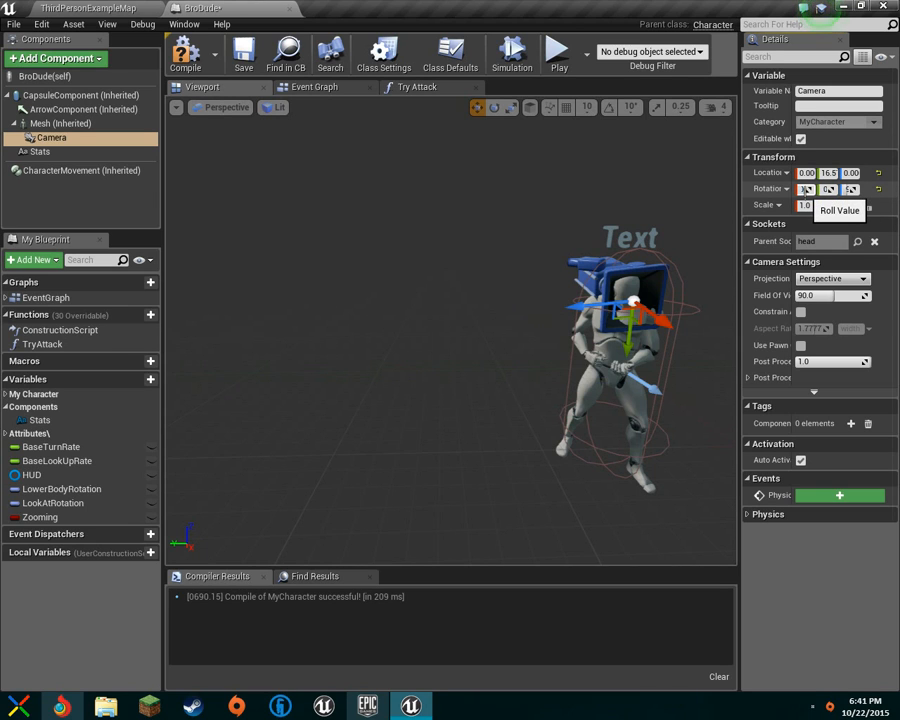
{"action": "key", "text": "Return"}
{"action": "left_click_drag", "start_coordinate": [646, 225], "coordinate": [637, 225]}
{"action": "left_click", "coordinate": [195, 64]}
Play-test the level to check the changed camera roll, and stop the session
{"action": "left_click", "coordinate": [130, 8]}
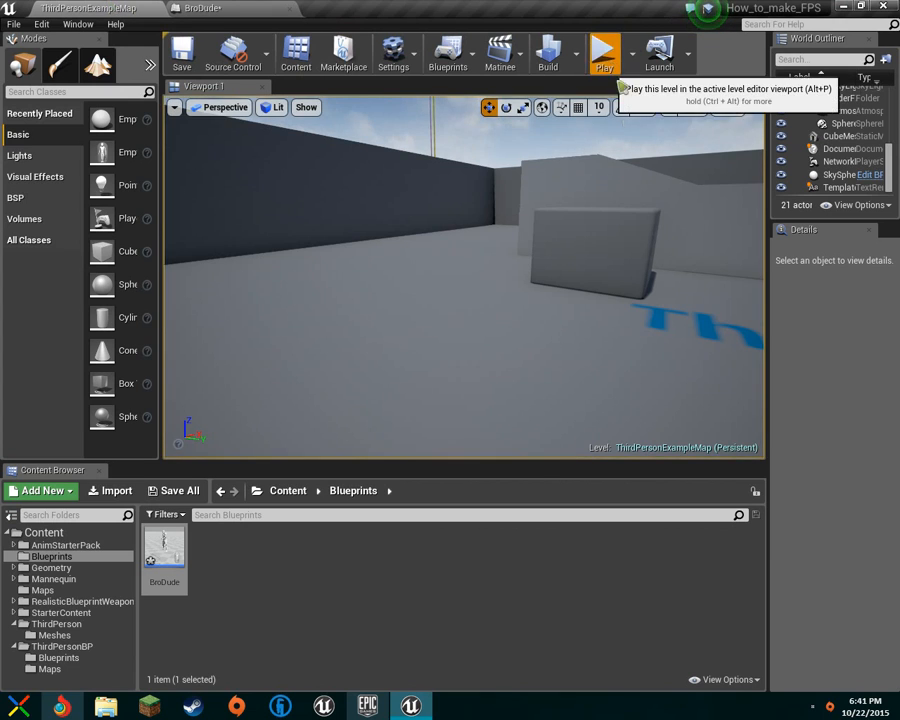
{"action": "left_click", "coordinate": [600, 50]}
{"action": "key", "text": "Escape"}
Set the Camera component's X rotation to 180° in BroDude and compile the blueprint
{"action": "left_click", "coordinate": [200, 8]}
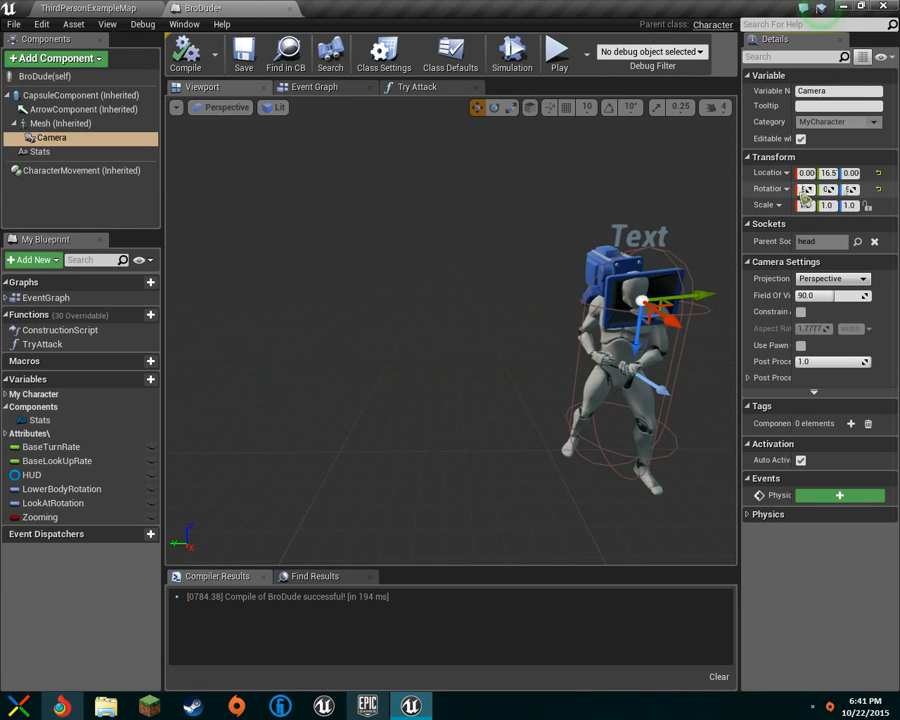
{"action": "left_click_drag", "start_coordinate": [745, 218], "coordinate": [474, 218]}
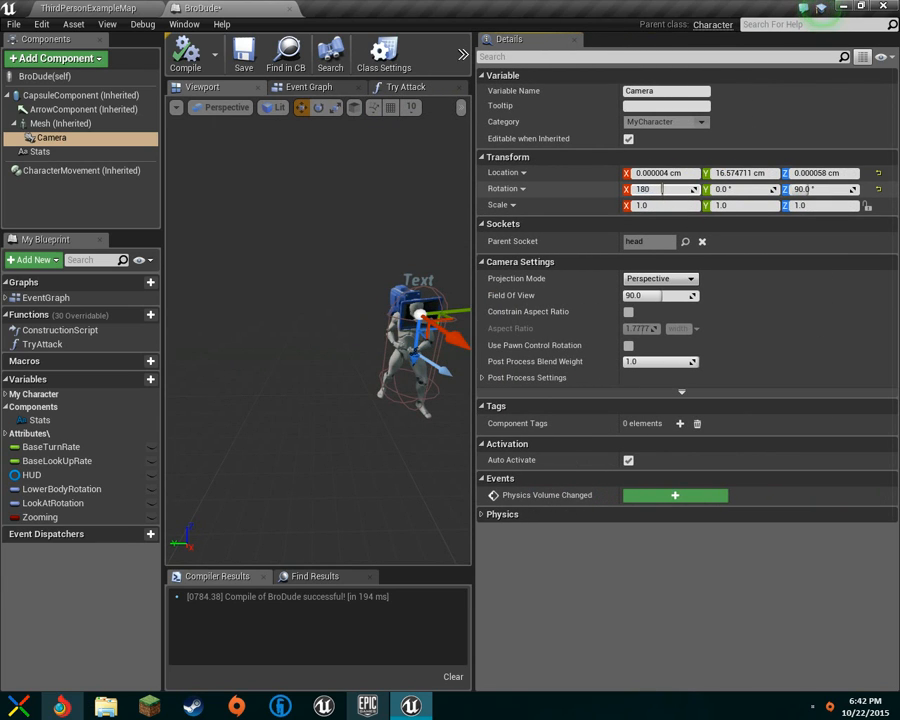
{"action": "left_click", "coordinate": [183, 48]}
Play-test the level with the 180° camera roll, stop the session and return to the BroDude blueprint
{"action": "left_click", "coordinate": [28, 6]}
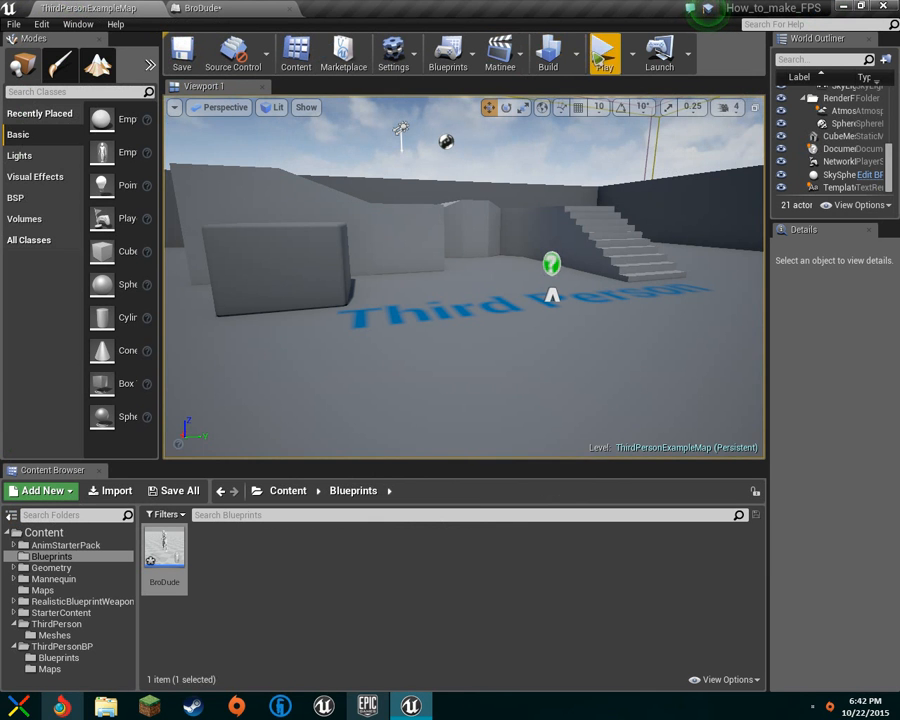
{"action": "left_click", "coordinate": [598, 55]}
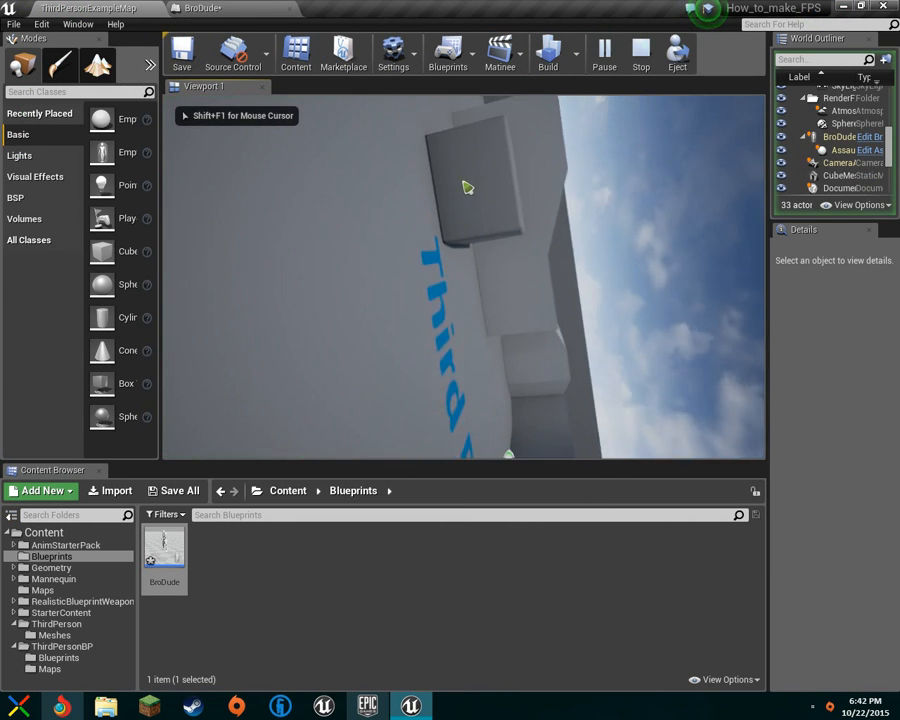
{"action": "key", "text": "Escape"}
{"action": "left_click", "coordinate": [200, 7]}
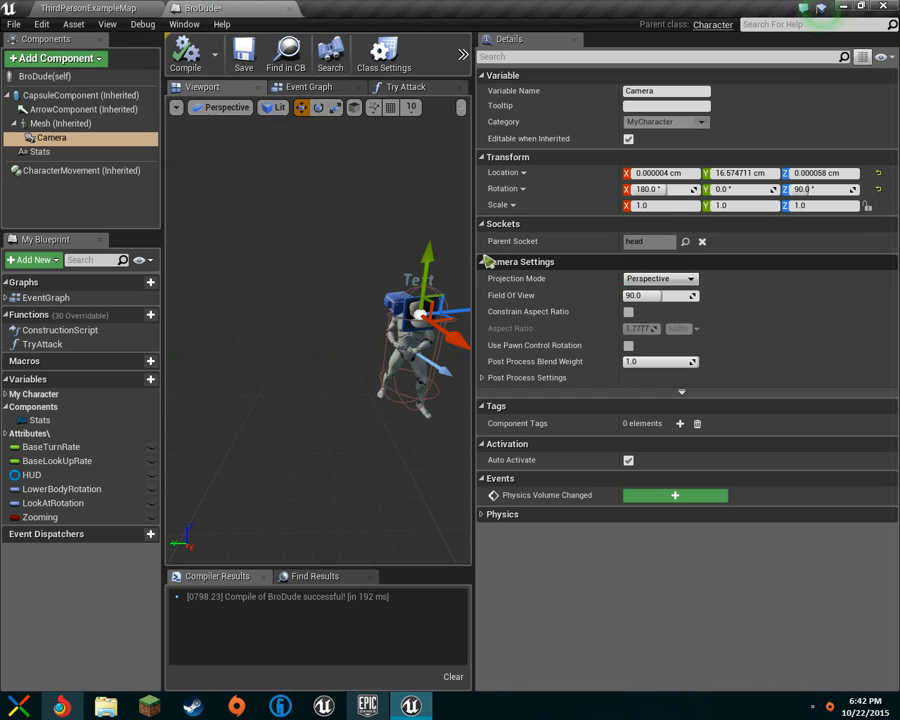
Try rotating BroDude's Camera component about its roll axis in 10° snaps, ending at about 180°, and compile the blueprint
{"action": "mouse_move", "coordinate": [392, 285]}
{"action": "right_mouse_down"}
{"action": "mouse_move", "coordinate": [440, 285]}
{"action": "mouse_move", "coordinate": [392, 285]}
{"action": "right_mouse_up"}
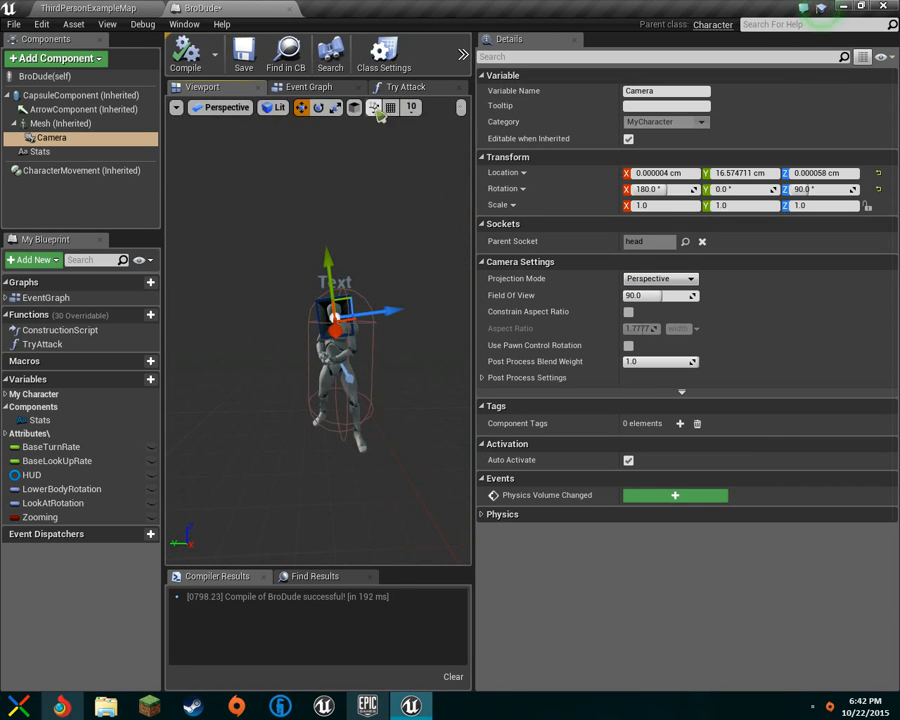
{"action": "left_click_drag", "start_coordinate": [478, 166], "coordinate": [668, 174]}
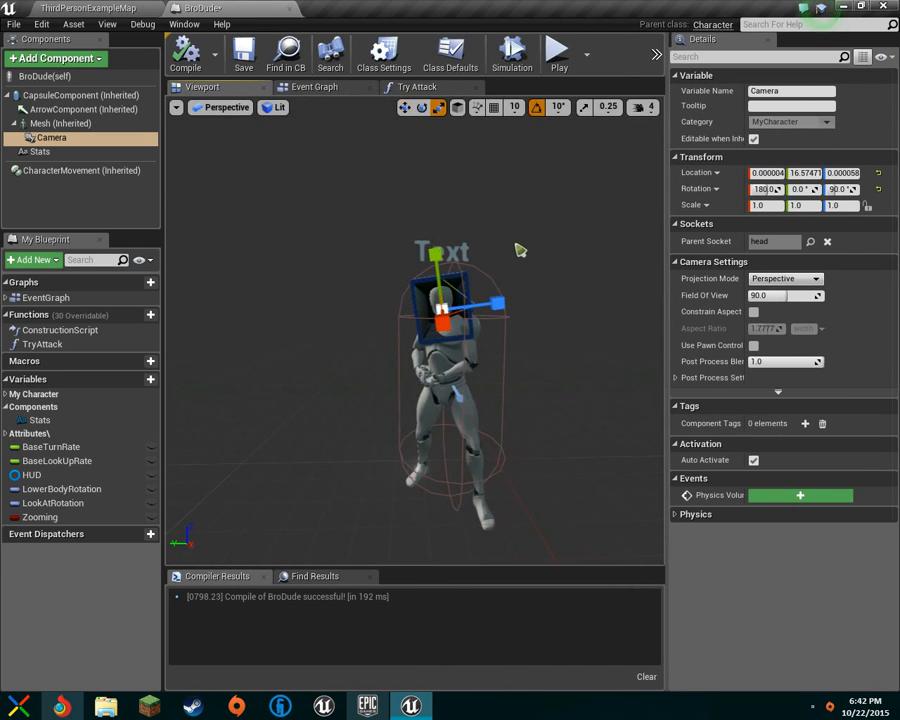
{"action": "key", "text": "e"}
{"action": "left_click_drag", "start_coordinate": [500, 257], "coordinate": [470, 350]}
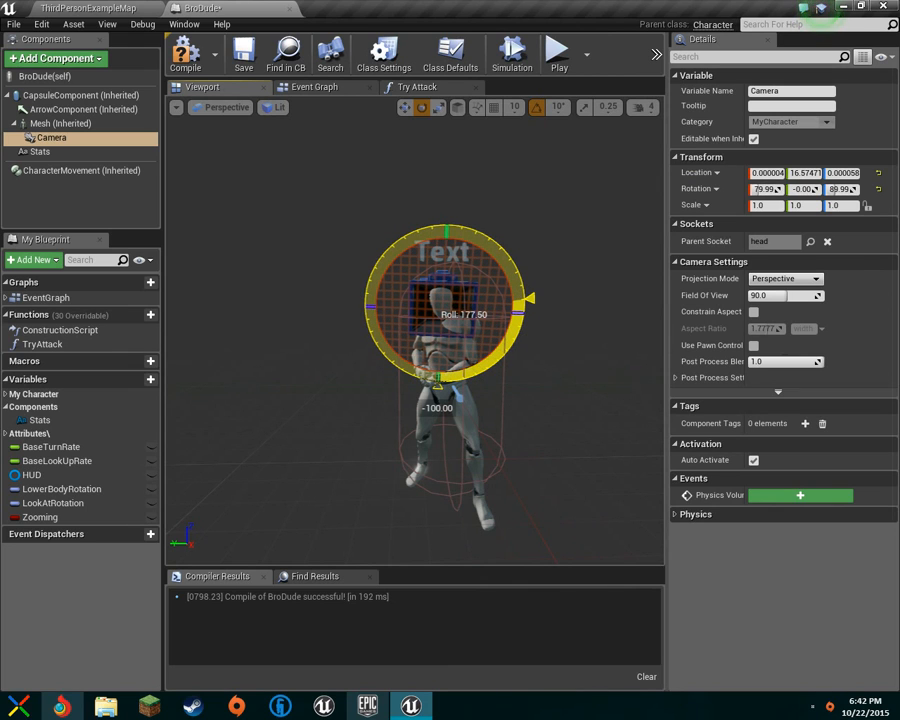
{"action": "mouse_move", "coordinate": [470, 350]}
{"action": "left_mouse_down"}
{"action": "mouse_move", "coordinate": [458, 355]}
{"action": "mouse_move", "coordinate": [481, 342]}
{"action": "left_mouse_up"}
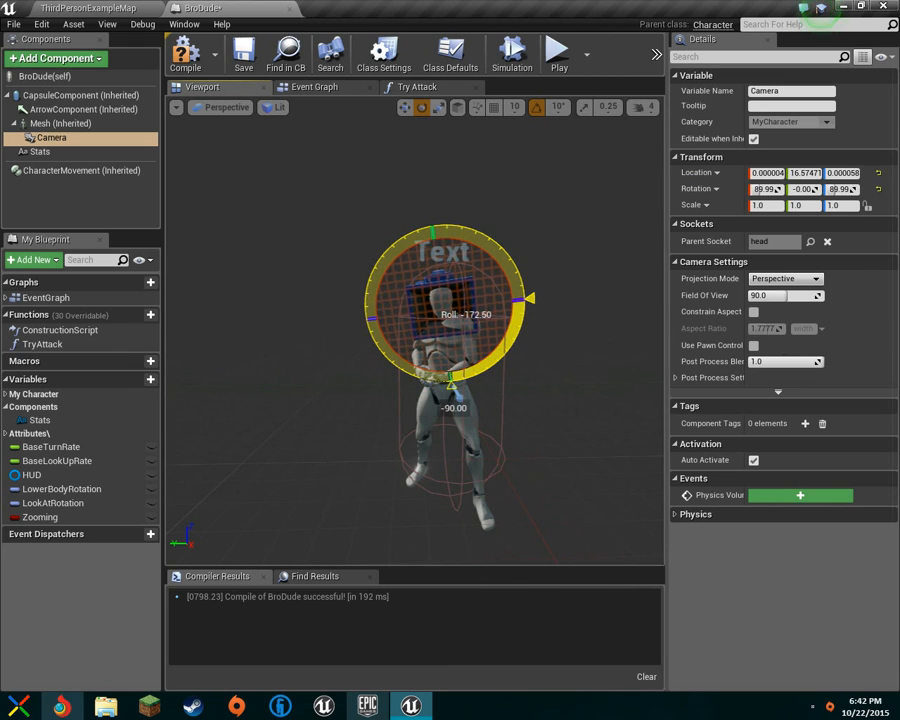
{"action": "left_click_drag", "start_coordinate": [453, 385], "coordinate": [432, 222]}
{"action": "left_click_drag", "start_coordinate": [505, 263], "coordinate": [525, 298]}
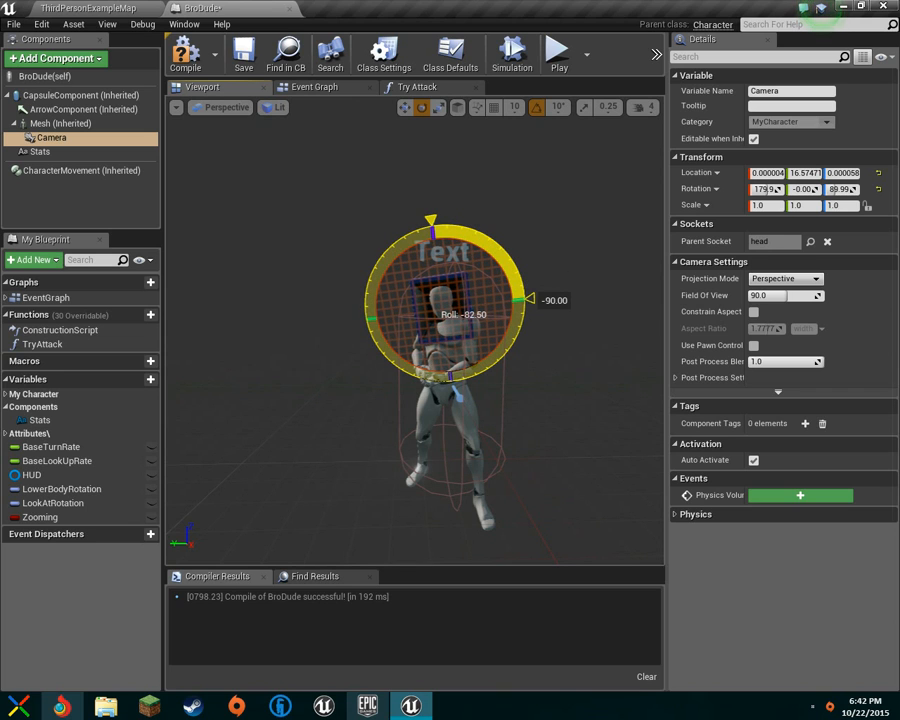
{"action": "left_click_drag", "start_coordinate": [525, 298], "coordinate": [524, 298]}
{"action": "left_click", "coordinate": [185, 52]}
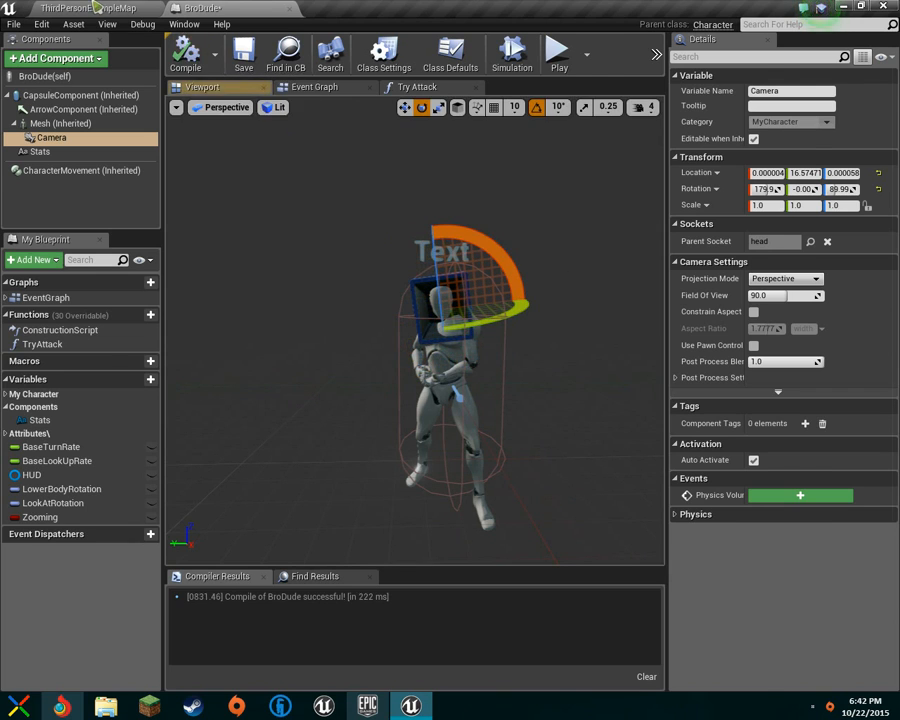
Play-test the level to check the rotated camera, stop the session and reopen the BroDude blueprint
{"action": "left_click", "coordinate": [90, 8]}
{"action": "left_click", "coordinate": [603, 50]}
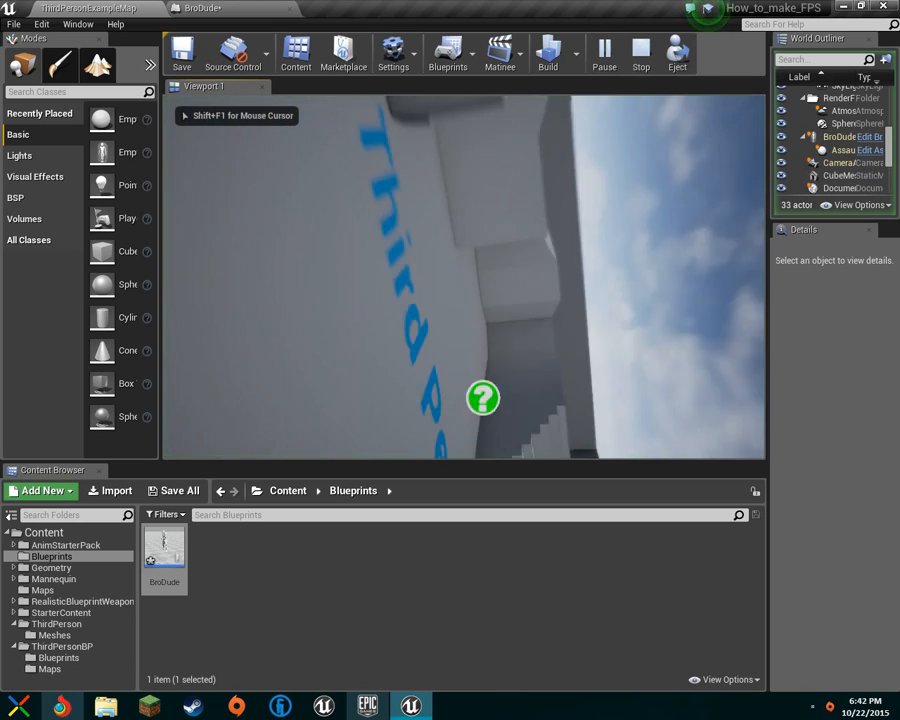
{"action": "key", "text": "Escape"}
{"action": "left_click", "coordinate": [200, 8]}
Try an X rotation of about 90° on the Camera component and play-test the level with the compiled blueprint
{"action": "left_click_drag", "start_coordinate": [527, 295], "coordinate": [455, 390]}
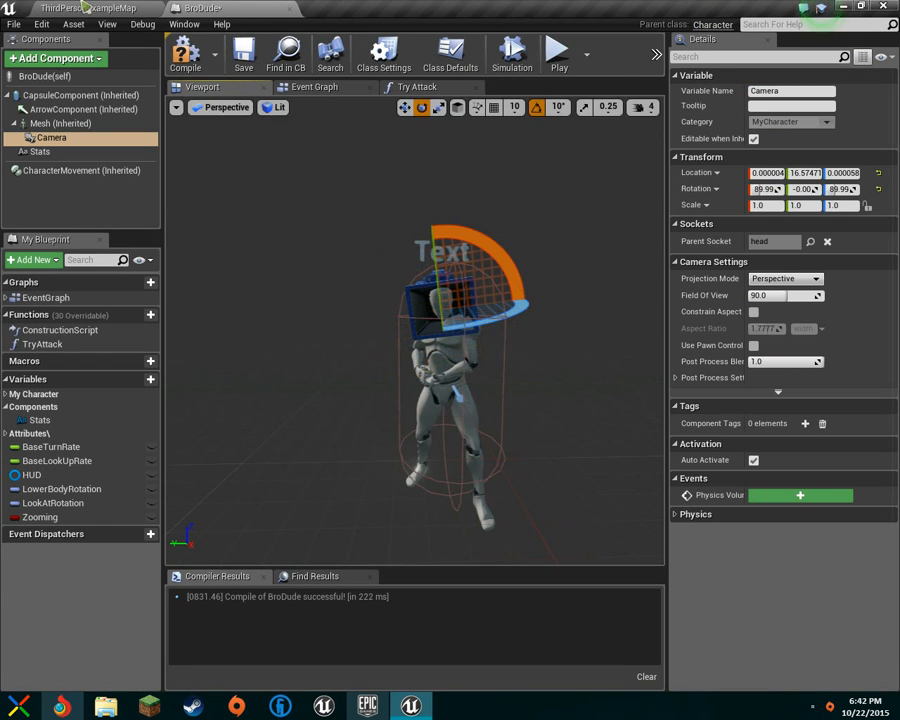
{"action": "left_click", "coordinate": [191, 68]}
{"action": "left_click", "coordinate": [92, 8]}
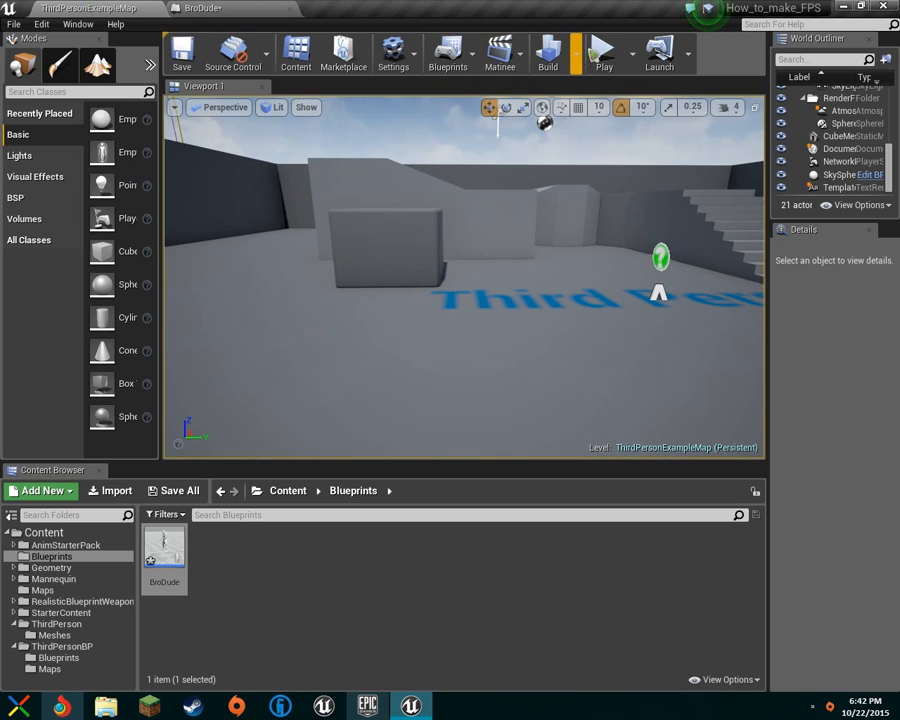
{"action": "left_click", "coordinate": [596, 62]}
{"action": "key", "text": "Escape"}
{"action": "left_click", "coordinate": [203, 8]}
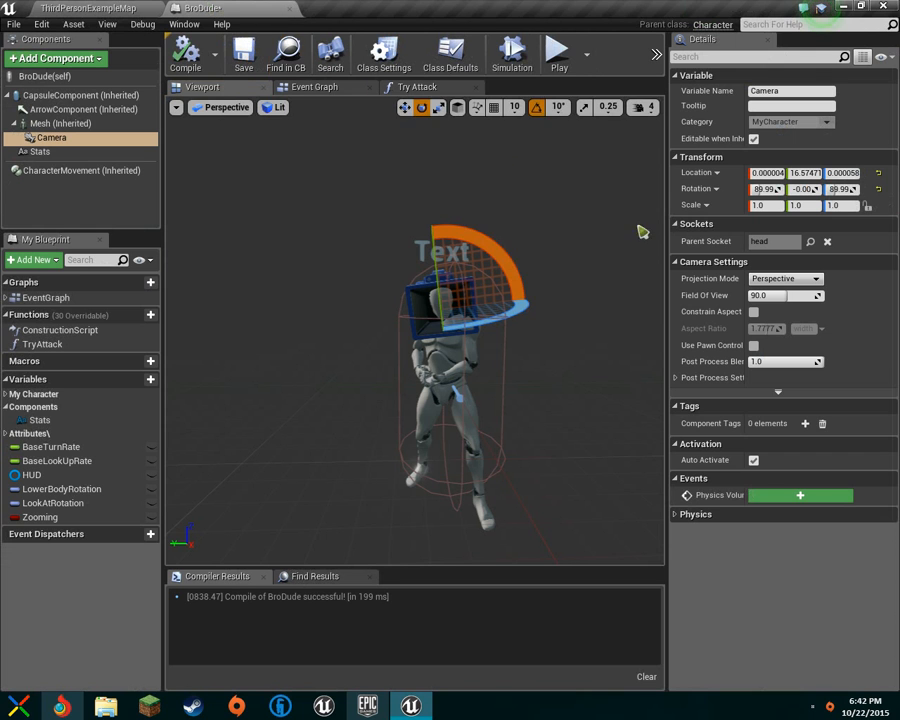
Rotate the Camera component by -180° to an X rotation of about -90° and compile BroDude
{"action": "left_click_drag", "start_coordinate": [512, 265], "coordinate": [366, 334]}
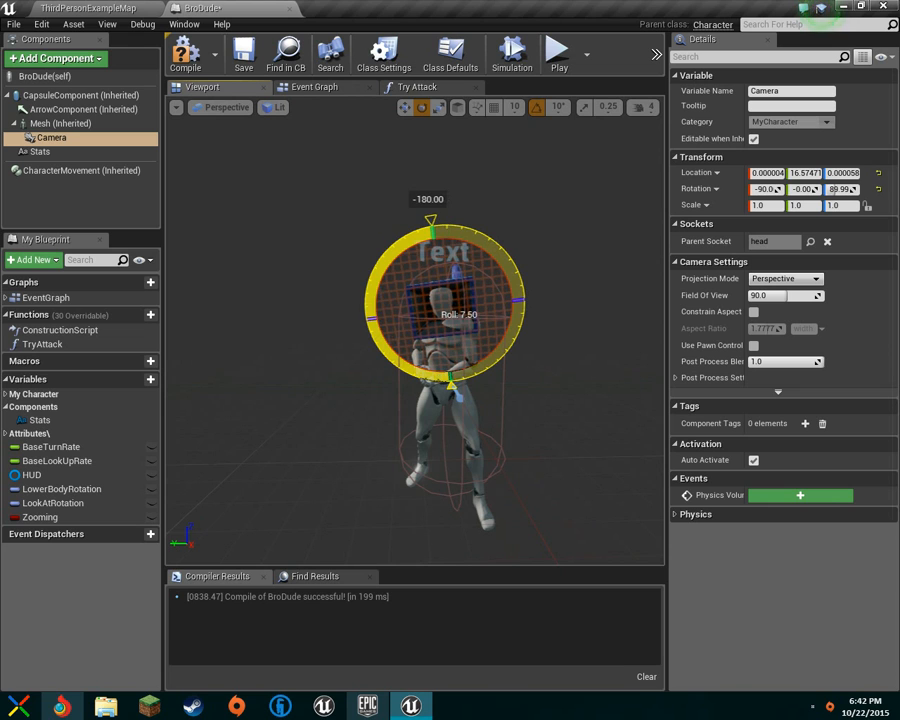
{"action": "left_click", "coordinate": [186, 52]}
Play-test the level by walking around with the -90° camera roll, stop the session and return to BroDude
{"action": "left_click", "coordinate": [92, 8]}
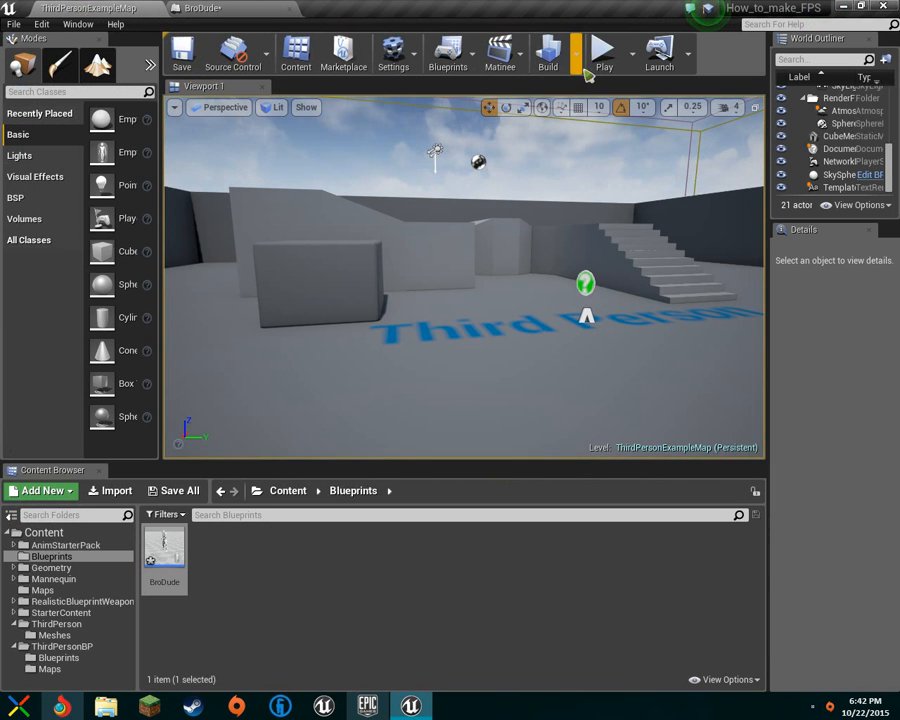
{"action": "left_click", "coordinate": [603, 52]}
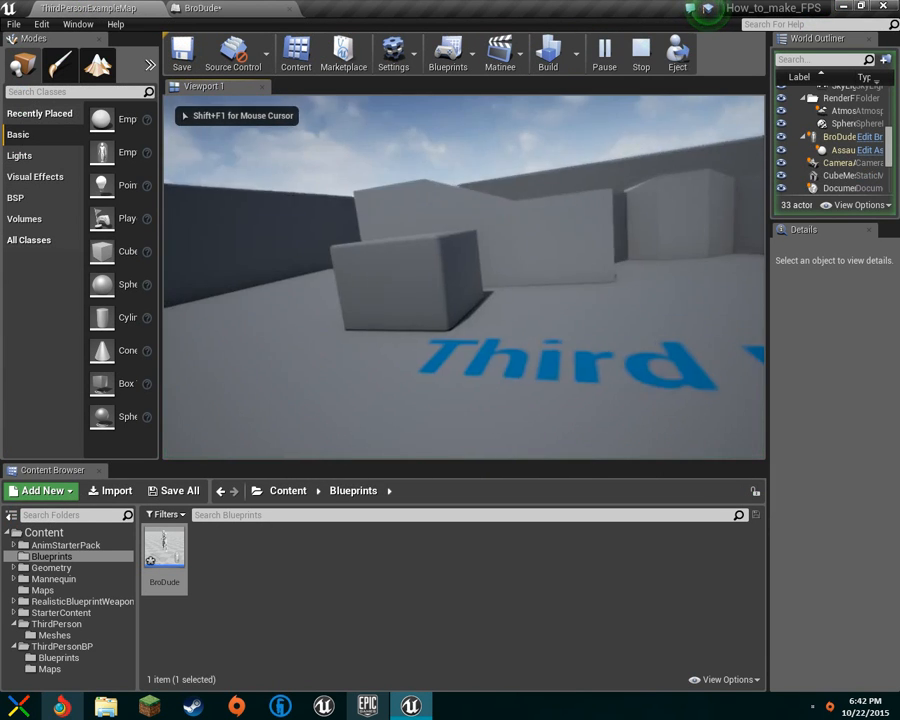
{"action": "key", "text": "w"}
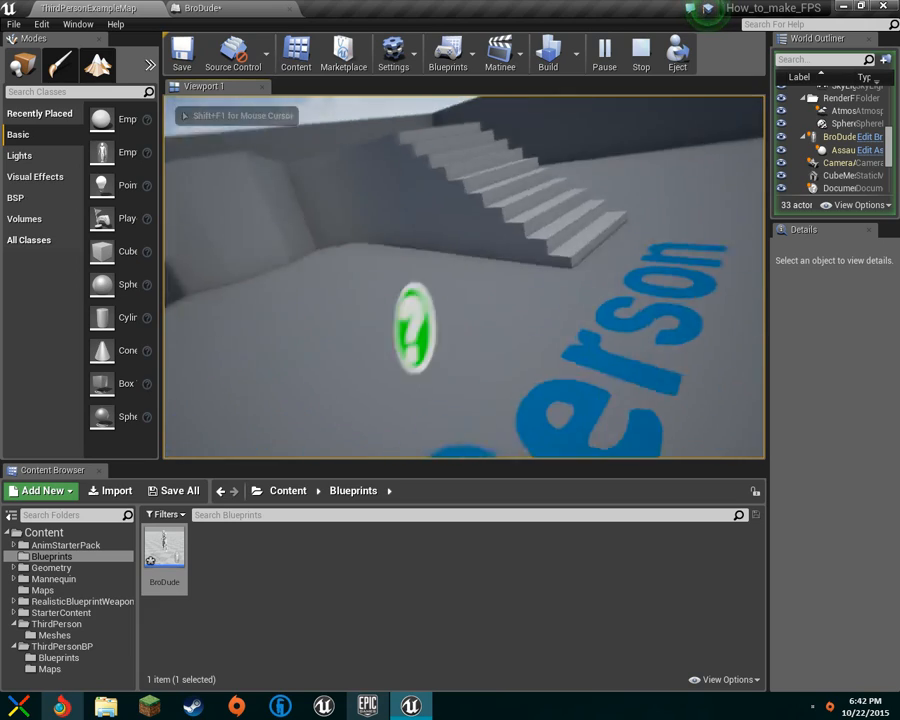
{"action": "key", "text": "w"}
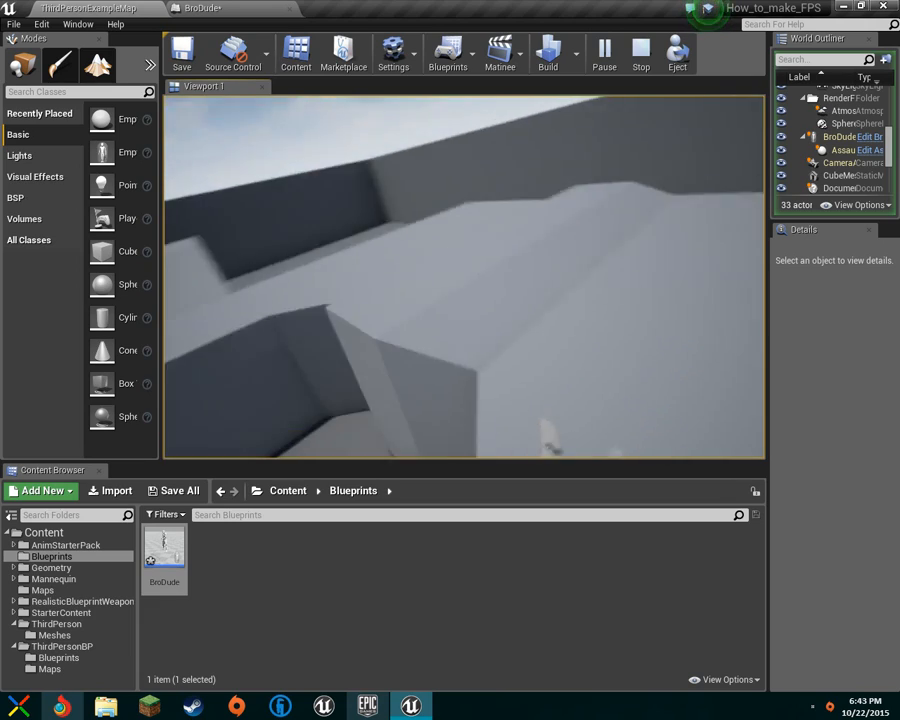
{"action": "key", "text": "Escape"}
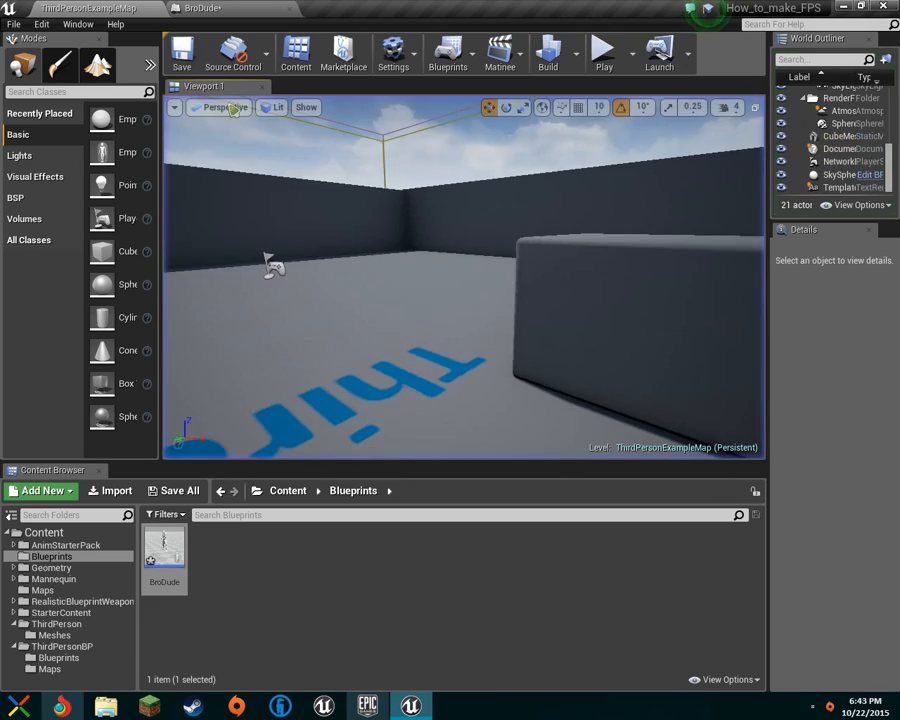
{"action": "left_click", "coordinate": [205, 9]}
Enable Use Pawn Control Rotation on the Camera component
{"action": "left_click_drag", "start_coordinate": [205, 8], "coordinate": [420, 74]}
{"action": "left_click_drag", "start_coordinate": [322, 48], "coordinate": [310, 9]}
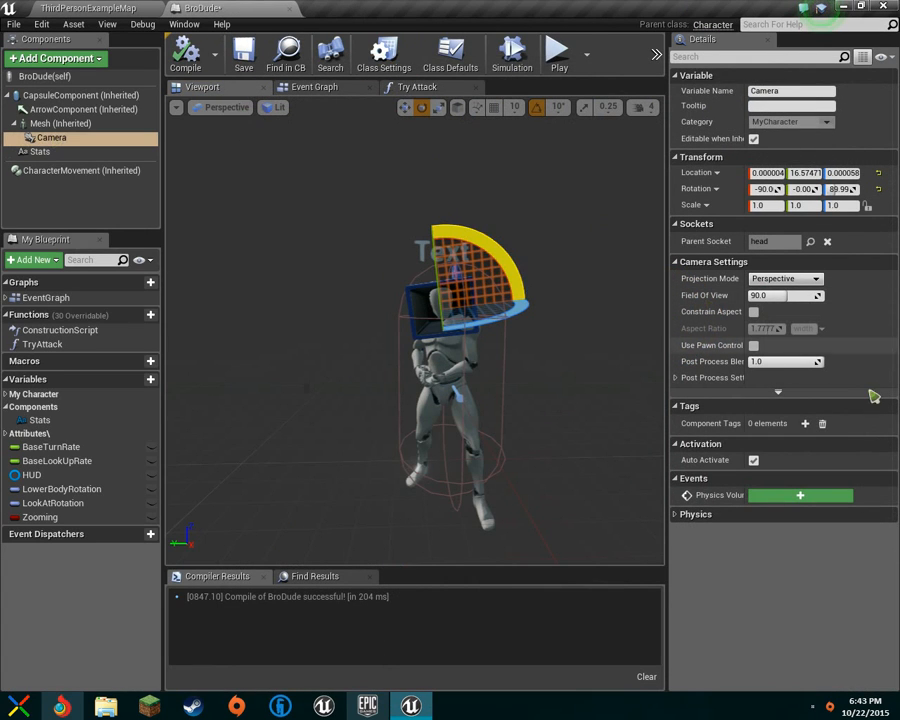
{"action": "left_click_drag", "start_coordinate": [669, 321], "coordinate": [556, 316]}
{"action": "left_click", "coordinate": [681, 346]}
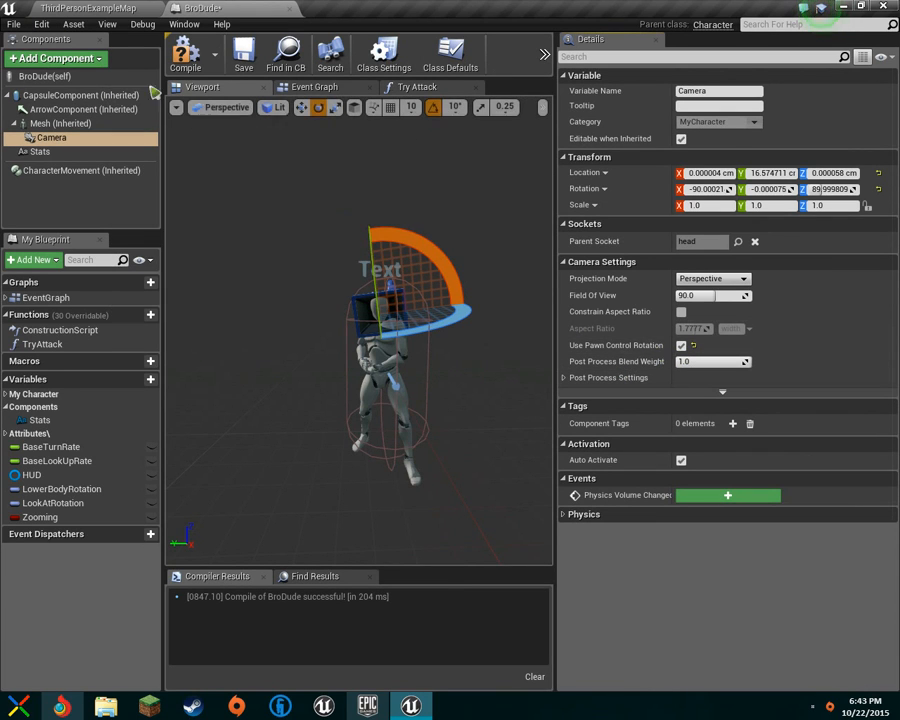
Filter BroDude's own default properties by "yaw" to check its Use Controller Rotation Yaw setting
{"action": "left_click", "coordinate": [55, 76]}
{"action": "left_click", "coordinate": [785, 76]}
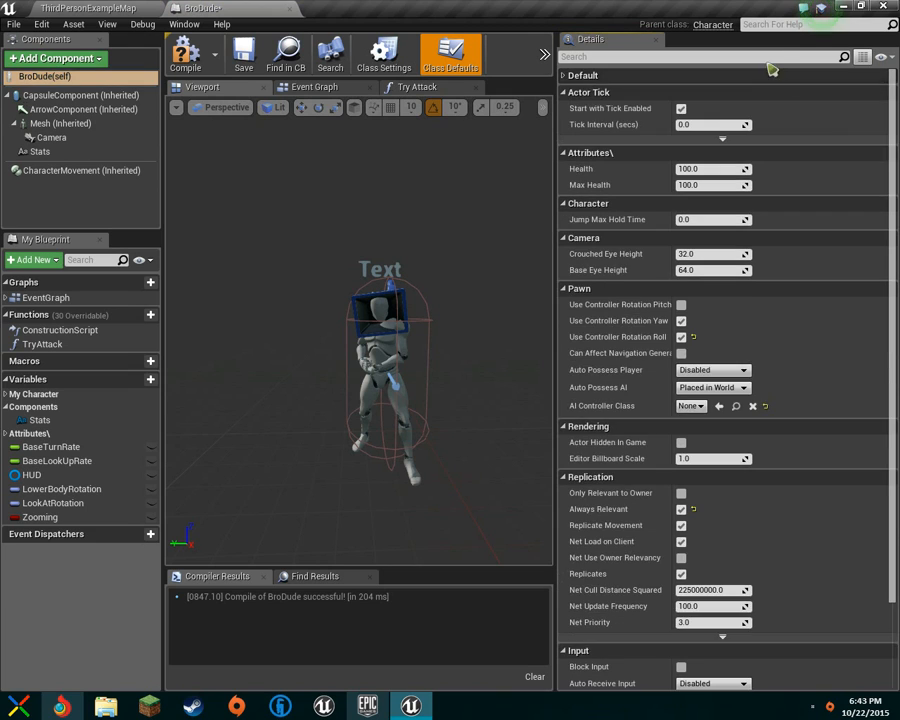
{"action": "left_click", "coordinate": [637, 75]}
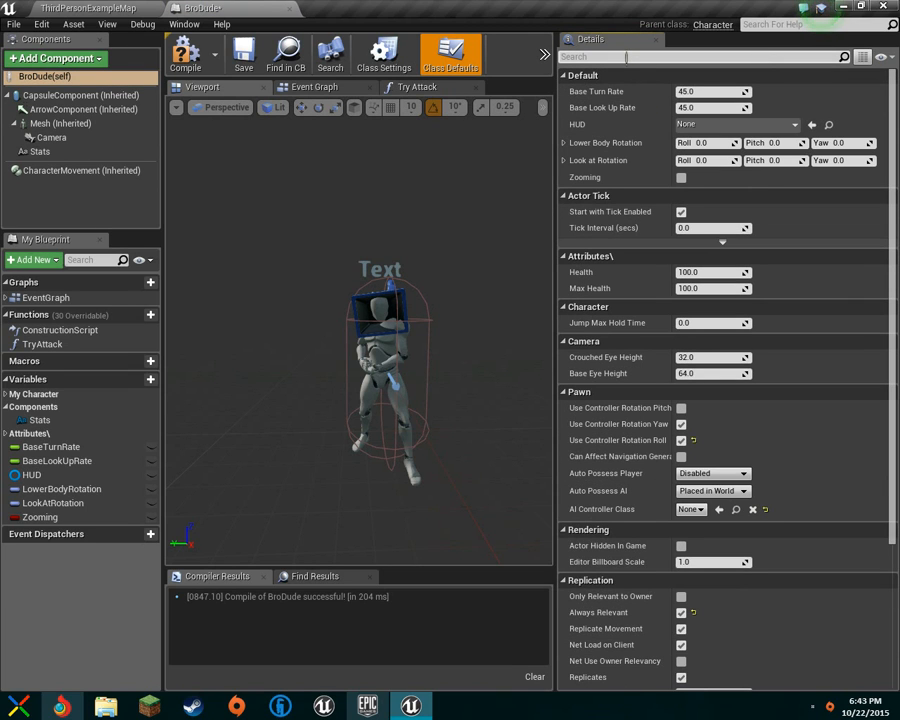
{"action": "type", "text": "yaw"}
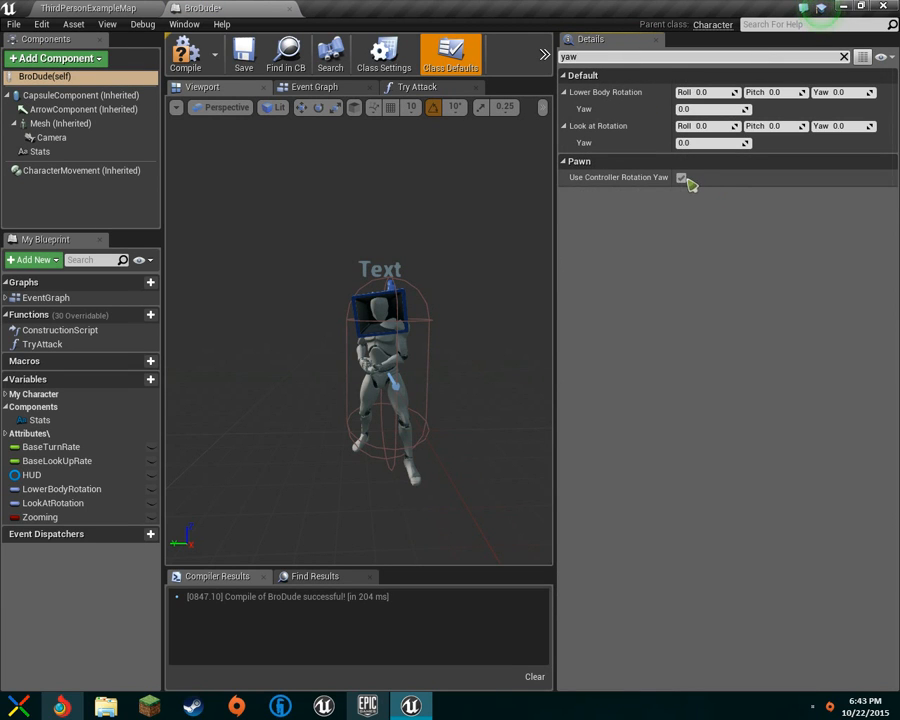
{"action": "left_click_drag", "start_coordinate": [558, 238], "coordinate": [674, 260]}
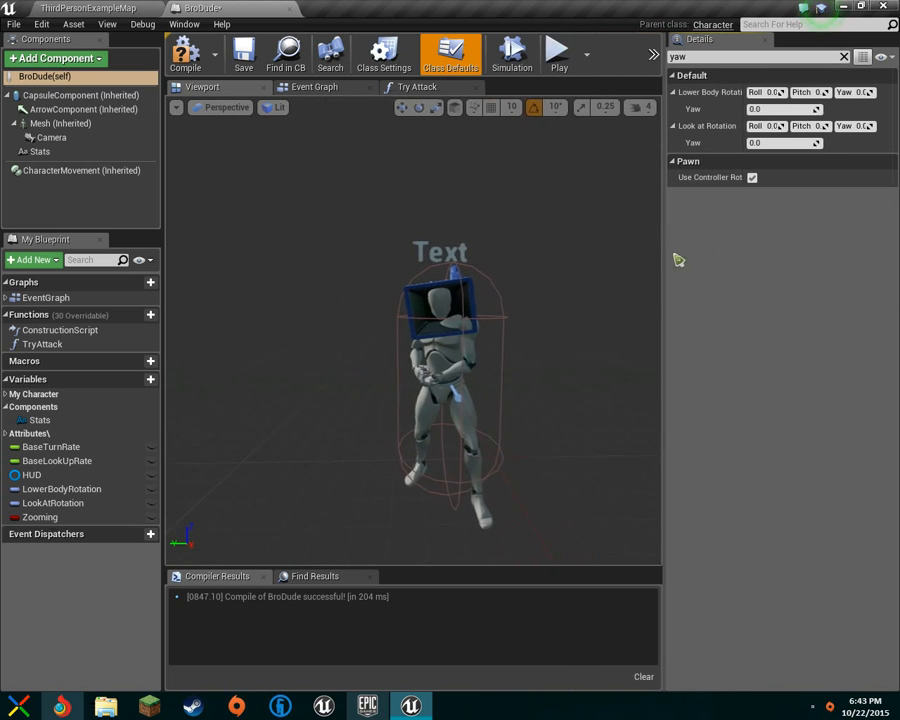
Compile BroDude and play-test the level, walking and looking around with the pawn-controlled camera, and stop the session
{"action": "left_click", "coordinate": [52, 137]}
{"action": "left_click", "coordinate": [183, 57]}
{"action": "left_click", "coordinate": [124, 9]}
{"action": "left_click", "coordinate": [605, 58]}
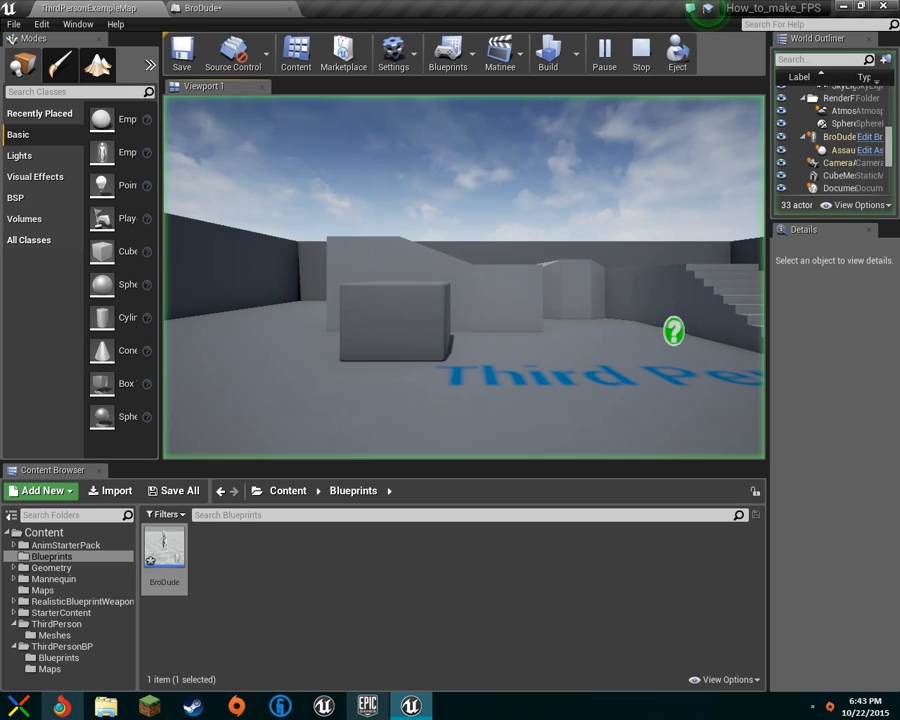
{"action": "left_click", "coordinate": [463, 277]}
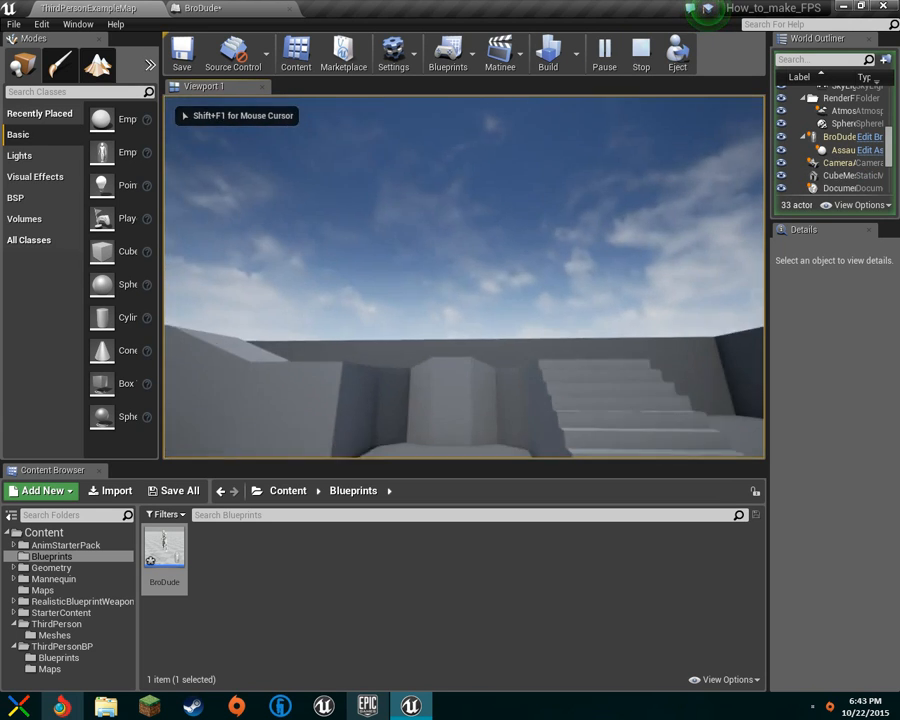
{"action": "key", "text": "w"}
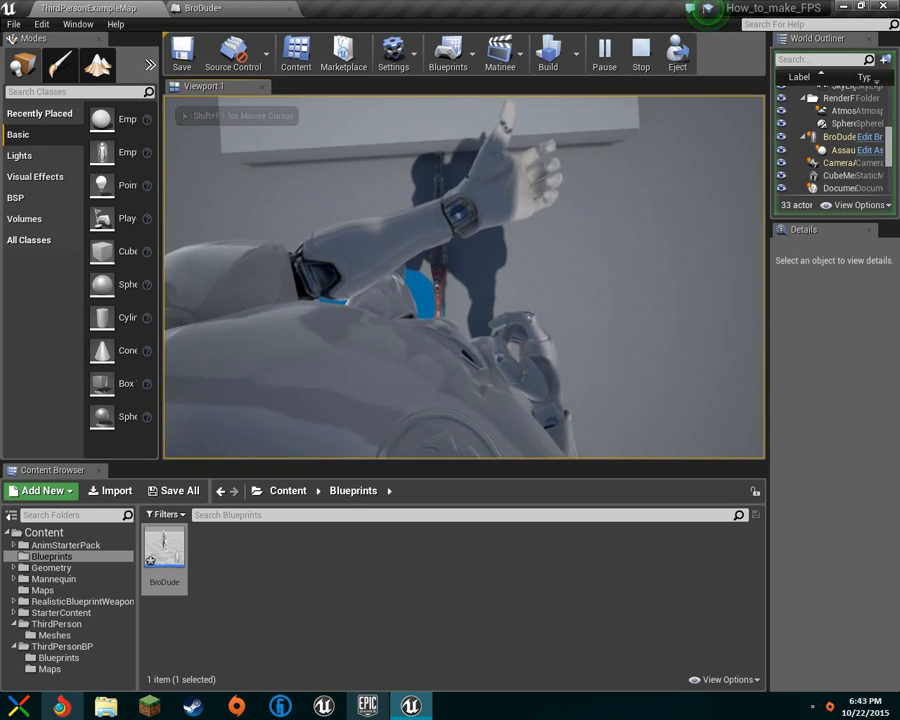
{"action": "key", "text": "w"}
{"action": "key", "text": "w"}
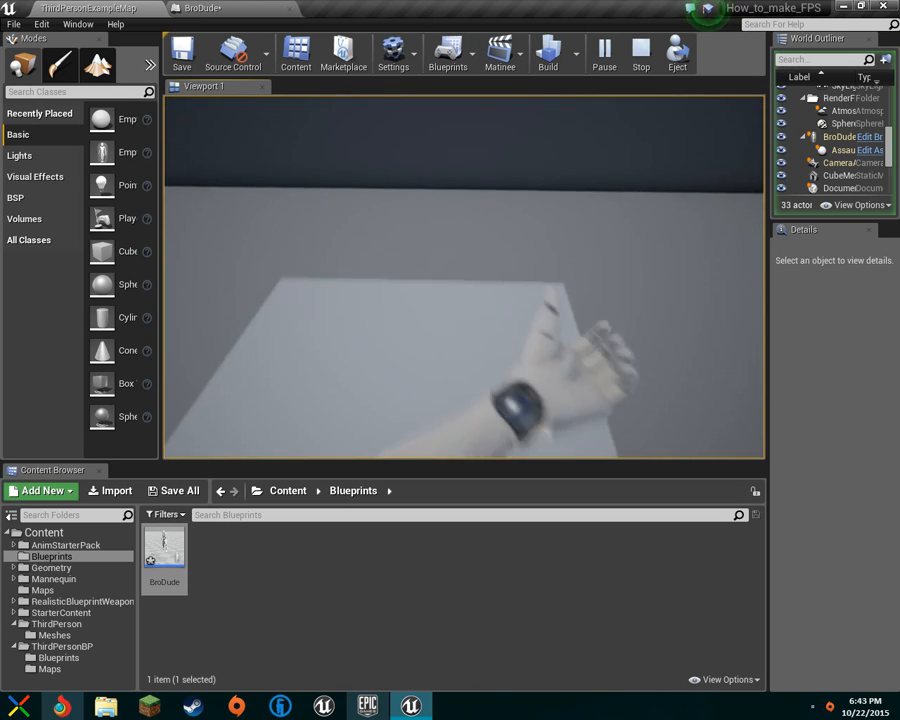
{"action": "key", "text": "w"}
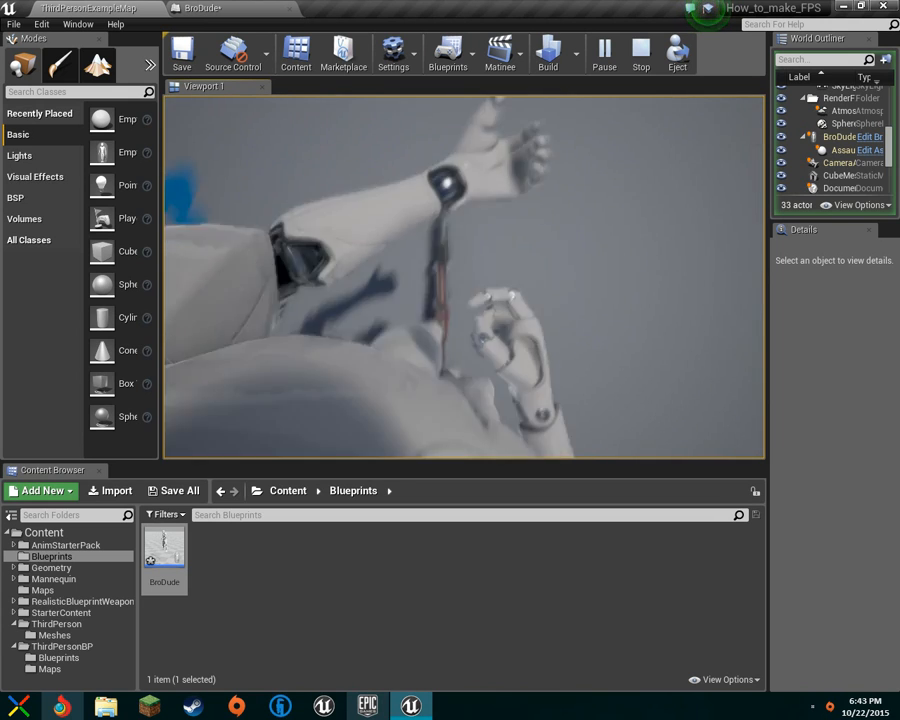
{"action": "key", "text": "w"}
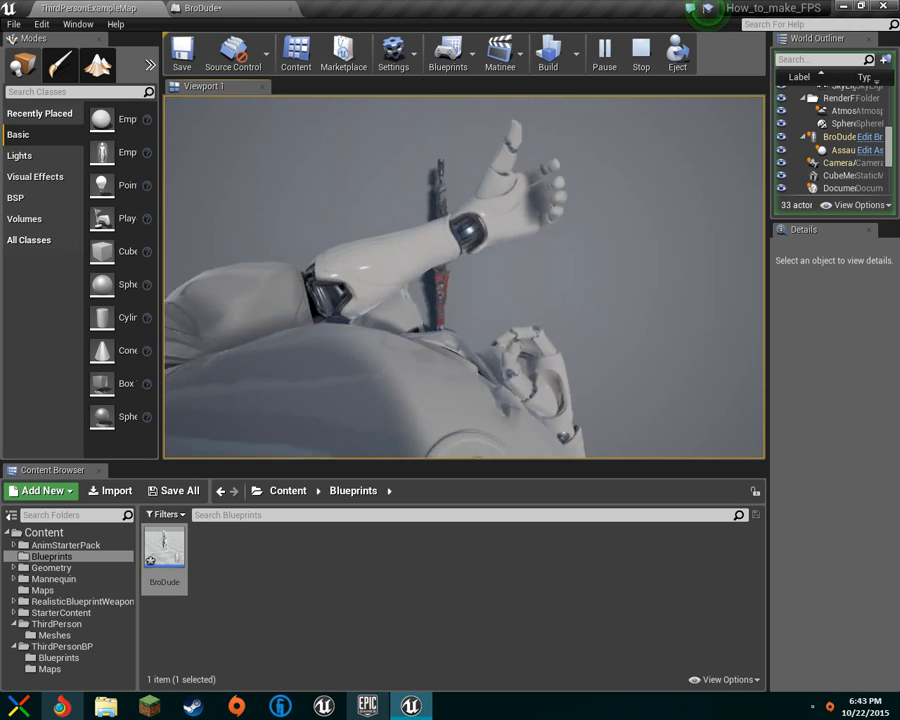
{"action": "key", "text": "w"}
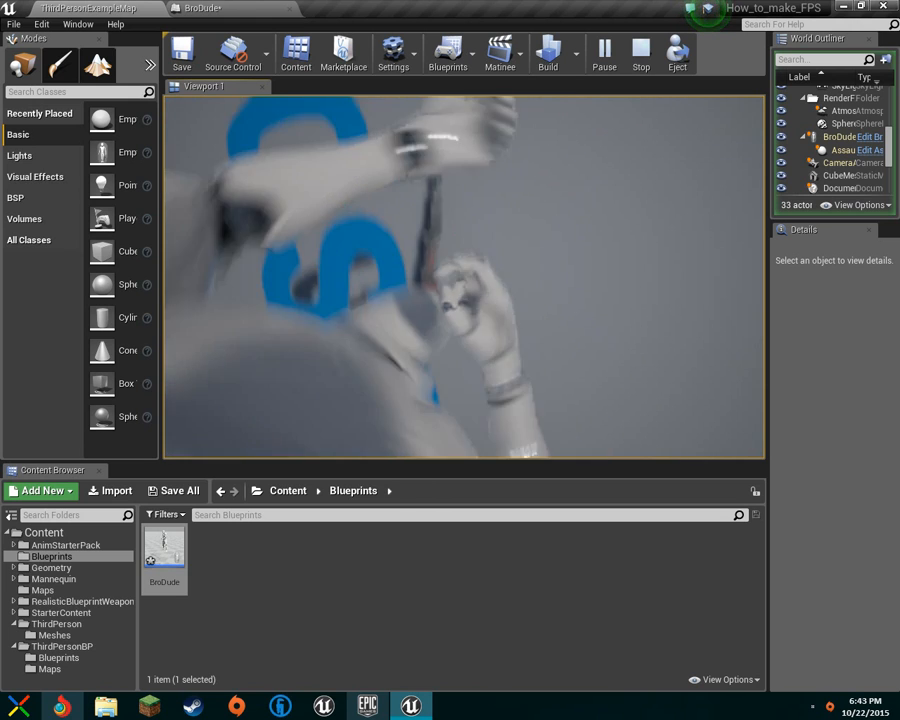
{"action": "key", "text": "w"}
{"action": "key", "text": "w"}
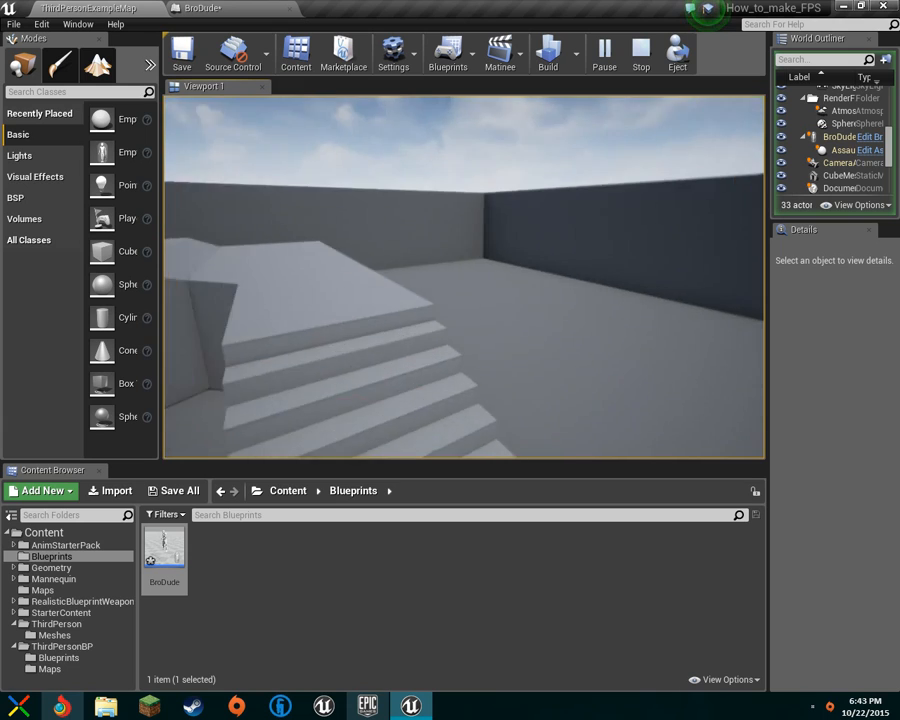
{"action": "key", "text": "w"}
{"action": "key", "text": "Escape"}
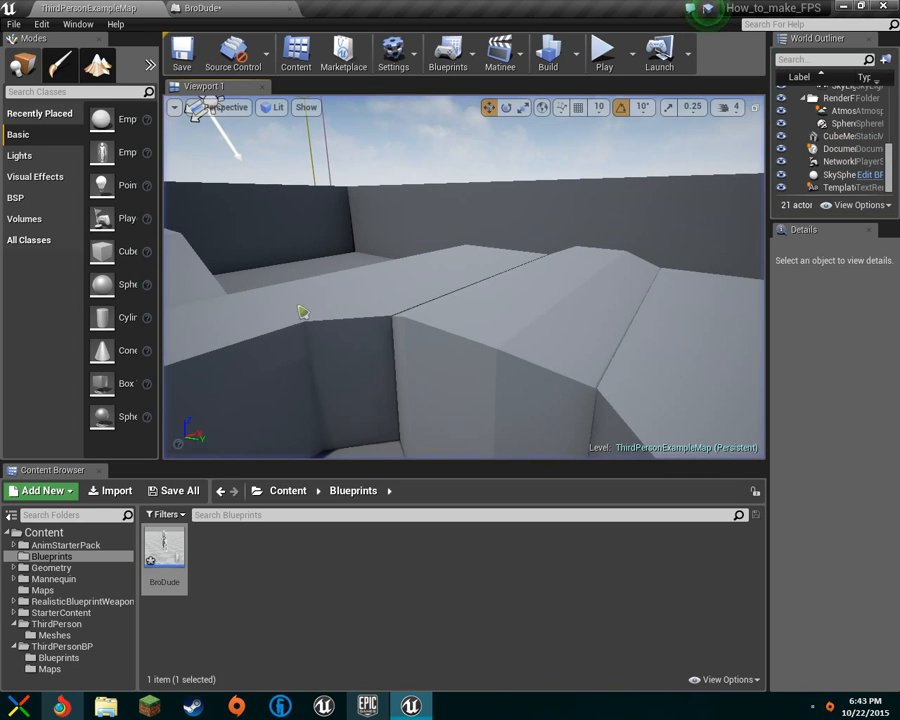
Look over BroDude's Try Attack function and Event Graph, and return to the ThirdPersonExampleMap level
{"action": "left_click", "coordinate": [202, 8]}
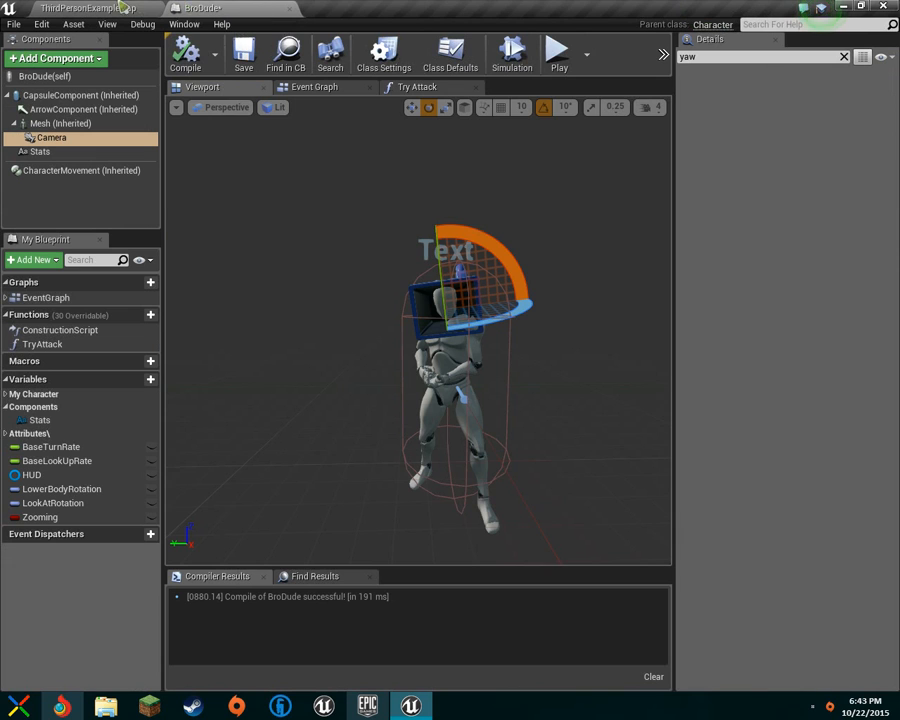
{"action": "left_click", "coordinate": [224, 231]}
{"action": "left_click", "coordinate": [413, 87]}
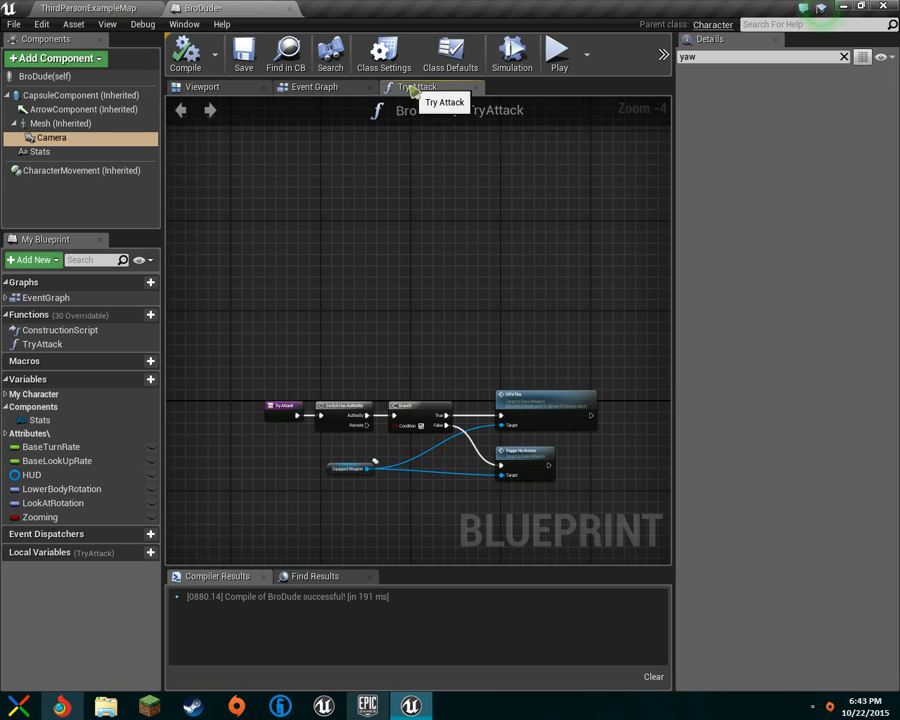
{"action": "left_click", "coordinate": [318, 87]}
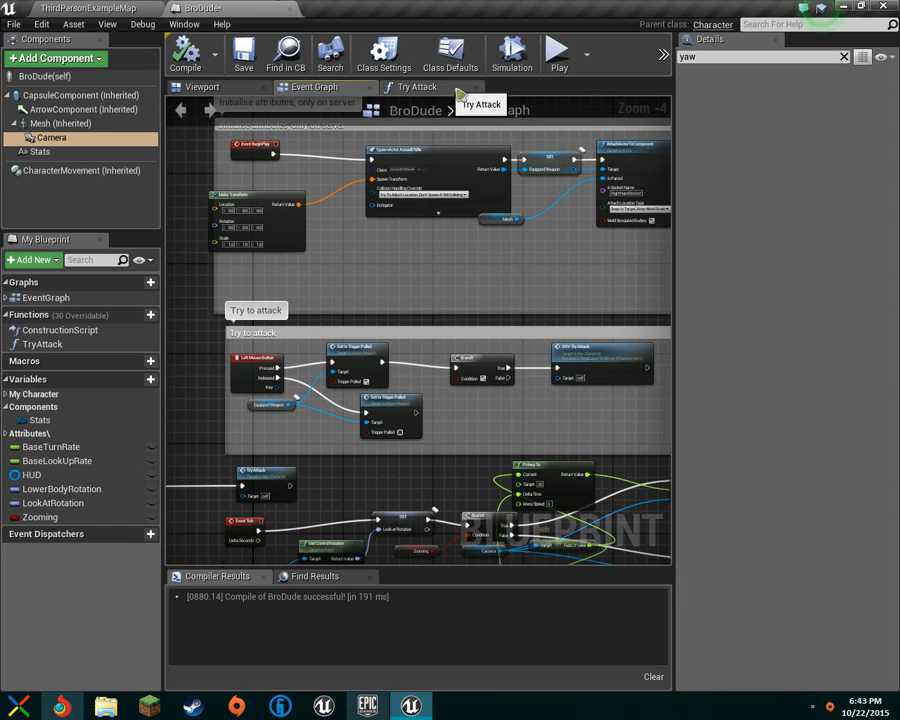
{"action": "left_click", "coordinate": [97, 7]}
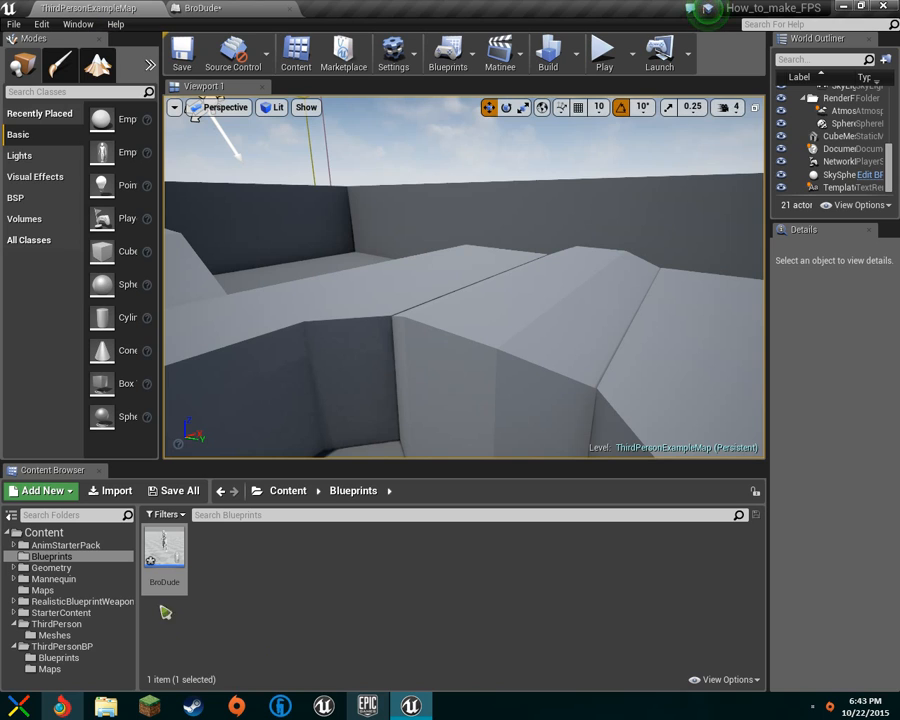
Look over the Ue4ASP_Character blueprint's Event Graph and Construction Script in the AnimStarterPack folder, close it, and return to the level
{"action": "left_click", "coordinate": [66, 545]}
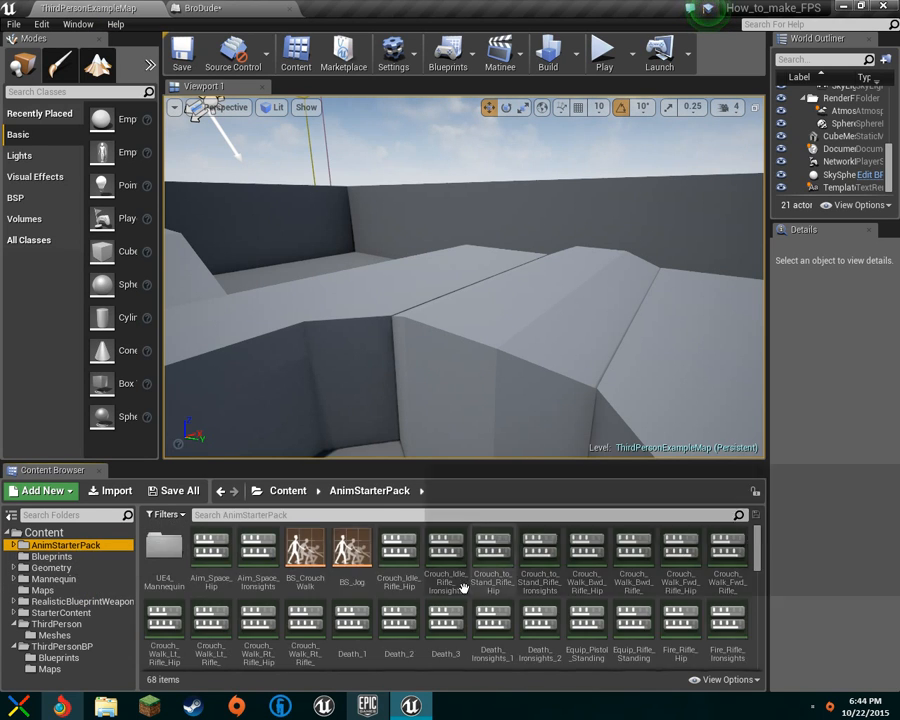
{"action": "scroll", "coordinate": [500, 600], "scroll_direction": "down", "scroll_amount": 5}
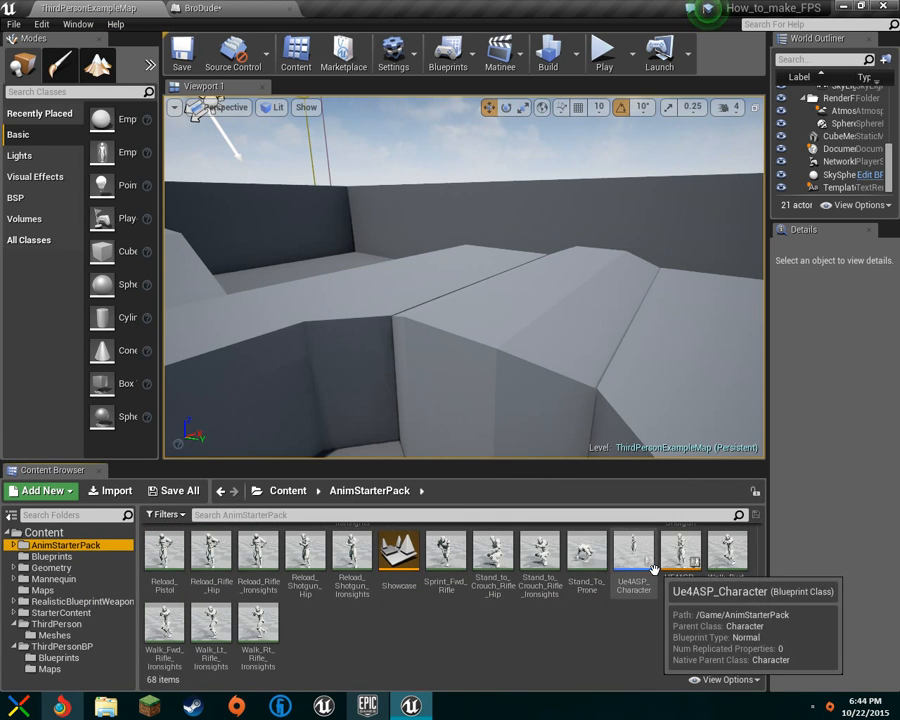
{"action": "right_click", "coordinate": [634, 566]}
{"action": "left_click", "coordinate": [700, 626]}
{"action": "right_click", "coordinate": [681, 566]}
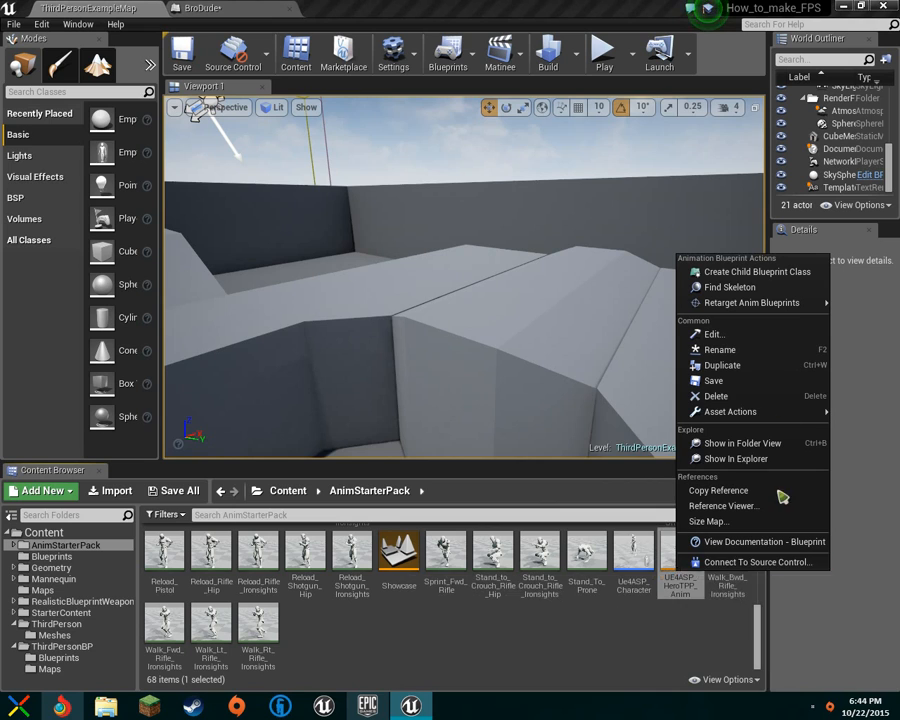
{"action": "left_click", "coordinate": [649, 580]}
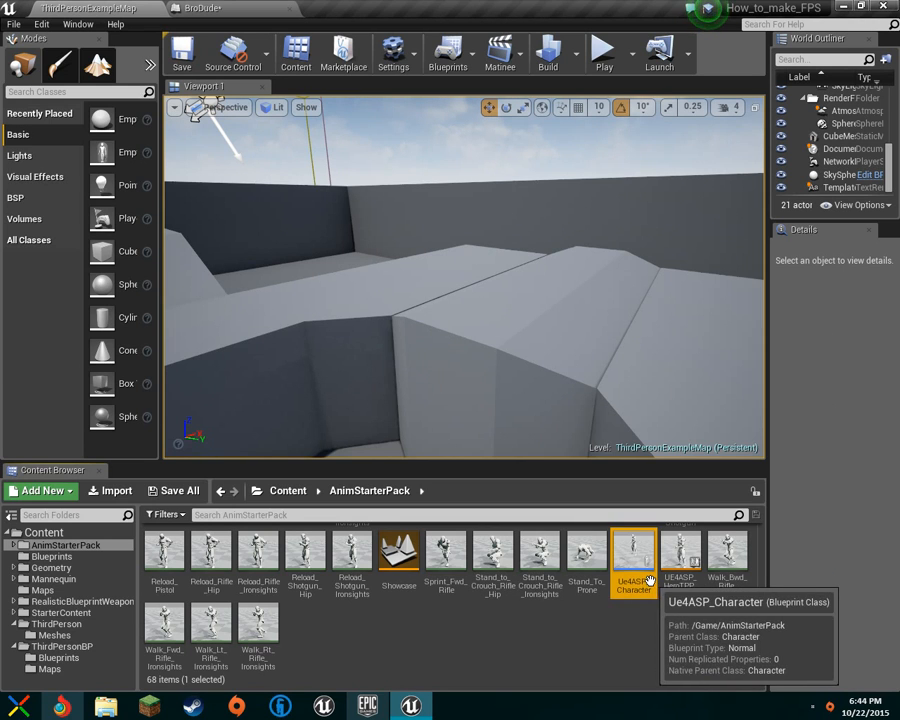
{"action": "double_click", "coordinate": [649, 580]}
{"action": "scroll", "coordinate": [494, 381], "scroll_direction": "down", "scroll_amount": 4}
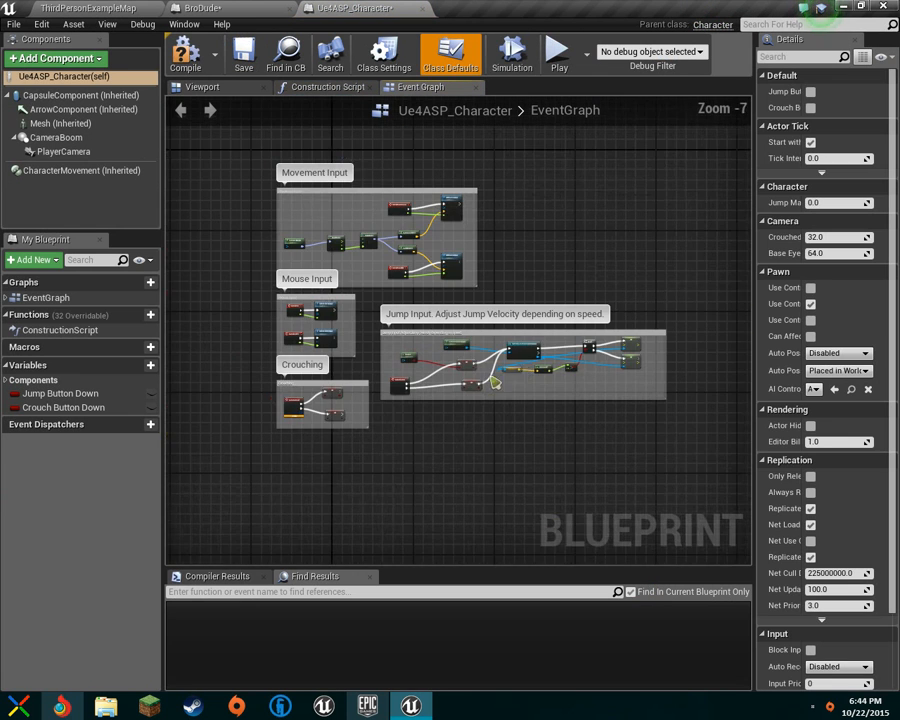
{"action": "left_click", "coordinate": [349, 88]}
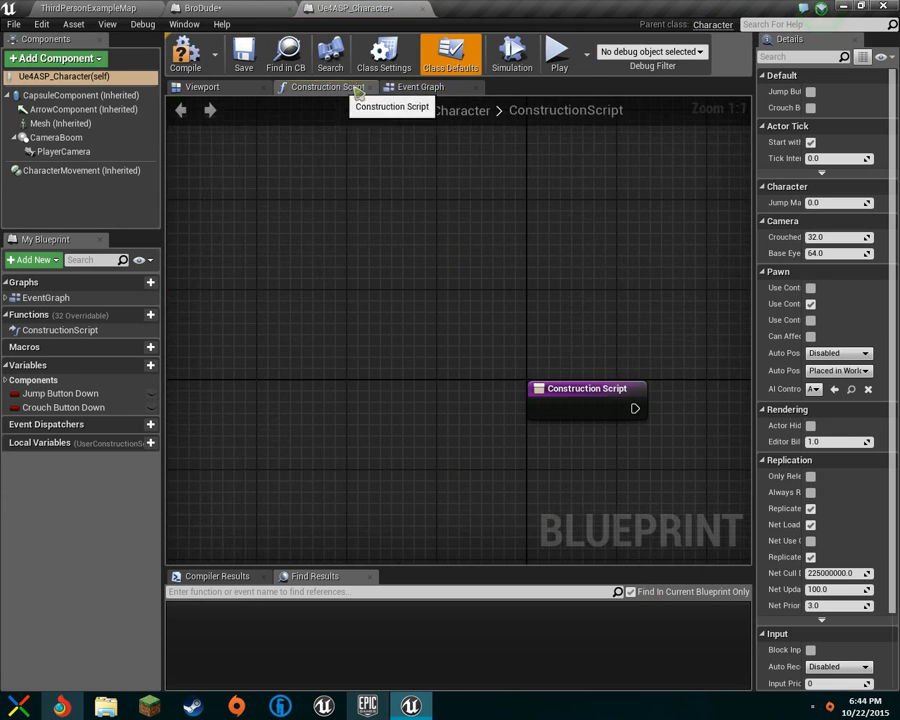
{"action": "left_click", "coordinate": [424, 9]}
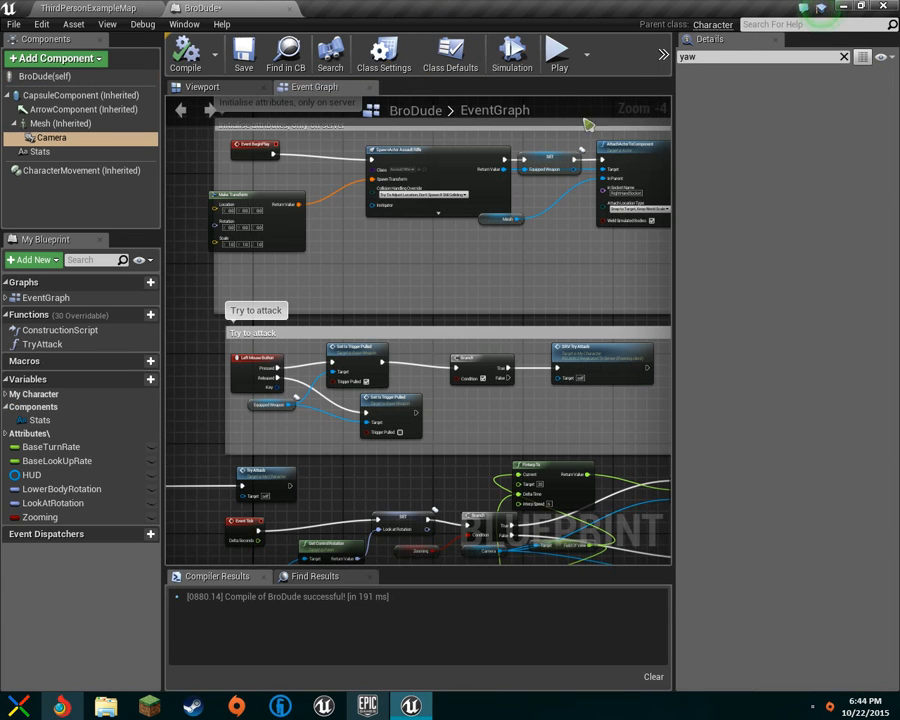
{"action": "left_click", "coordinate": [150, 8]}
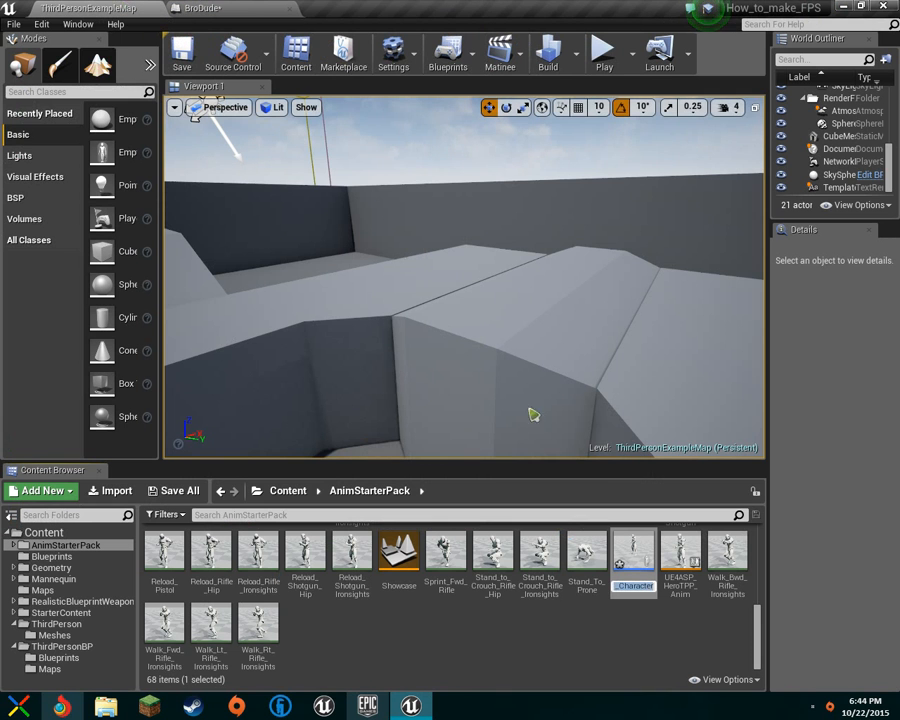
Duplicate the UE4ASP_HeroTPP_Anim animation blueprint in AnimStarterPack as BroDudeCanWalk and open it
{"action": "right_click", "coordinate": [680, 556]}
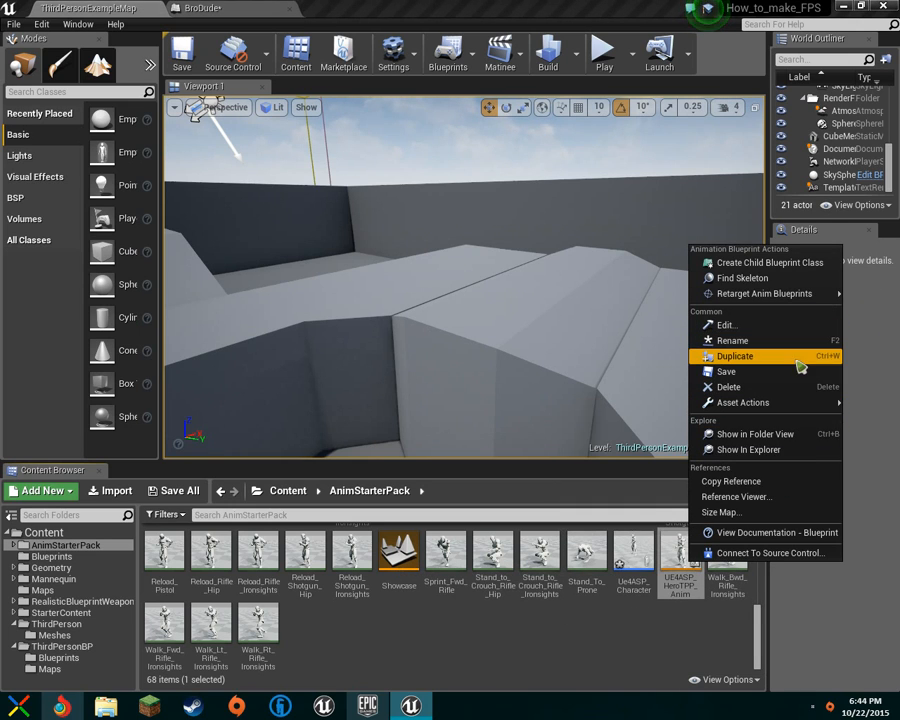
{"action": "left_click", "coordinate": [675, 625]}
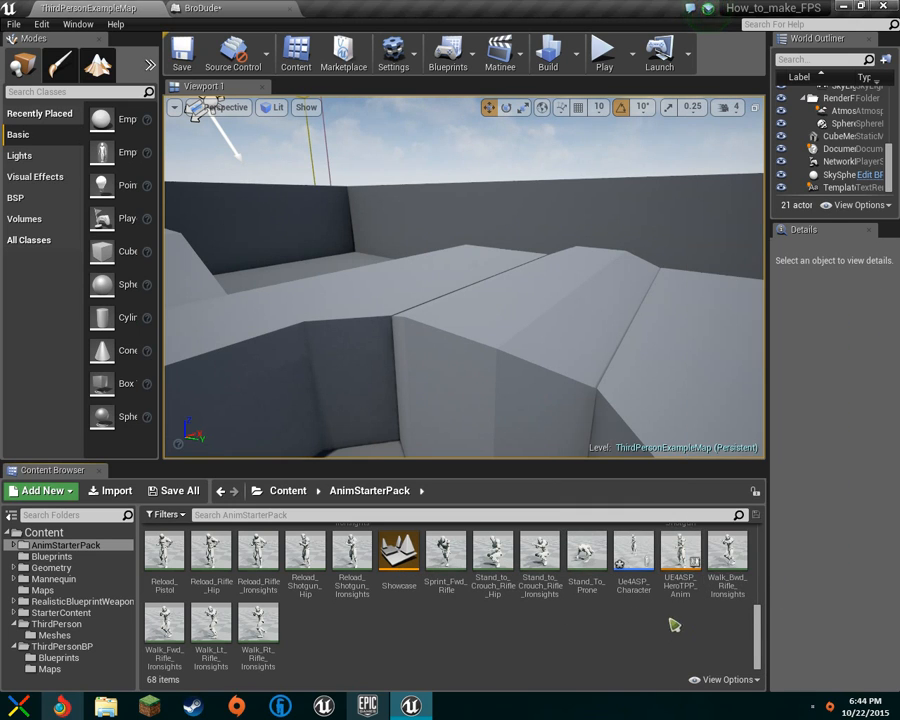
{"action": "right_click", "coordinate": [684, 567]}
{"action": "left_click", "coordinate": [753, 369]}
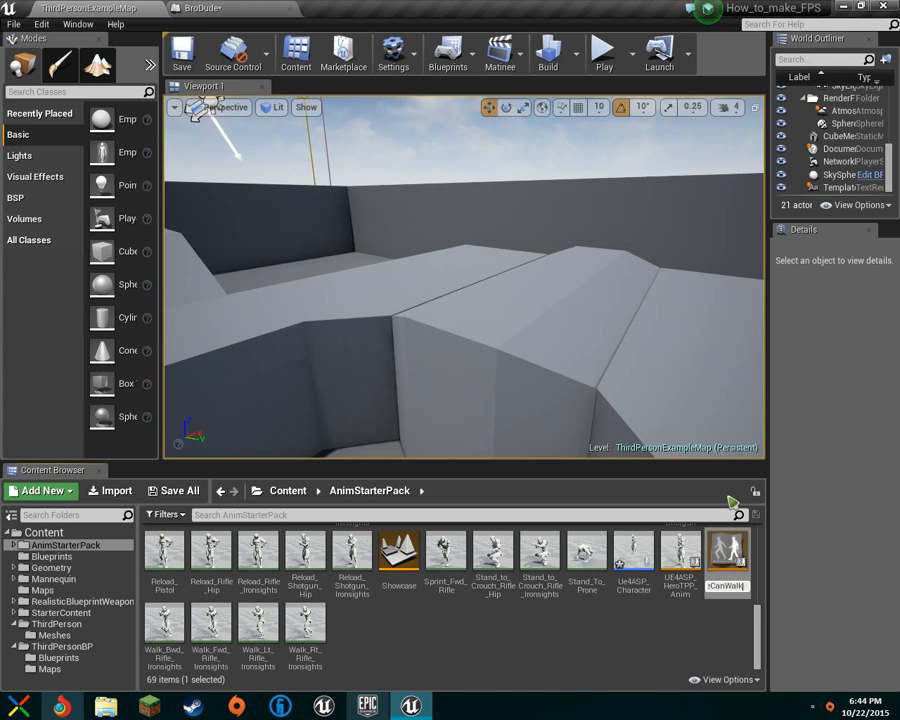
{"action": "key", "text": "Return"}
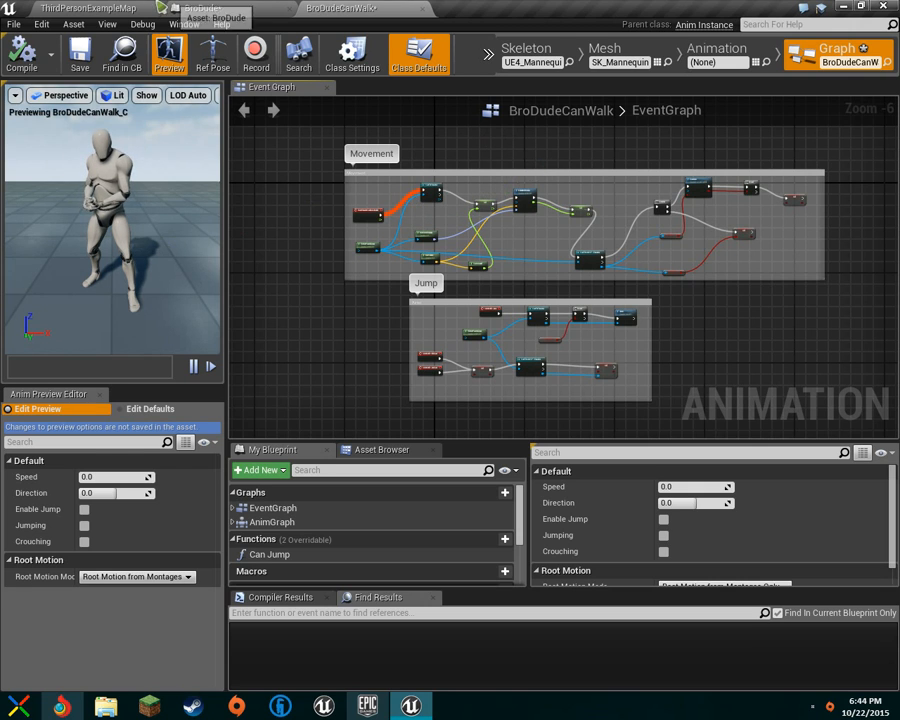
Play-test ThirdPersonExampleMap, look down at the character's hands and weapon, and stop the session
{"action": "left_click", "coordinate": [118, 7]}
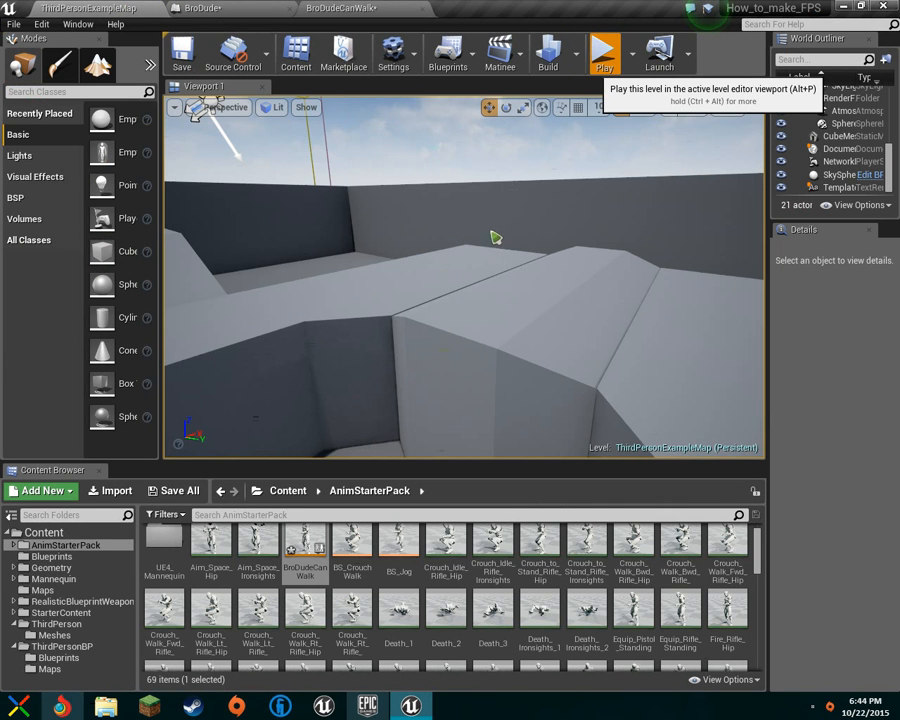
{"action": "key", "text": "alt+p"}
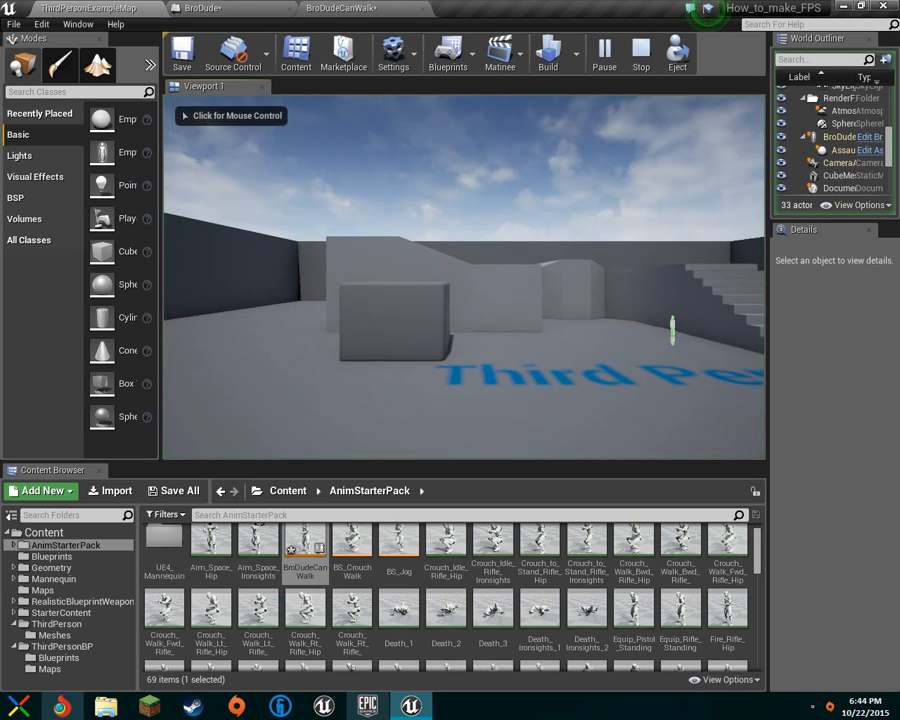
{"action": "left_click", "coordinate": [466, 222]}
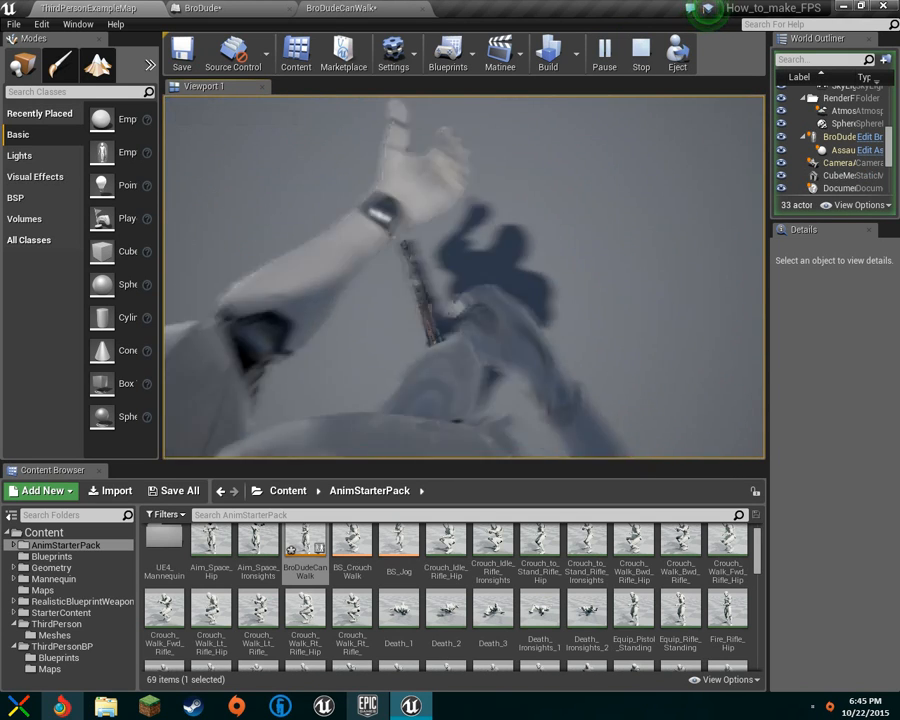
{"action": "key", "text": "Escape"}
Add a socket named RightHandSocket to the hand_r bone in the skeleton of BroDudeCanWalk
{"action": "left_click", "coordinate": [362, 8]}
{"action": "left_click", "coordinate": [526, 50]}
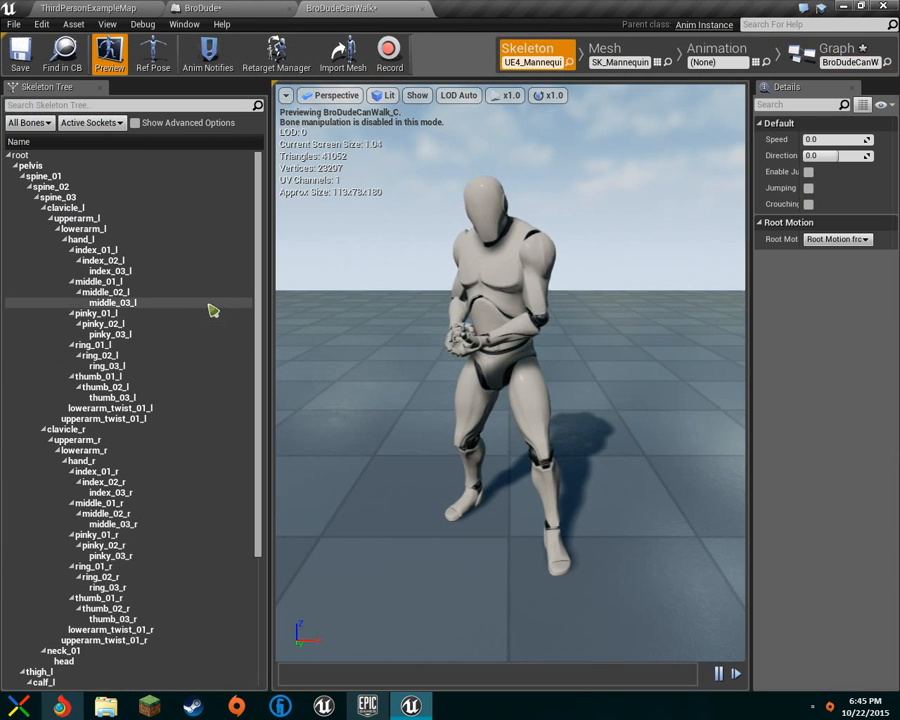
{"action": "scroll", "coordinate": [178, 420], "scroll_direction": "down", "scroll_amount": 4}
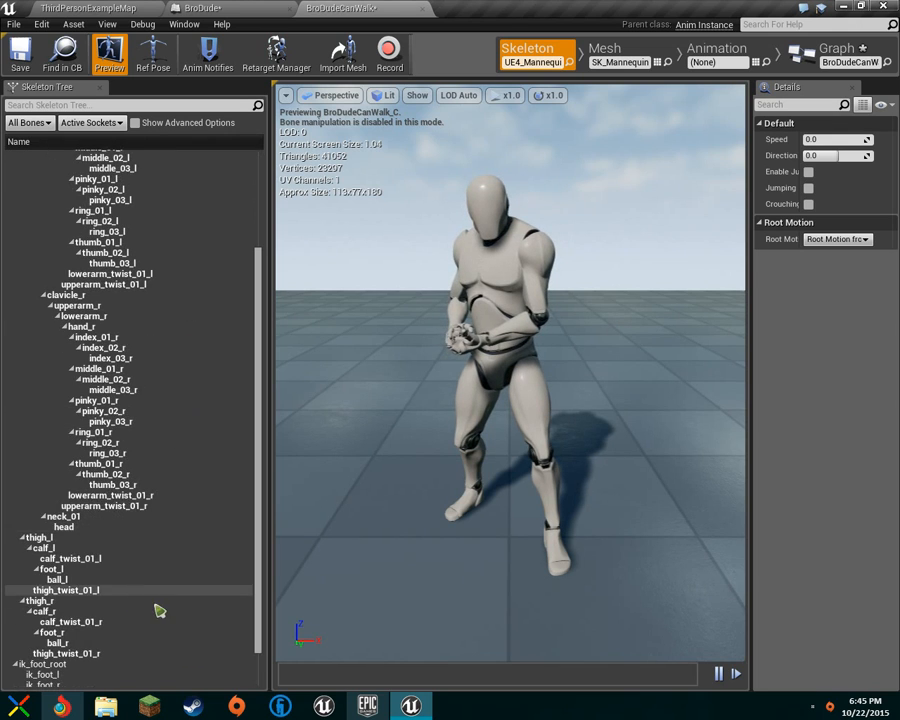
{"action": "left_click", "coordinate": [120, 326]}
{"action": "right_click", "coordinate": [128, 330]}
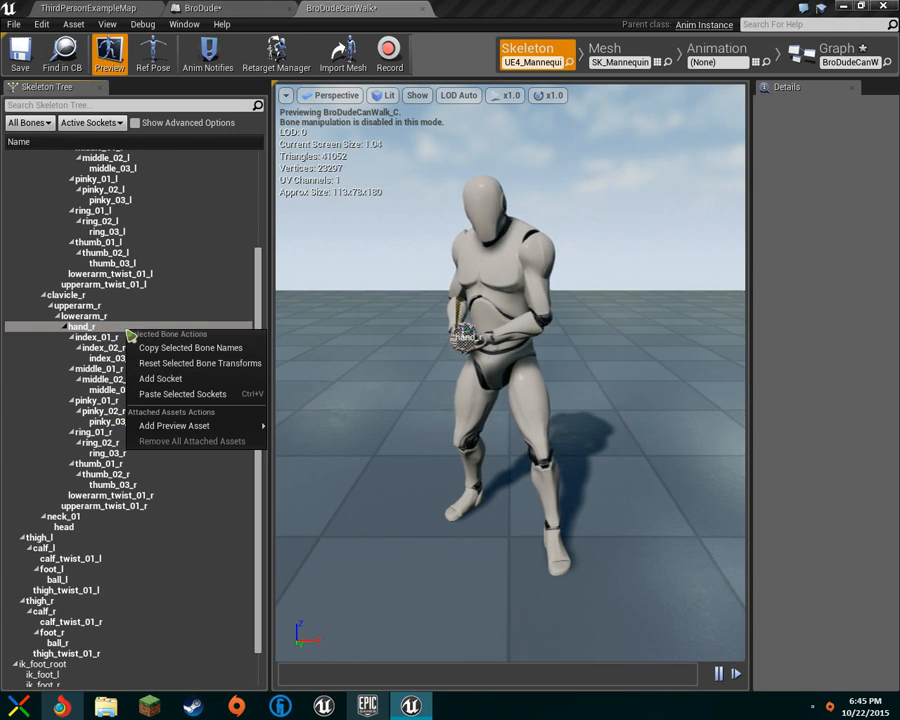
{"action": "left_click", "coordinate": [199, 379]}
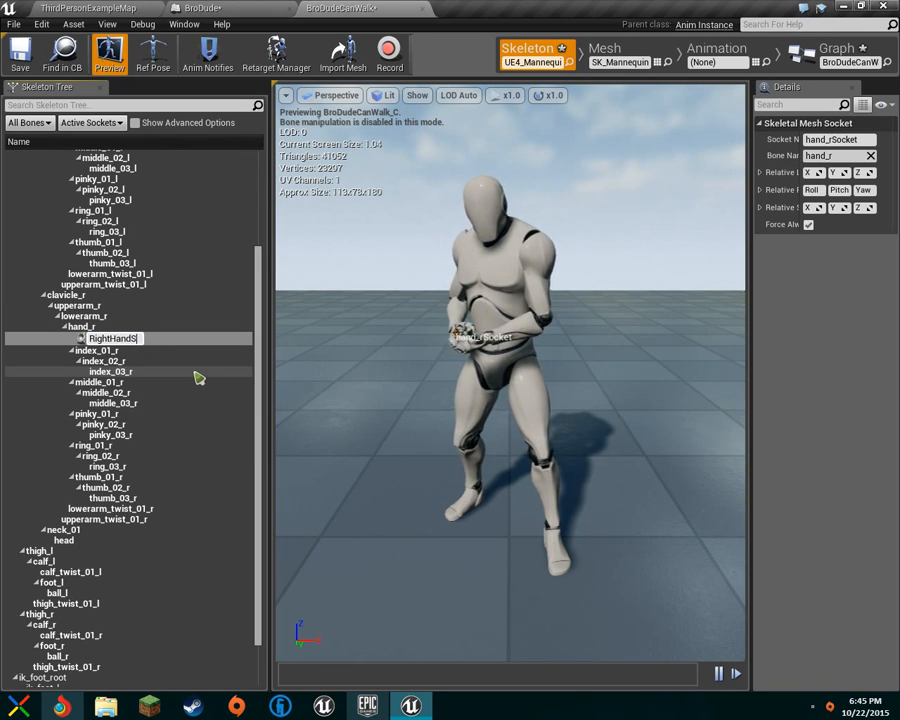
{"action": "key", "text": "Return"}
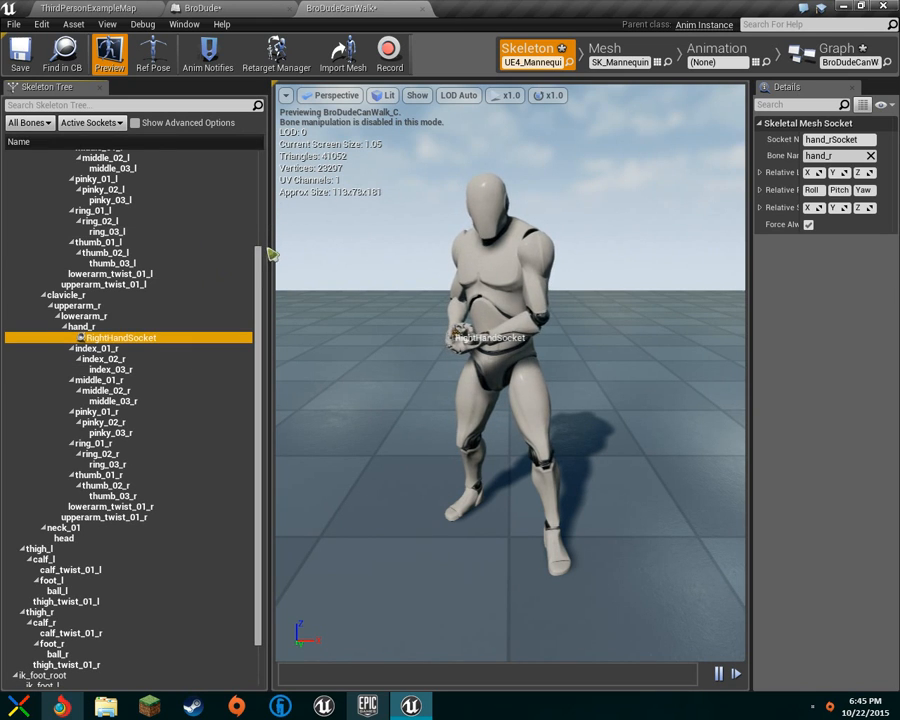
Examine BroDude's AttachActorToComponent node in the Event Graph, checking its socket name, attach location type, and Equipped Weapon and Mesh connections
{"action": "left_click", "coordinate": [212, 8]}
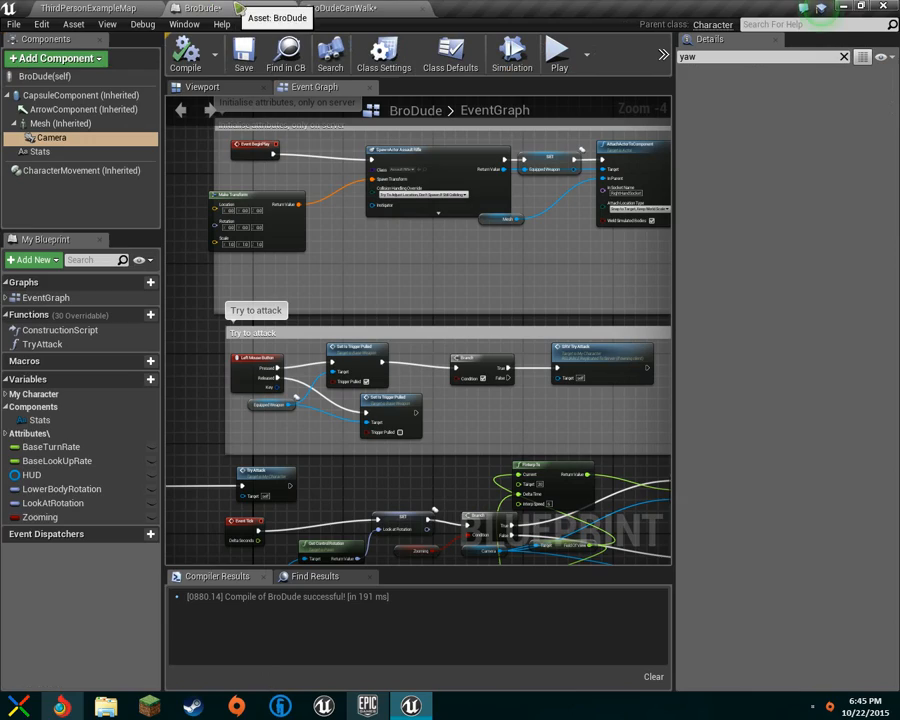
{"action": "scroll", "coordinate": [412, 366], "scroll_direction": "up", "scroll_amount": 5}
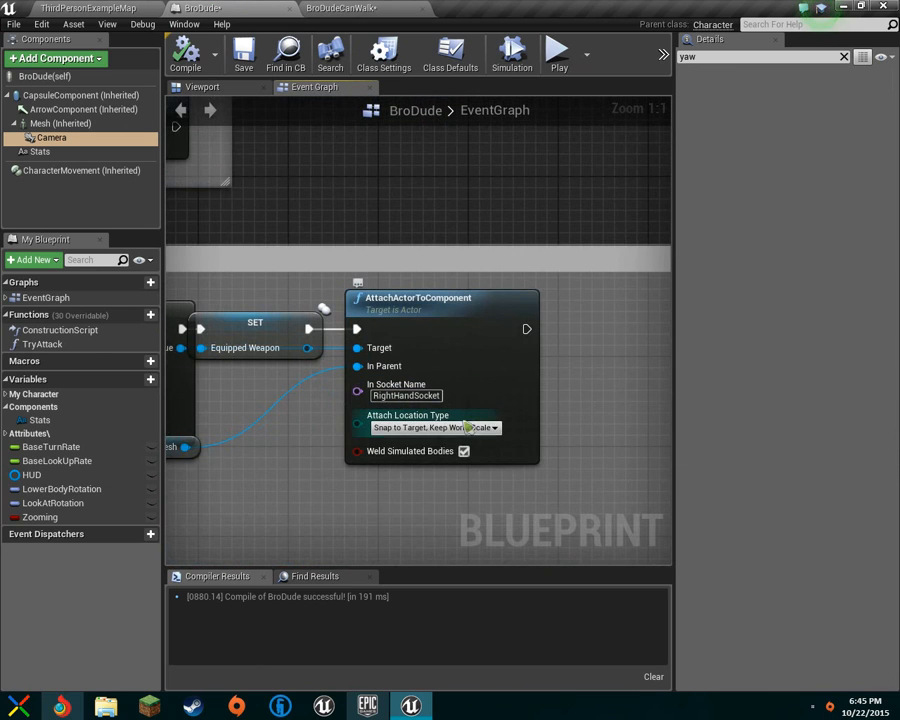
{"action": "left_click", "coordinate": [469, 432]}
{"action": "left_click", "coordinate": [469, 432]}
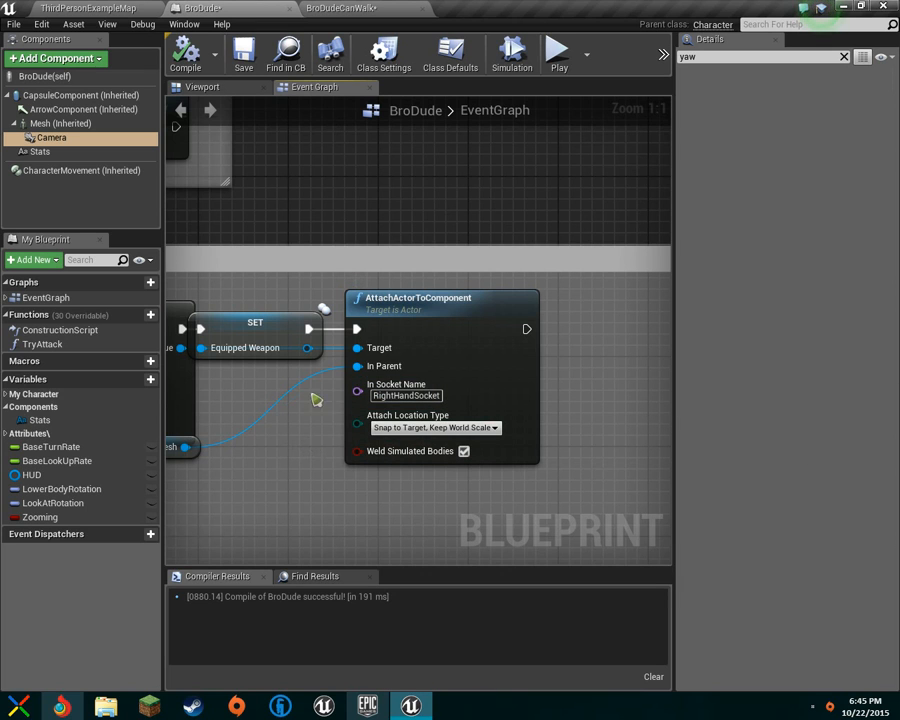
{"action": "left_click_drag", "start_coordinate": [273, 330], "coordinate": [282, 331]}
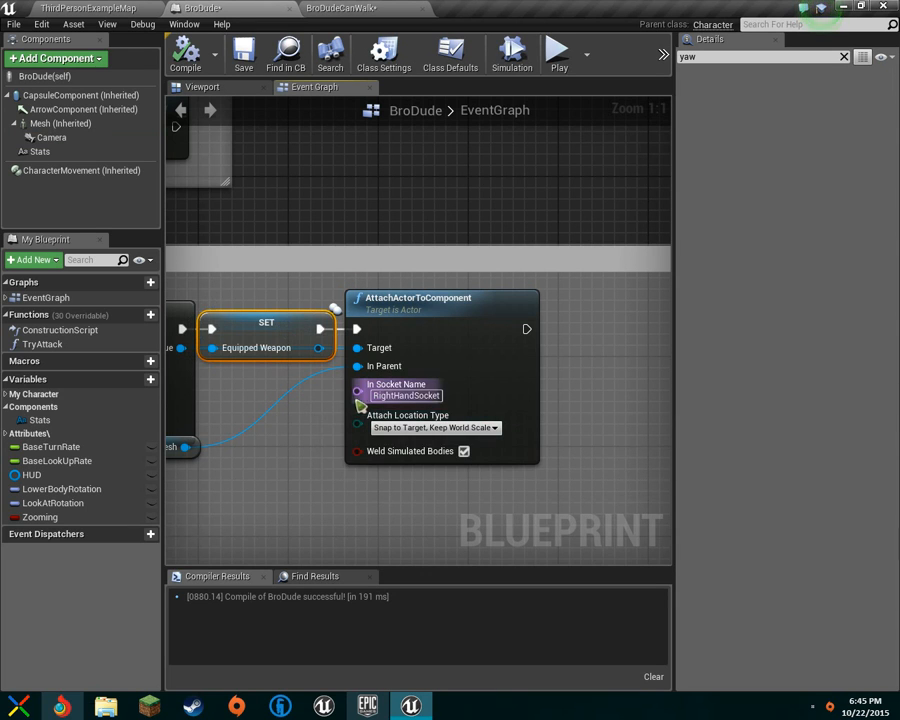
{"action": "right_click_drag", "start_coordinate": [308, 431], "coordinate": [680, 406]}
{"action": "right_click_drag", "start_coordinate": [411, 439], "coordinate": [304, 427]}
{"action": "right_click_drag", "start_coordinate": [420, 446], "coordinate": [321, 324]}
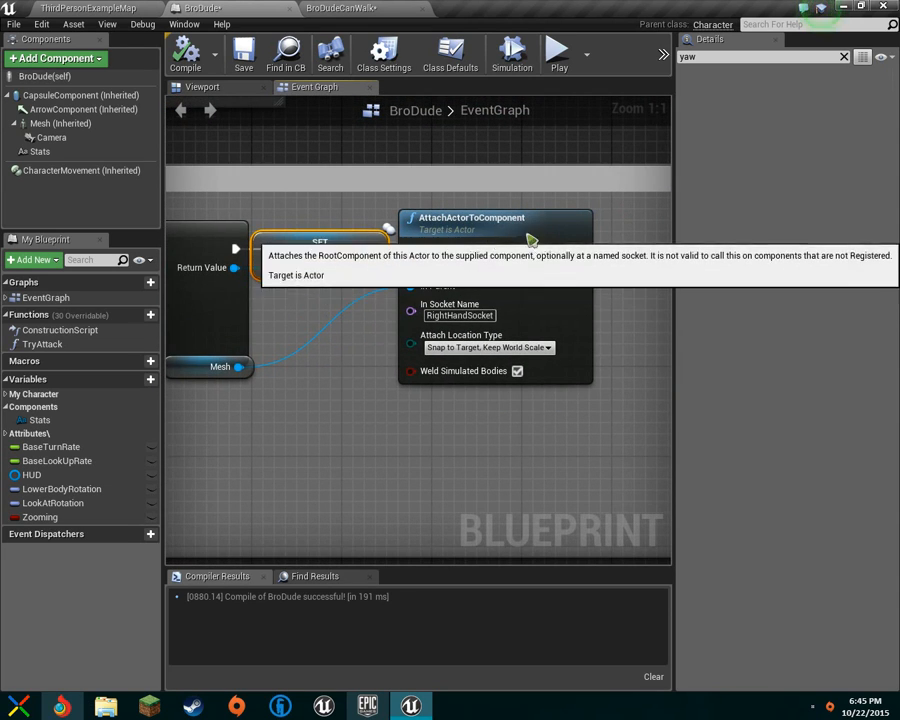
{"action": "right_click_drag", "start_coordinate": [243, 315], "coordinate": [192, 268]}
{"action": "right_click_drag", "start_coordinate": [411, 384], "coordinate": [270, 361]}
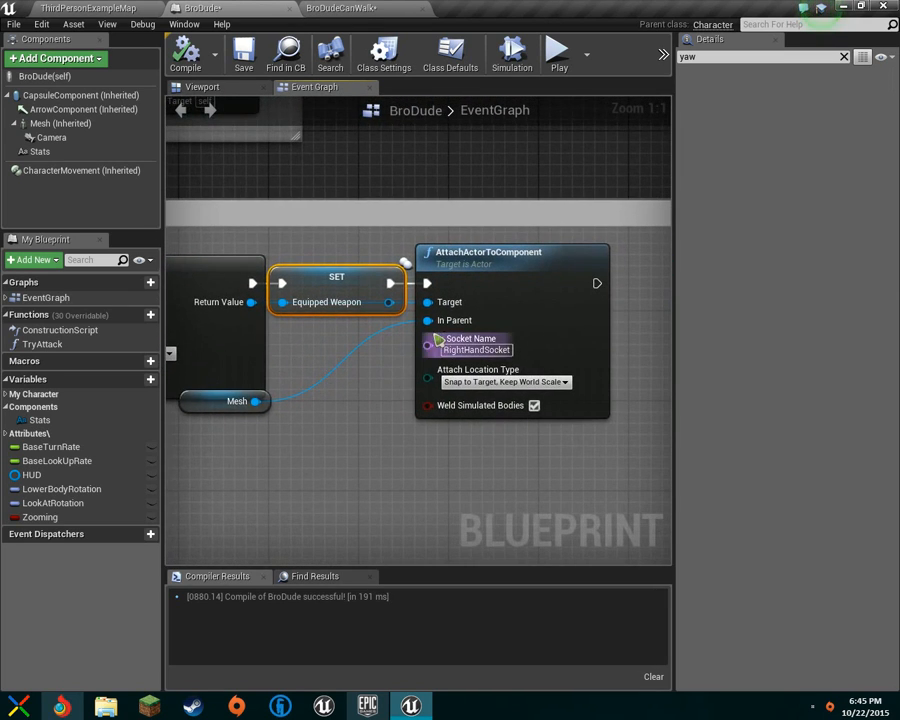
{"action": "left_click", "coordinate": [539, 271]}
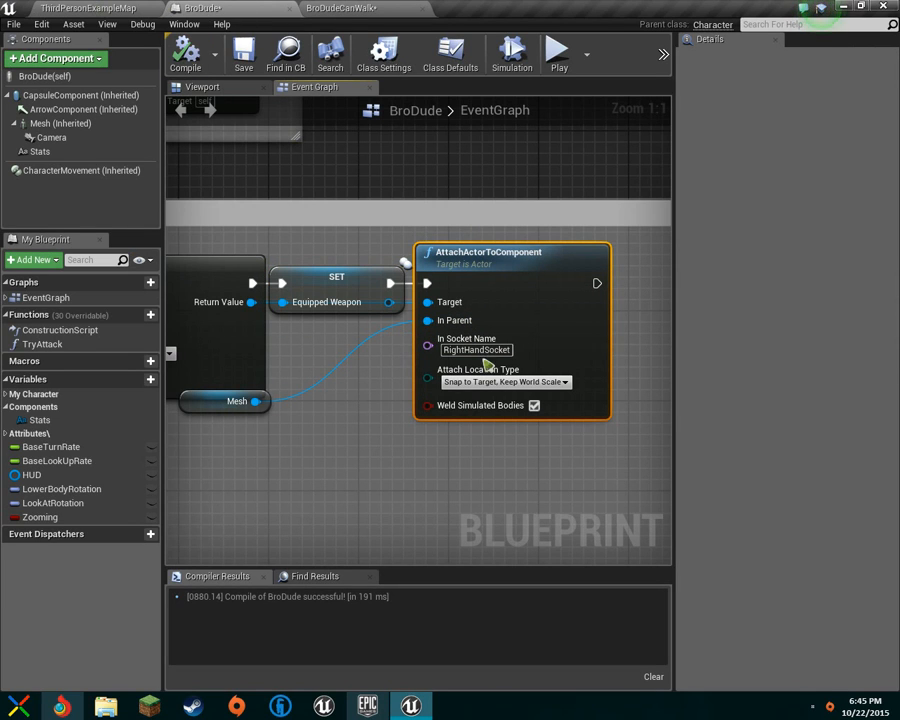
Attach the Rifle mesh as a preview asset to RightHandSocket in the BroDudeCanWalk skeleton
{"action": "left_click", "coordinate": [323, 7]}
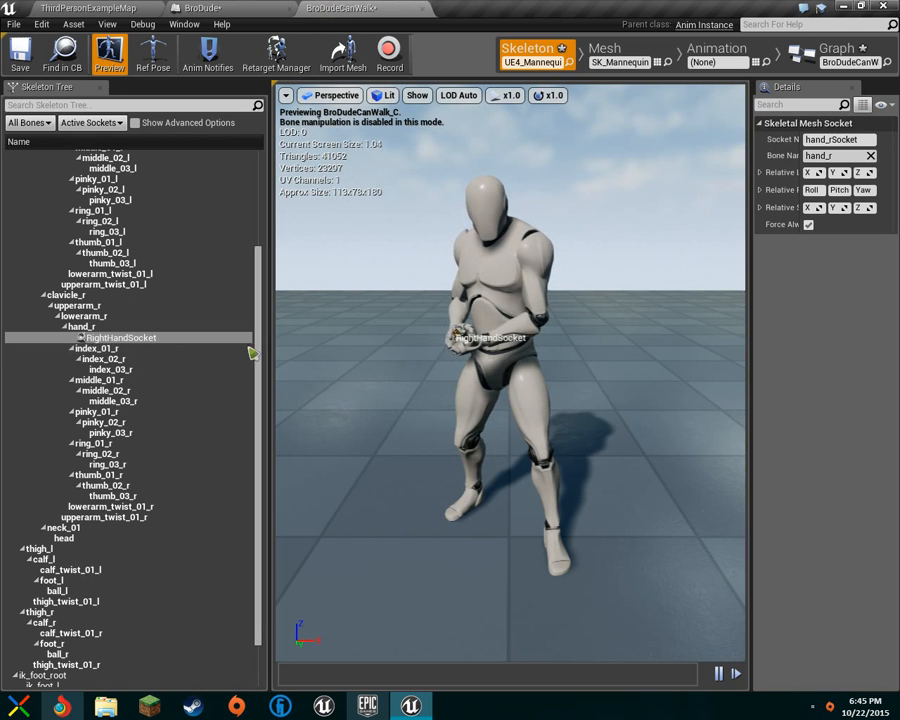
{"action": "right_click", "coordinate": [140, 338]}
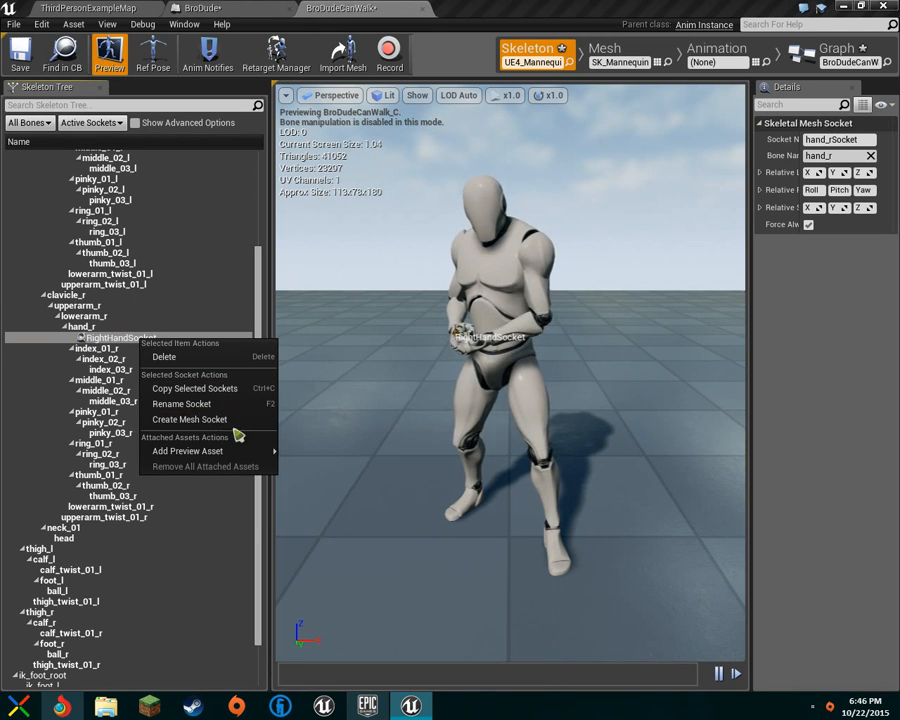
{"action": "mouse_move", "coordinate": [238, 453]}
{"action": "type", "text": "rifle"}
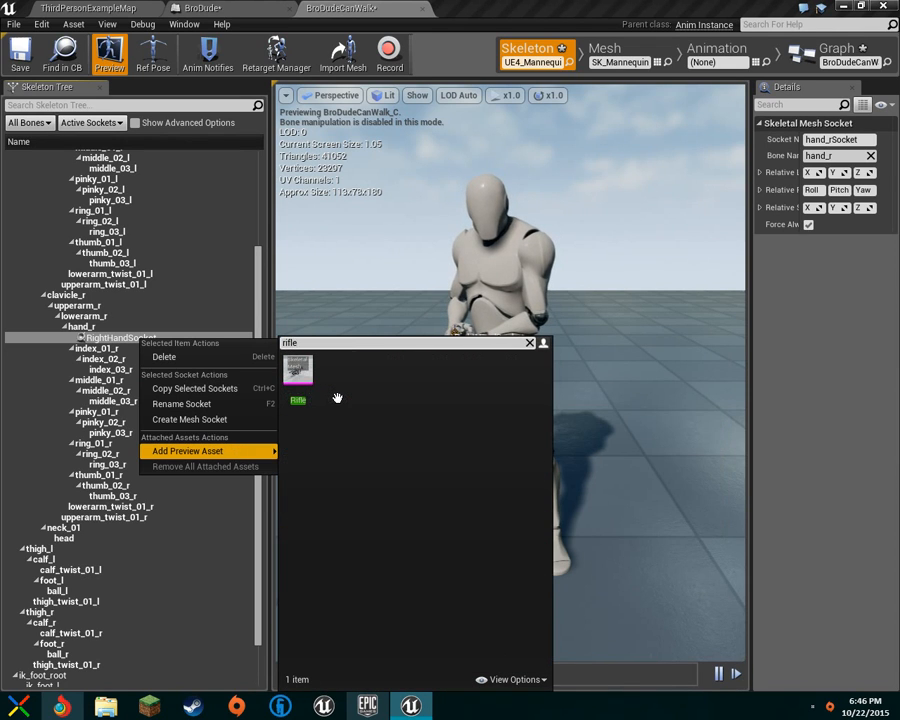
{"action": "left_click", "coordinate": [312, 398]}
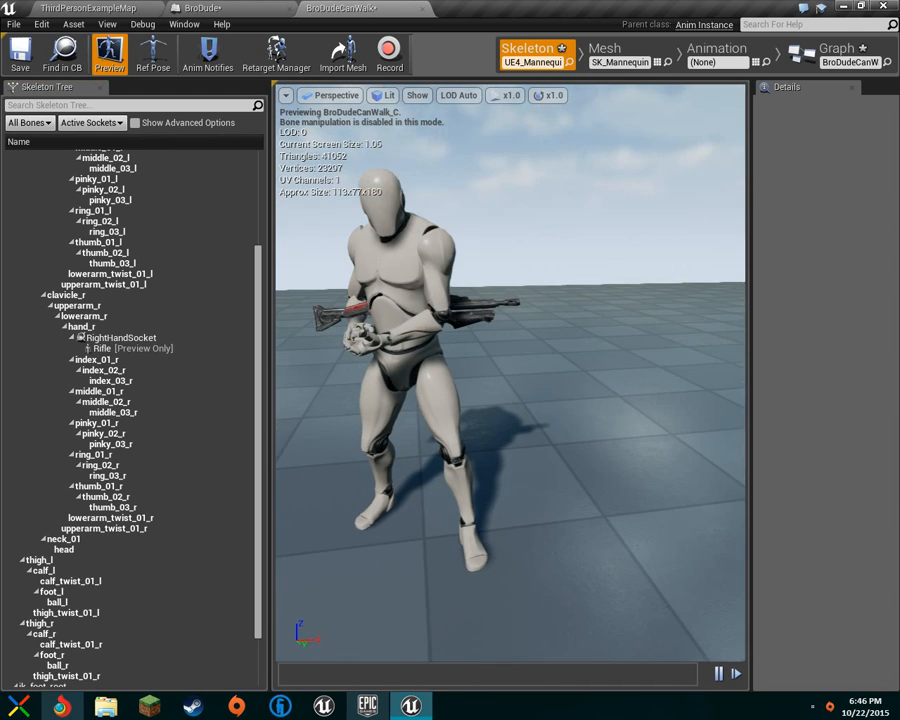
Set the relative rotation yaw of RightHandSocket to 90 so the preview rifle points forward from the right hand
{"action": "left_click", "coordinate": [176, 353]}
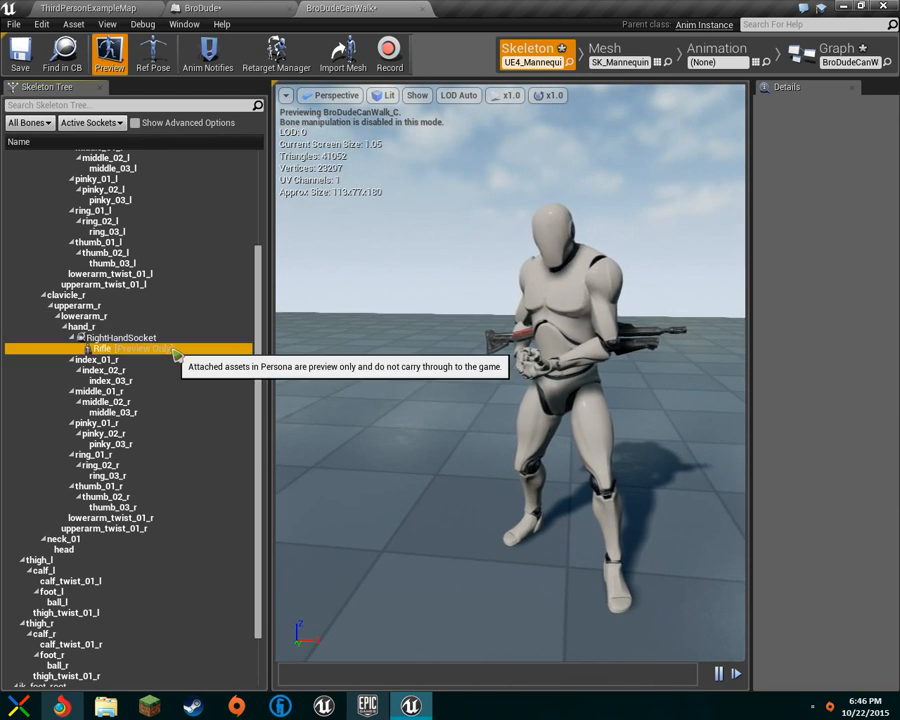
{"action": "left_click", "coordinate": [150, 338]}
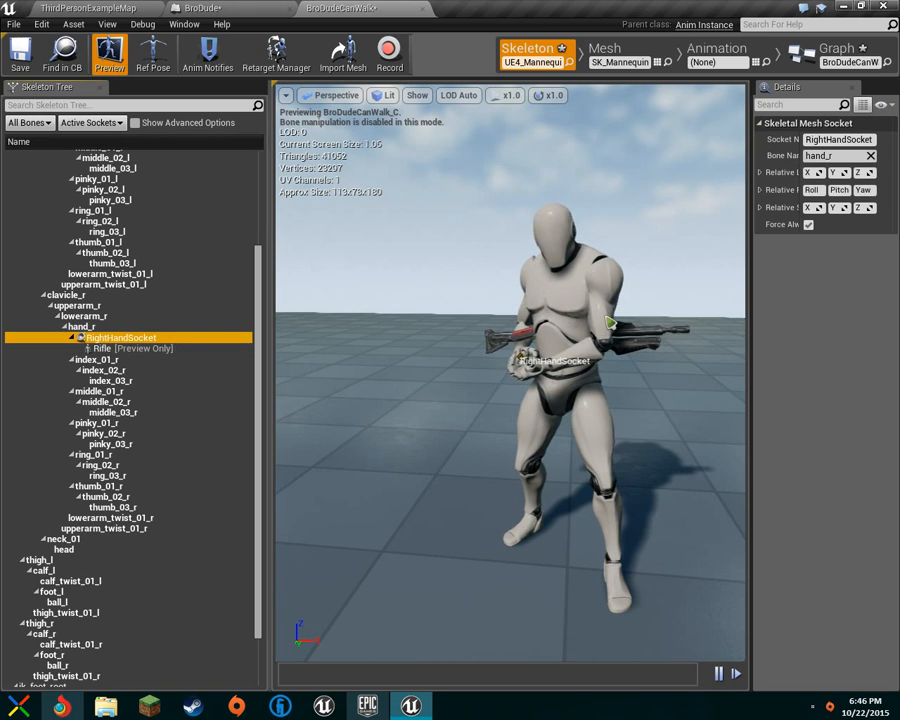
{"action": "right_click_drag", "start_coordinate": [640, 250], "coordinate": [720, 225]}
{"action": "right_click_drag", "start_coordinate": [510, 370], "coordinate": [495, 335]}
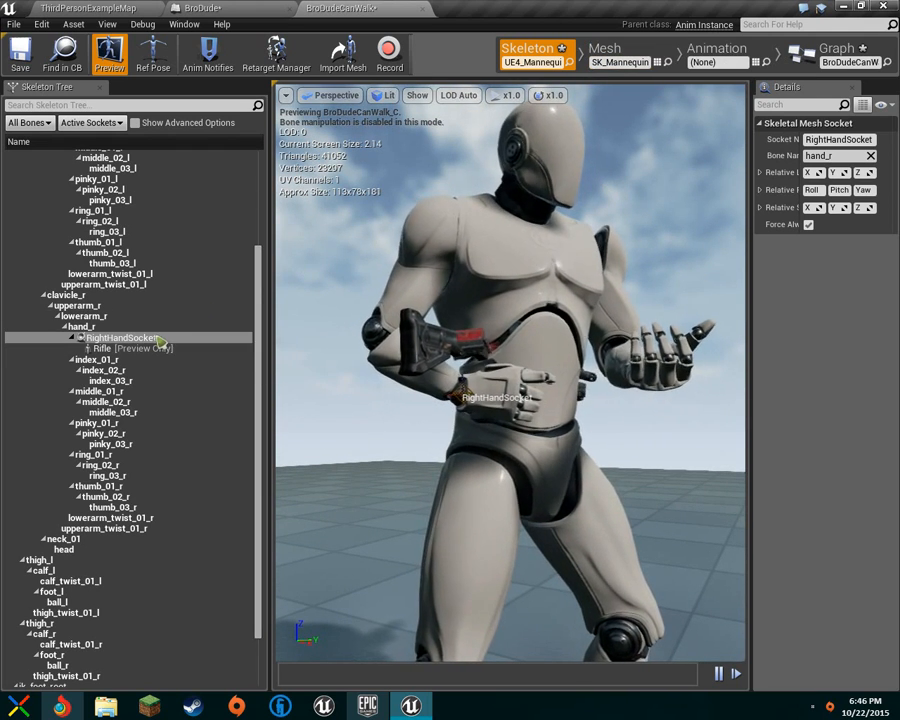
{"action": "left_click", "coordinate": [124, 339]}
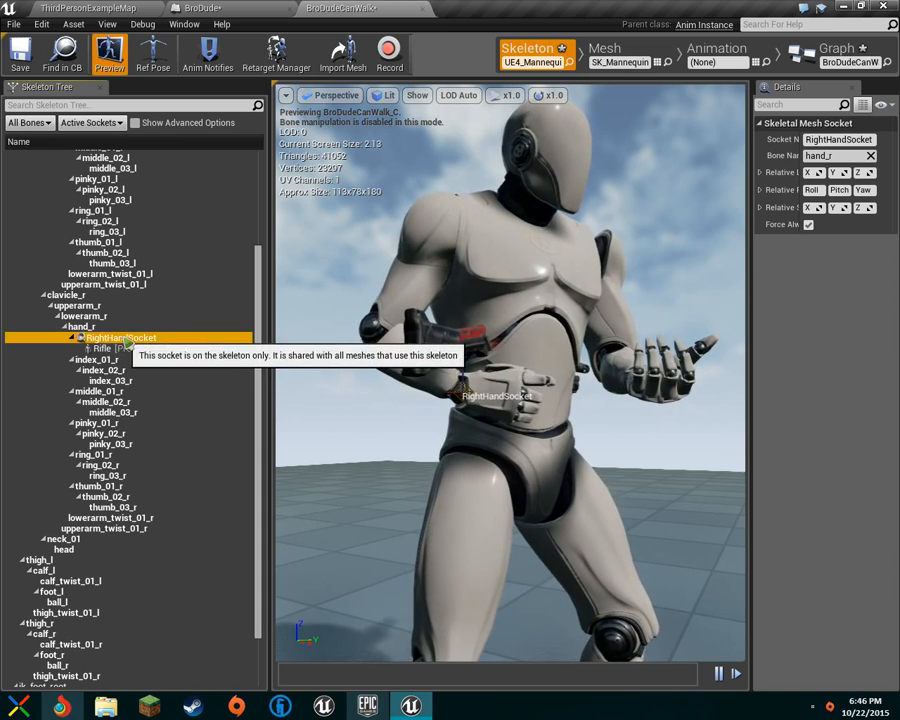
{"action": "left_click", "coordinate": [116, 328]}
{"action": "left_click", "coordinate": [123, 339]}
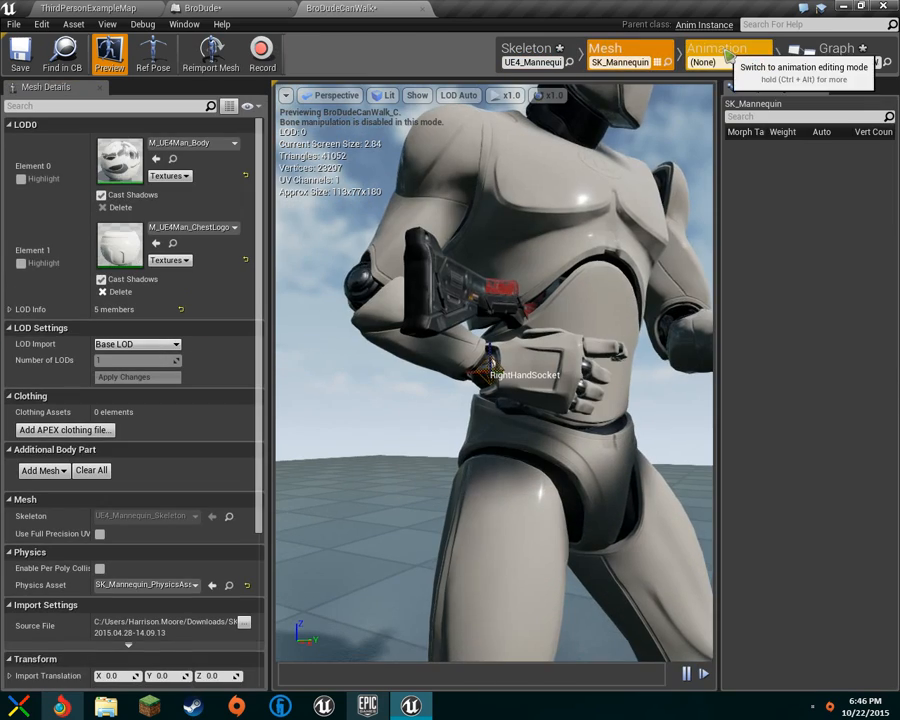
{"action": "left_click", "coordinate": [728, 57]}
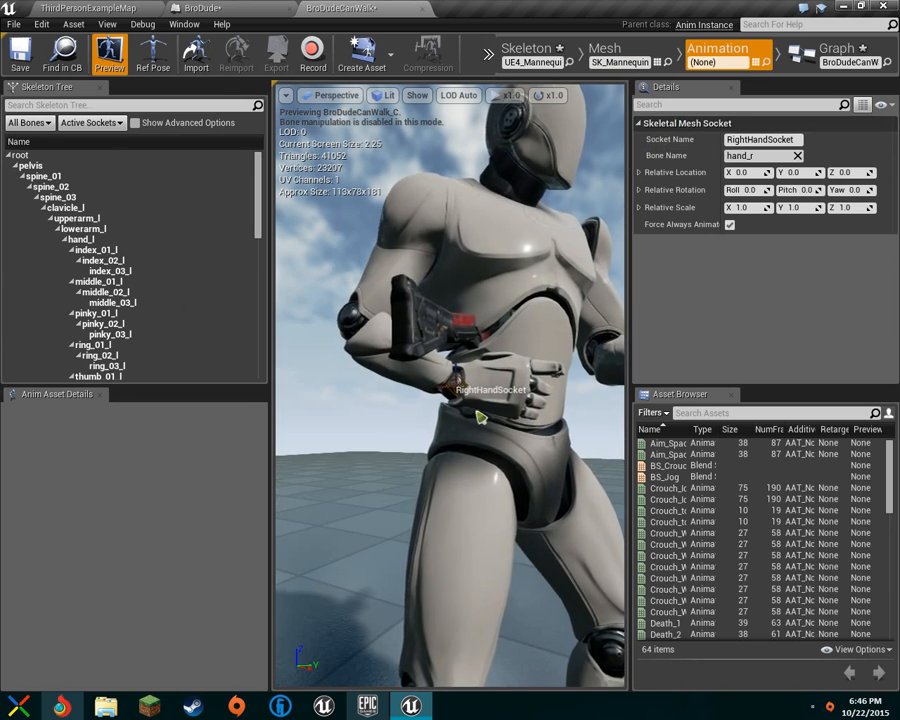
{"action": "left_click", "coordinate": [527, 48]}
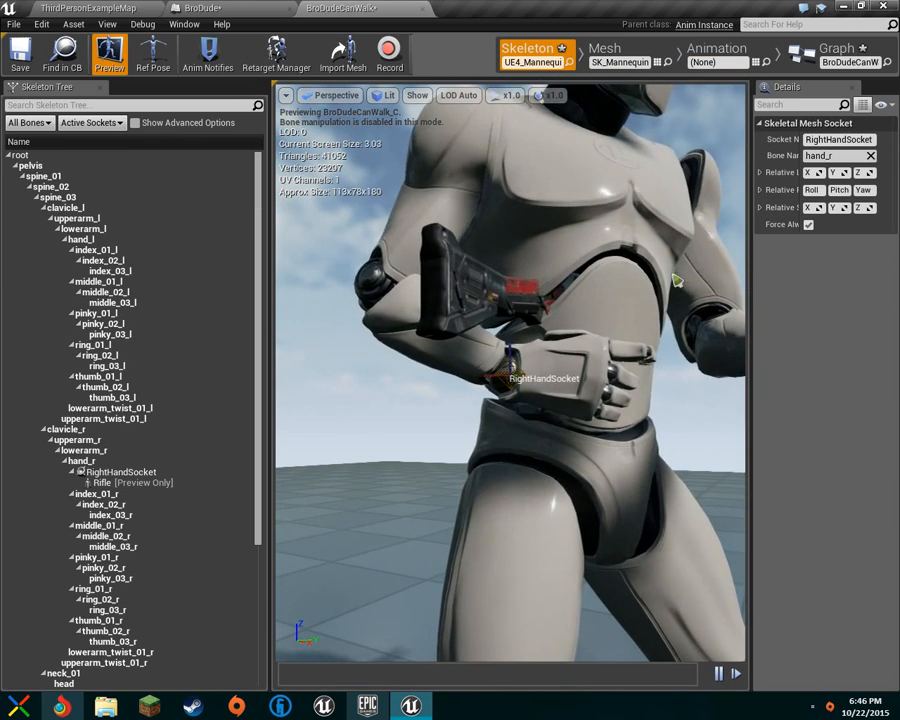
{"action": "left_click_drag", "start_coordinate": [753, 284], "coordinate": [617, 284]}
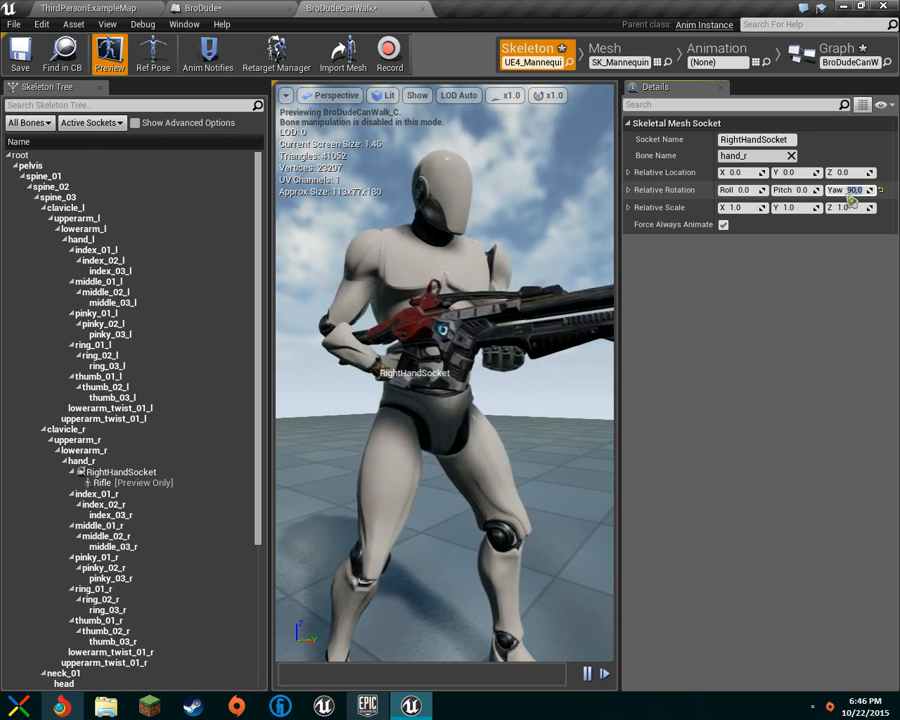
{"action": "right_click_drag", "start_coordinate": [543, 327], "coordinate": [508, 343]}
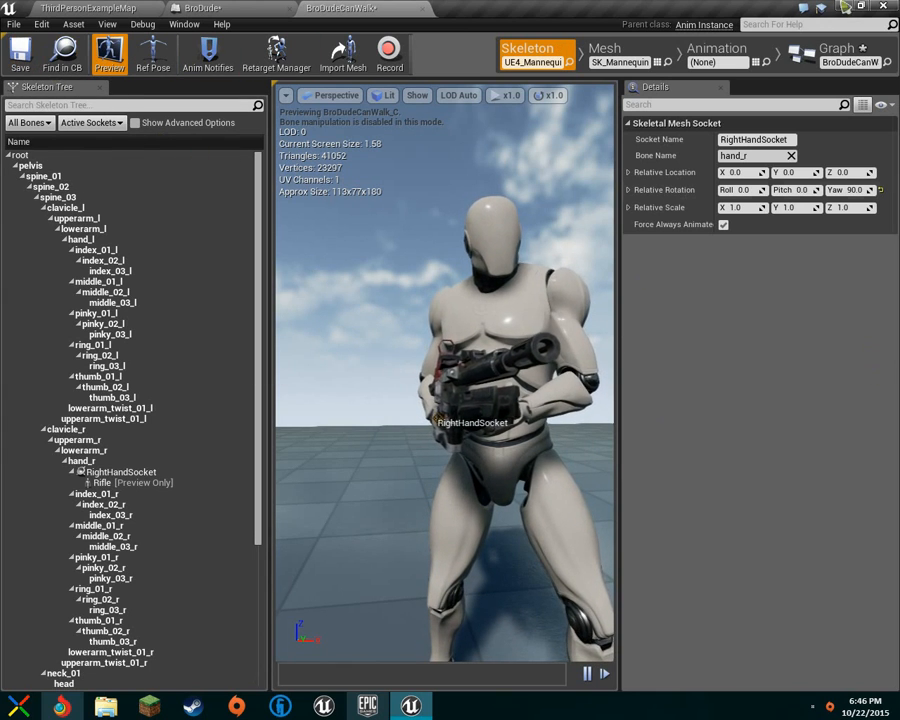
Compile the BroDudeCanWalk animation blueprint
{"action": "left_click", "coordinate": [835, 55]}
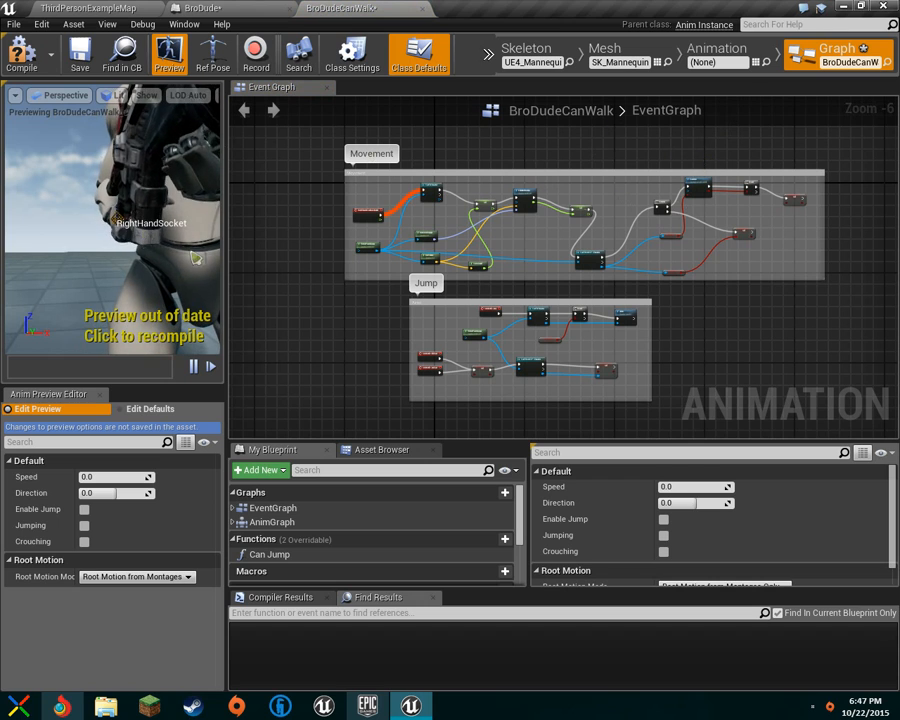
{"action": "left_click", "coordinate": [22, 52]}
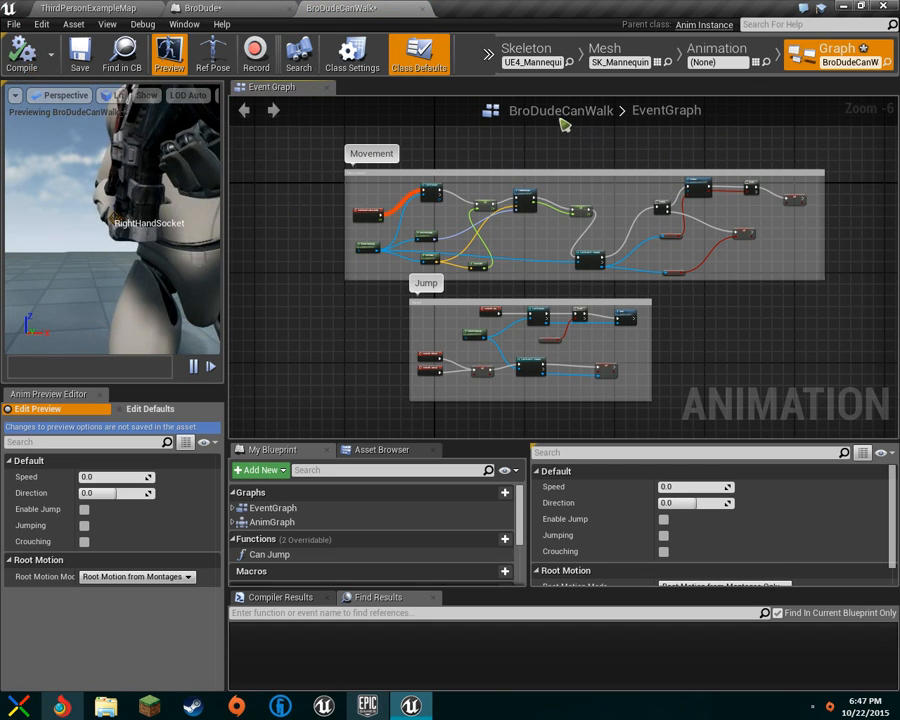
{"action": "left_click", "coordinate": [729, 55]}
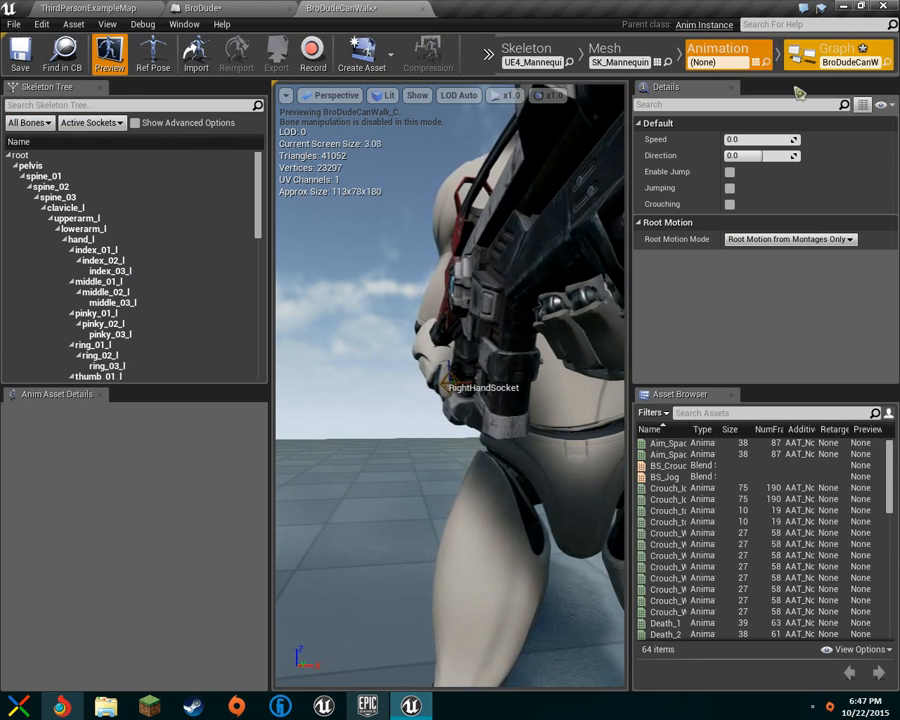
{"action": "left_click", "coordinate": [827, 61]}
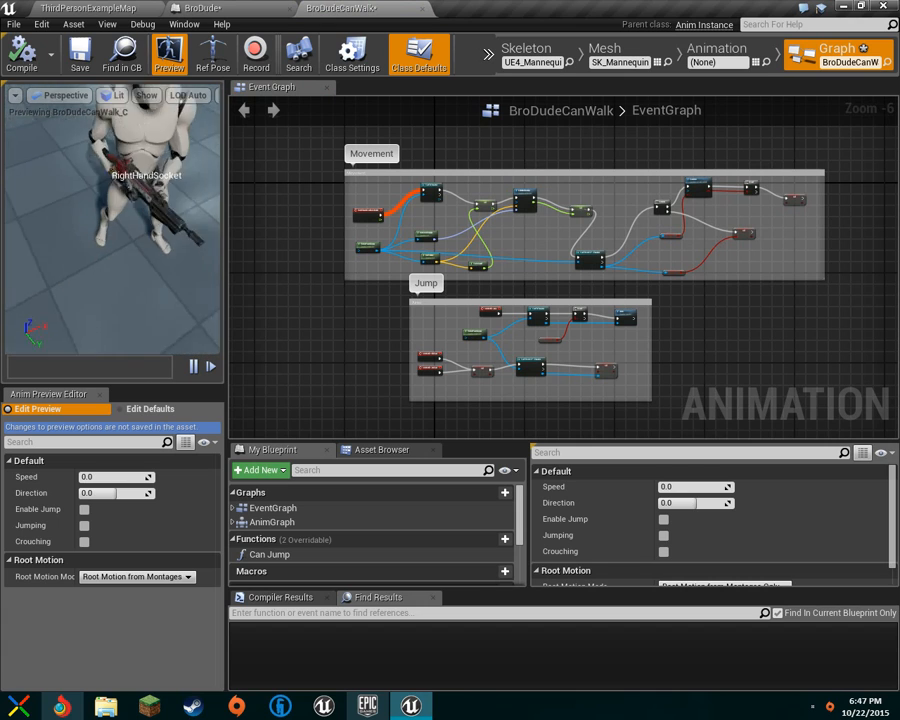
Locate the Idle_Rifle_Ironsights animation among the skeleton's animations and reveal it in the AnimStarterPack folder
{"action": "left_click", "coordinate": [740, 64]}
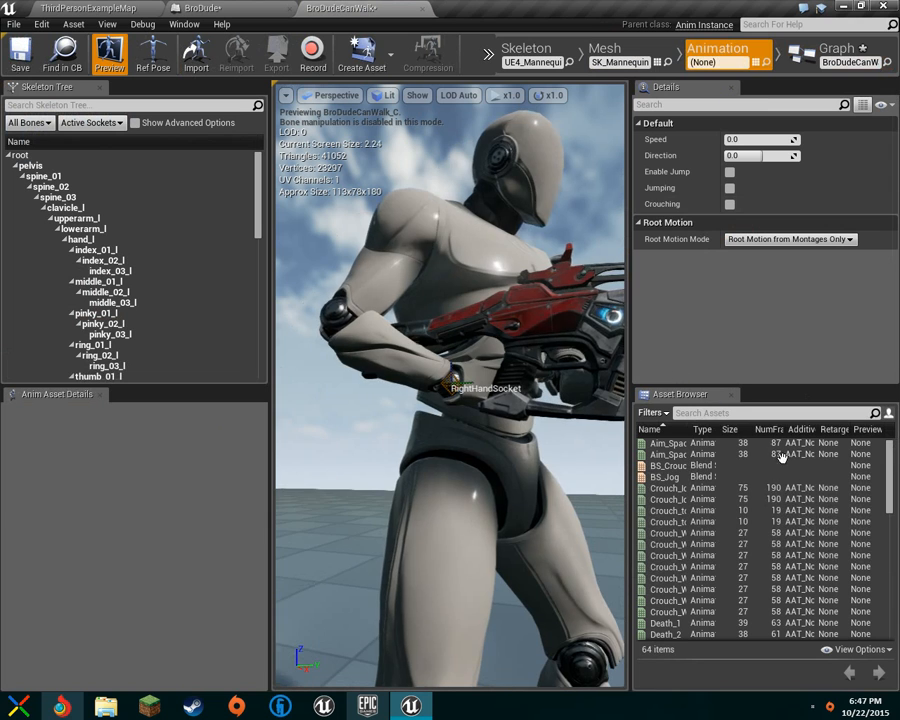
{"action": "scroll", "coordinate": [729, 560], "scroll_direction": "down", "scroll_amount": 6}
{"action": "left_click", "coordinate": [729, 570]}
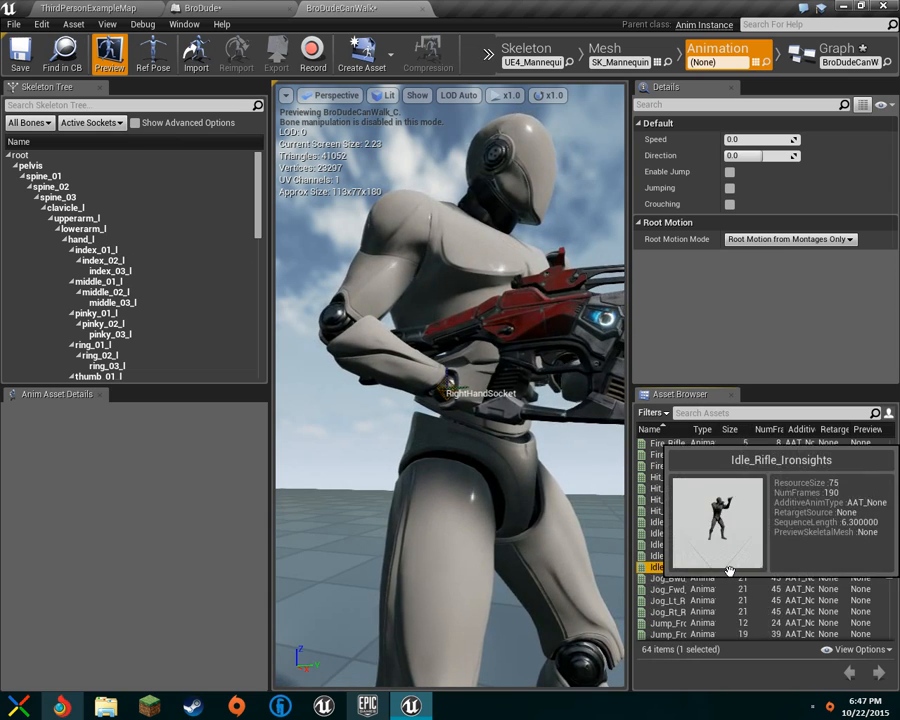
{"action": "key", "text": "Up"}
{"action": "key", "text": "Up"}
{"action": "key", "text": "Up"}
{"action": "key", "text": "Up"}
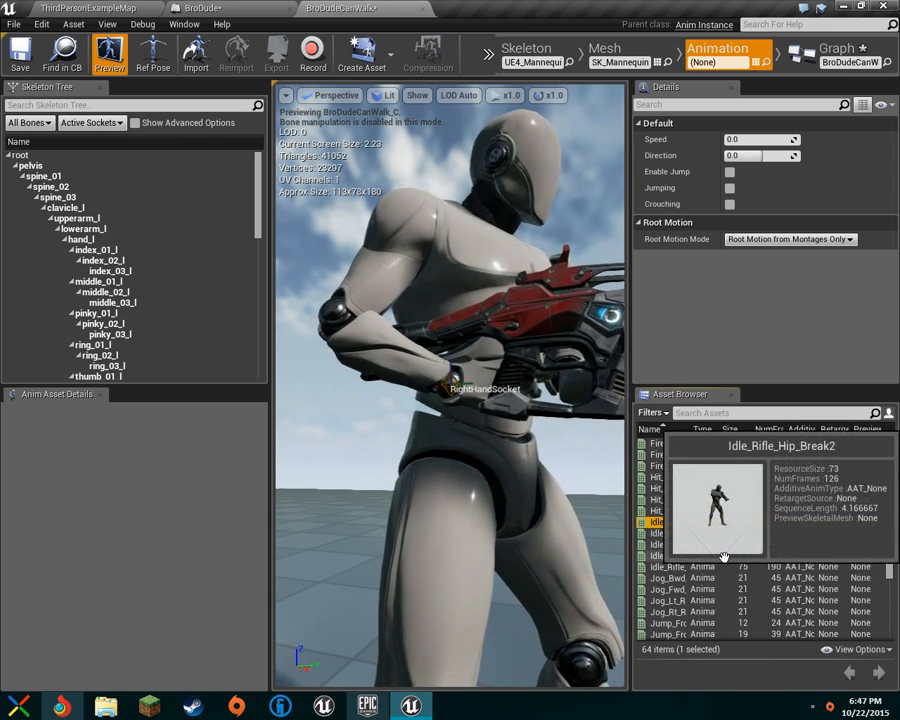
{"action": "mouse_move", "coordinate": [724, 566]}
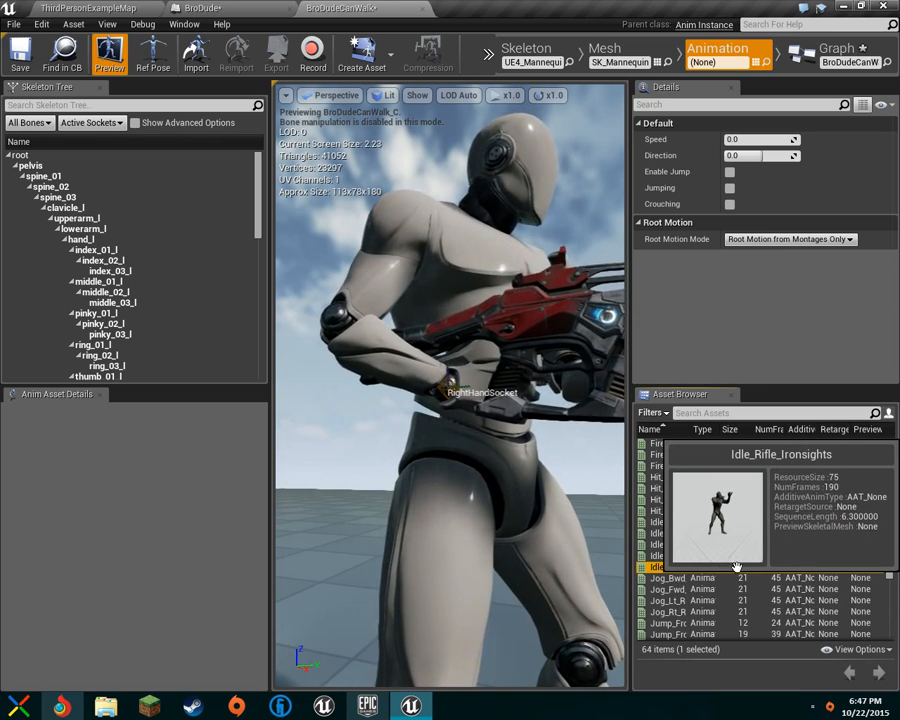
{"action": "left_click", "coordinate": [724, 566]}
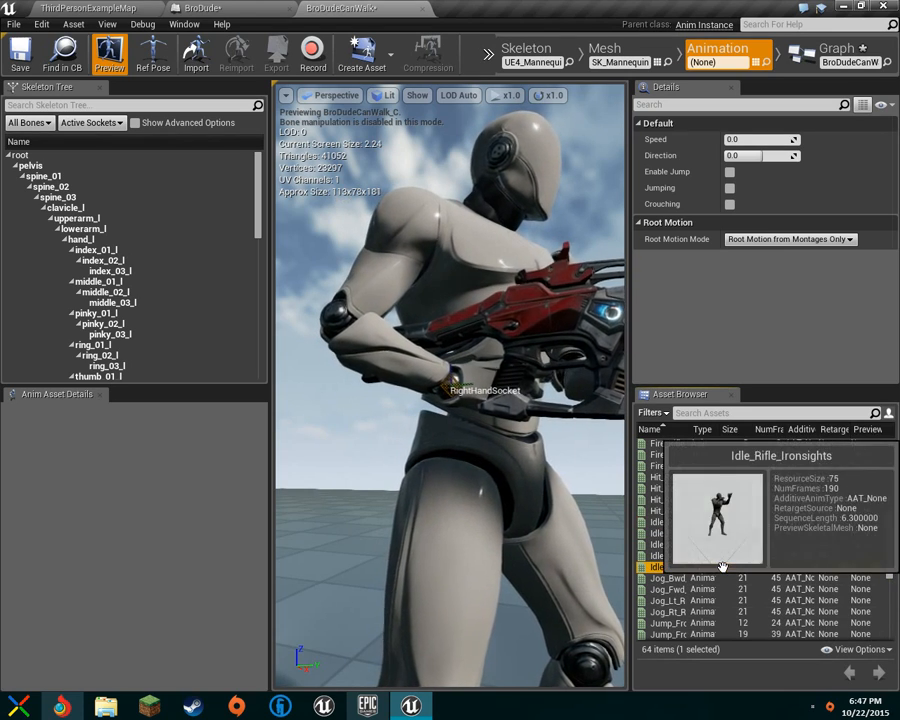
{"action": "right_click", "coordinate": [718, 567]}
{"action": "left_click", "coordinate": [834, 536]}
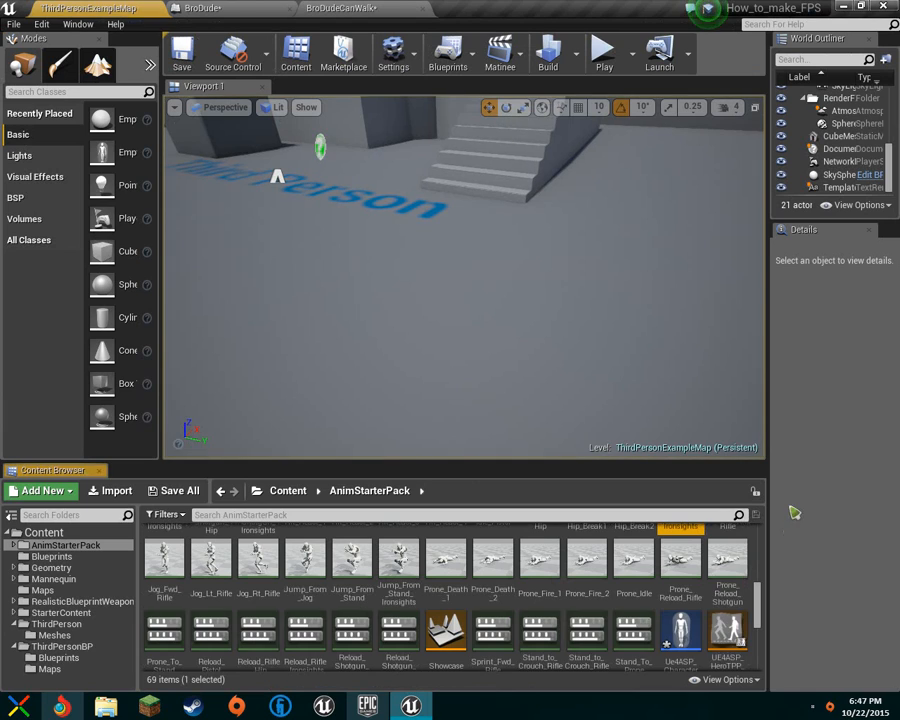
Duplicate Idle_Rifle_Ironsights as Idle_FPS and open the copy for editing
{"action": "right_click", "coordinate": [690, 527]}
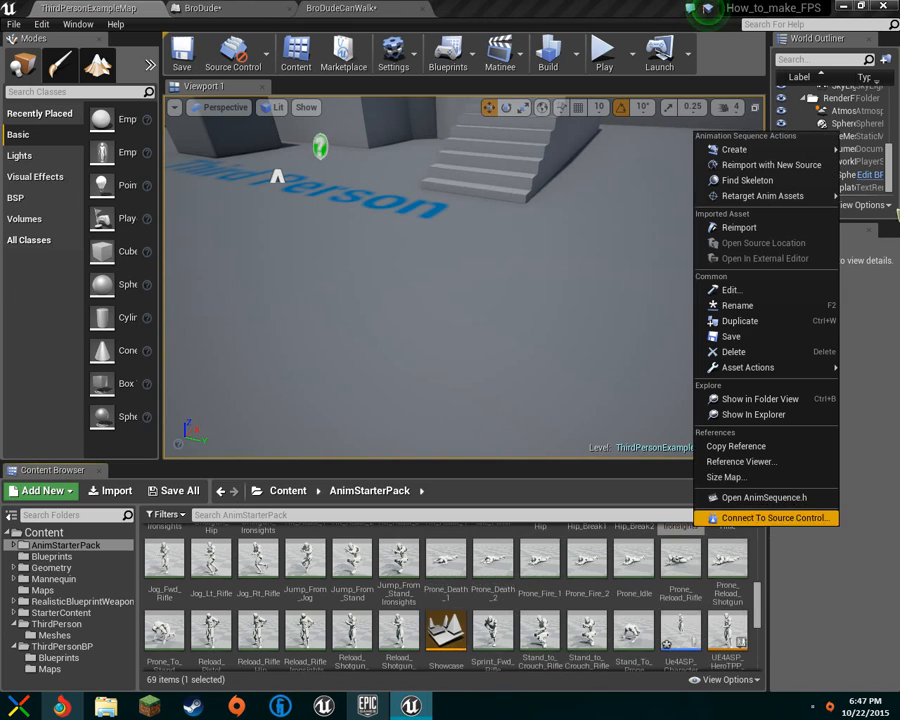
{"action": "left_click", "coordinate": [794, 322]}
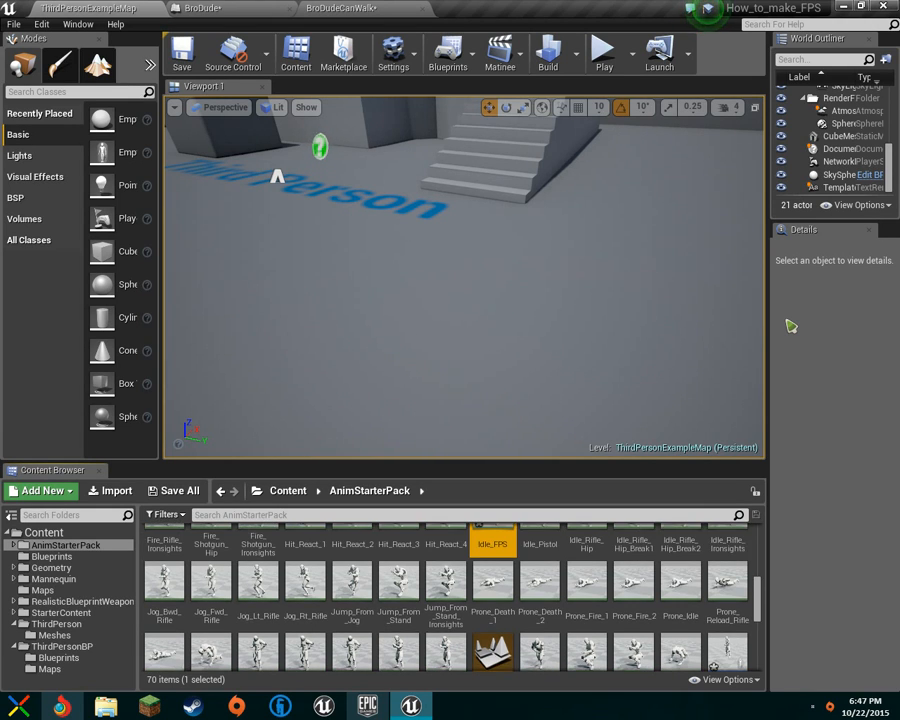
{"action": "double_click", "coordinate": [493, 578]}
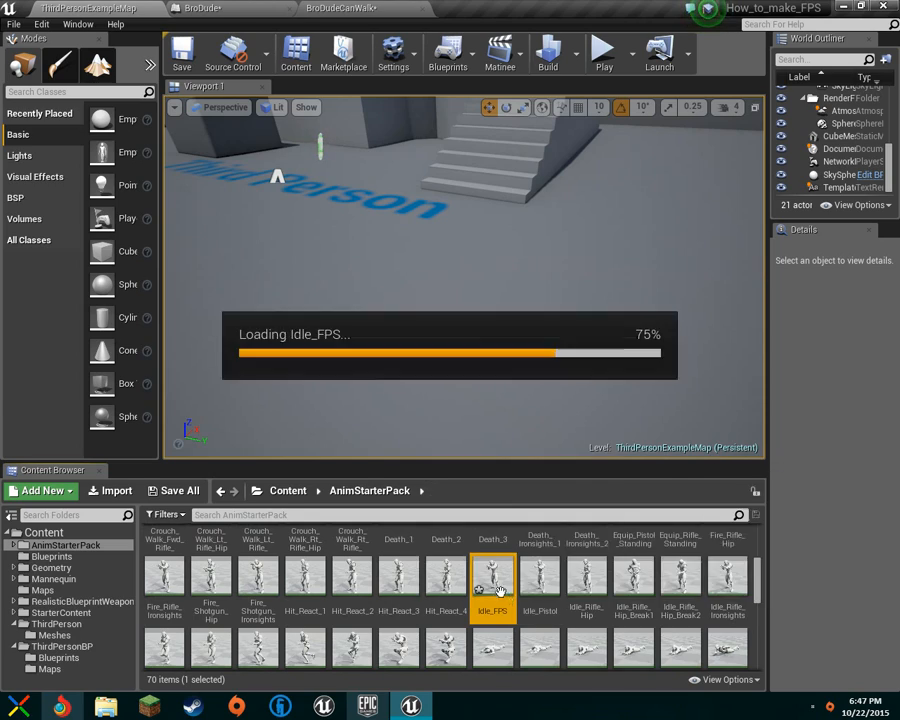
{"action": "scroll", "coordinate": [474, 213], "scroll_direction": "down", "scroll_amount": 5}
{"action": "right_click_drag", "start_coordinate": [474, 213], "coordinate": [488, 287]}
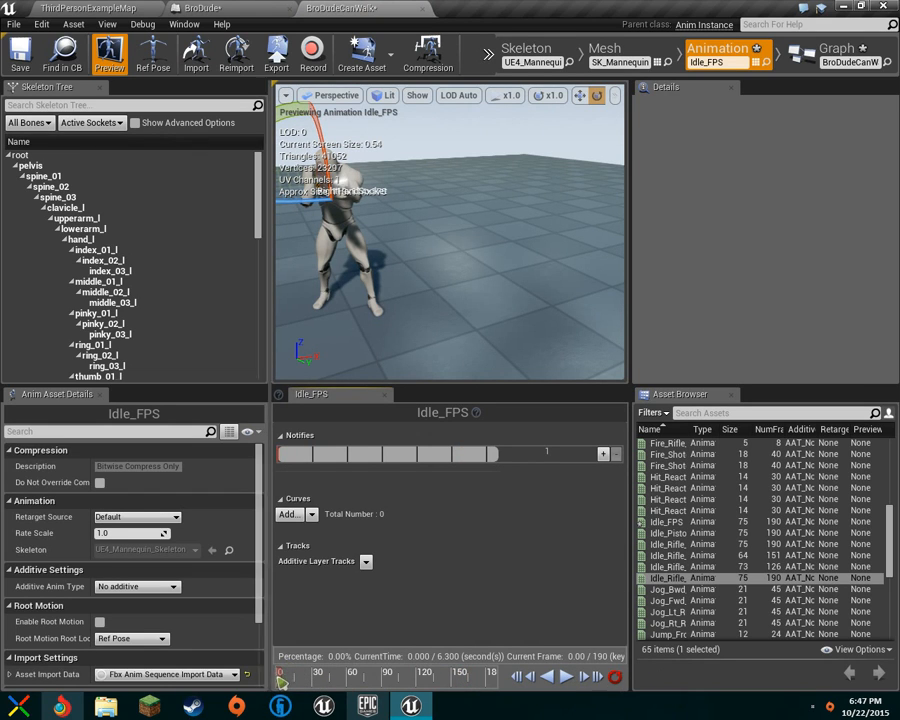
Play the Idle_FPS animation and rotate RightHandSocket by about -10 degrees around the vertical axis, checking the rifle against the hands
{"action": "right_click", "coordinate": [285, 682]}
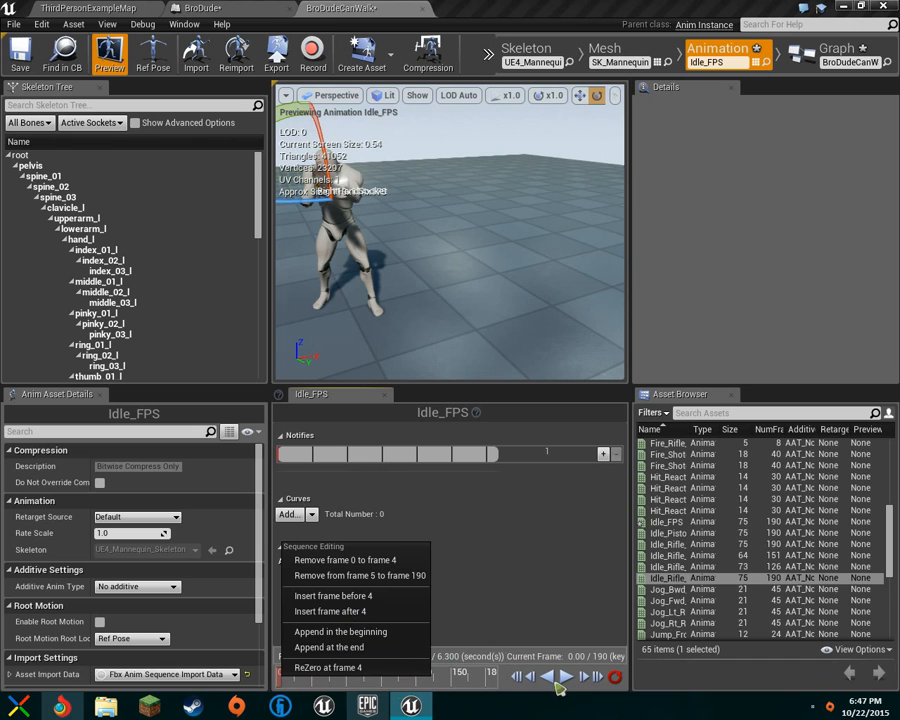
{"action": "left_click", "coordinate": [557, 687]}
{"action": "left_click", "coordinate": [566, 677]}
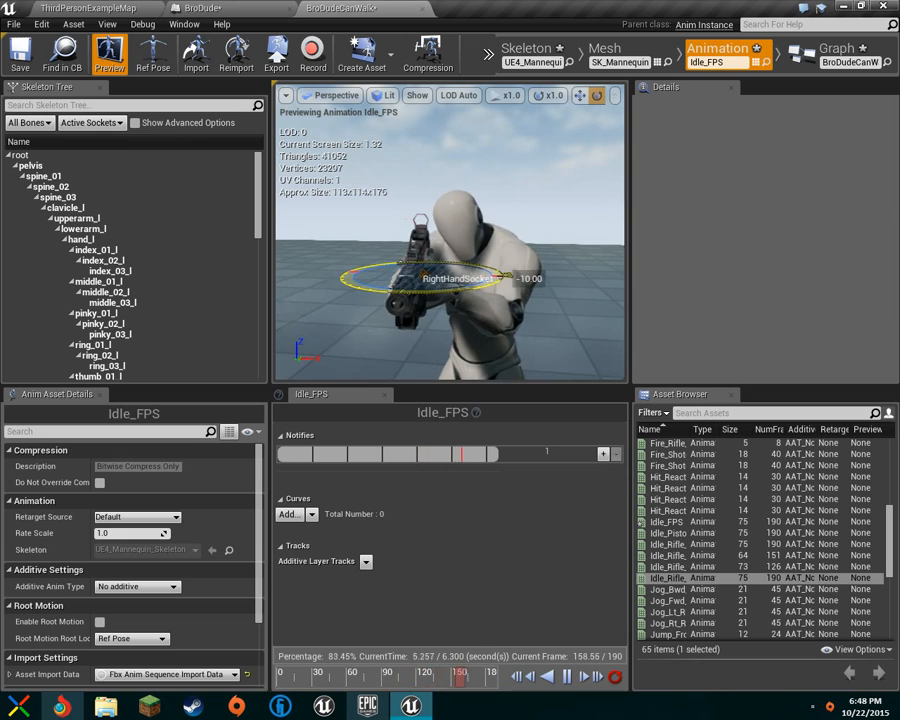
{"action": "left_click_drag", "start_coordinate": [475, 298], "coordinate": [400, 290], "text": "alt"}
{"action": "right_click_drag", "start_coordinate": [363, 263], "coordinate": [270, 260]}
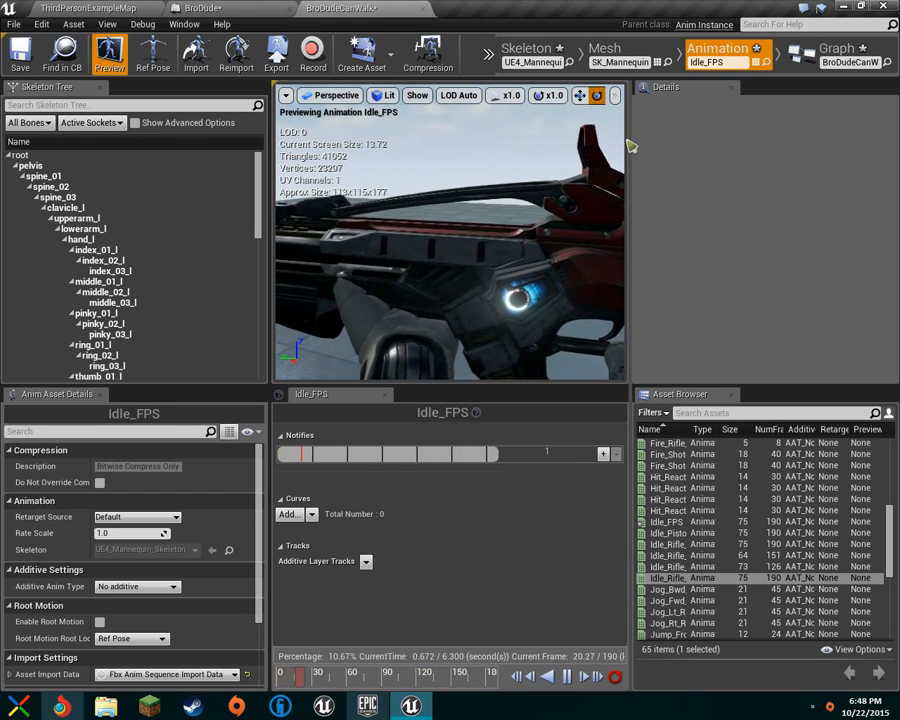
{"action": "right_click_drag", "start_coordinate": [547, 225], "coordinate": [380, 195]}
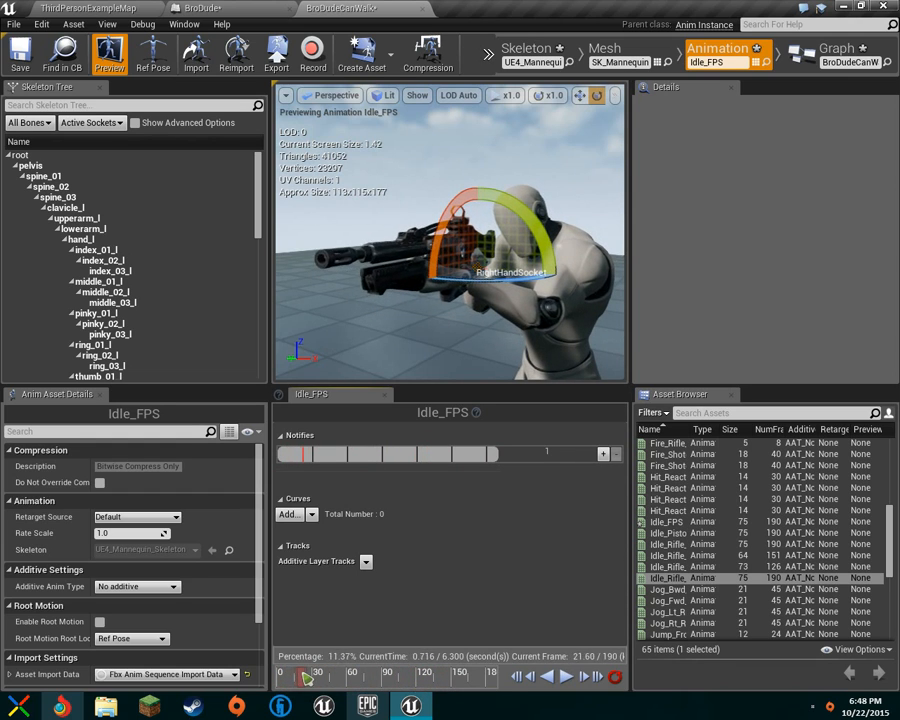
Trim Idle_FPS to a single-frame pose by removing all frames after its start
{"action": "left_click_drag", "start_coordinate": [305, 684], "coordinate": [281, 692]}
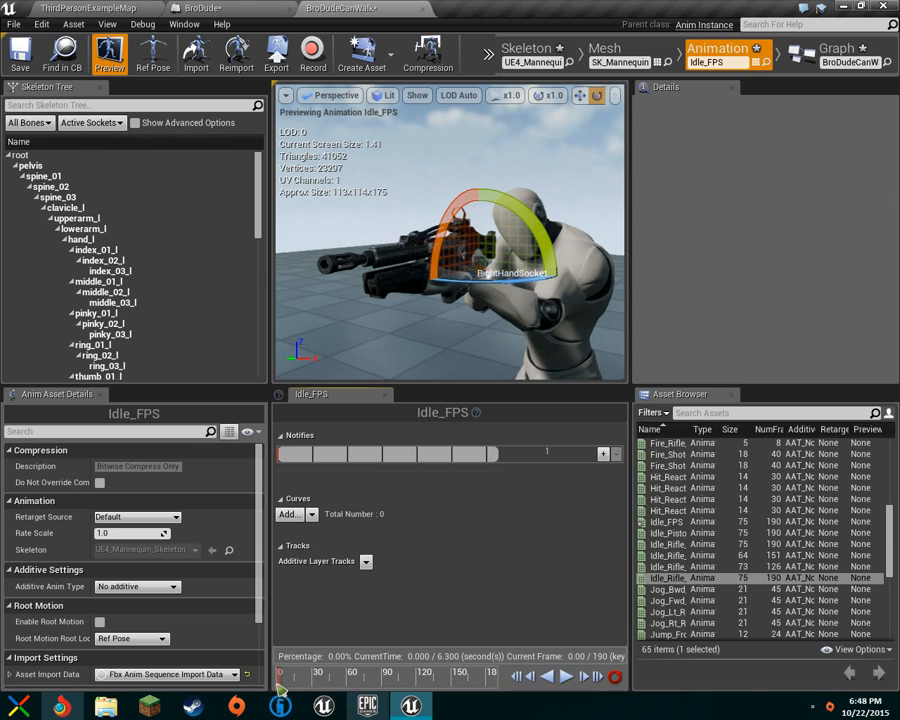
{"action": "right_click", "coordinate": [283, 684]}
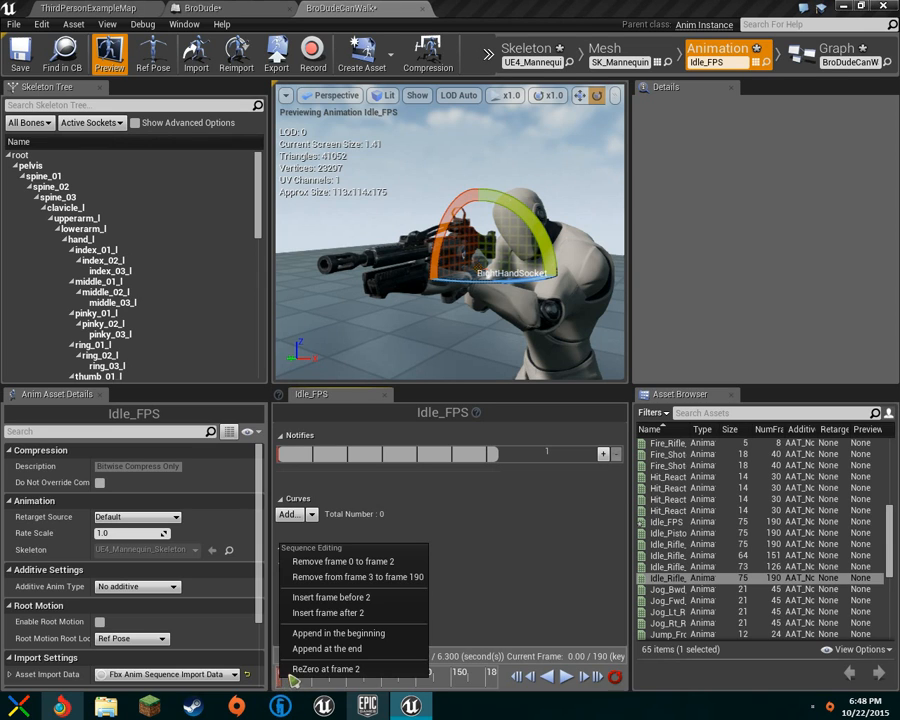
{"action": "left_click", "coordinate": [397, 577]}
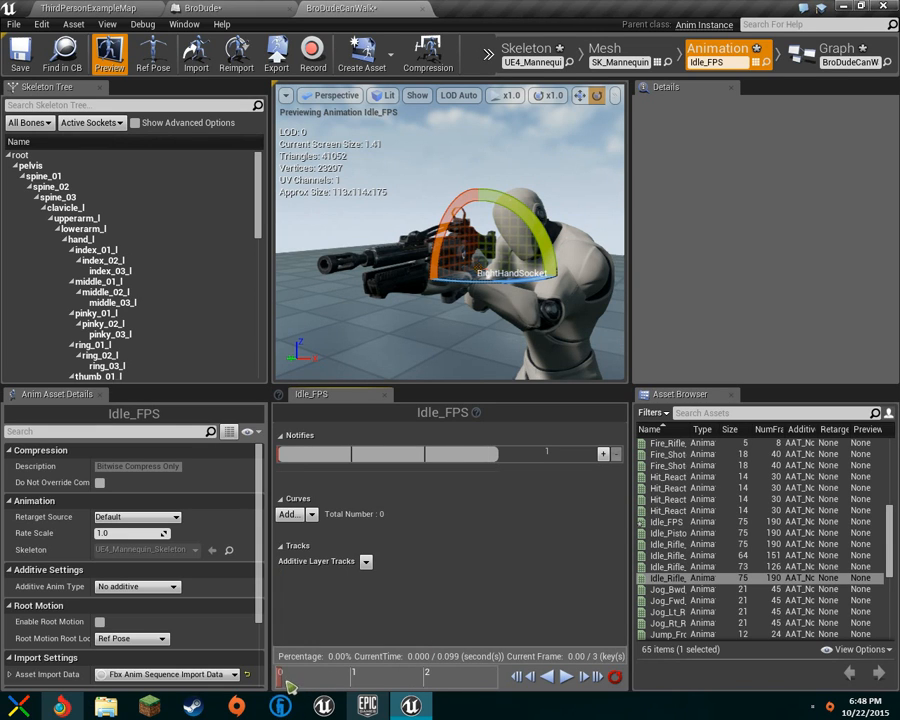
{"action": "right_click", "coordinate": [283, 684]}
{"action": "left_click", "coordinate": [370, 518]}
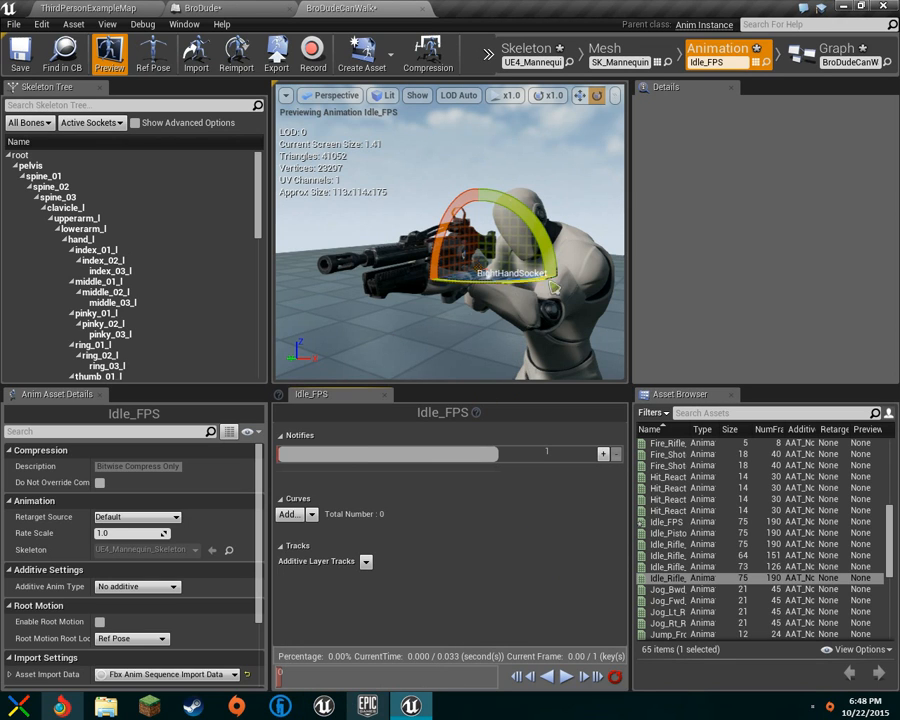
Widen the animation preview viewport and turn off rotation snapping
{"action": "right_click_drag", "start_coordinate": [488, 325], "coordinate": [528, 318]}
{"action": "left_click_drag", "start_coordinate": [458, 286], "coordinate": [611, 192]}
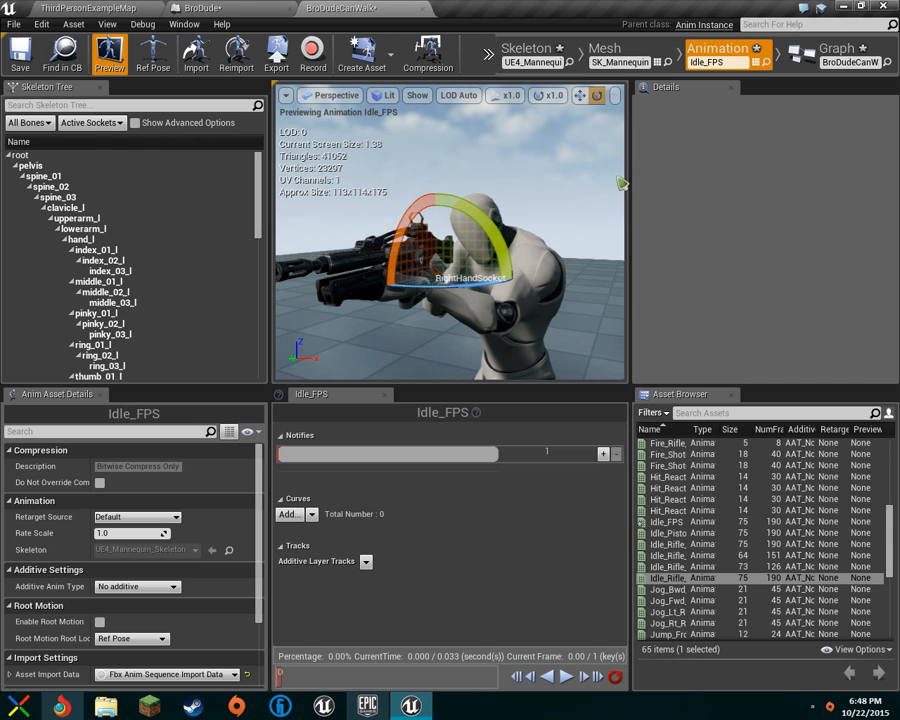
{"action": "left_click_drag", "start_coordinate": [630, 200], "coordinate": [803, 200]}
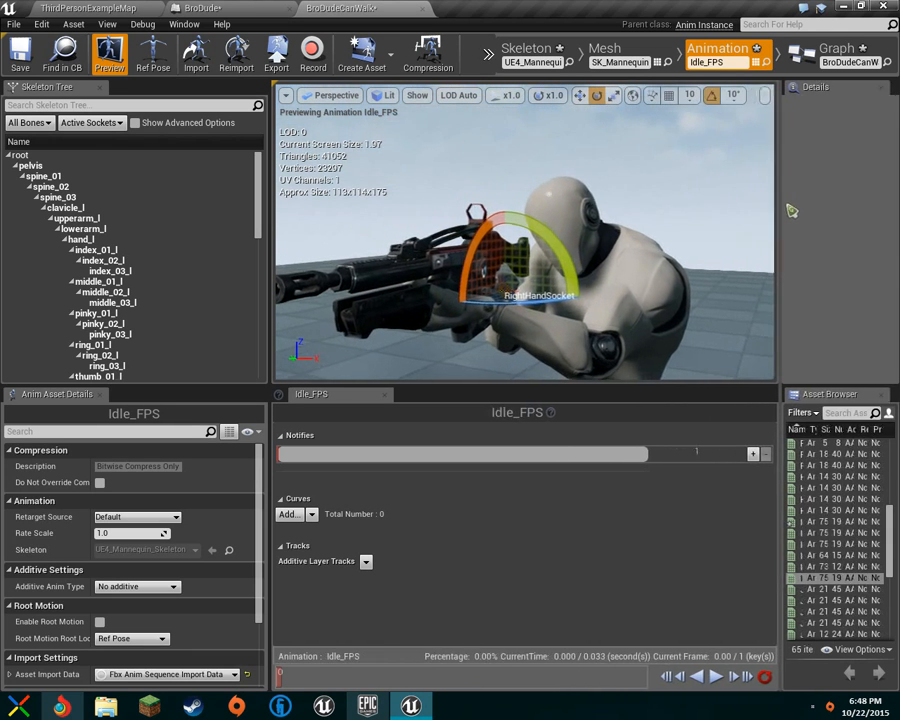
{"action": "left_click", "coordinate": [712, 97]}
Rotate RightHandSocket by about 3.4 degrees around the vertical axis and check the rifle's grip from the side
{"action": "left_click_drag", "start_coordinate": [524, 306], "coordinate": [690, 300]}
{"action": "right_click_drag", "start_coordinate": [536, 300], "coordinate": [640, 300], "text": "alt"}
{"action": "left_click_drag", "start_coordinate": [536, 300], "coordinate": [600, 290], "text": "alt"}
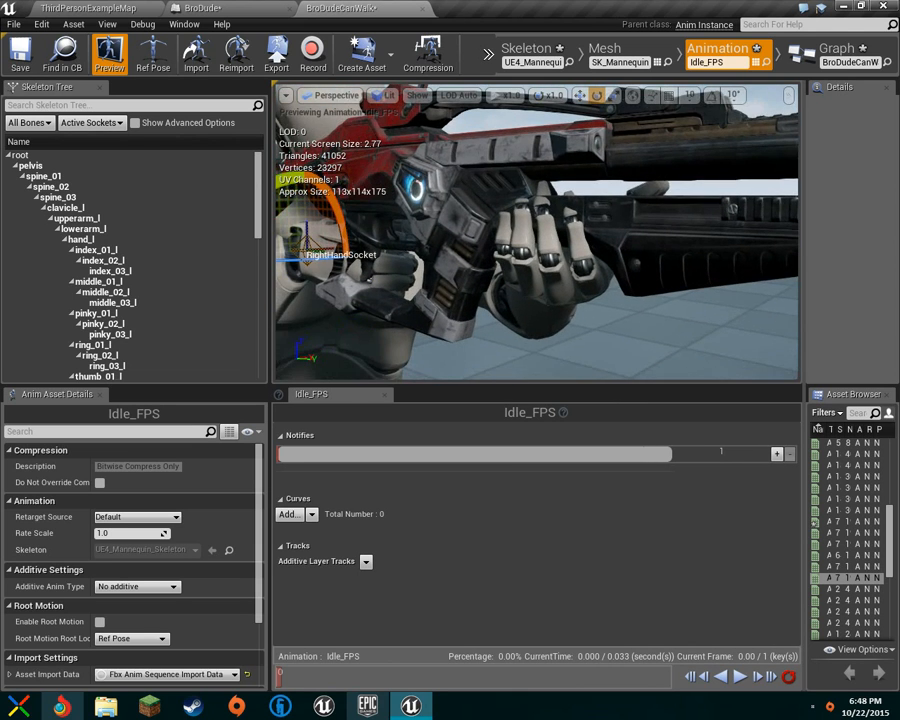
{"action": "left_click_drag", "start_coordinate": [322, 261], "coordinate": [312, 261]}
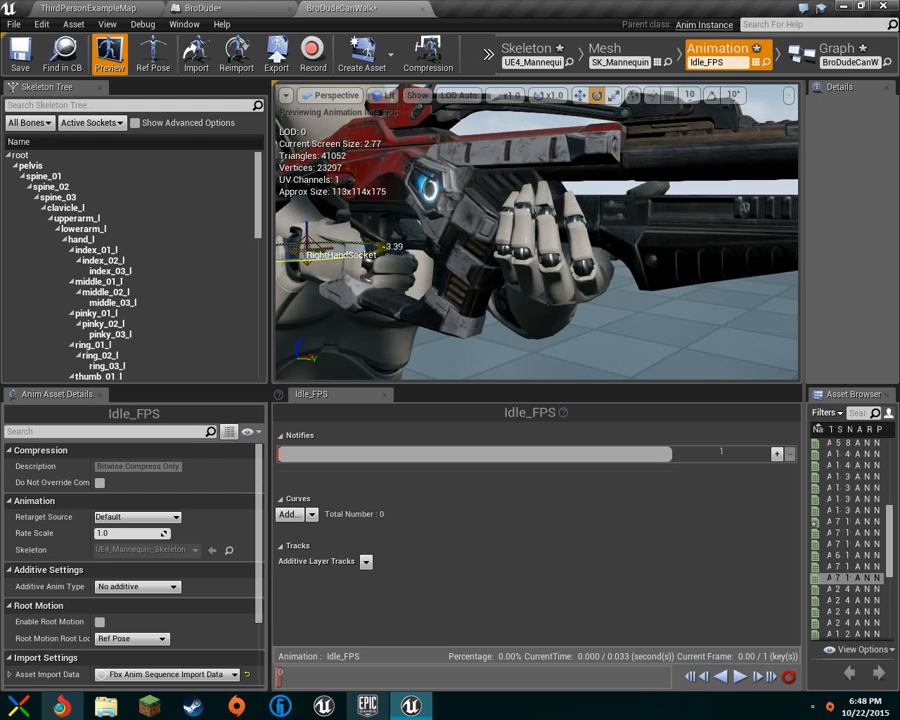
{"action": "left_click_drag", "start_coordinate": [640, 255], "coordinate": [400, 255], "text": "alt"}
{"action": "right_click_drag", "start_coordinate": [536, 255], "coordinate": [366, 257]}
{"action": "key", "text": "r"}
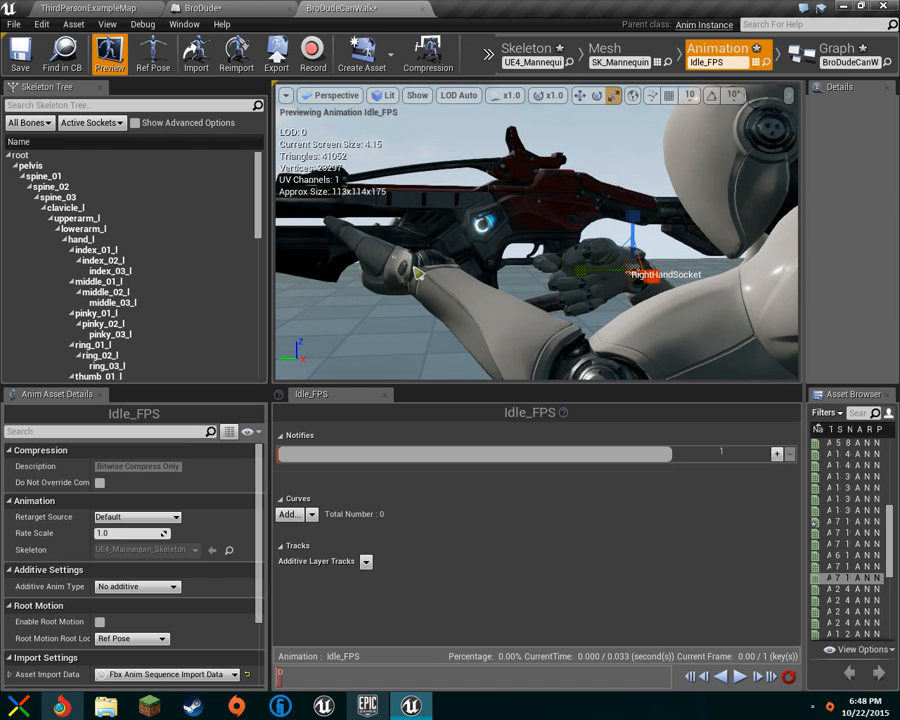
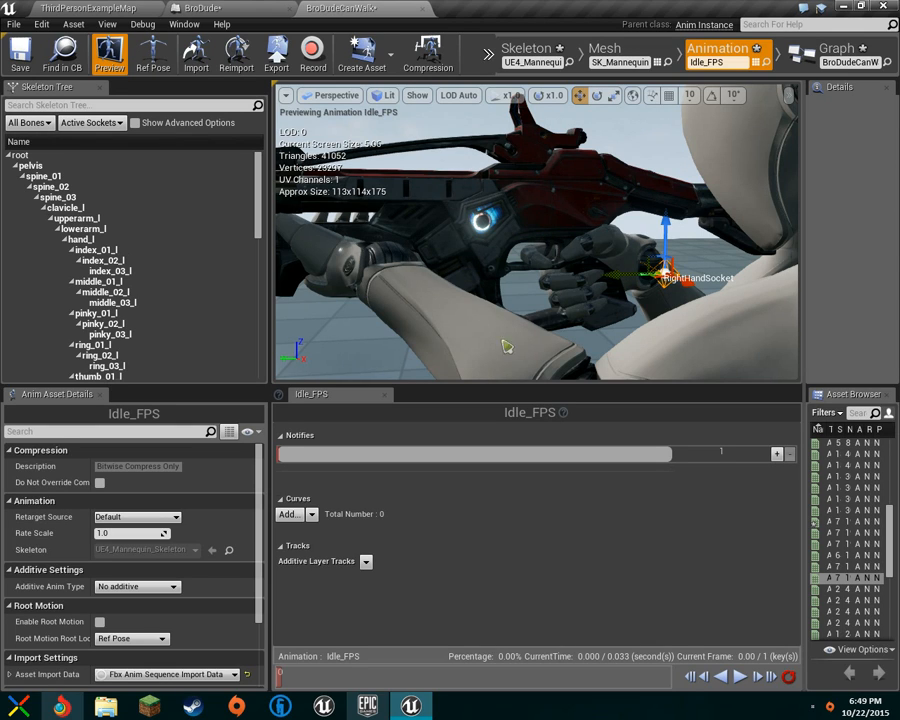
Fine-tune RightHandSocket's rotation around the vertical axis, comparing the rifle's aim with the head and hands from the front
{"action": "mouse_move", "coordinate": [807, 578]}
{"action": "left_mouse_down"}
{"action": "mouse_move", "coordinate": [693, 562]}
{"action": "mouse_move", "coordinate": [663, 538]}
{"action": "mouse_move", "coordinate": [772, 595]}
{"action": "mouse_move", "coordinate": [830, 603]}
{"action": "mouse_move", "coordinate": [790, 609]}
{"action": "mouse_move", "coordinate": [797, 616]}
{"action": "mouse_move", "coordinate": [795, 590]}
{"action": "left_mouse_up"}
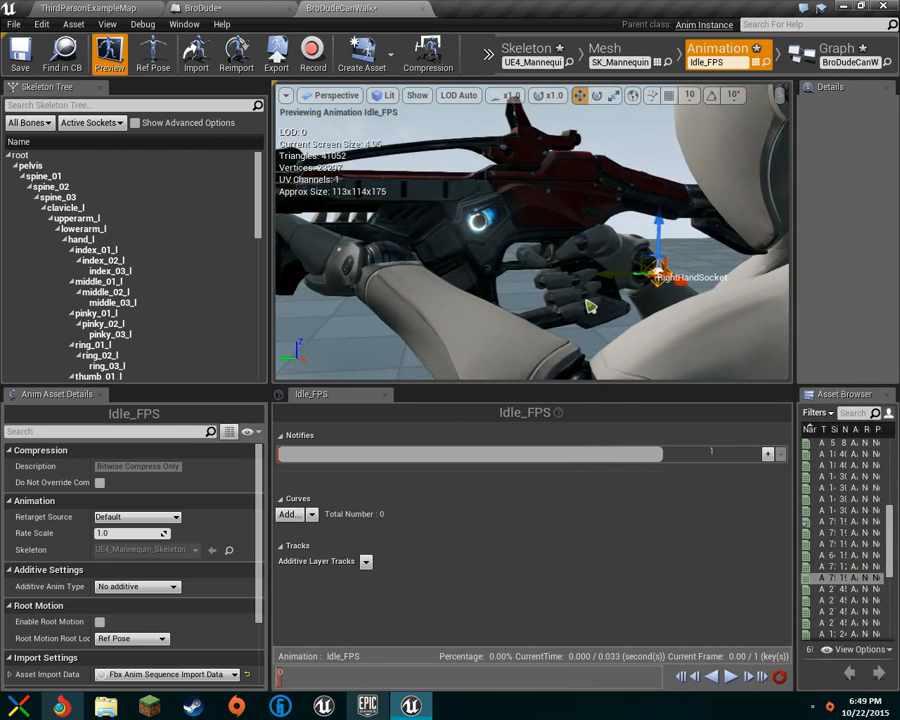
{"action": "right_click_drag", "start_coordinate": [590, 306], "coordinate": [650, 305]}
{"action": "right_click_drag", "start_coordinate": [530, 240], "coordinate": [655, 208]}
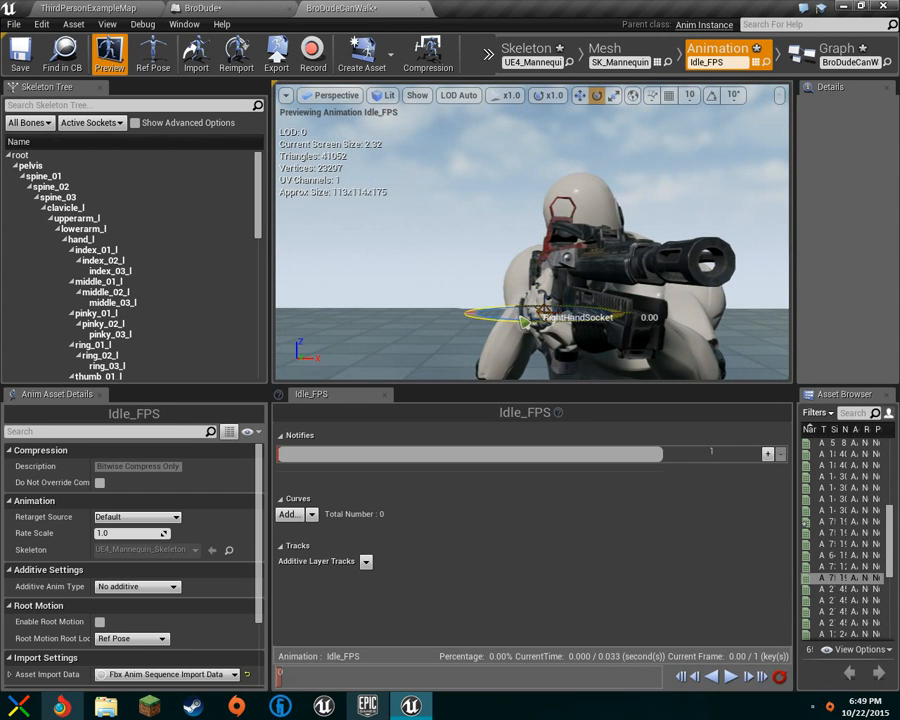
{"action": "left_click_drag", "start_coordinate": [526, 320], "coordinate": [540, 322]}
{"action": "right_click_drag", "start_coordinate": [540, 321], "coordinate": [575, 318]}
{"action": "left_click_drag", "start_coordinate": [600, 319], "coordinate": [700, 319]}
{"action": "right_click_drag", "start_coordinate": [700, 319], "coordinate": [700, 230], "text": "alt"}
{"action": "right_click_drag", "start_coordinate": [589, 319], "coordinate": [740, 335]}
{"action": "right_click_drag", "start_coordinate": [642, 360], "coordinate": [400, 316]}
{"action": "left_click_drag", "start_coordinate": [473, 327], "coordinate": [524, 325]}
{"action": "mouse_move", "coordinate": [524, 325]}
{"action": "right_mouse_down"}
{"action": "mouse_move", "coordinate": [650, 335]}
{"action": "mouse_move", "coordinate": [700, 325]}
{"action": "mouse_move", "coordinate": [640, 305]}
{"action": "mouse_move", "coordinate": [690, 300]}
{"action": "mouse_move", "coordinate": [538, 314]}
{"action": "right_mouse_up"}
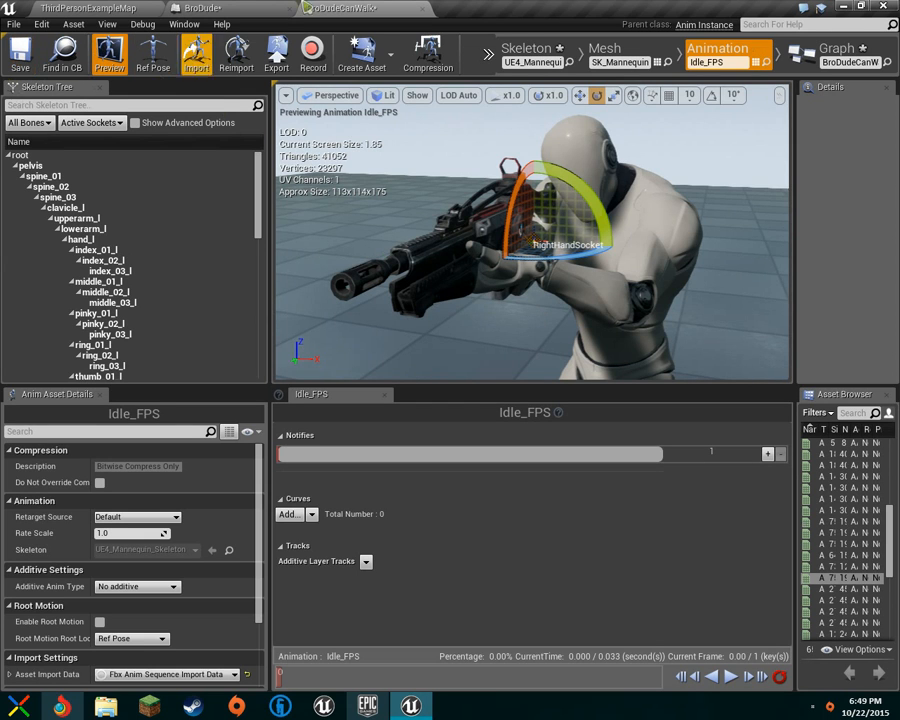
Open the Idle state of the Locomotion state machine in BroDudeCanWalk's AnimGraph
{"action": "left_click", "coordinate": [798, 60]}
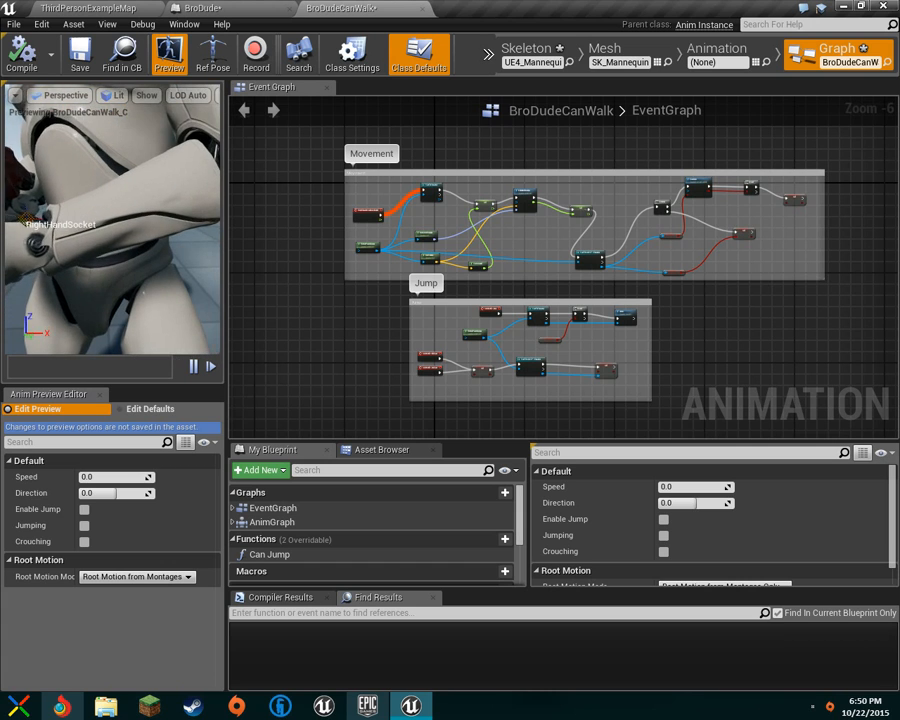
{"action": "double_click", "coordinate": [268, 522]}
{"action": "double_click", "coordinate": [450, 335]}
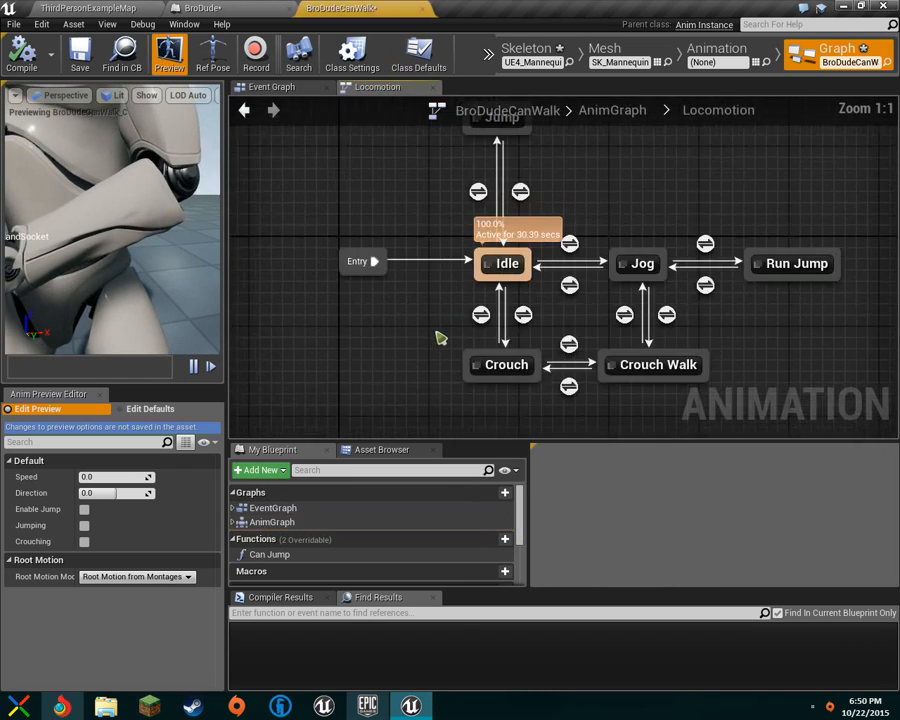
{"action": "left_click", "coordinate": [620, 114]}
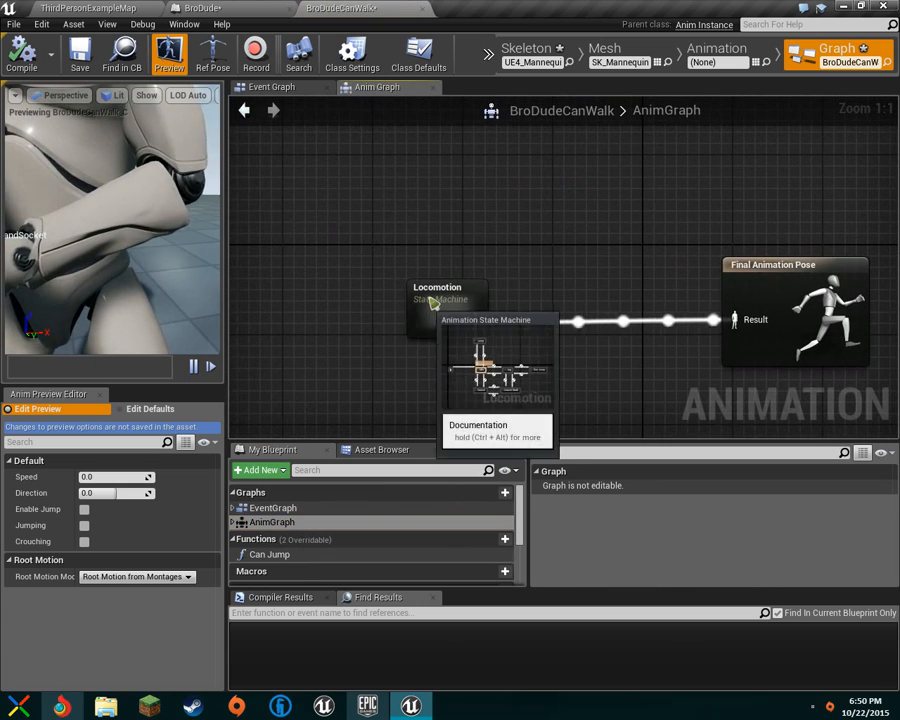
{"action": "scroll", "coordinate": [516, 318], "scroll_direction": "down", "scroll_amount": 3}
{"action": "scroll", "coordinate": [515, 316], "scroll_direction": "up", "scroll_amount": 3}
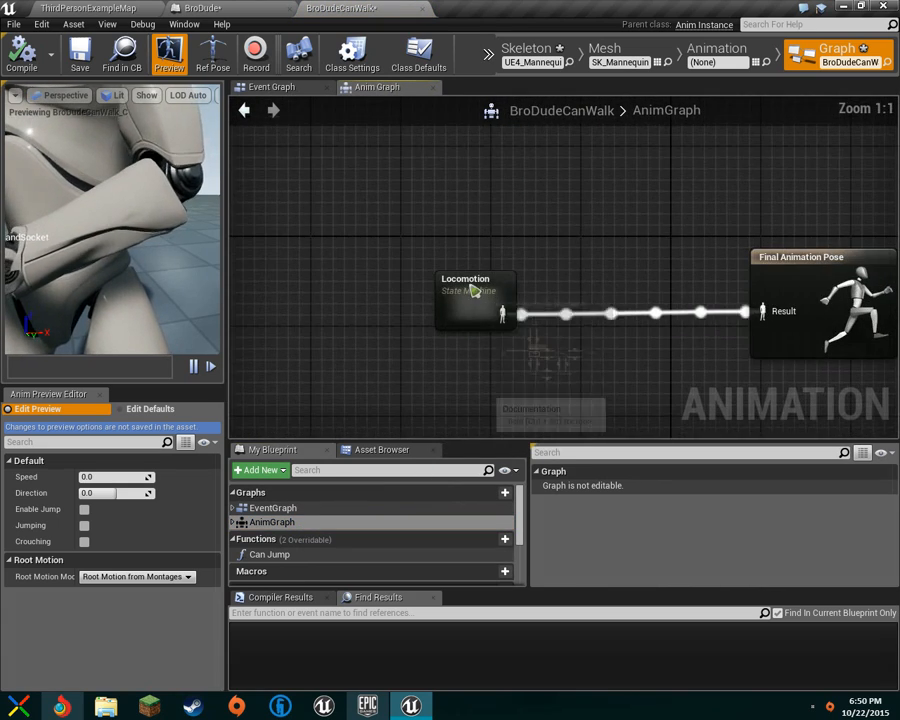
{"action": "double_click", "coordinate": [476, 288]}
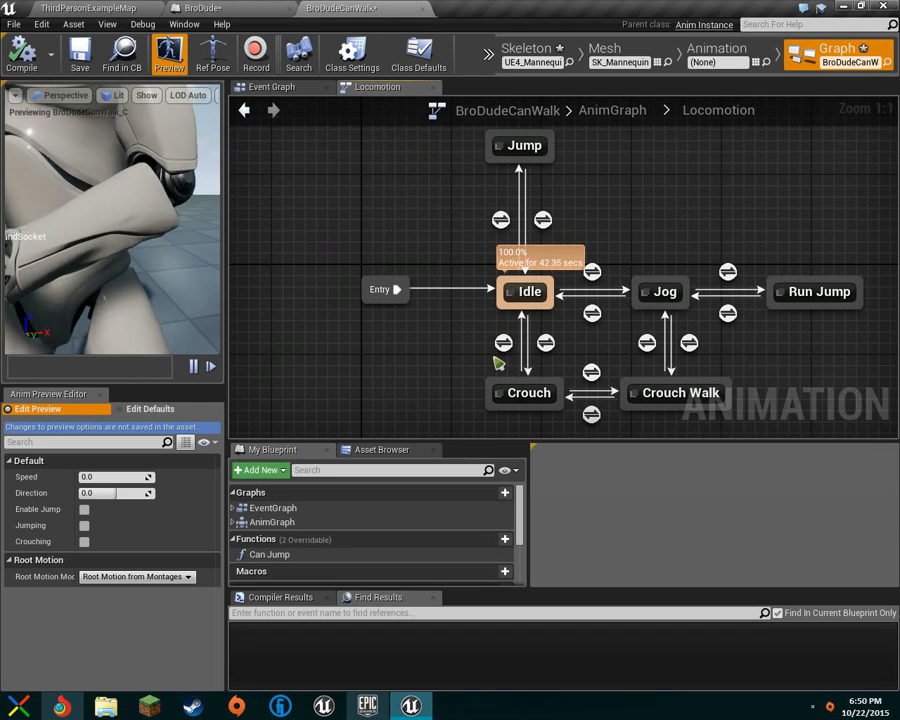
{"action": "double_click", "coordinate": [532, 297]}
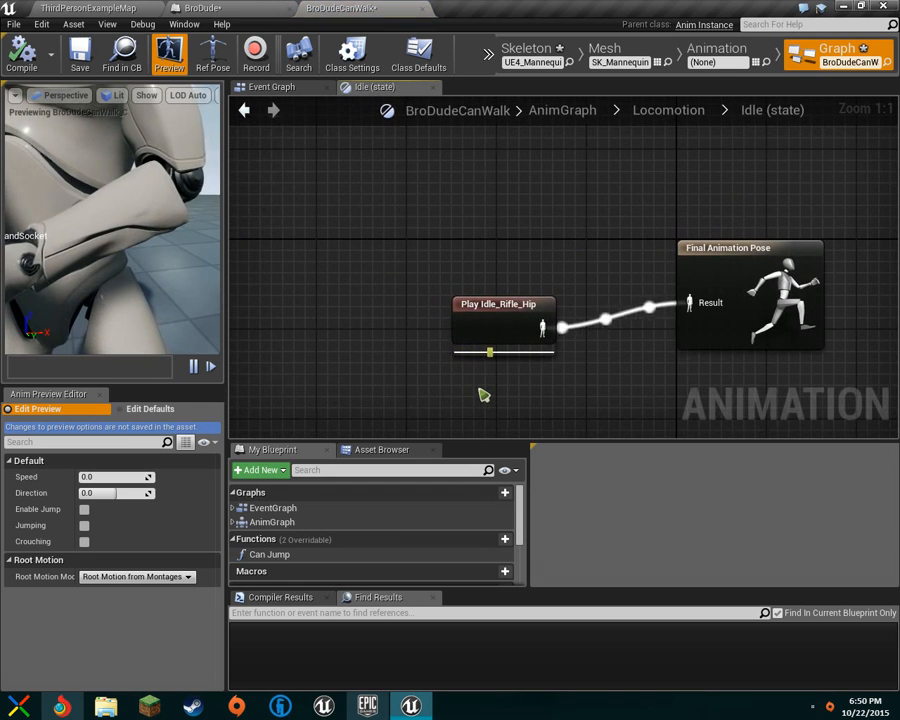
Replace the Idle_Rifle_Hip player with Idle_FPS, connect it to the Final Animation Pose and recompile the animation blueprint
{"action": "left_click", "coordinate": [451, 302]}
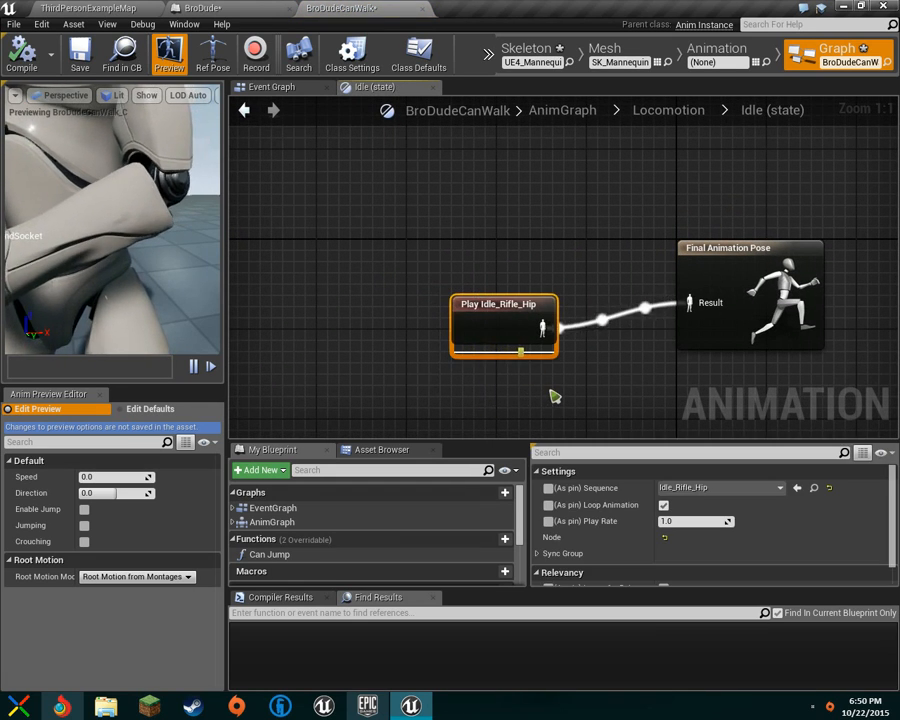
{"action": "key", "text": "Delete"}
{"action": "left_click", "coordinate": [372, 450]}
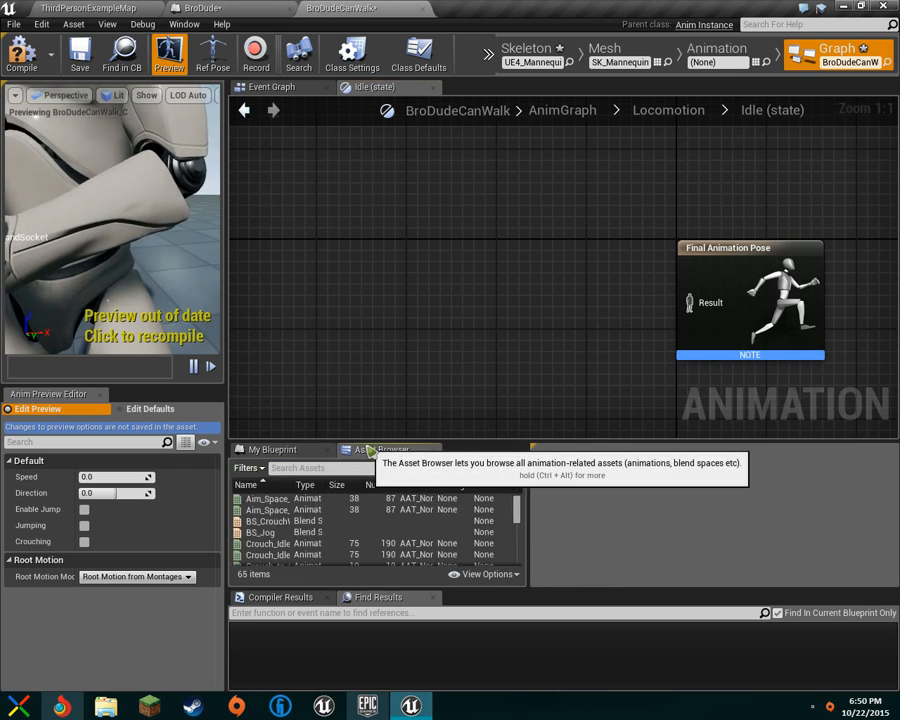
{"action": "scroll", "coordinate": [424, 500], "scroll_direction": "down", "scroll_amount": 5}
{"action": "scroll", "coordinate": [358, 512], "scroll_direction": "up", "scroll_amount": 2}
{"action": "left_click_drag", "start_coordinate": [342, 512], "coordinate": [428, 266]}
{"action": "left_click_drag", "start_coordinate": [501, 293], "coordinate": [689, 302]}
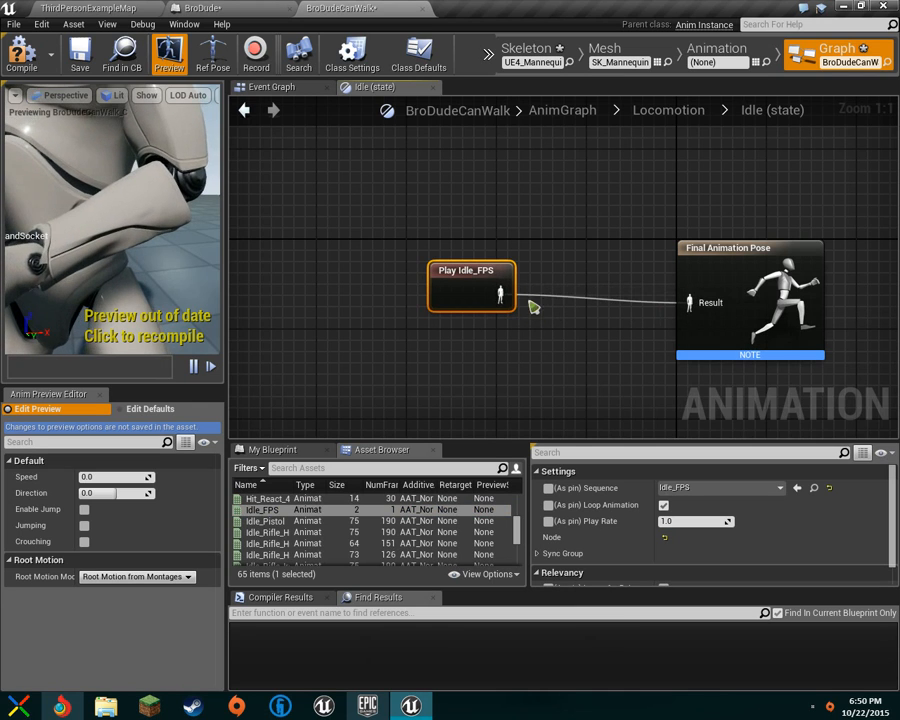
{"action": "left_click", "coordinate": [153, 343]}
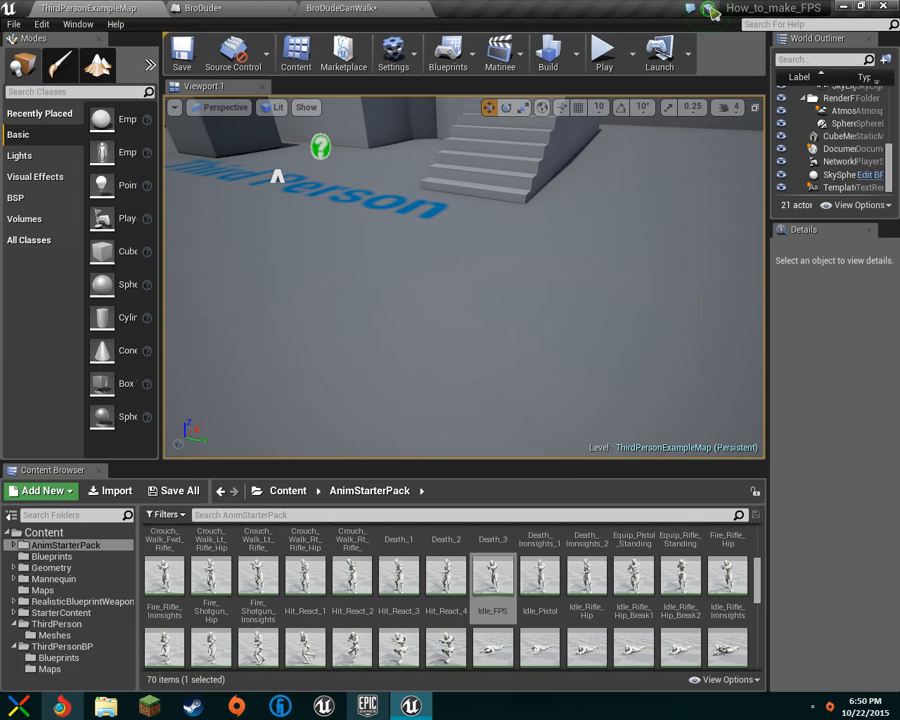
Play-test ThirdPersonExampleMap briefly to examine the character's idle pose and rifle from the first-person camera
{"action": "left_click", "coordinate": [72, 8]}
{"action": "left_click", "coordinate": [600, 50]}
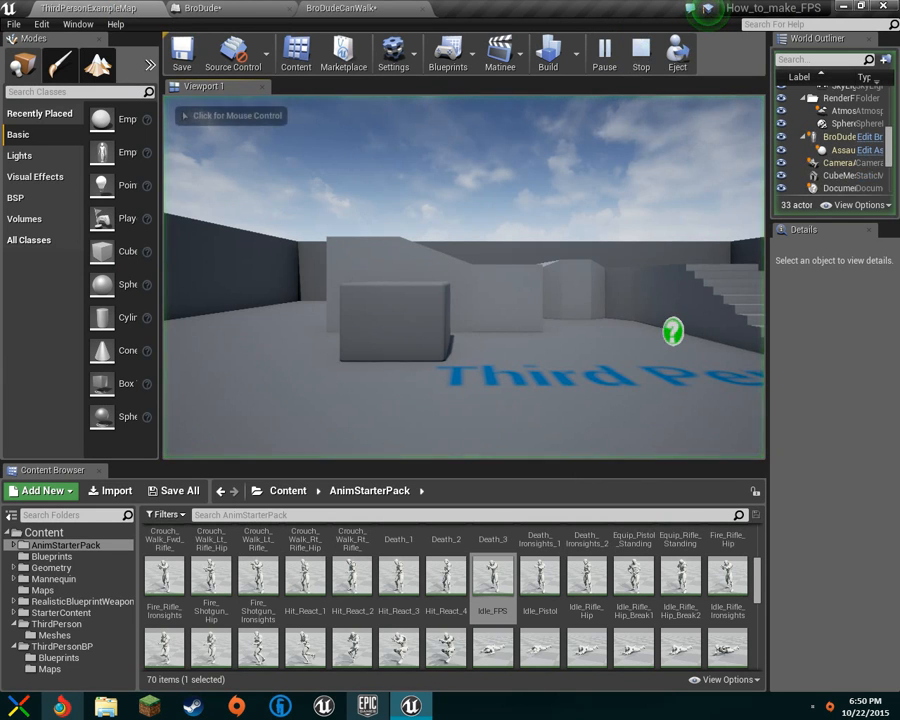
{"action": "left_click", "coordinate": [464, 277]}
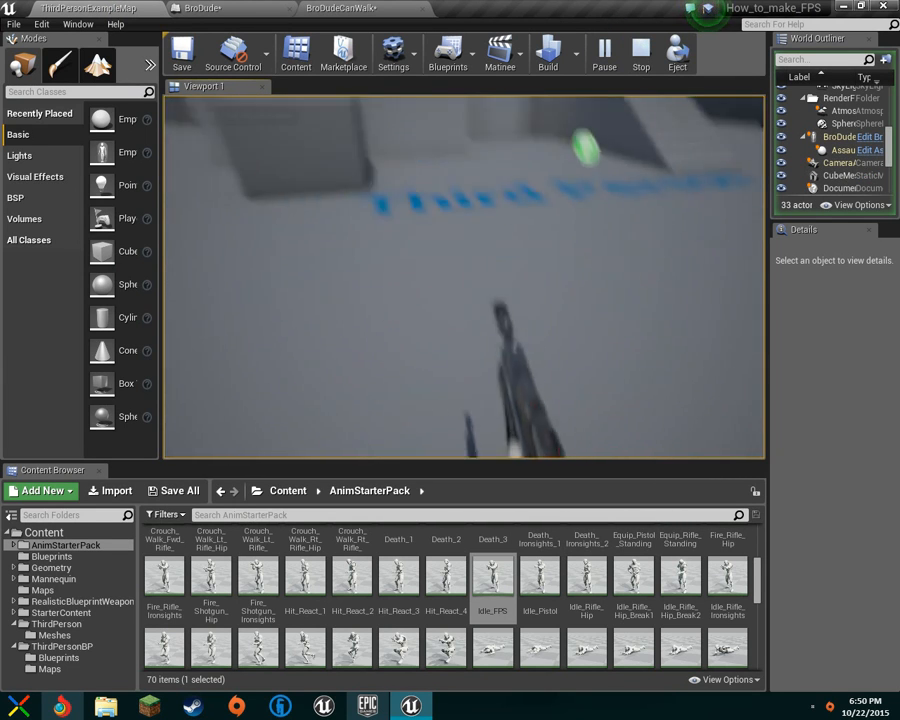
{"action": "key", "text": "Escape"}
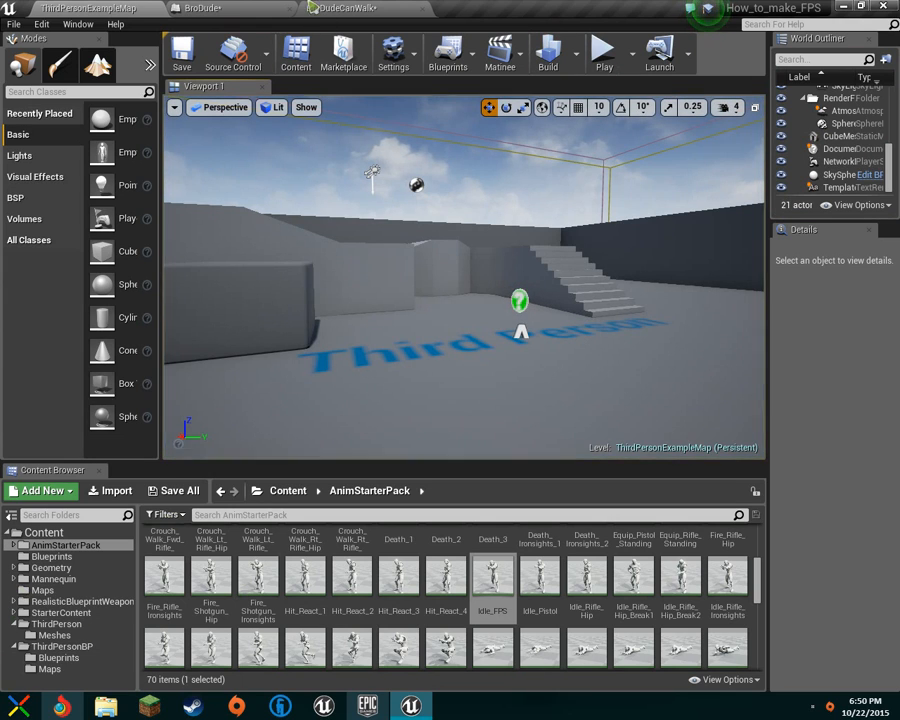
Assign BroDudeCanWalk as the animation blueprint of BroDude's inherited mesh
{"action": "left_click", "coordinate": [268, 9]}
{"action": "left_click", "coordinate": [60, 123]}
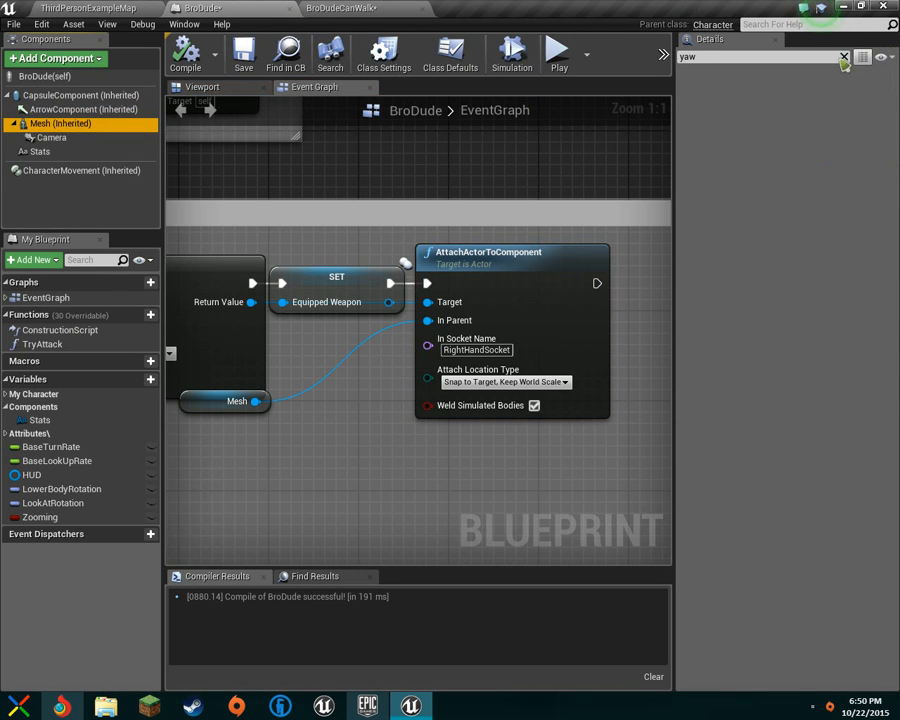
{"action": "left_click", "coordinate": [843, 57]}
{"action": "left_click", "coordinate": [798, 297]}
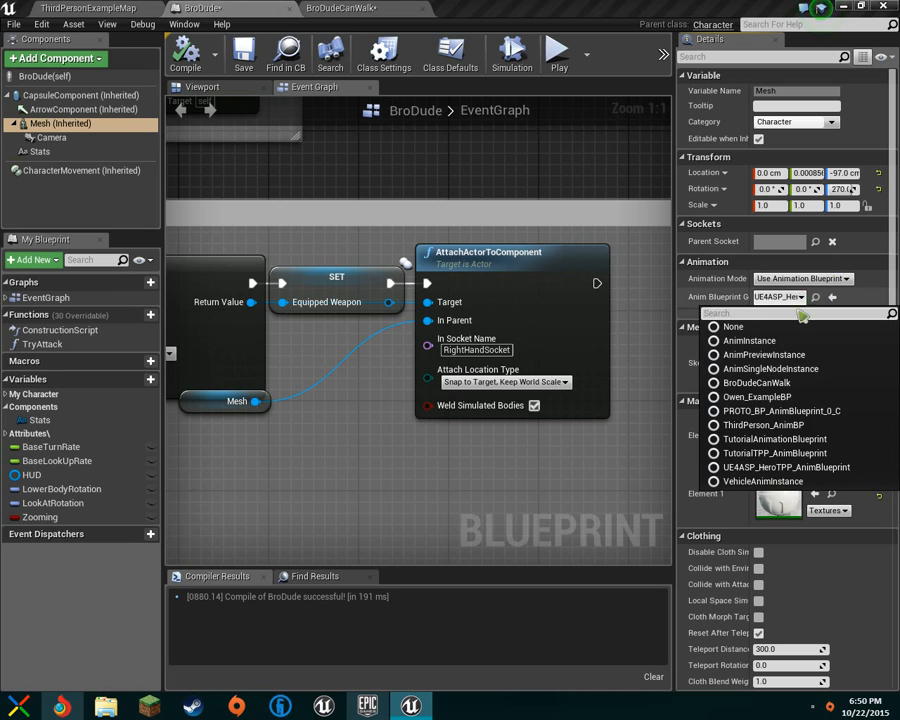
{"action": "left_click", "coordinate": [795, 382]}
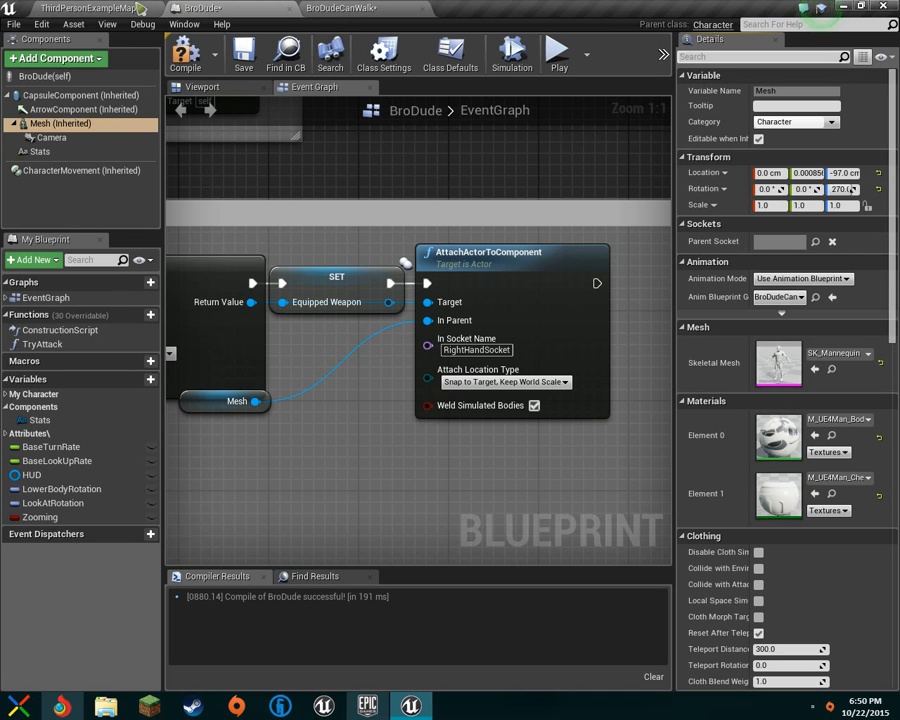
Play-test the level with the newly assigned animation blueprint and look down at the arms, rifle and shadow
{"action": "left_click", "coordinate": [100, 7]}
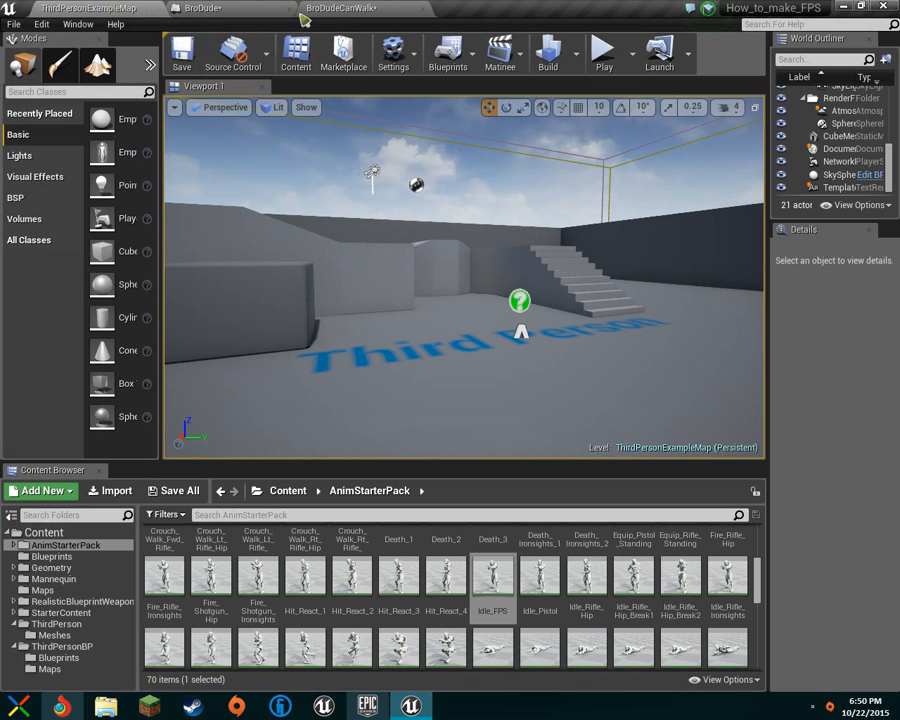
{"action": "left_click", "coordinate": [613, 59]}
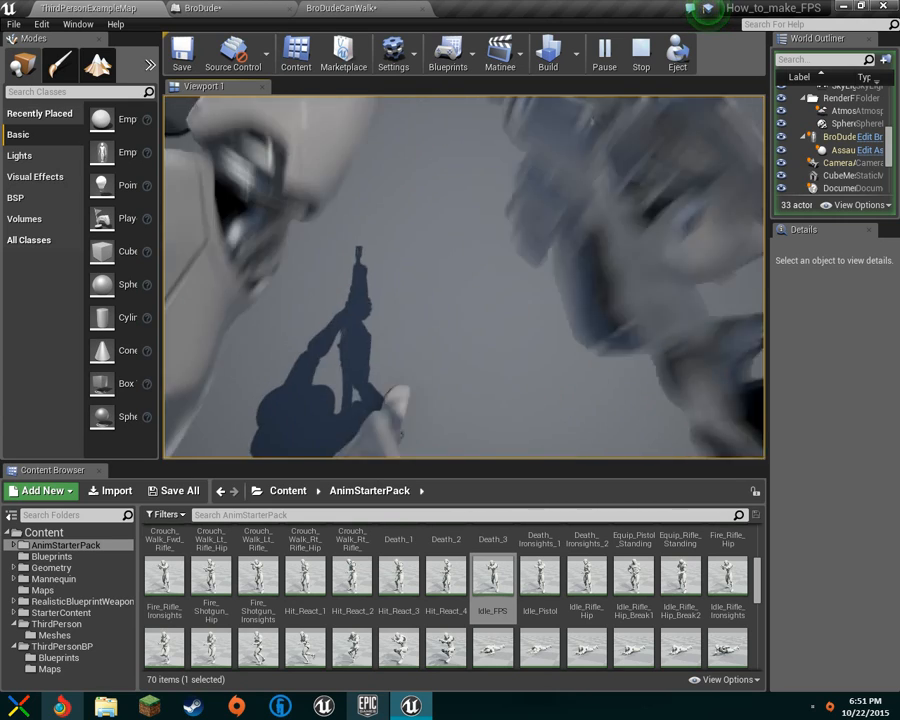
{"action": "key", "text": "Escape"}
Delete the Stats text component above BroDude's head
{"action": "left_click", "coordinate": [205, 8]}
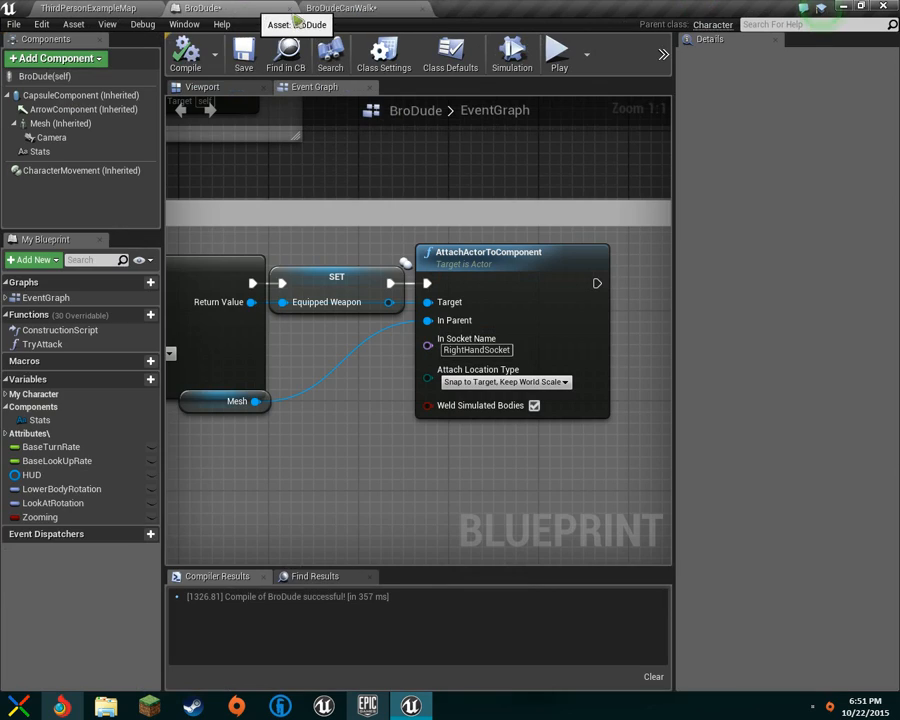
{"action": "left_click", "coordinate": [205, 87]}
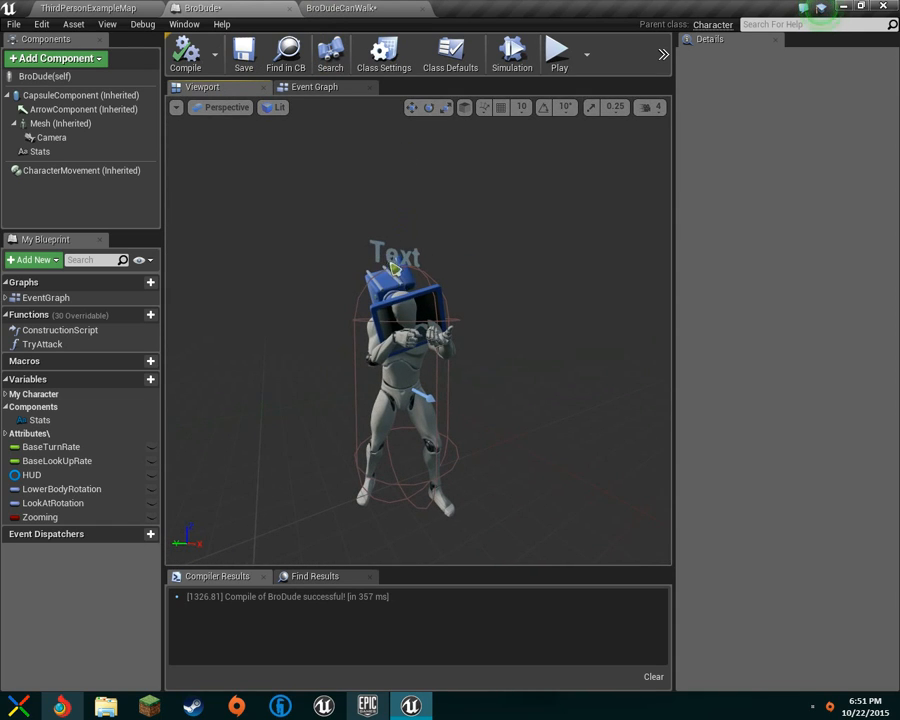
{"action": "left_click", "coordinate": [393, 268]}
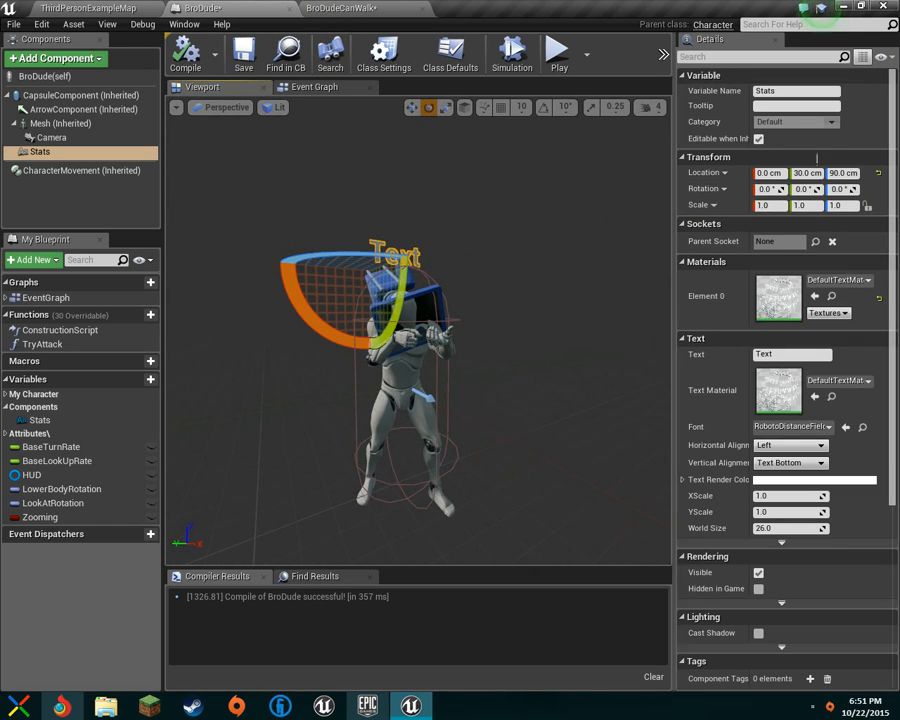
{"action": "left_click", "coordinate": [61, 154]}
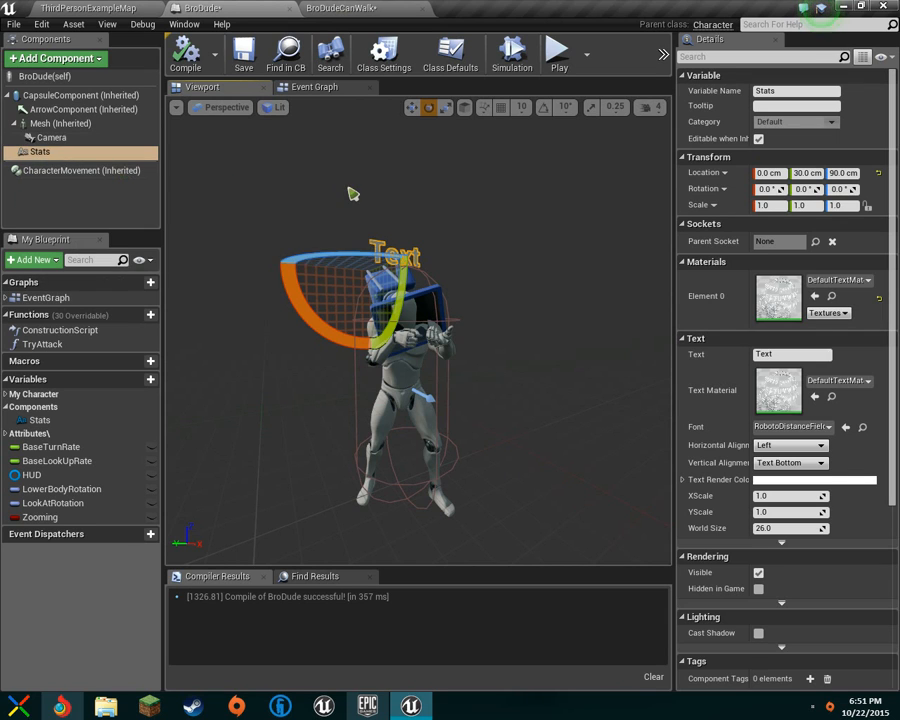
{"action": "key", "text": "Delete"}
Reposition BroDude's Camera to about X 11.3, Y 14.3, Z 0 cm with a Z rotation of about 78.4 degrees, and compile
{"action": "left_click", "coordinate": [50, 123]}
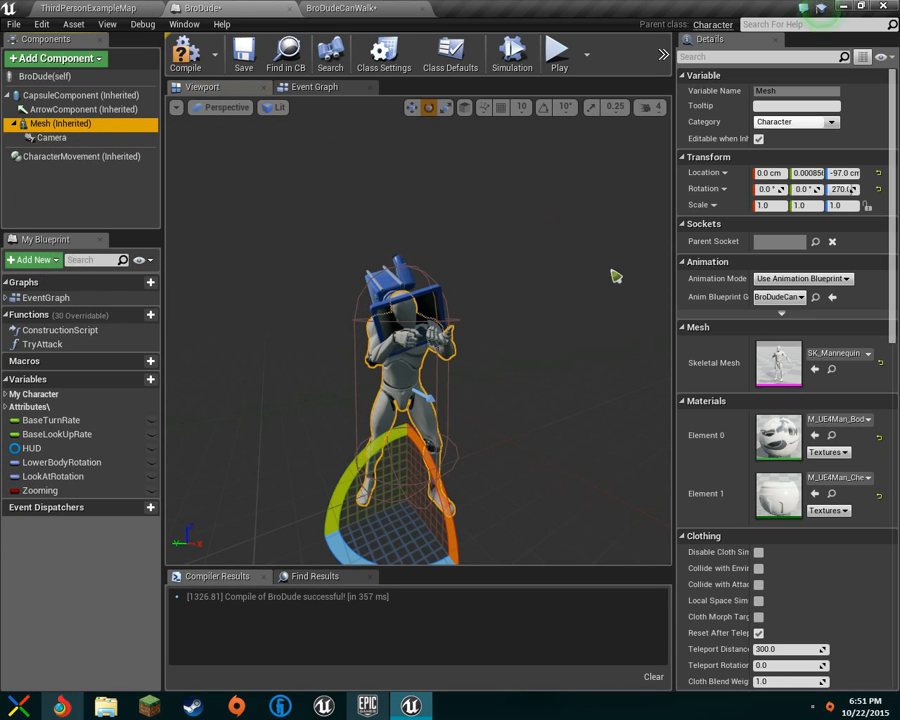
{"action": "left_click", "coordinate": [131, 138]}
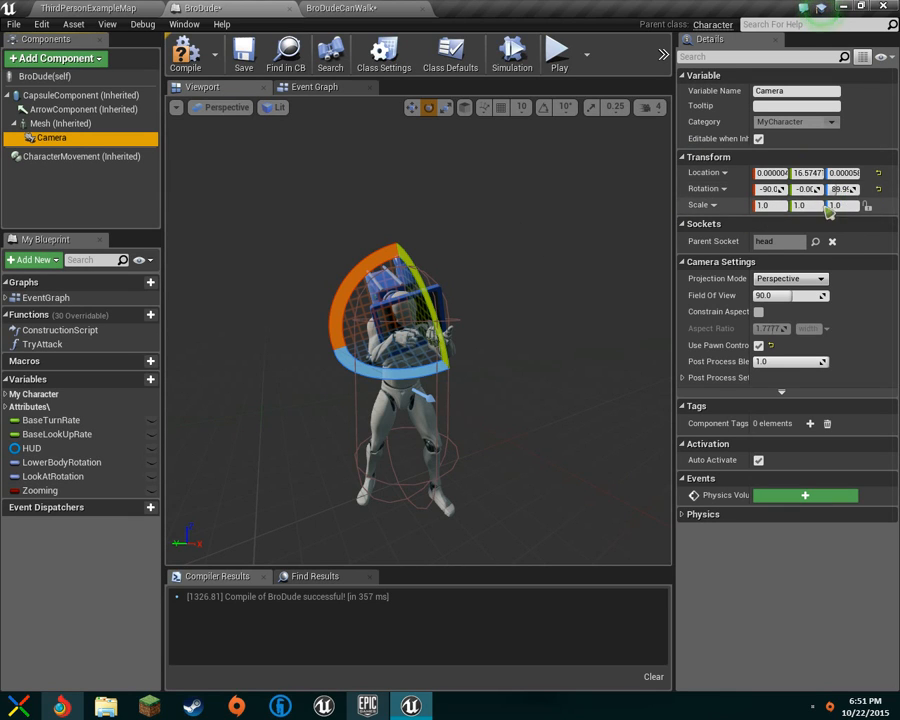
{"action": "left_click_drag", "start_coordinate": [427, 278], "coordinate": [446, 288]}
{"action": "key", "text": "w"}
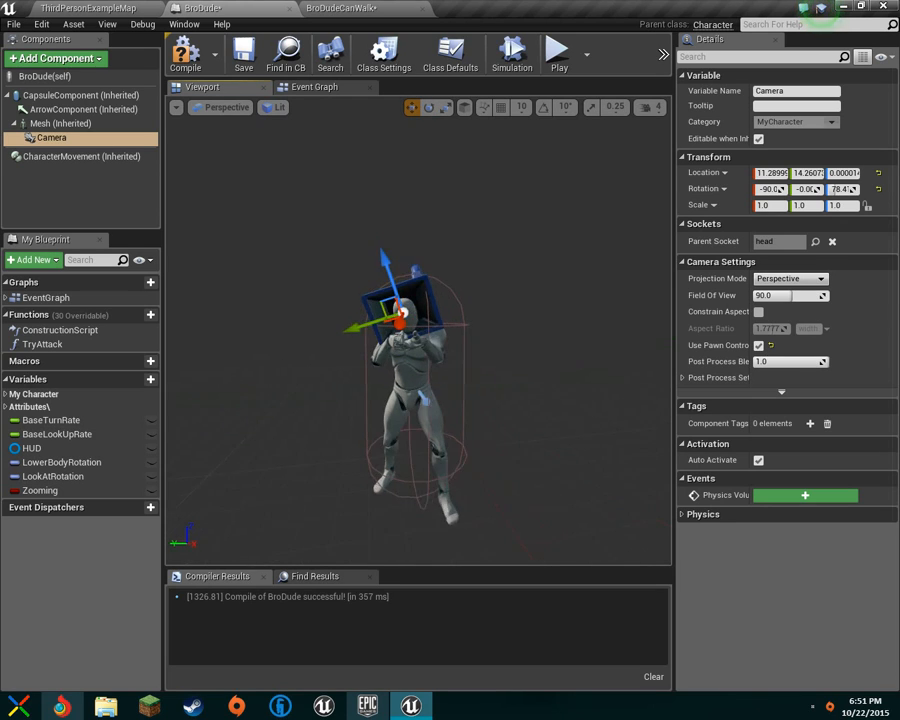
{"action": "left_click", "coordinate": [196, 54]}
Play-test the level with the repositioned camera, walking to the stairs and firing the rifle at them and the wall
{"action": "left_click", "coordinate": [110, 9]}
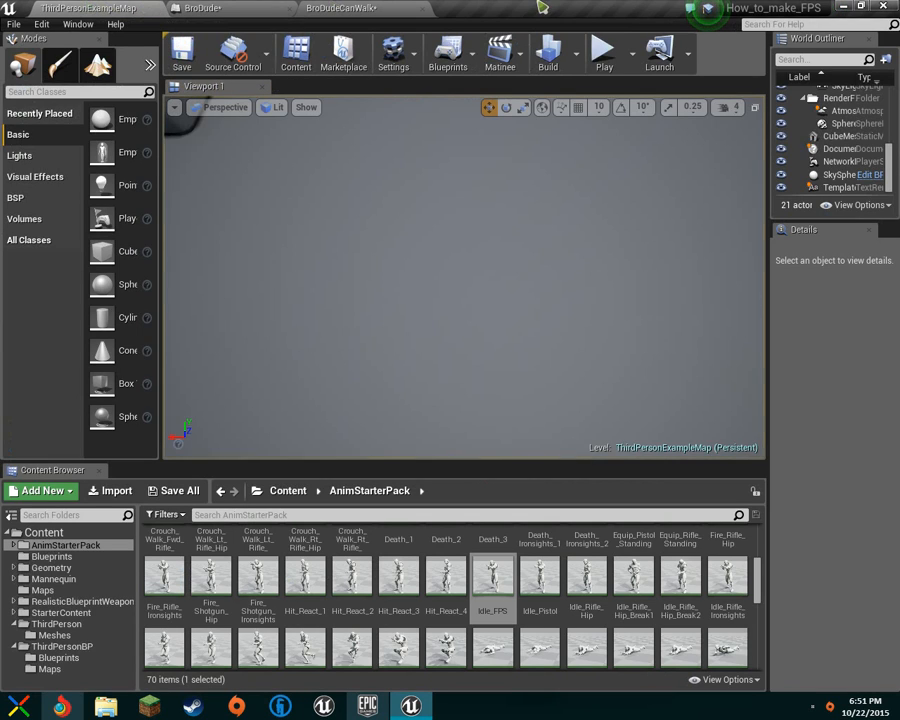
{"action": "left_click", "coordinate": [603, 52]}
{"action": "key", "text": "w"}
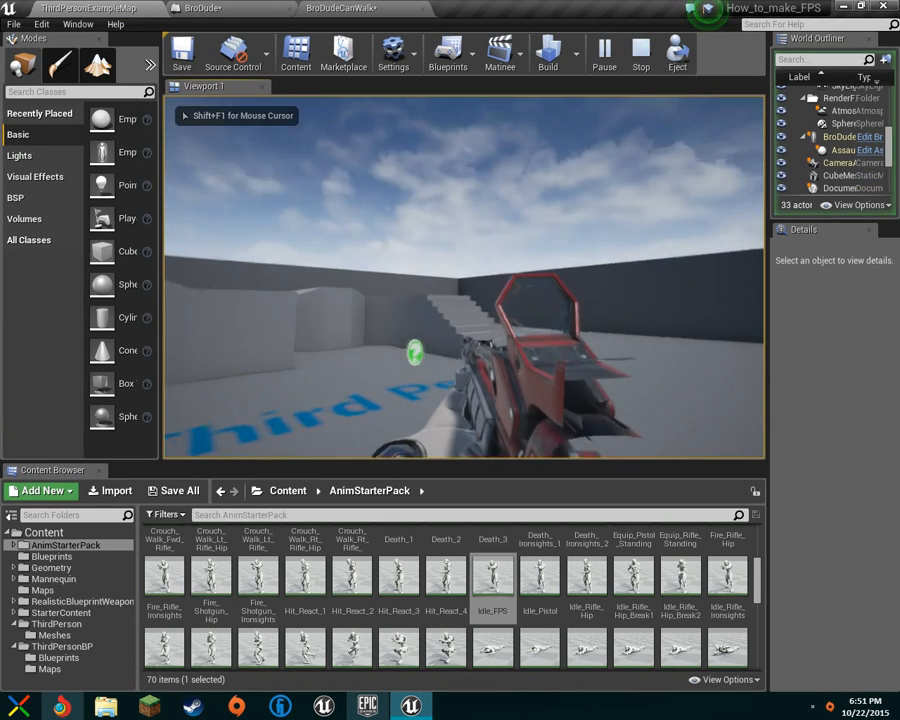
{"action": "key", "text": "w"}
{"action": "key", "text": "w"}
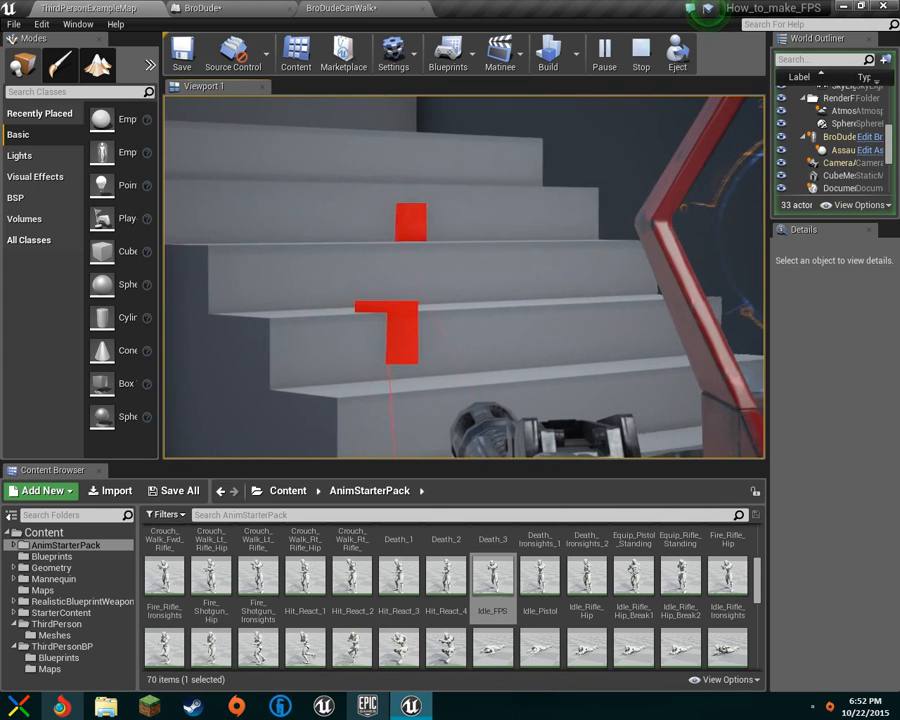
{"action": "left_click", "coordinate": [464, 277]}
{"action": "left_click", "coordinate": [464, 277]}
{"action": "left_click", "coordinate": [464, 277]}
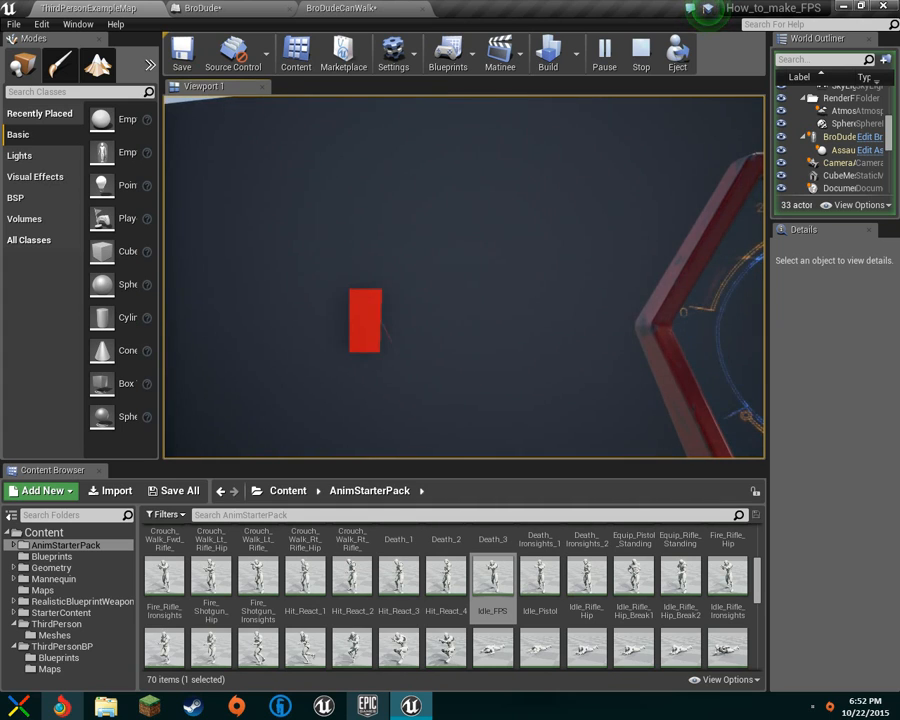
{"action": "key", "text": "Escape"}
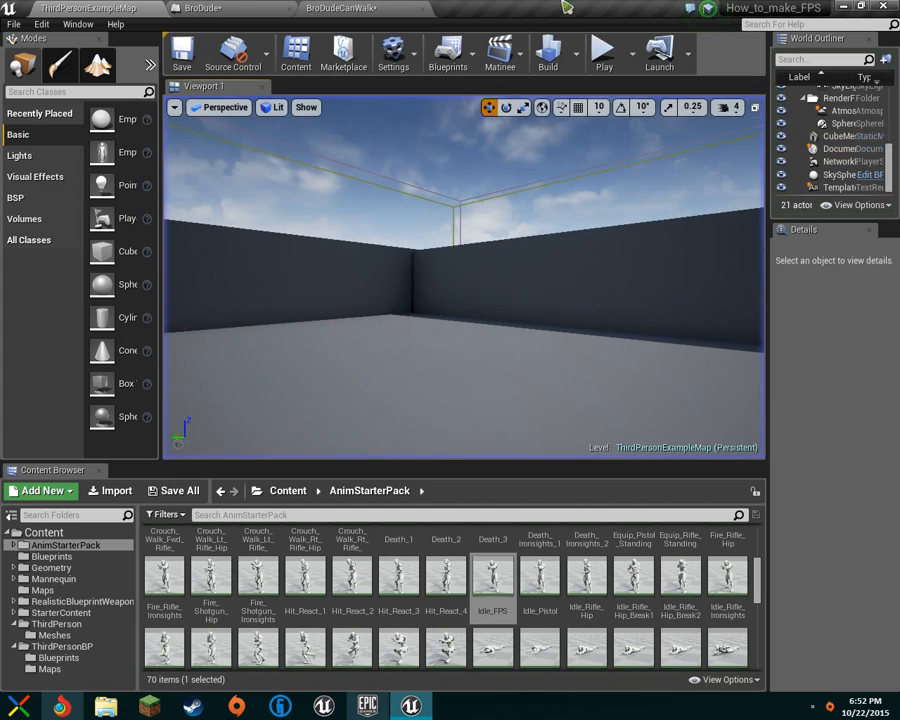
Shift BroDude's Camera sideways along its green axis to a Z location of about -3.5 cm
{"action": "left_click", "coordinate": [362, 8]}
{"action": "left_click", "coordinate": [205, 8]}
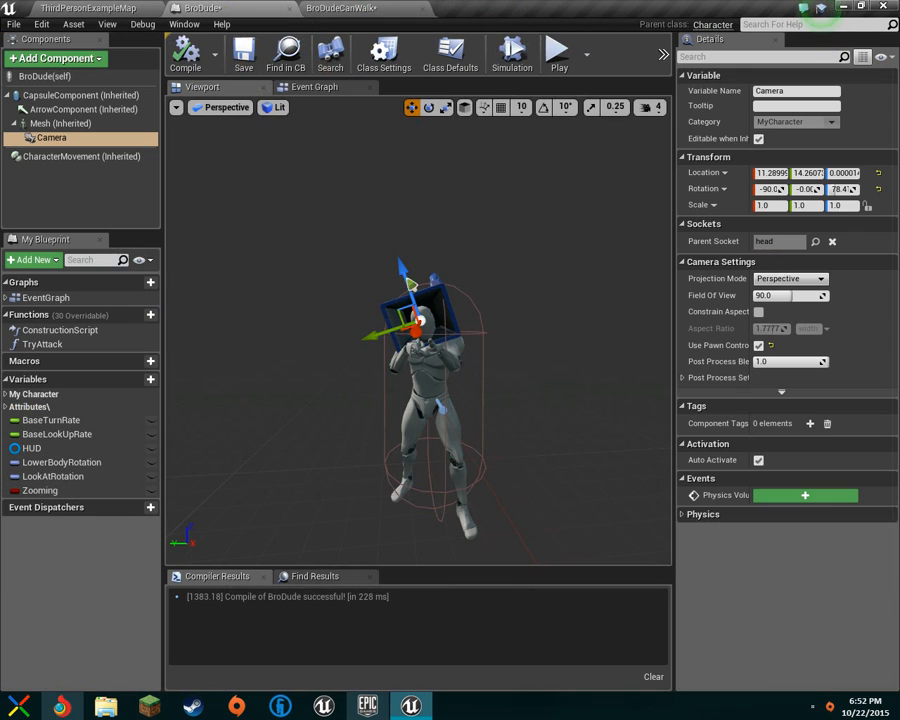
{"action": "left_click_drag", "start_coordinate": [375, 336], "coordinate": [380, 336]}
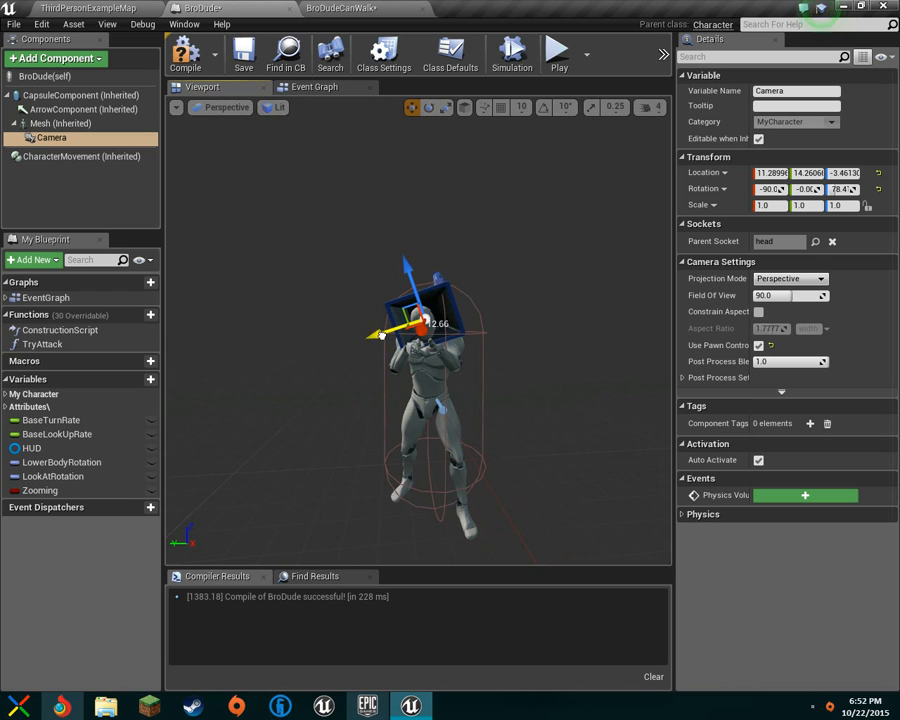
Play-test the level to check the rifle and arm from the sideways-shifted camera
{"action": "left_click", "coordinate": [60, 7]}
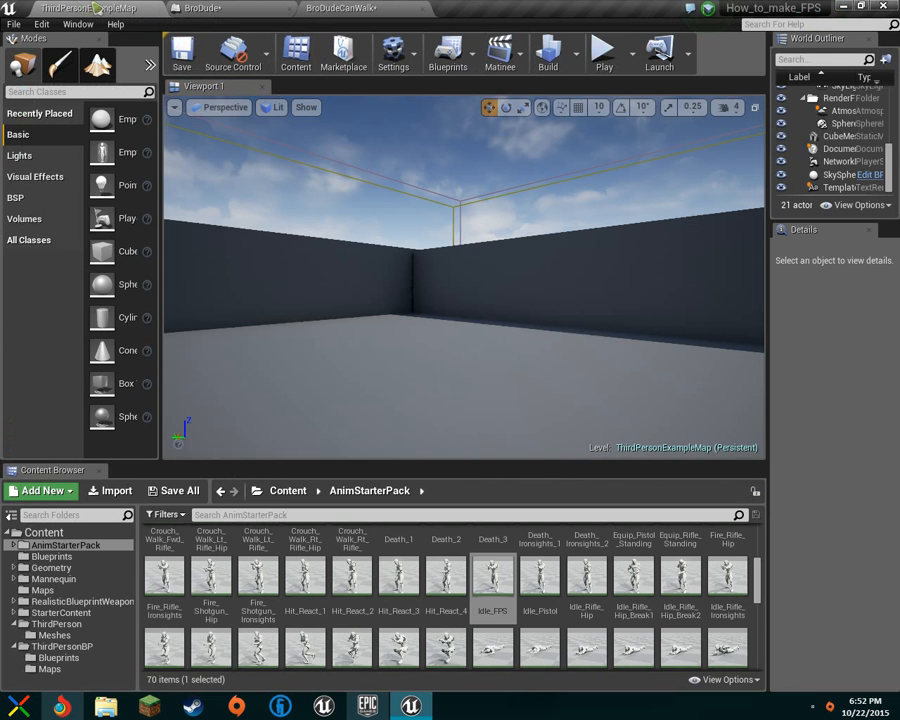
{"action": "left_click", "coordinate": [602, 52]}
{"action": "left_click", "coordinate": [464, 277]}
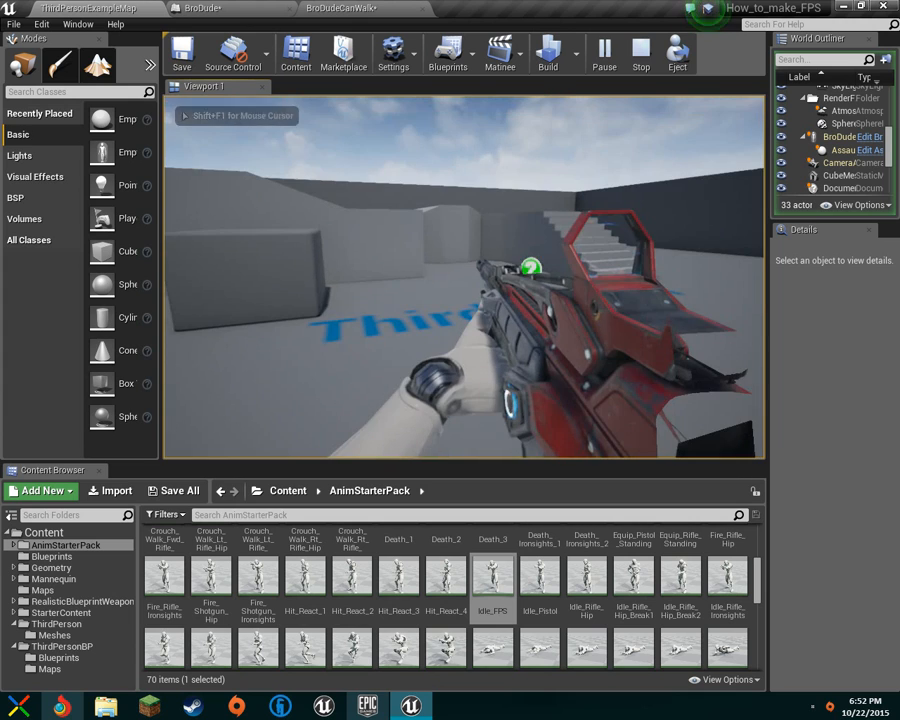
{"action": "key", "text": "Escape"}
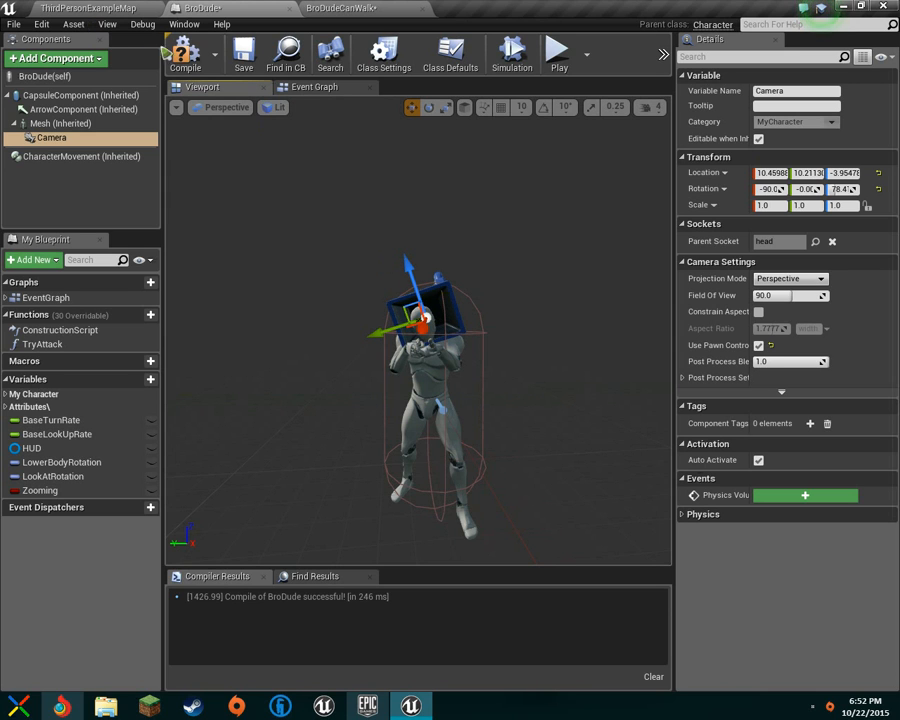
Play-test the level again, examining the rifle's framing and looking down at the body and arms
{"action": "left_click", "coordinate": [100, 8]}
{"action": "left_click", "coordinate": [602, 52]}
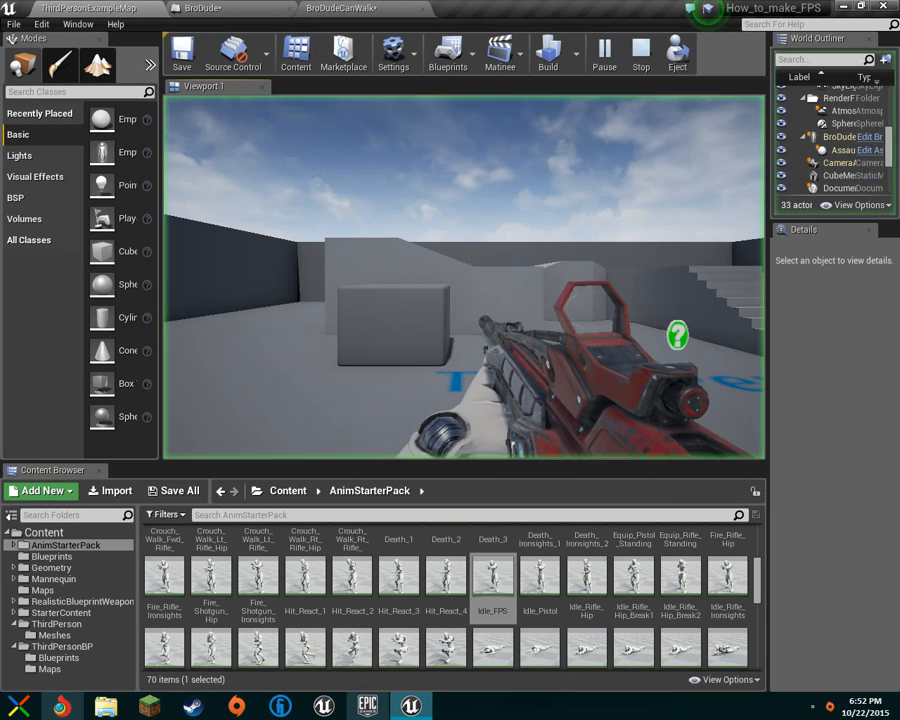
{"action": "left_click", "coordinate": [464, 277]}
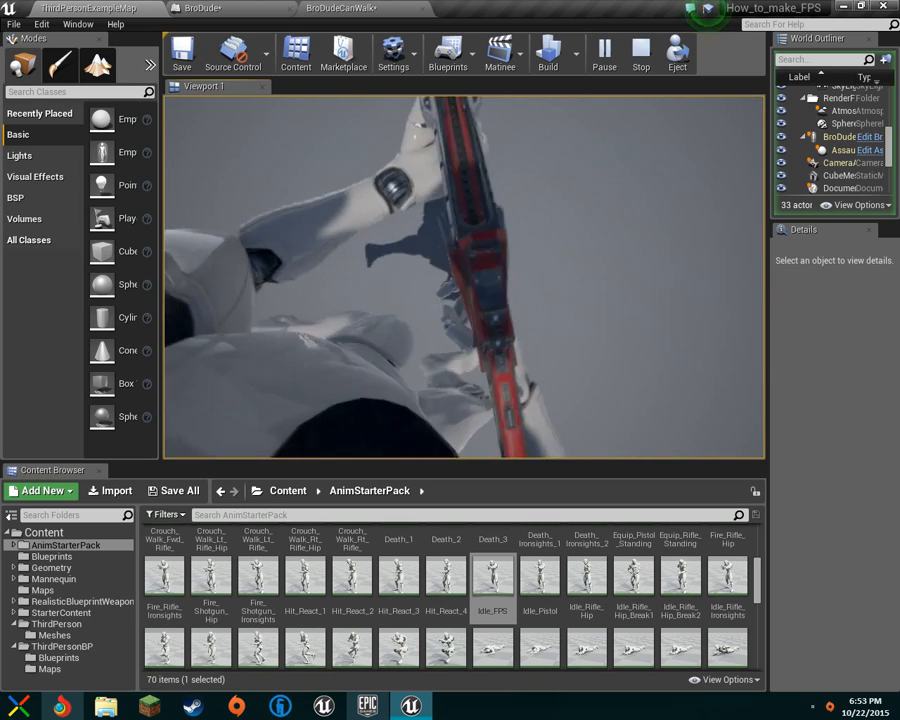
{"action": "key", "text": "Escape"}
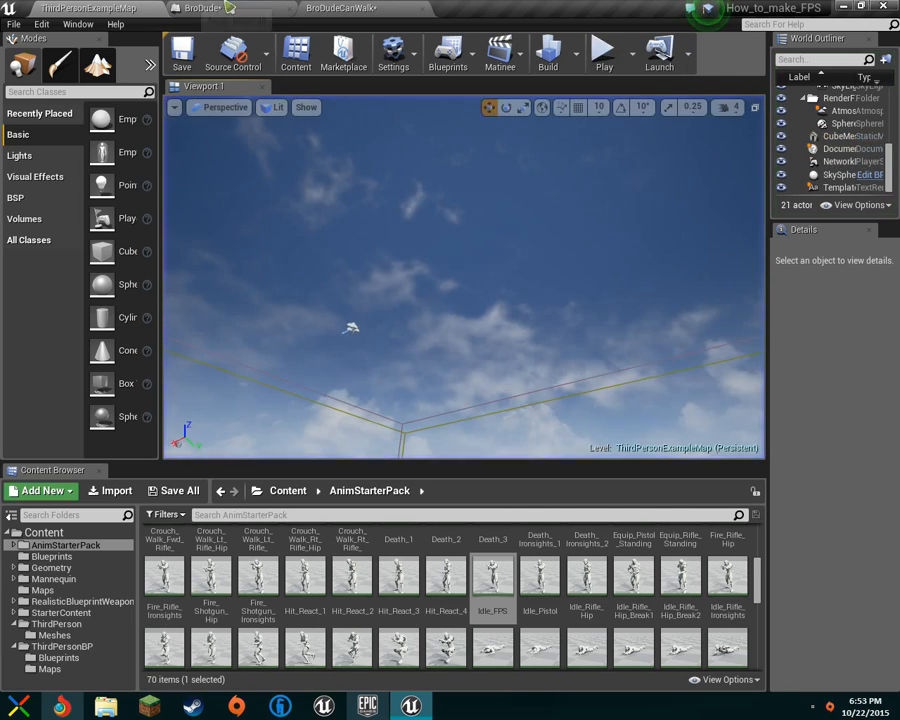
Return to the Idle state graph of the BroDudeCanWalk animation blueprint
{"action": "left_click", "coordinate": [342, 8]}
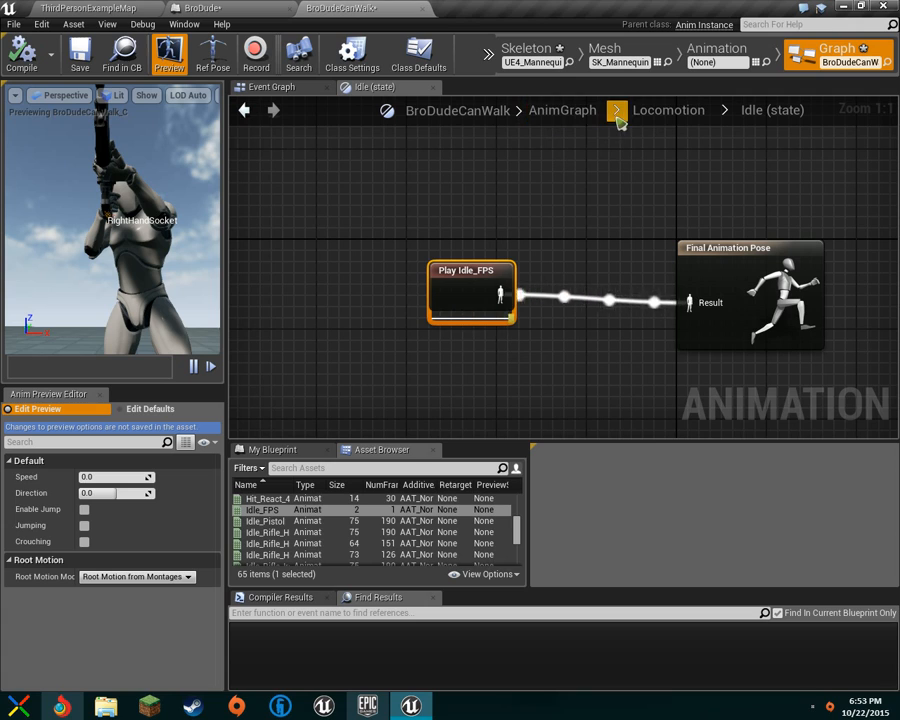